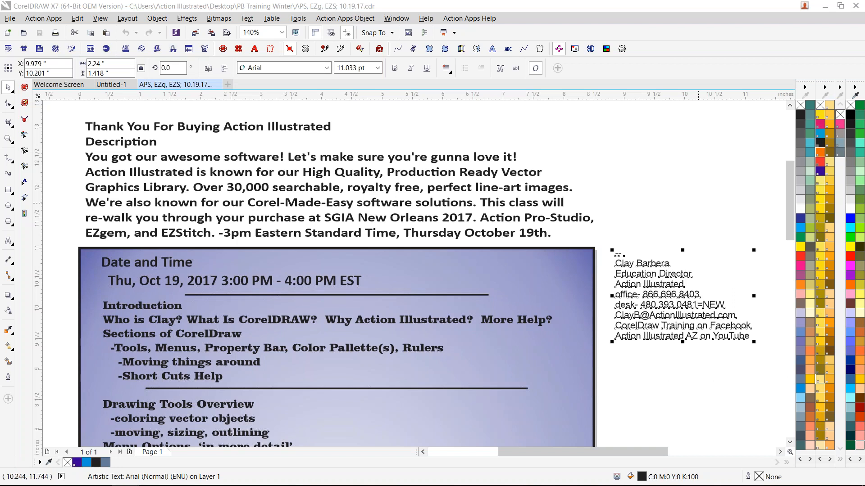
- Add a second e-mail address on its own line directly below the existing e-mail in the contact details text
{"action": "left_click", "coordinate": [608, 149]}
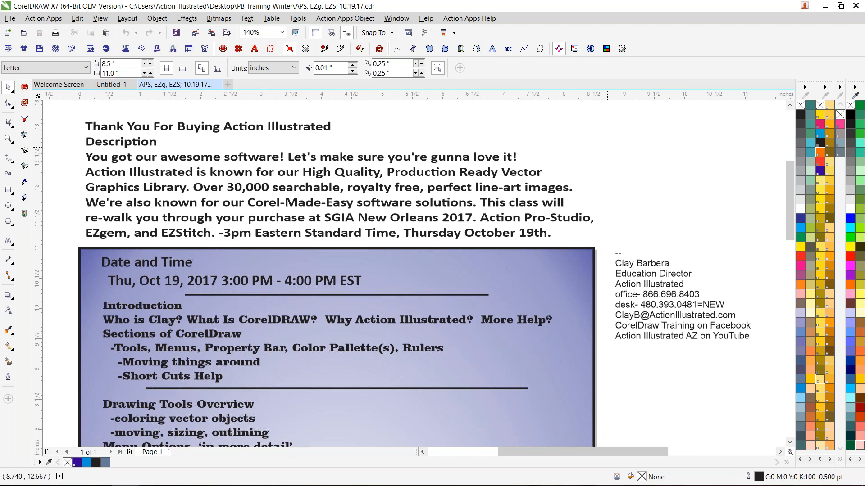
{"action": "left_click", "coordinate": [698, 24]}
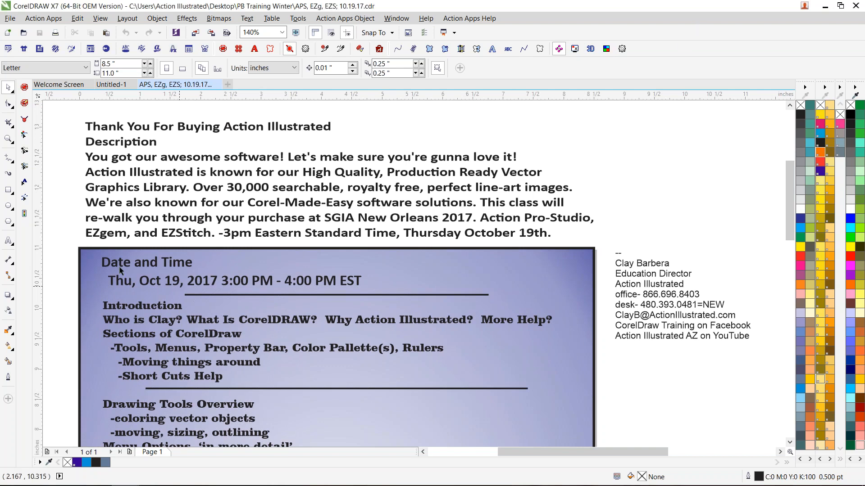
{"action": "left_click", "coordinate": [8, 242]}
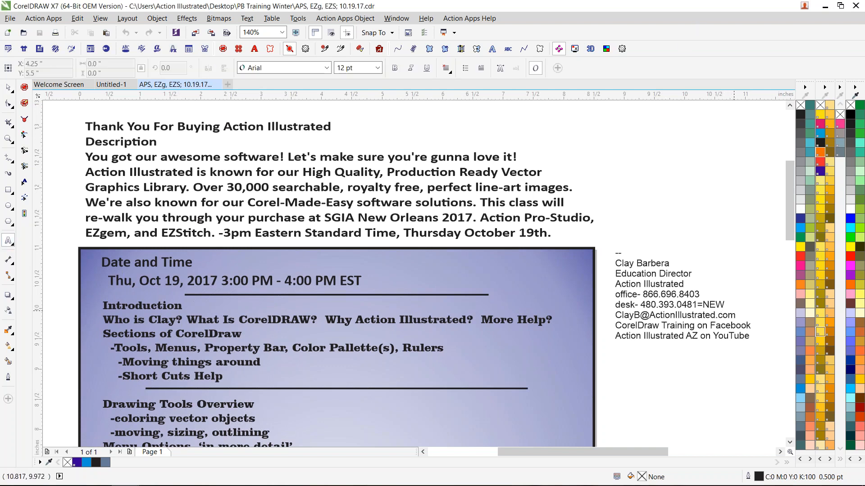
{"action": "left_click", "coordinate": [753, 320]}
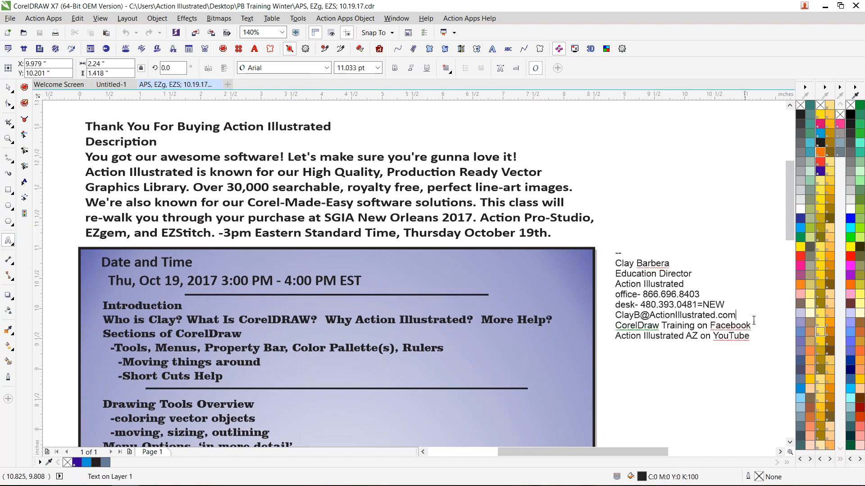
{"action": "key", "text": "Return"}
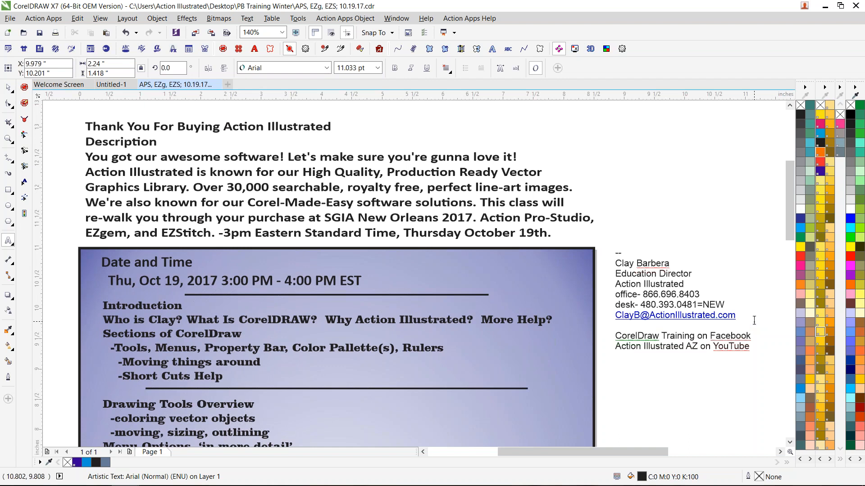
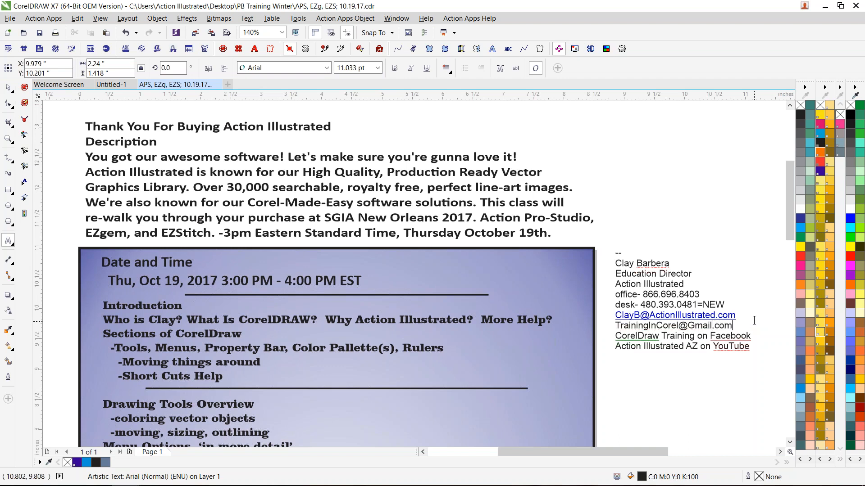
{"action": "key", "text": "Return"}
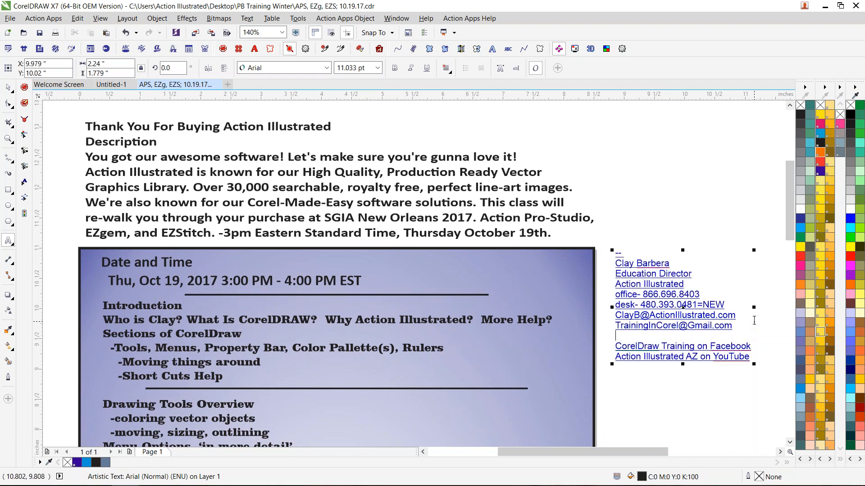
{"action": "key", "text": "BackSpace"}
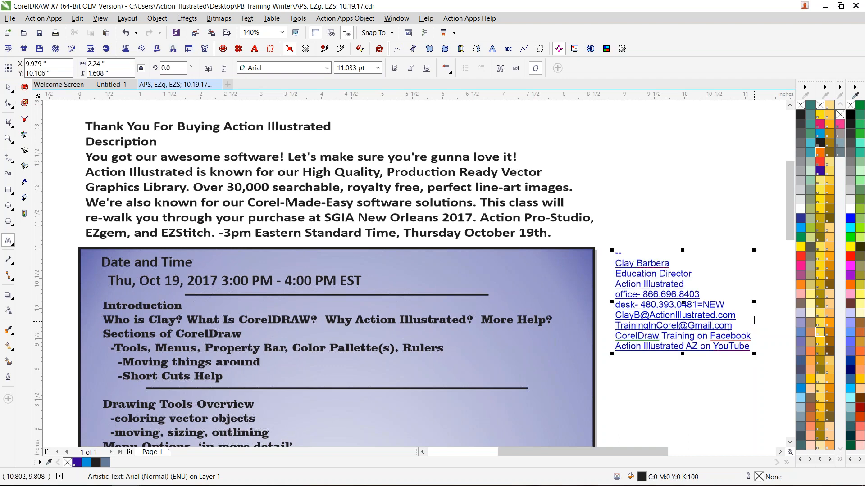
- Undo the latest edits to the contact details text and place the text cursor in the newly added e-mail line
{"action": "mouse_move", "coordinate": [751, 348]}
{"action": "left_mouse_down"}
{"action": "mouse_move", "coordinate": [640, 347]}
{"action": "mouse_move", "coordinate": [609, 335]}
{"action": "left_mouse_up"}
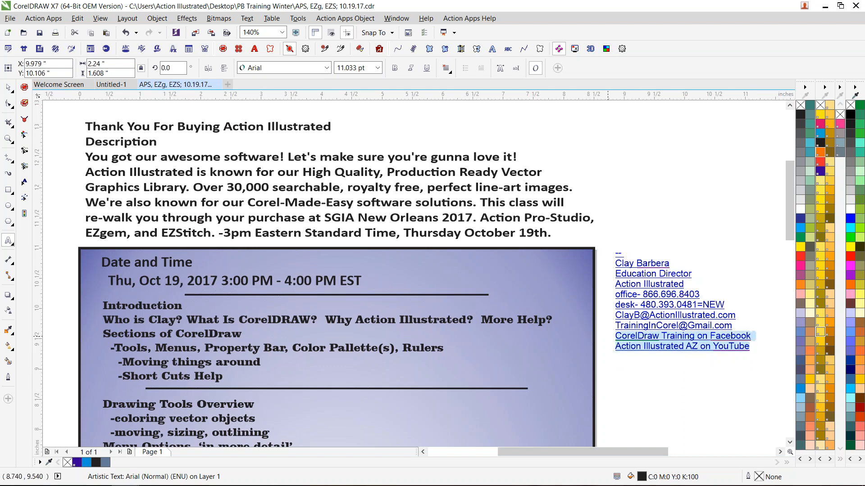
{"action": "key", "text": "ctrl+z"}
{"action": "key", "text": "ctrl+z"}
{"action": "key", "text": "ctrl+z"}
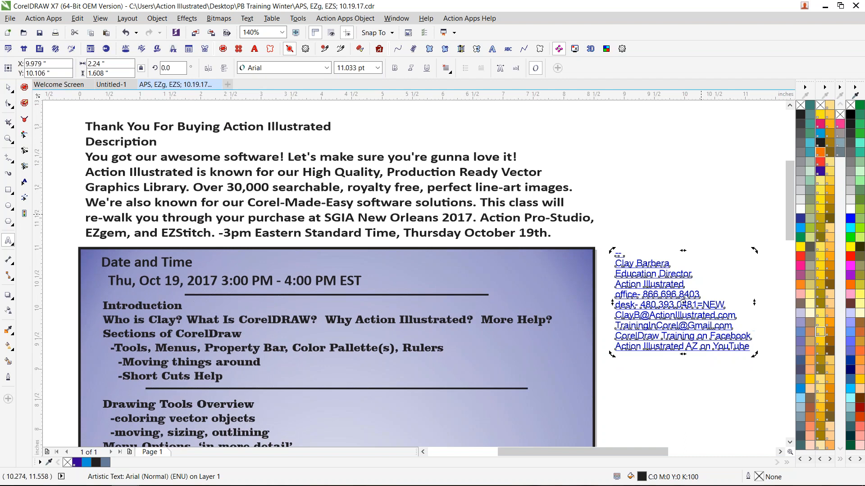
{"action": "left_click", "coordinate": [685, 344]}
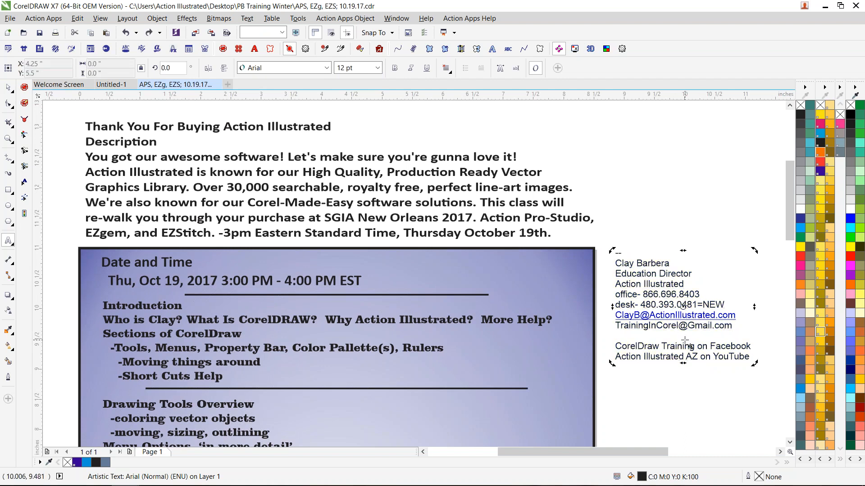
{"action": "left_click_drag", "start_coordinate": [734, 327], "coordinate": [652, 328]}
{"action": "left_click", "coordinate": [623, 326]}
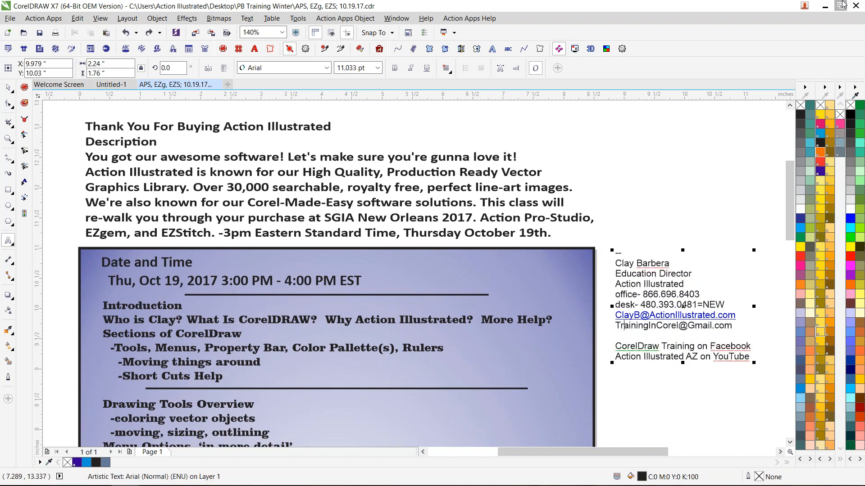
- Switch to Chrome and open the Contact Us page of the Action Illustrated website
{"action": "mouse_move", "coordinate": [355, 476]}
{"action": "mouse_move", "coordinate": [55, 483]}
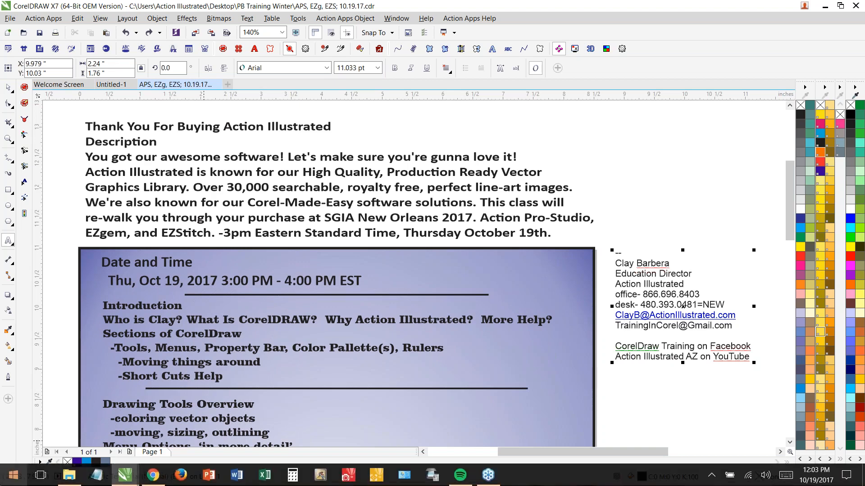
{"action": "left_click", "coordinate": [151, 476]}
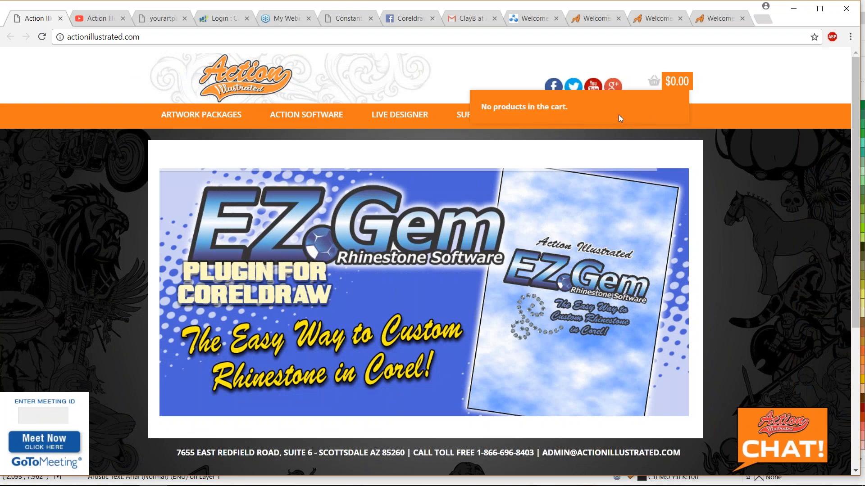
{"action": "left_click", "coordinate": [617, 125]}
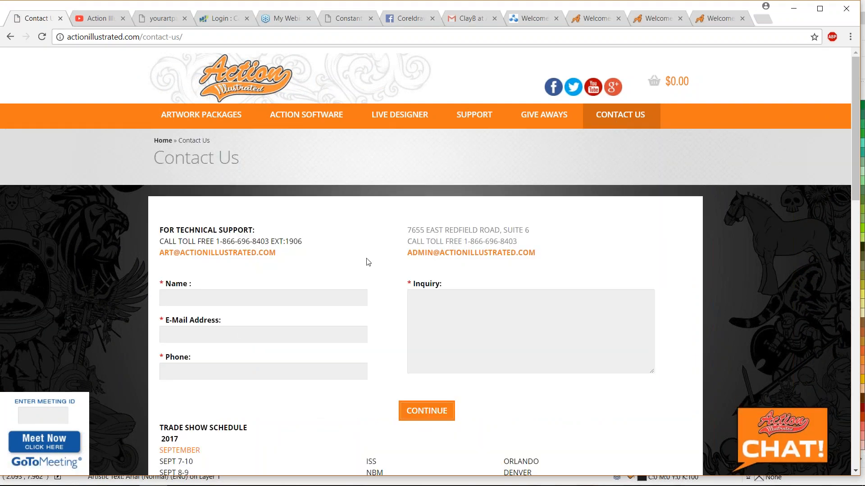
- Examine the 2017 and 2018 trade show schedule on the Contact Us page, and return to the contact form
{"action": "scroll", "coordinate": [366, 263], "scroll_direction": "down", "scroll_amount": 8}
{"action": "scroll", "coordinate": [367, 263], "scroll_direction": "down", "scroll_amount": 3}
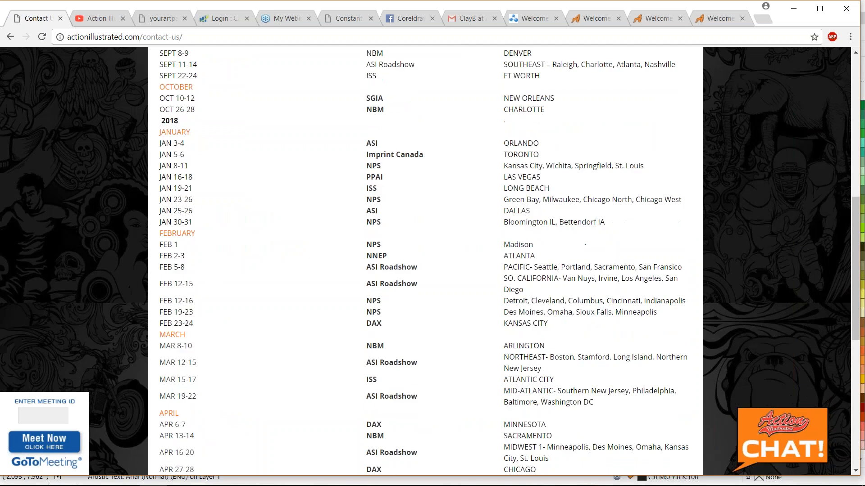
{"action": "scroll", "coordinate": [367, 262], "scroll_direction": "up", "scroll_amount": 2}
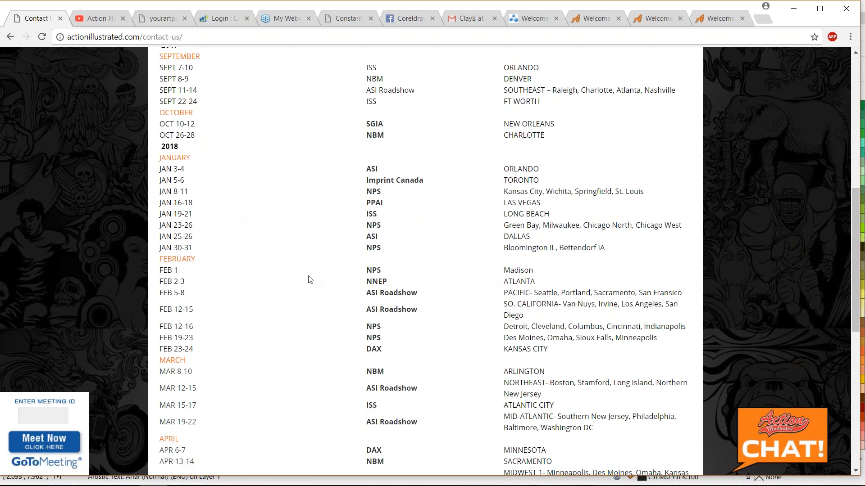
{"action": "scroll", "coordinate": [310, 279], "scroll_direction": "down", "scroll_amount": 3}
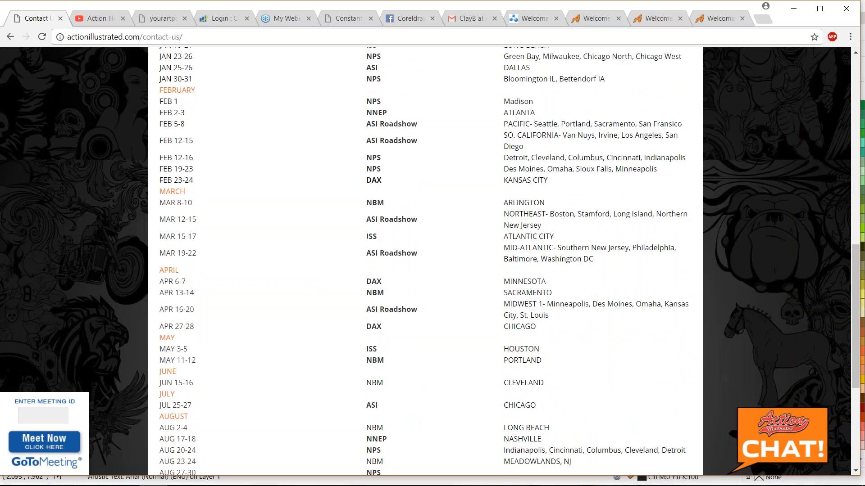
{"action": "scroll", "coordinate": [315, 282], "scroll_direction": "down", "scroll_amount": 1}
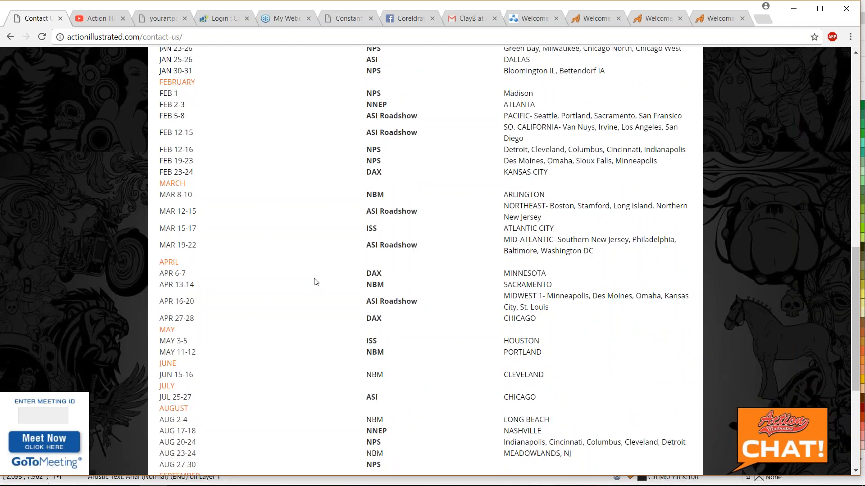
{"action": "scroll", "coordinate": [316, 281], "scroll_direction": "down", "scroll_amount": 5}
{"action": "scroll", "coordinate": [318, 274], "scroll_direction": "up", "scroll_amount": 18}
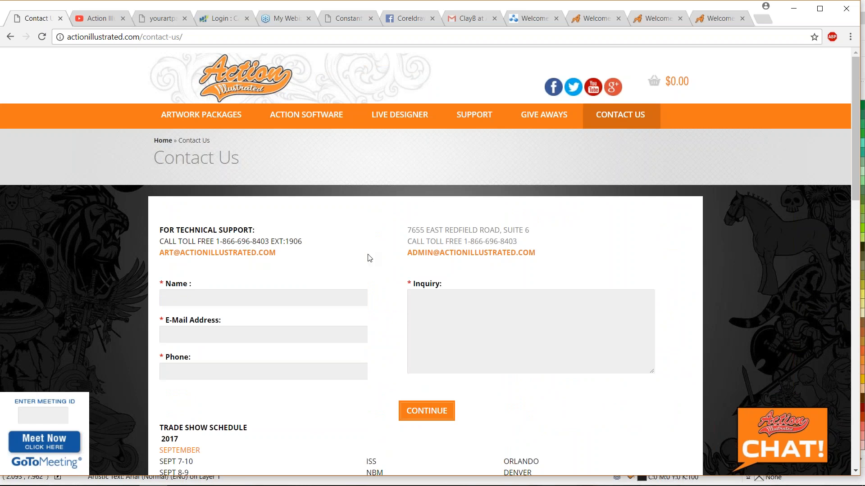
{"action": "scroll", "coordinate": [369, 258], "scroll_direction": "down", "scroll_amount": 12}
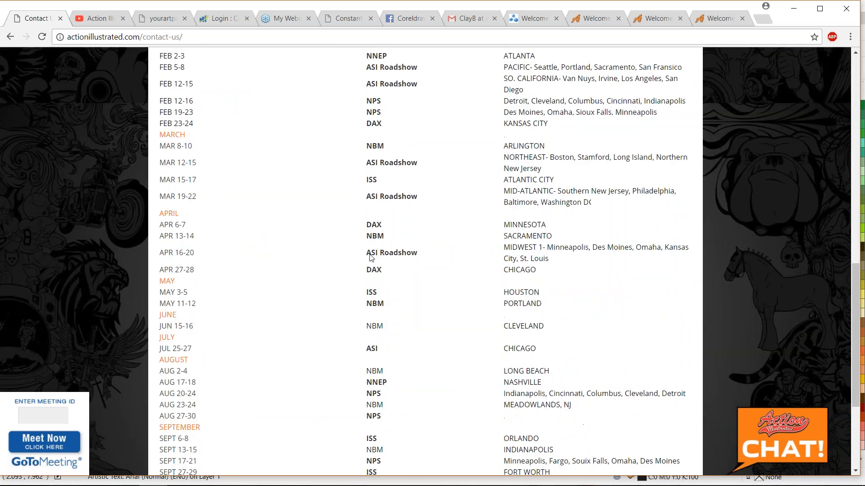
{"action": "scroll", "coordinate": [369, 256], "scroll_direction": "up", "scroll_amount": 15}
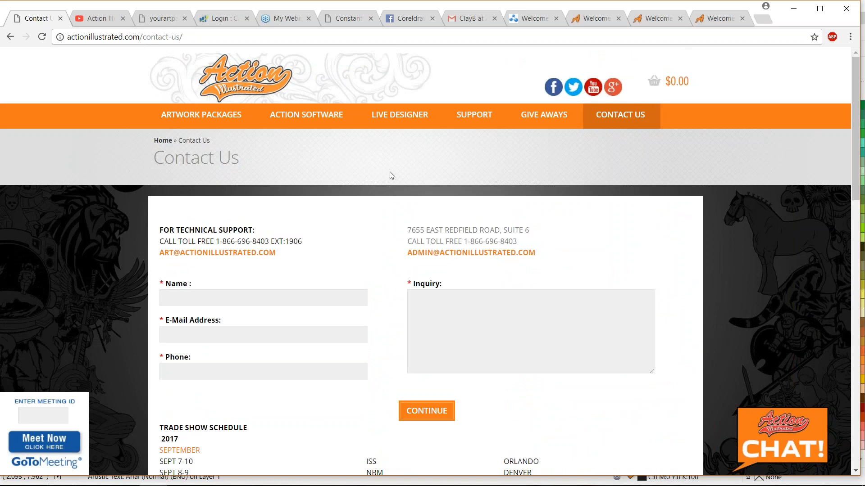
- View the Action Illustrated YouTube channel and look through its uploaded videos down to the oldest ones
{"action": "left_click", "coordinate": [99, 23]}
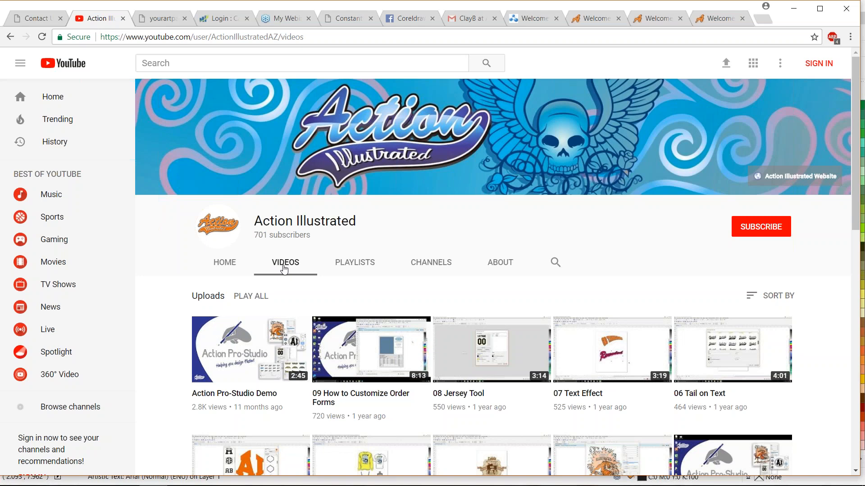
{"action": "scroll", "coordinate": [284, 268], "scroll_direction": "down", "scroll_amount": 1}
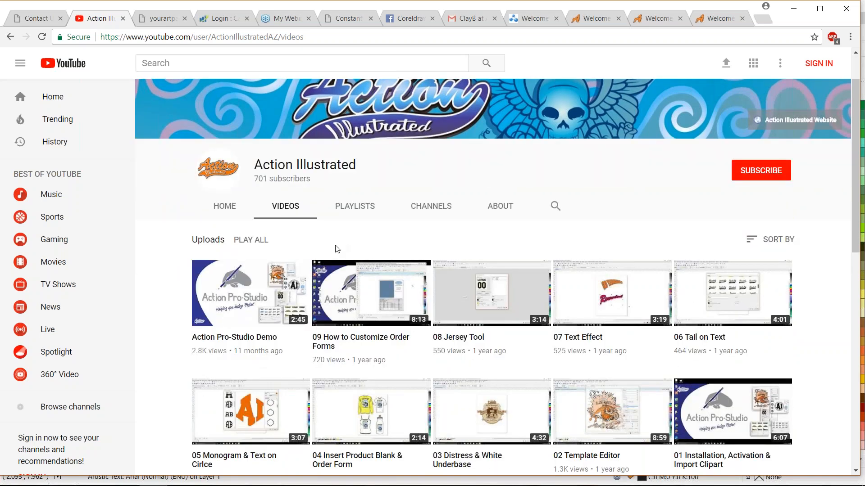
{"action": "scroll", "coordinate": [383, 241], "scroll_direction": "down", "scroll_amount": 2}
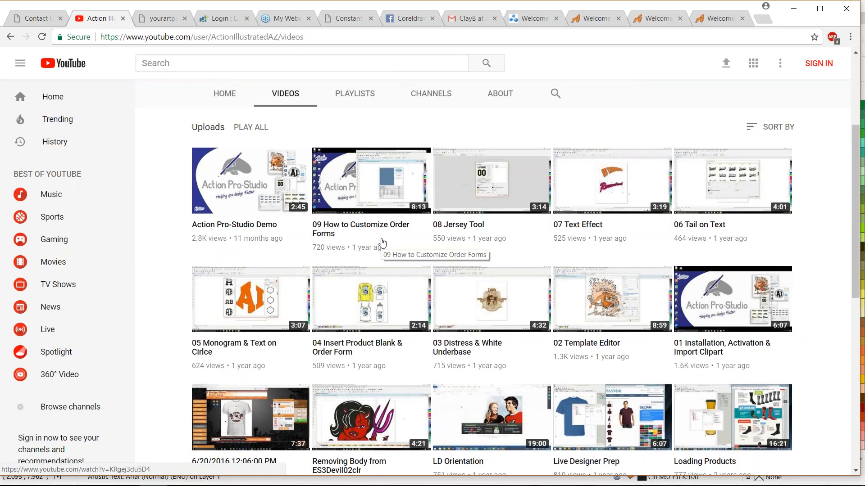
{"action": "scroll", "coordinate": [403, 241], "scroll_direction": "down", "scroll_amount": 4}
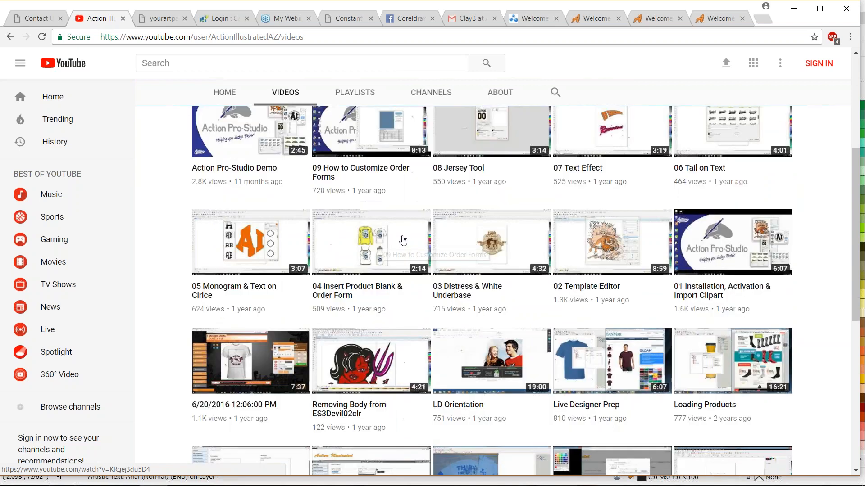
{"action": "scroll", "coordinate": [404, 240], "scroll_direction": "down", "scroll_amount": 20}
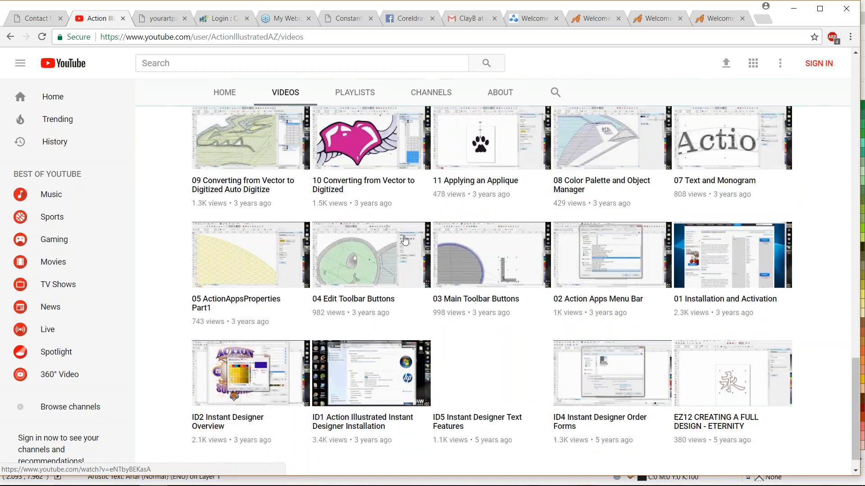
{"action": "scroll", "coordinate": [405, 240], "scroll_direction": "down", "scroll_amount": 12}
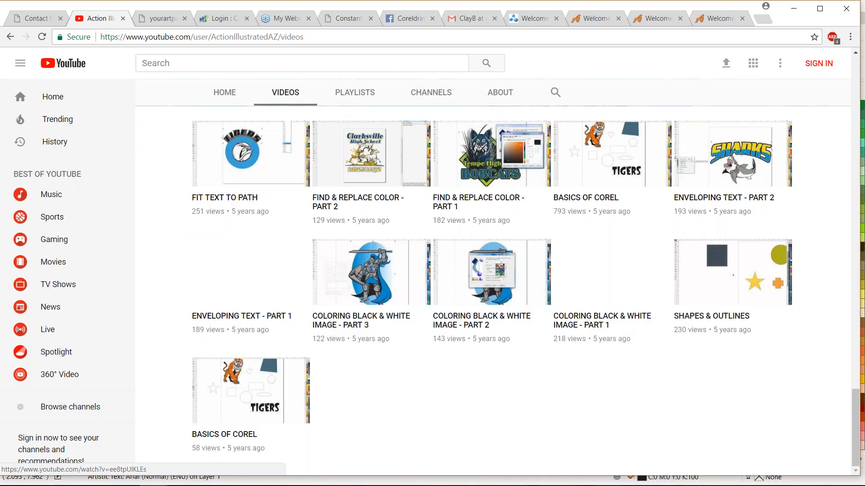
{"action": "scroll", "coordinate": [405, 240], "scroll_direction": "up", "scroll_amount": 12}
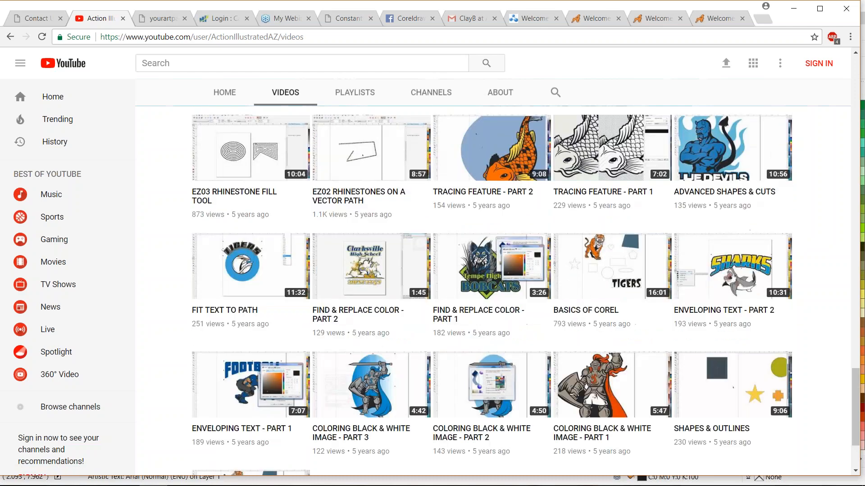
{"action": "scroll", "coordinate": [390, 248], "scroll_direction": "up", "scroll_amount": 20}
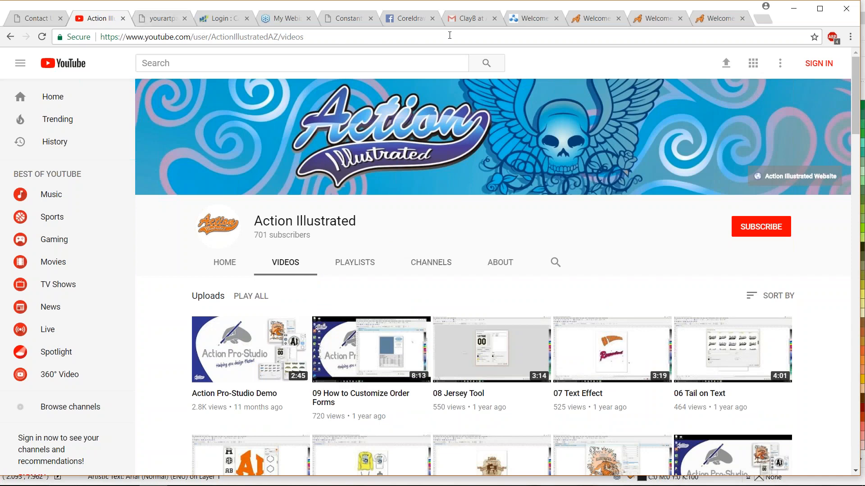
- View the Coreldraw Training Facebook page and look through its upcoming events and recent posts
{"action": "left_click", "coordinate": [404, 21]}
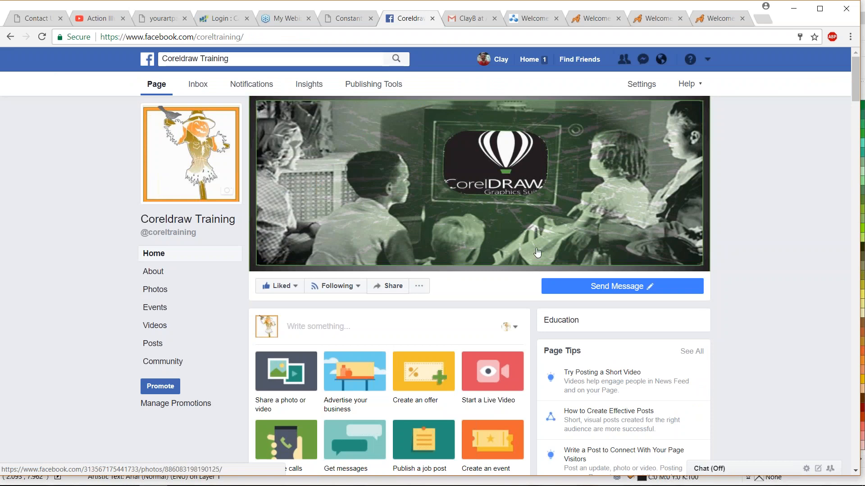
{"action": "scroll", "coordinate": [740, 248], "scroll_direction": "down", "scroll_amount": 1}
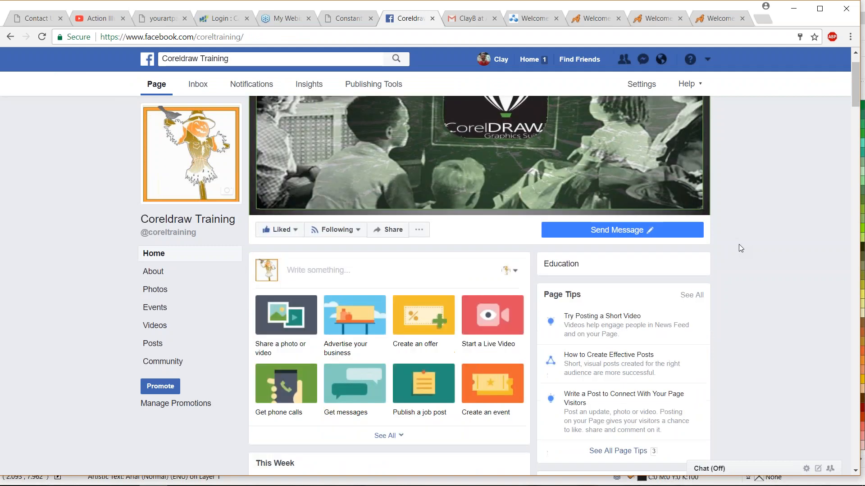
{"action": "scroll", "coordinate": [740, 248], "scroll_direction": "down", "scroll_amount": 4}
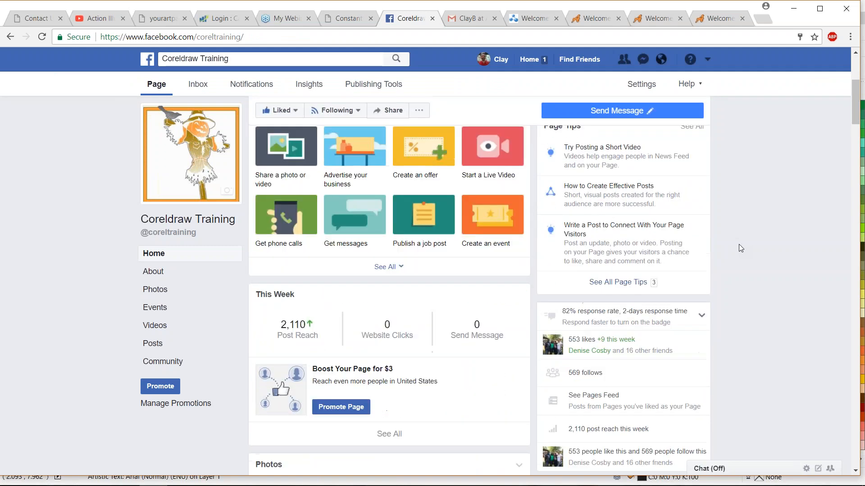
{"action": "scroll", "coordinate": [740, 248], "scroll_direction": "down", "scroll_amount": 8}
{"action": "scroll", "coordinate": [739, 248], "scroll_direction": "down", "scroll_amount": 5}
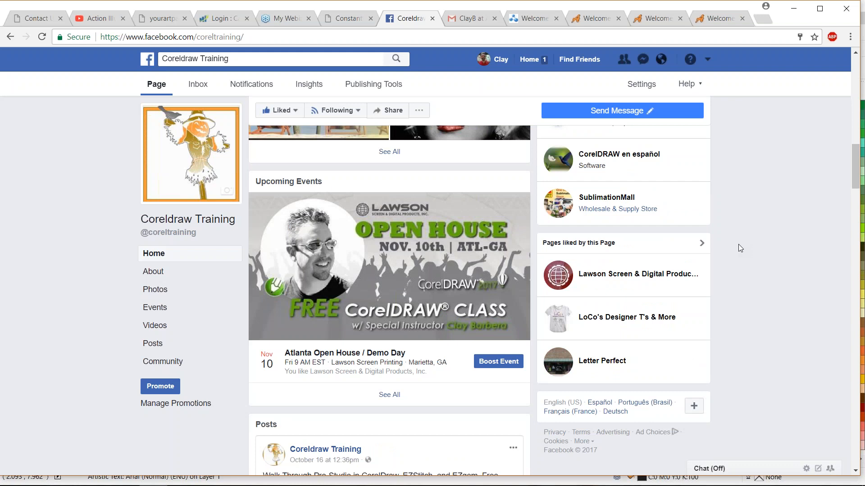
{"action": "scroll", "coordinate": [746, 244], "scroll_direction": "down", "scroll_amount": 1}
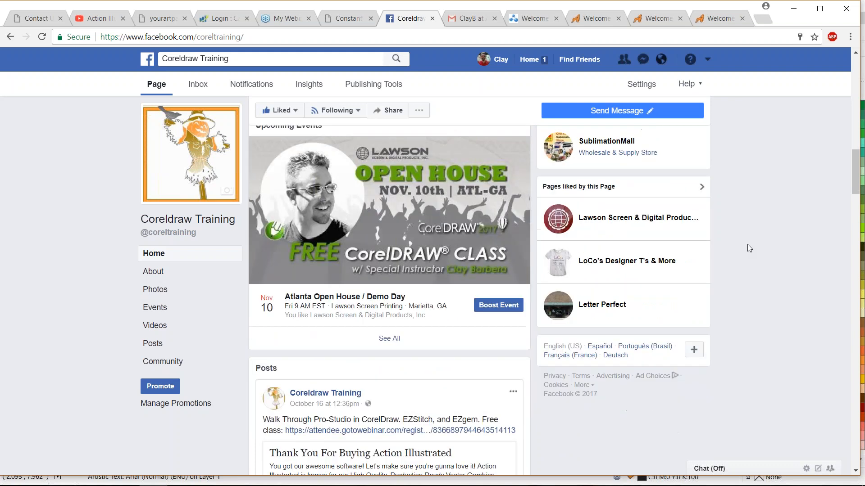
{"action": "scroll", "coordinate": [747, 244], "scroll_direction": "down", "scroll_amount": 5}
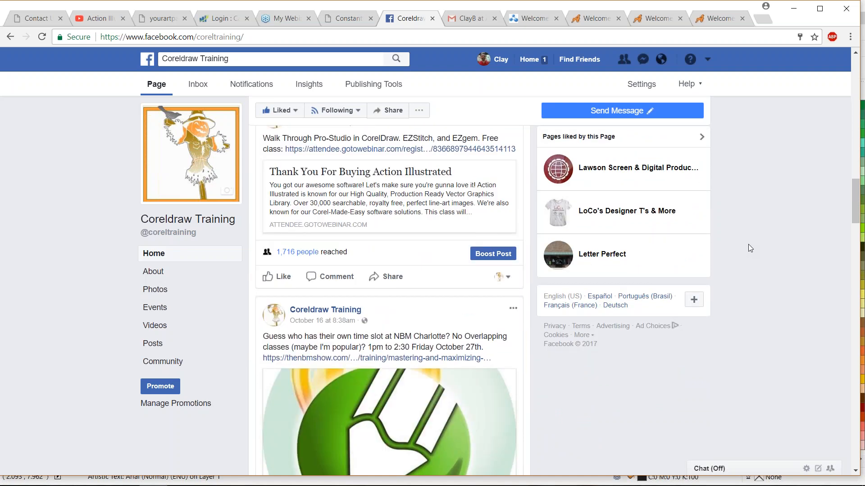
- Look through the older posts on the Coreldraw Training Facebook page and return to its cover image
{"action": "scroll", "coordinate": [748, 244], "scroll_direction": "down", "scroll_amount": 9}
{"action": "scroll", "coordinate": [748, 245], "scroll_direction": "down", "scroll_amount": 15}
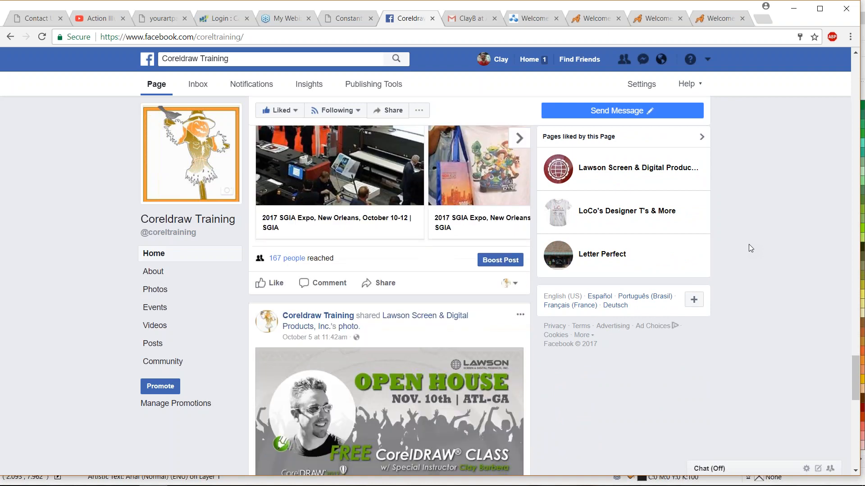
{"action": "scroll", "coordinate": [748, 244], "scroll_direction": "down", "scroll_amount": 15}
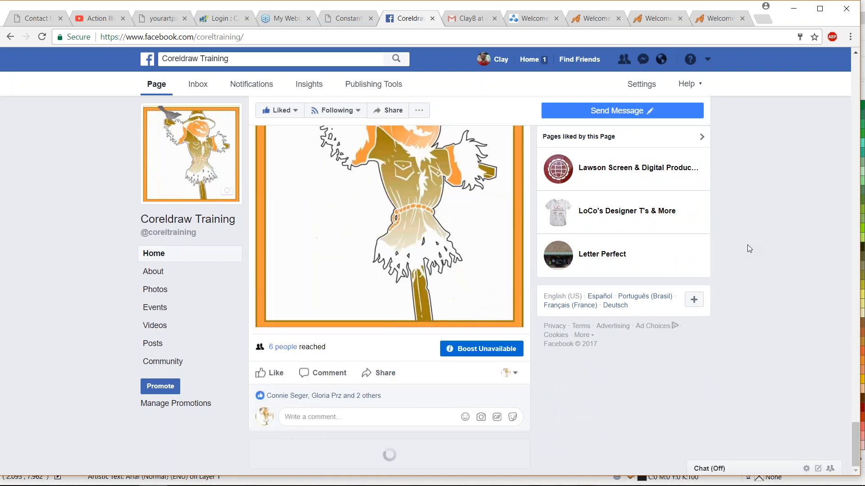
{"action": "scroll", "coordinate": [747, 249], "scroll_direction": "up", "scroll_amount": 20}
{"action": "scroll", "coordinate": [741, 248], "scroll_direction": "up", "scroll_amount": 15}
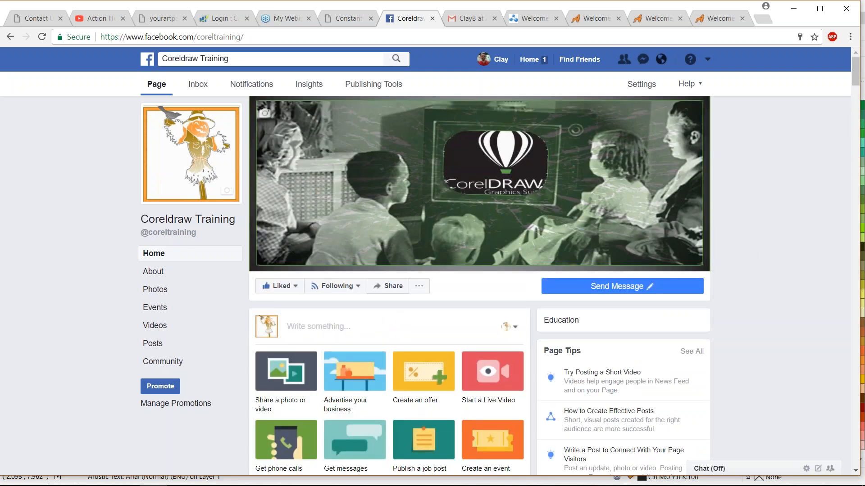
- Switch back to CorelDRAW, highlight the word "CorelDRAW" in the Introduction section of the class outline, and deselect it with the Pick tool
{"action": "mouse_move", "coordinate": [129, 477]}
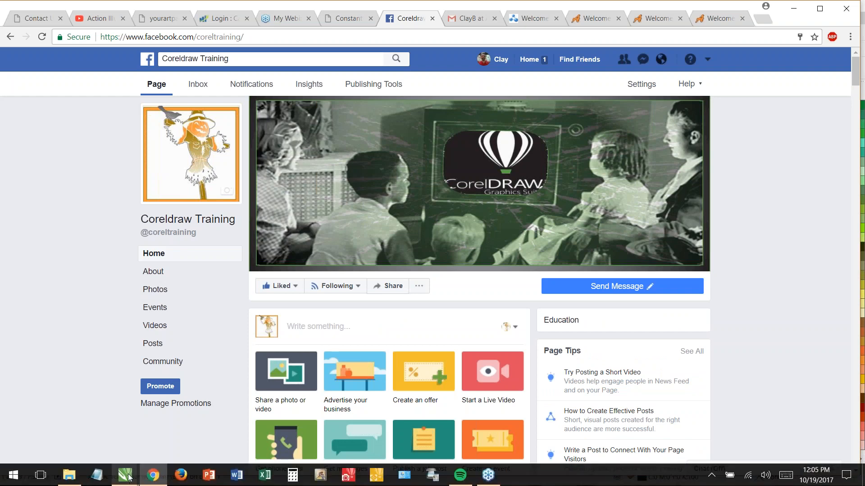
{"action": "left_click", "coordinate": [164, 433]}
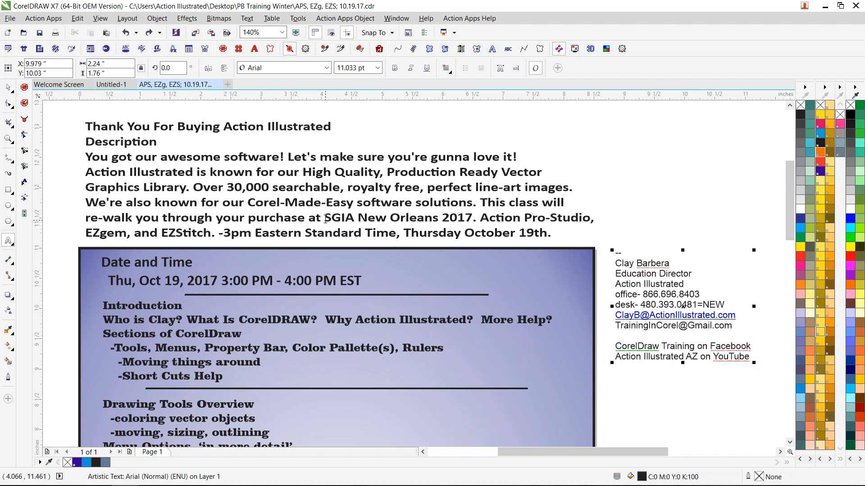
{"action": "left_click", "coordinate": [854, 21]}
{"action": "key", "text": "ctrl+space"}
{"action": "left_click_drag", "start_coordinate": [310, 324], "coordinate": [236, 320]}
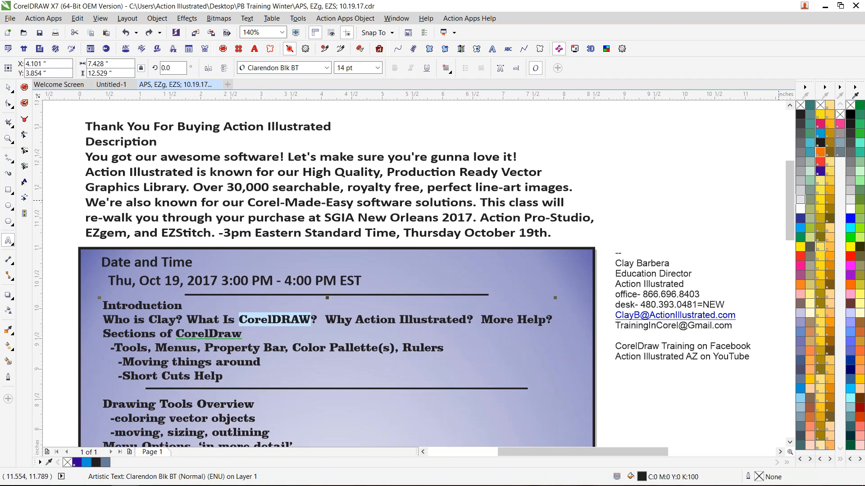
{"action": "left_click_drag", "start_coordinate": [791, 198], "coordinate": [791, 201]}
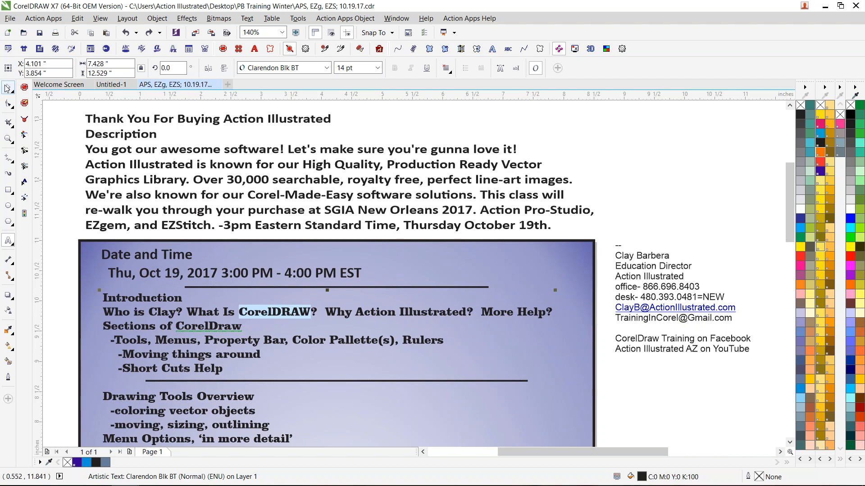
{"action": "left_click", "coordinate": [7, 88]}
{"action": "left_click", "coordinate": [633, 390]}
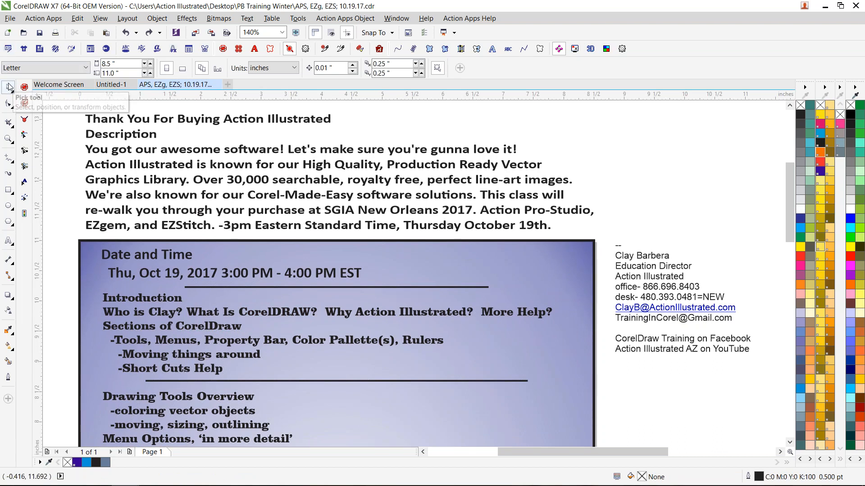
- Look over the available command groups from File through Action Apps Help without applying any command
{"action": "left_click", "coordinate": [10, 18]}
{"action": "left_click", "coordinate": [43, 18]}
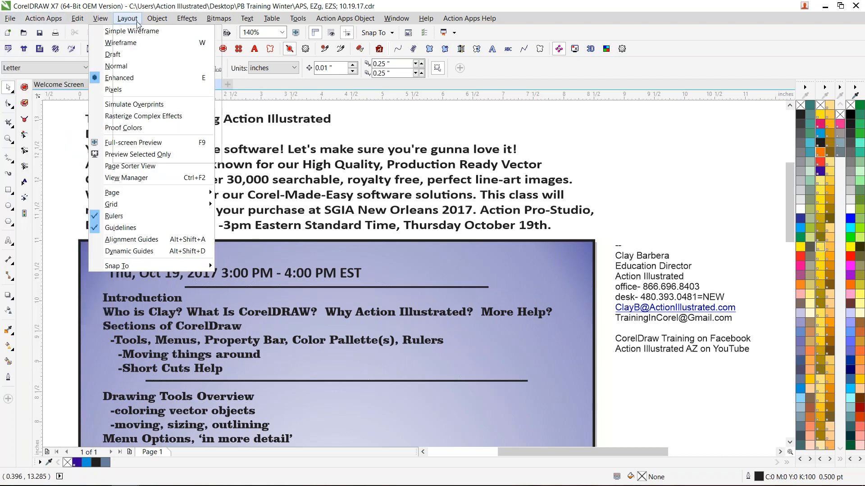
{"action": "mouse_move", "coordinate": [365, 20]}
{"action": "mouse_move", "coordinate": [490, 18]}
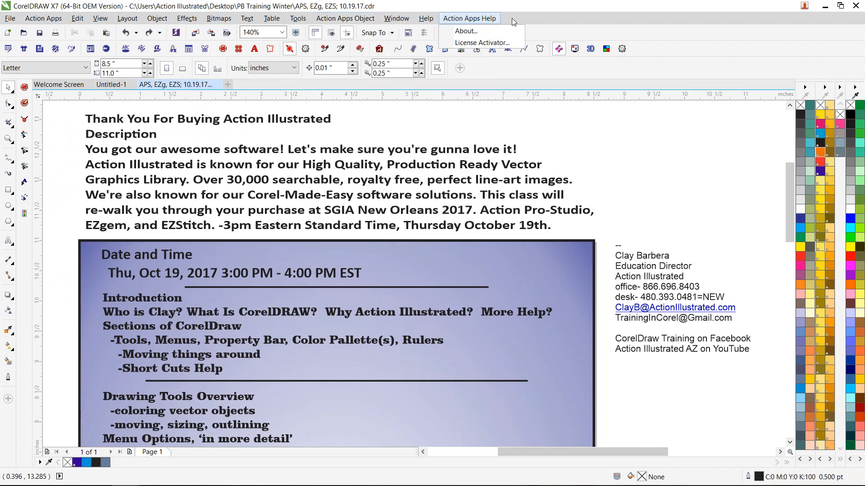
{"action": "left_click", "coordinate": [522, 18]}
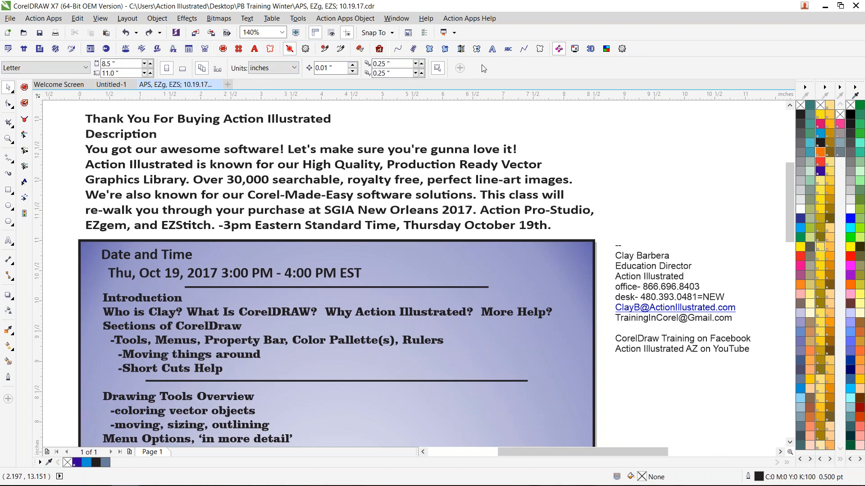
- Select the class description text, and the divider line below the date, to compare their available properties
{"action": "left_click", "coordinate": [435, 146]}
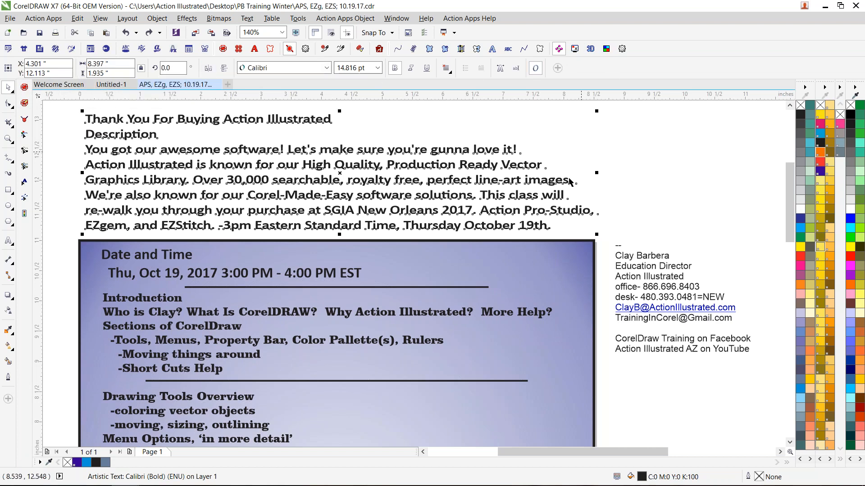
{"action": "left_click", "coordinate": [406, 288]}
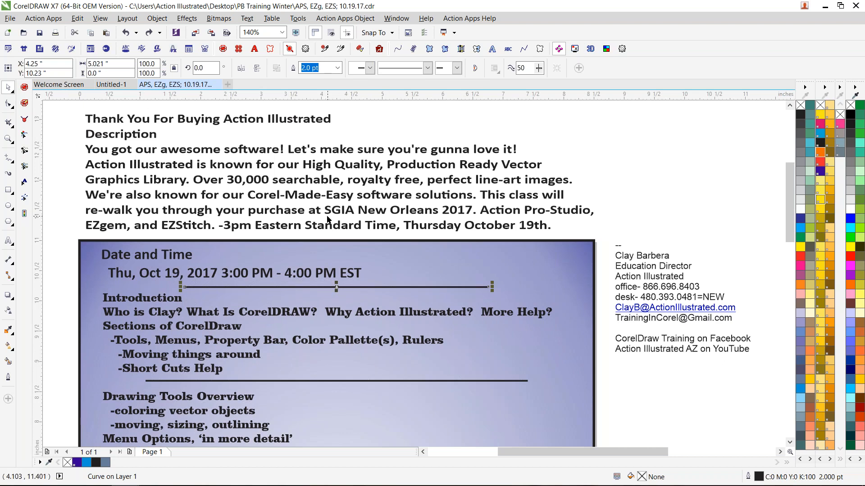
- Enlarge the class description text to about 13.1 by 3.0 inches, and undo the resize
{"action": "scroll", "coordinate": [323, 208], "scroll_direction": "down", "scroll_amount": 2}
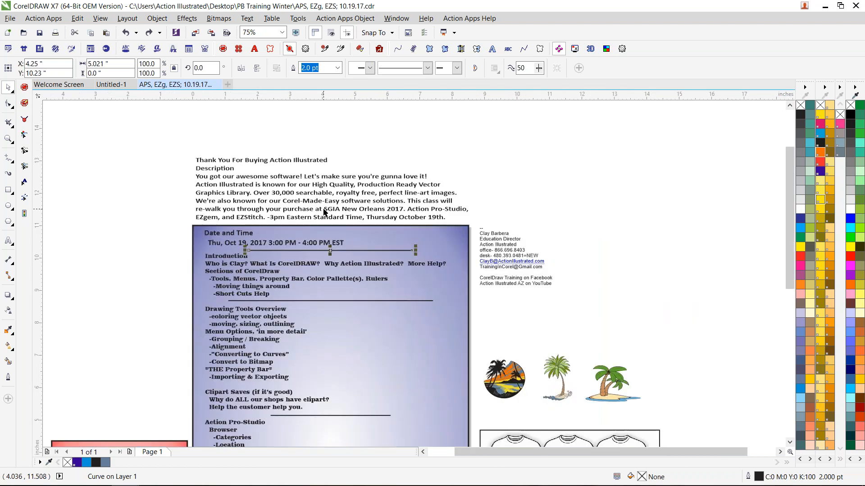
{"action": "left_click", "coordinate": [296, 207]}
{"action": "left_click_drag", "start_coordinate": [472, 157], "coordinate": [626, 113]}
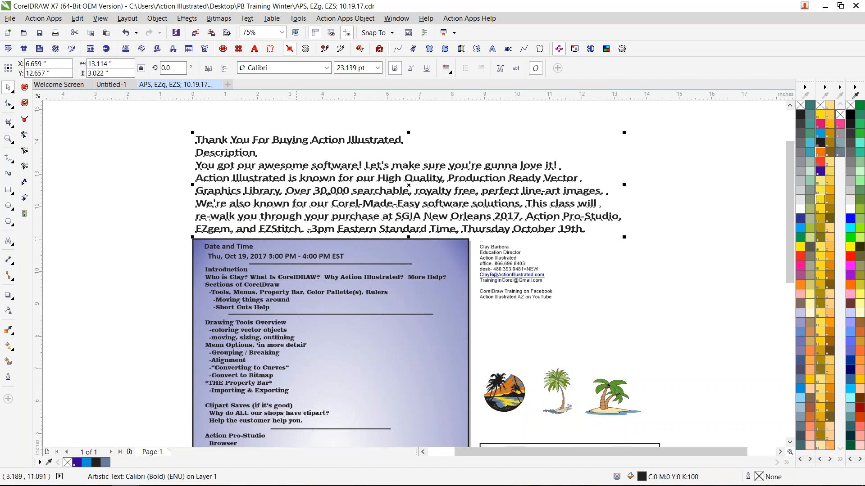
{"action": "key", "text": "ctrl+z"}
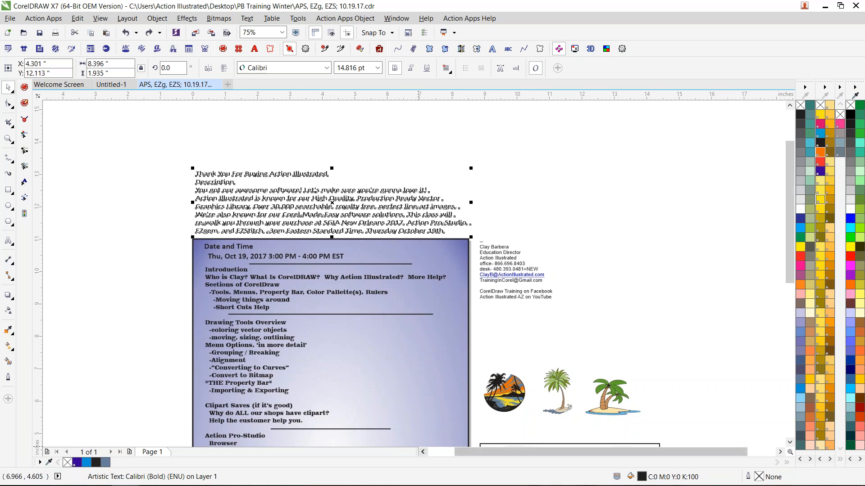
- Examine the object commands available for the selected description text, including the Group options, and deselect the text
{"action": "left_click", "coordinate": [423, 452]}
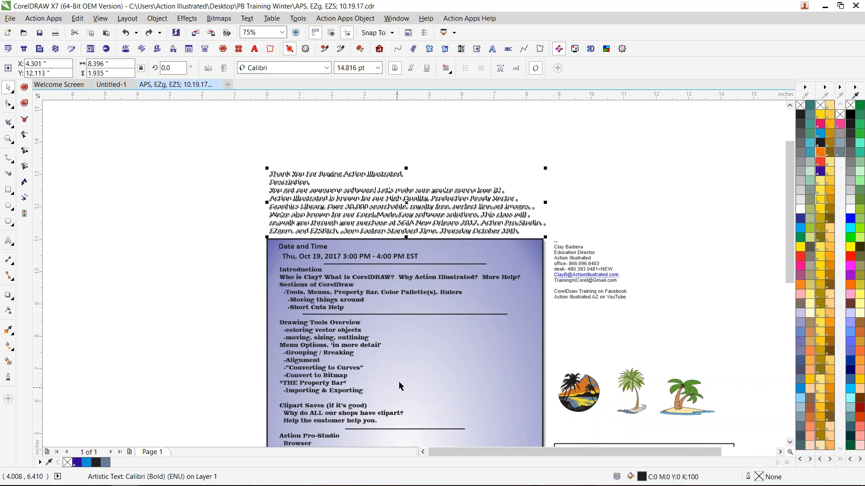
{"action": "left_click_drag", "start_coordinate": [789, 211], "coordinate": [781, 227]}
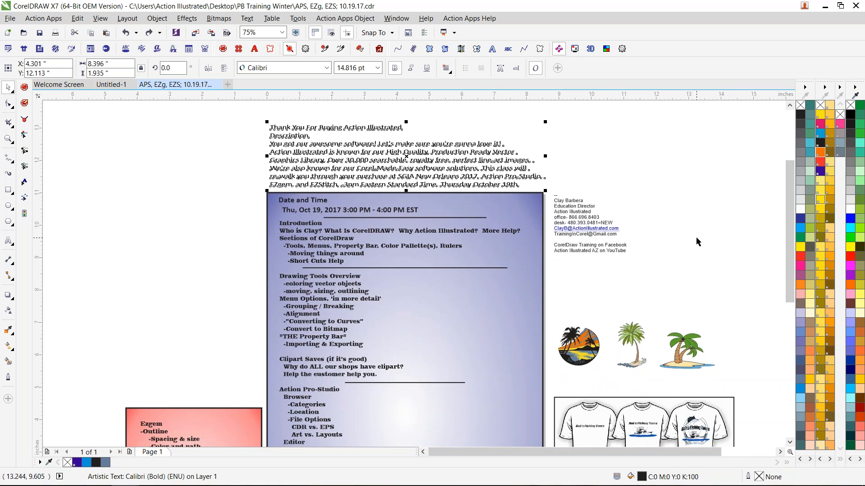
{"action": "left_click", "coordinate": [160, 20]}
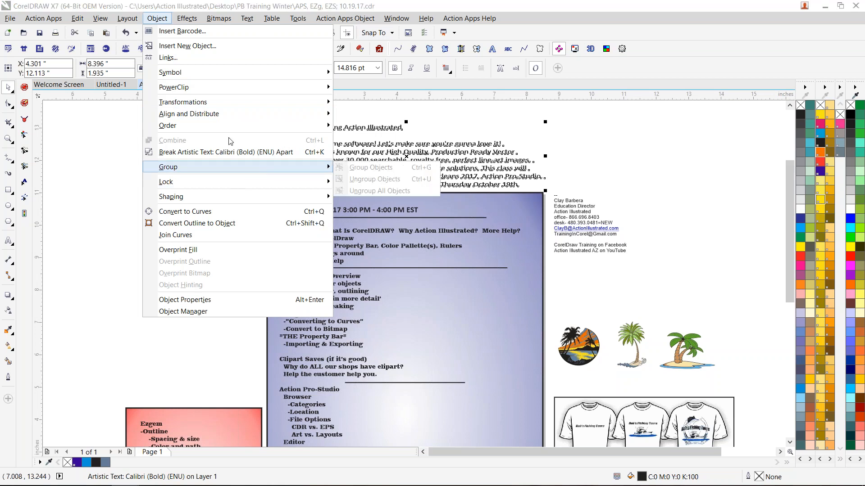
{"action": "left_click", "coordinate": [161, 20]}
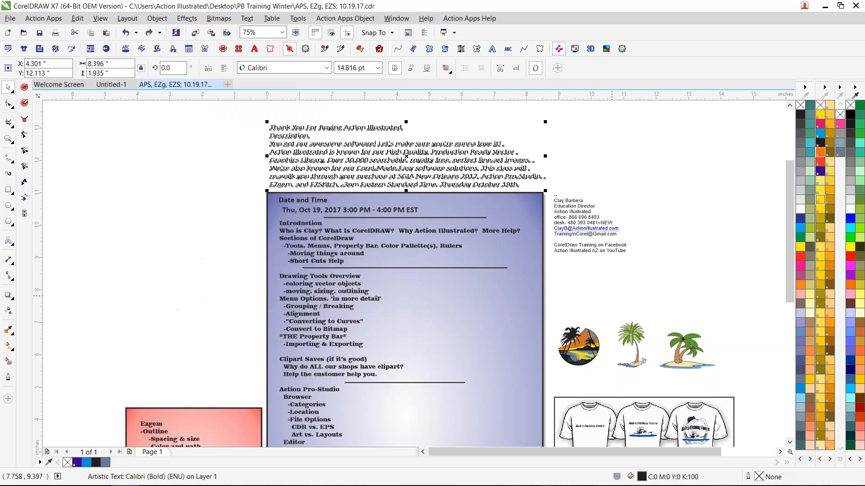
{"action": "left_click", "coordinate": [598, 298]}
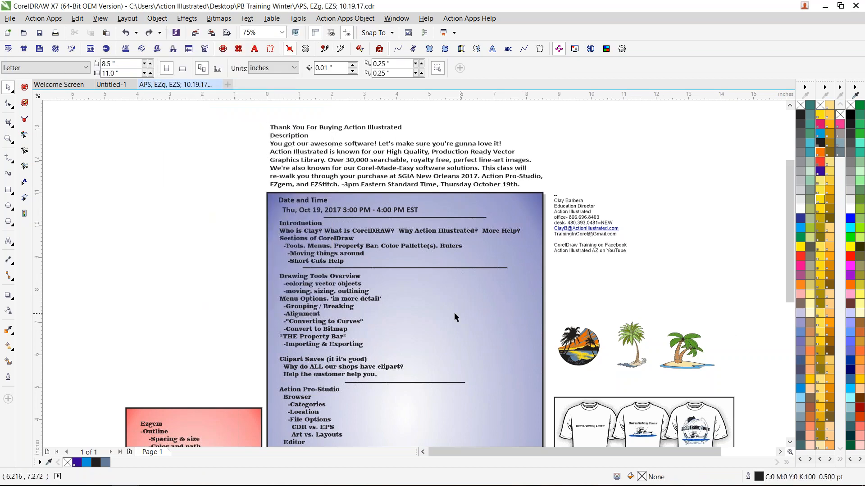
- Look at the tools grouped with Crop and Zoom, and try the Zoom tool on the class outline
{"action": "scroll", "coordinate": [333, 274], "scroll_direction": "up", "scroll_amount": 1}
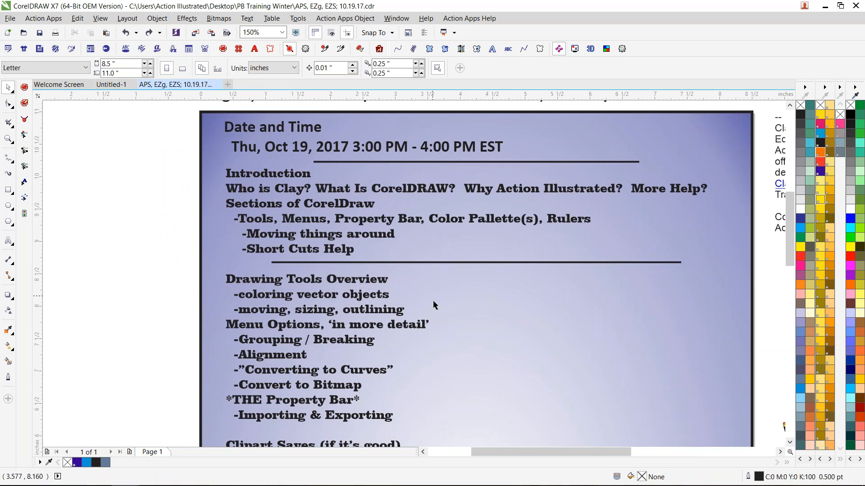
{"action": "left_click", "coordinate": [422, 452]}
{"action": "left_click", "coordinate": [422, 453]}
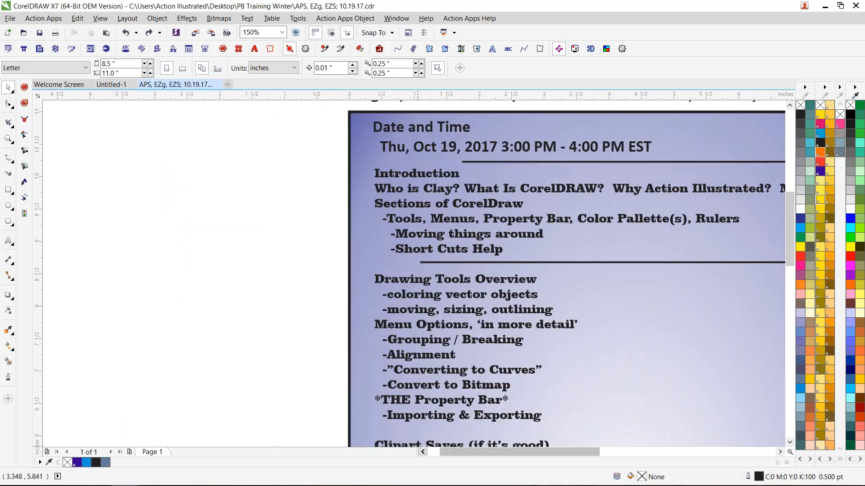
{"action": "left_click", "coordinate": [423, 452]}
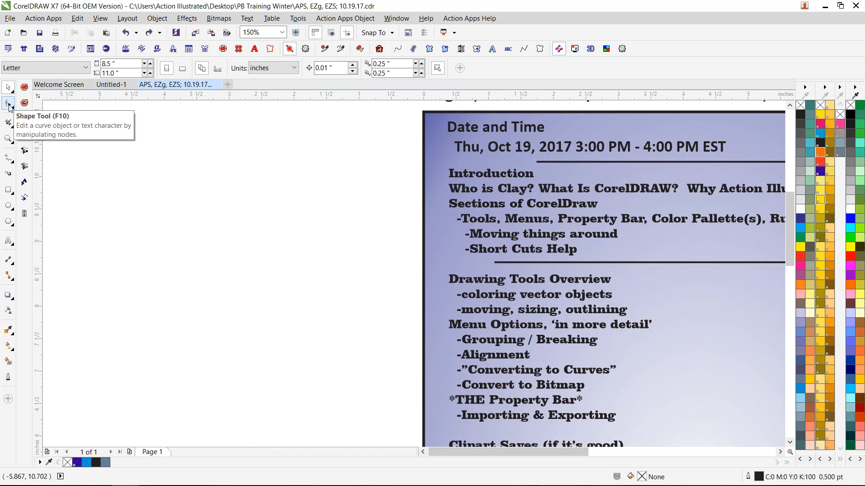
{"action": "left_click", "coordinate": [12, 129]}
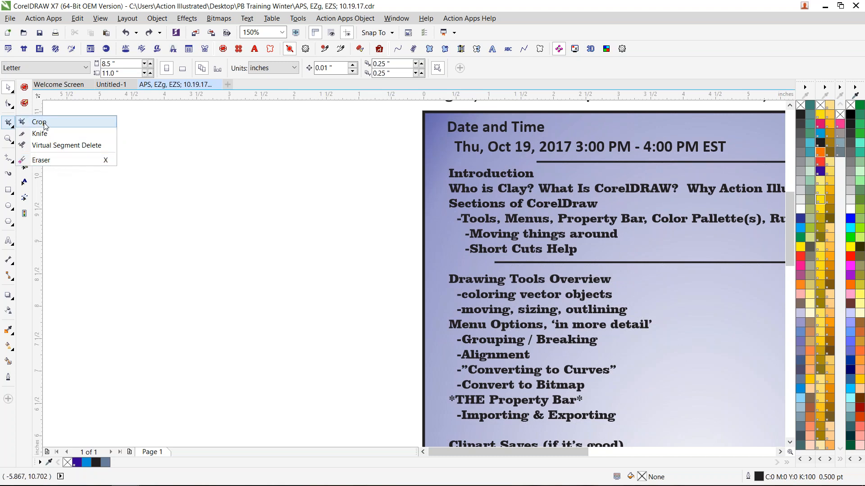
{"action": "left_click", "coordinate": [9, 142]}
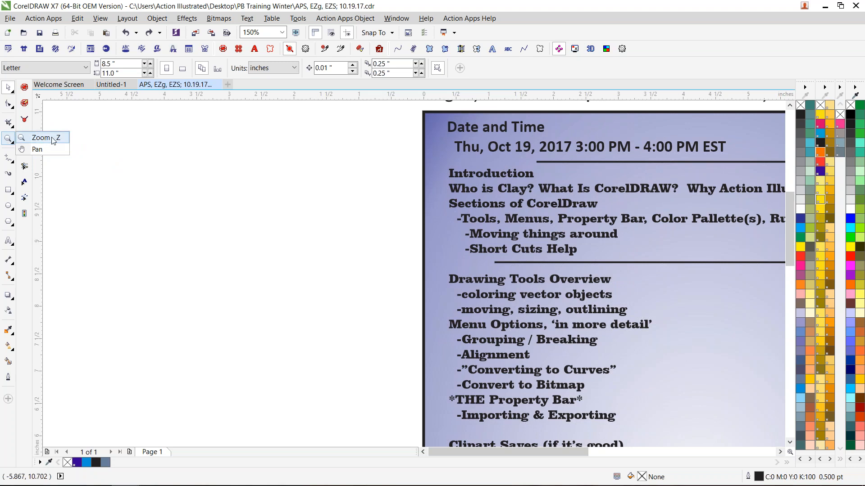
{"action": "left_click", "coordinate": [20, 138]}
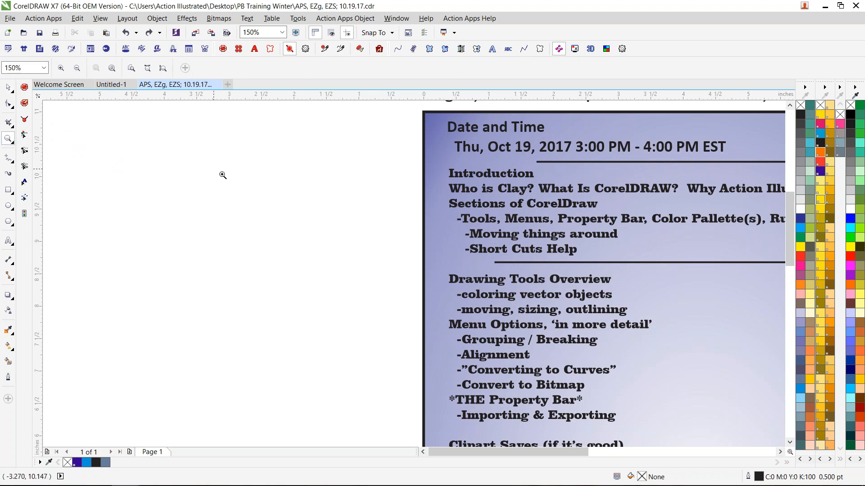
{"action": "scroll", "coordinate": [223, 175], "scroll_direction": "down", "scroll_amount": 1}
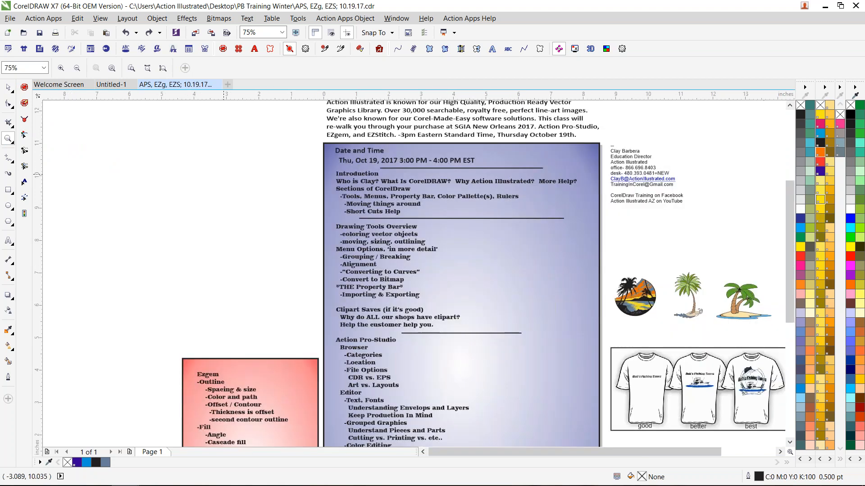
{"action": "scroll", "coordinate": [224, 174], "scroll_direction": "up", "scroll_amount": 1}
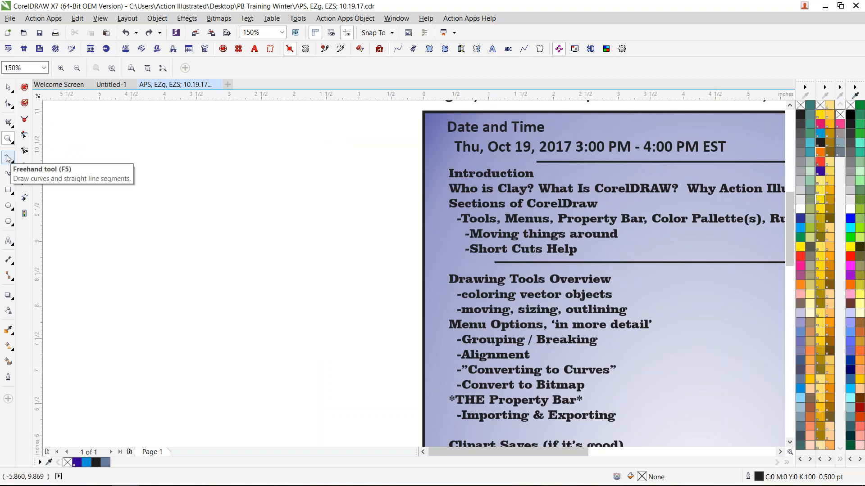
- Look at the Freehand and Polygon tool variants, activate Banner Shapes, and return to the Pick tool
{"action": "left_click", "coordinate": [14, 162]}
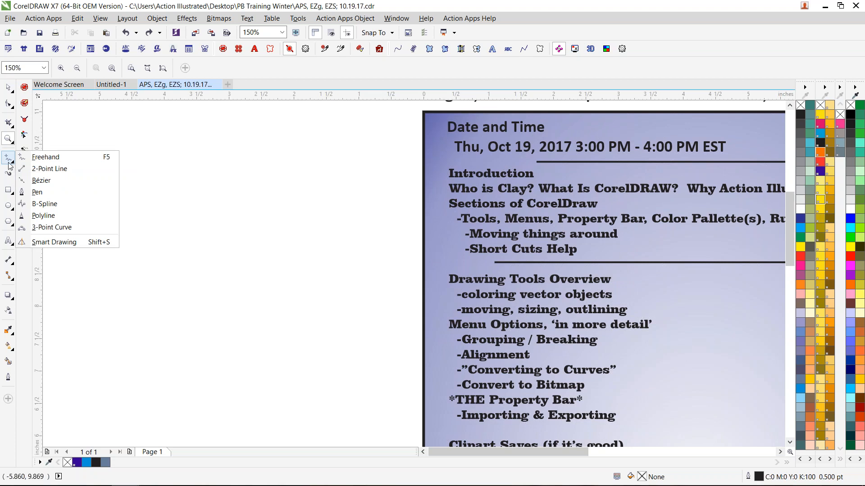
{"action": "left_click", "coordinate": [8, 160]}
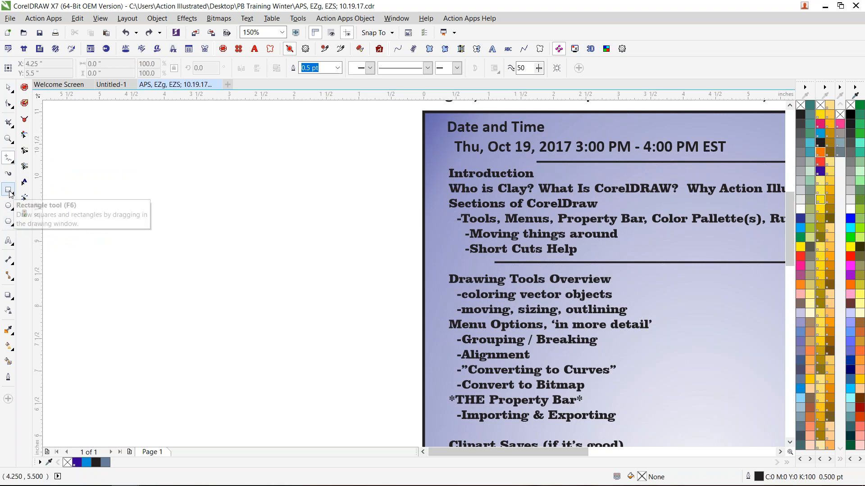
{"action": "left_click", "coordinate": [12, 230]}
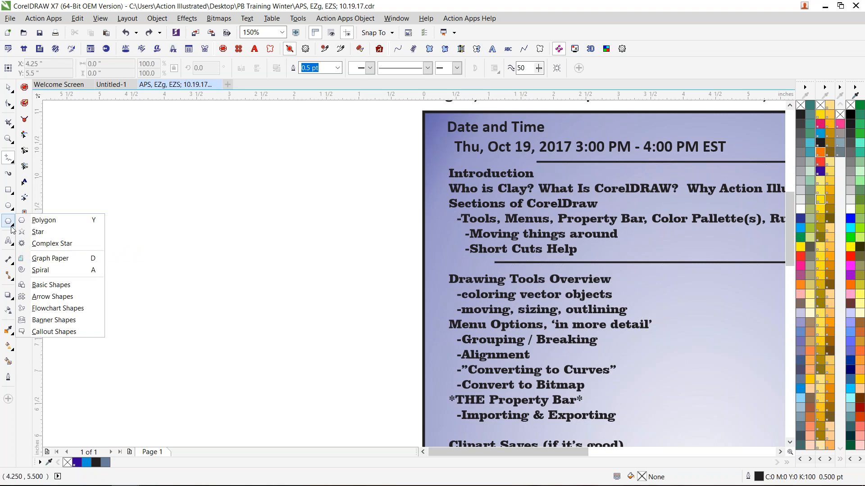
{"action": "left_click", "coordinate": [79, 324]}
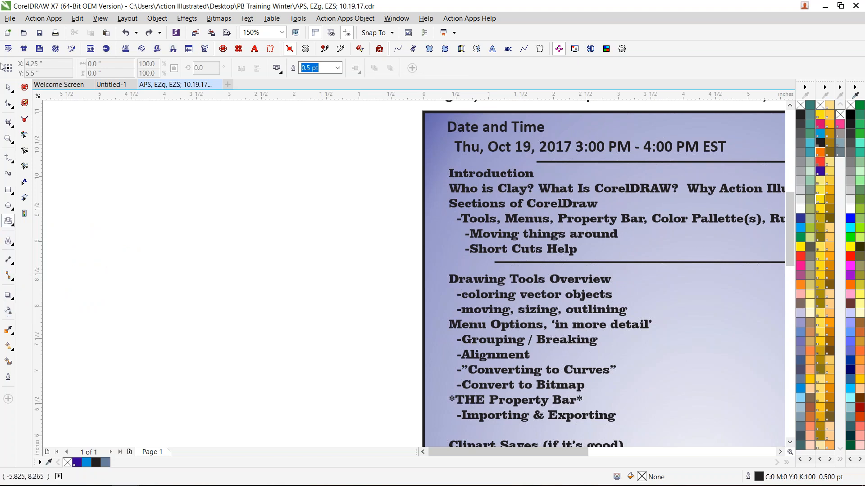
{"action": "left_click", "coordinate": [7, 89]}
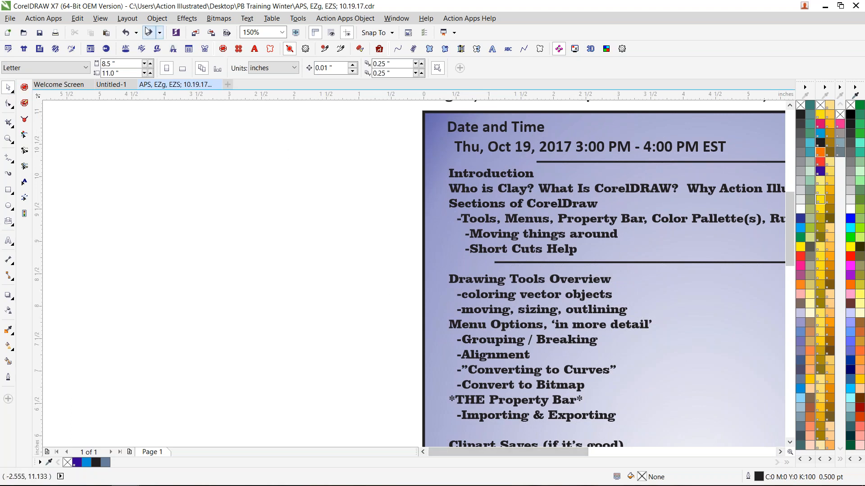
- Look through the Bitmaps and Object commands, including the Order and Align and Distribute options
{"action": "left_click", "coordinate": [158, 21]}
{"action": "mouse_move", "coordinate": [250, 18]}
{"action": "mouse_move", "coordinate": [216, 19]}
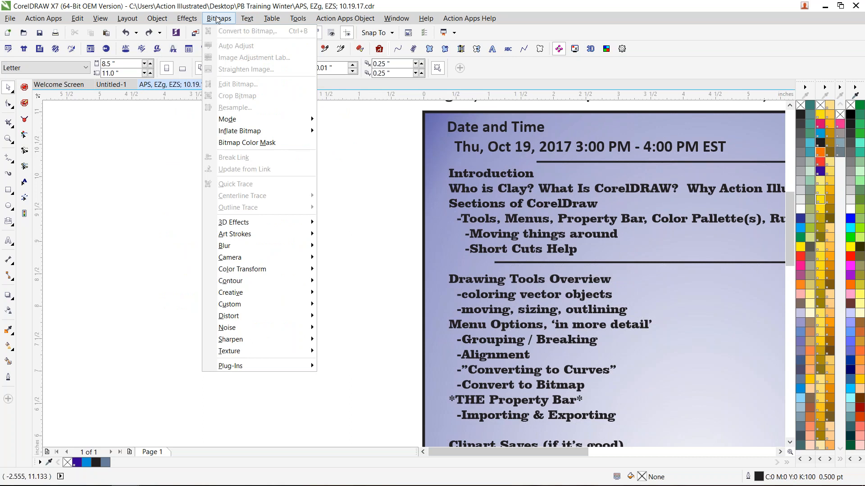
{"action": "left_click", "coordinate": [217, 20]}
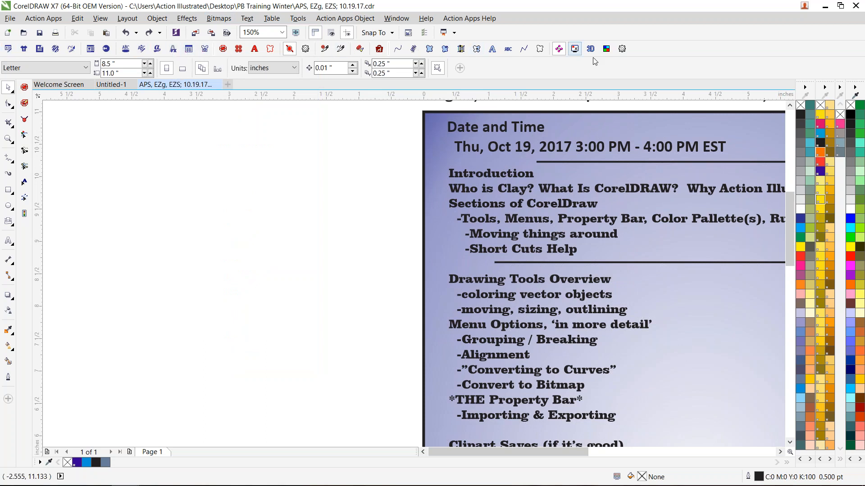
{"action": "left_click", "coordinate": [156, 18]}
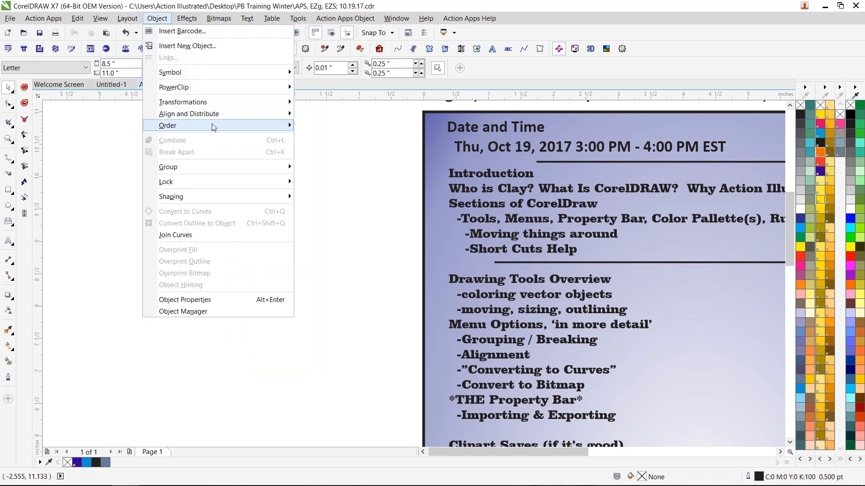
{"action": "mouse_move", "coordinate": [212, 126]}
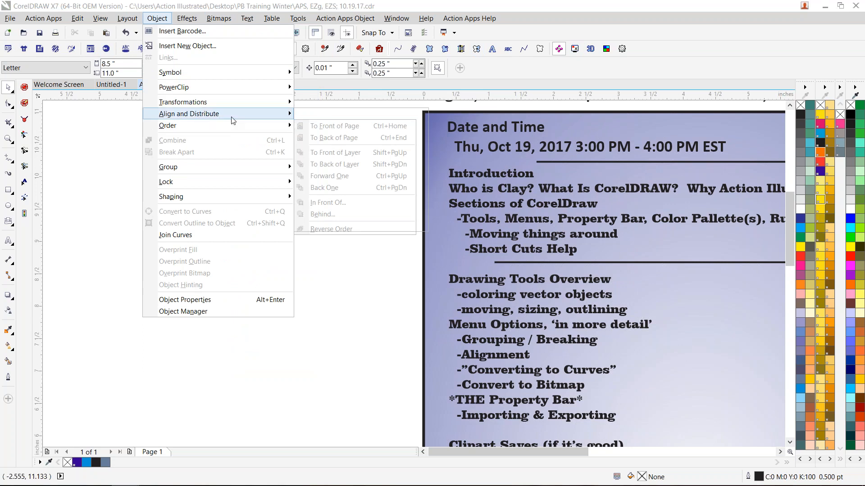
{"action": "mouse_move", "coordinate": [232, 117]}
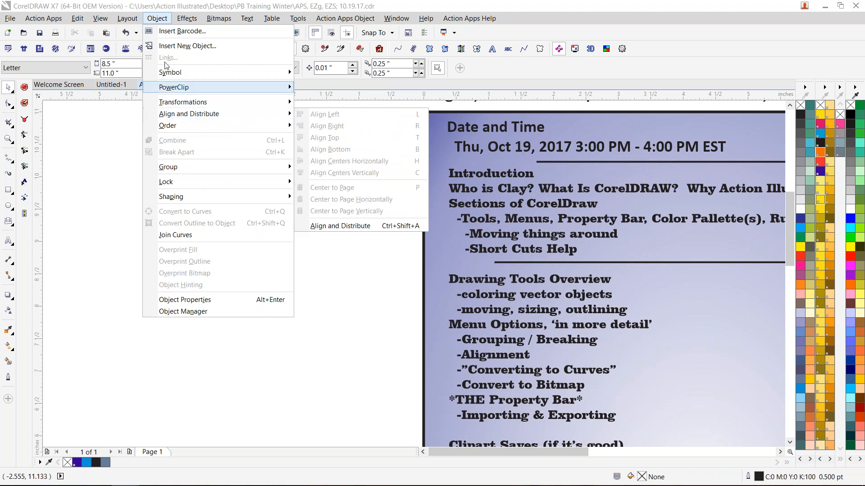
{"action": "left_click", "coordinate": [157, 20]}
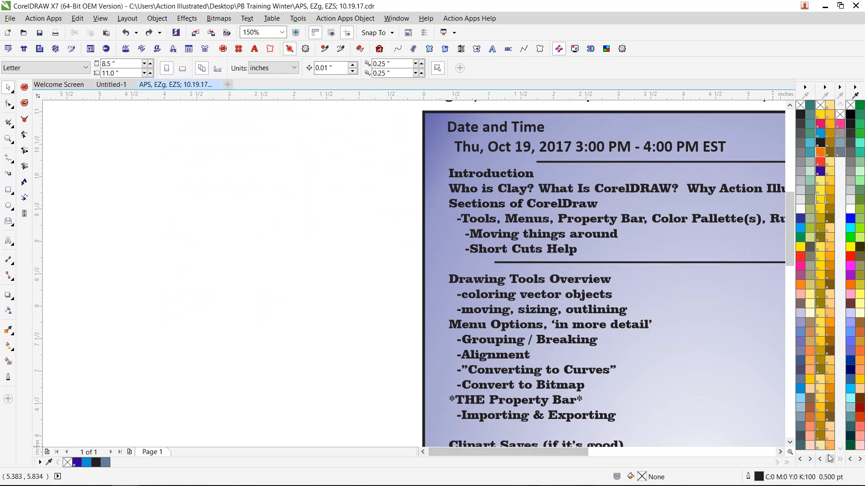
- Enlarge the round beach clipart beside the class outline to about 3.37 by 3.22 inches
{"action": "left_click", "coordinate": [790, 443]}
{"action": "left_click", "coordinate": [790, 444]}
{"action": "left_click", "coordinate": [790, 443]}
{"action": "left_click", "coordinate": [790, 443]}
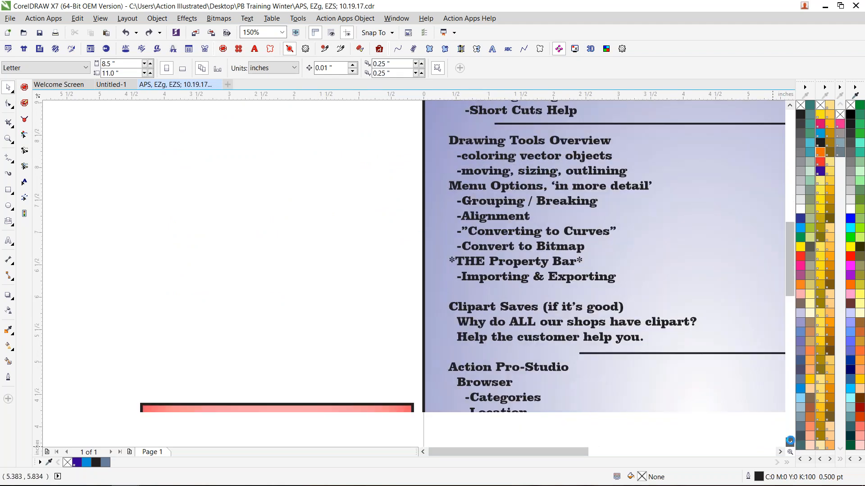
{"action": "left_click", "coordinate": [790, 443]}
{"action": "left_click", "coordinate": [790, 443]}
{"action": "left_click", "coordinate": [789, 443]}
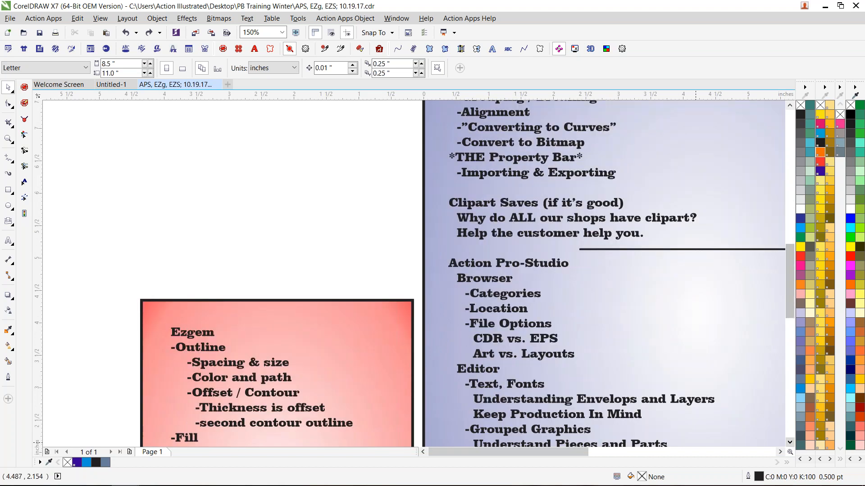
{"action": "mouse_move", "coordinate": [542, 453]}
{"action": "left_mouse_down"}
{"action": "mouse_move", "coordinate": [597, 452]}
{"action": "mouse_move", "coordinate": [613, 442]}
{"action": "left_mouse_up"}
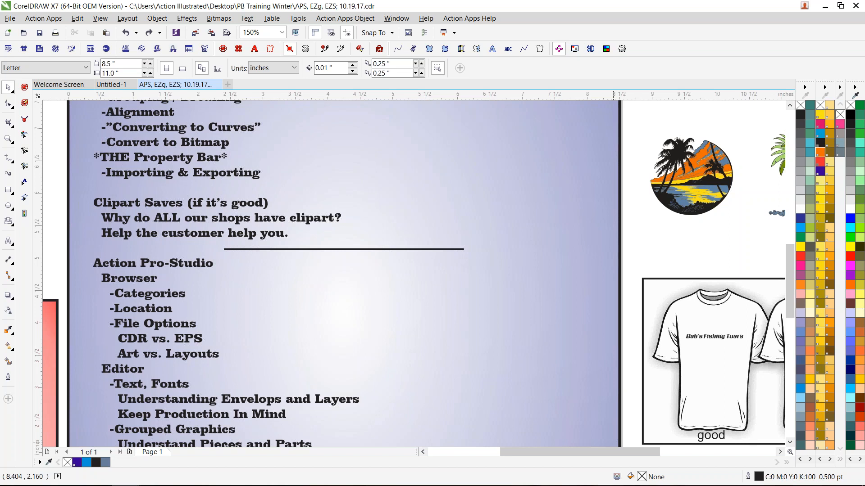
{"action": "left_click", "coordinate": [698, 191]}
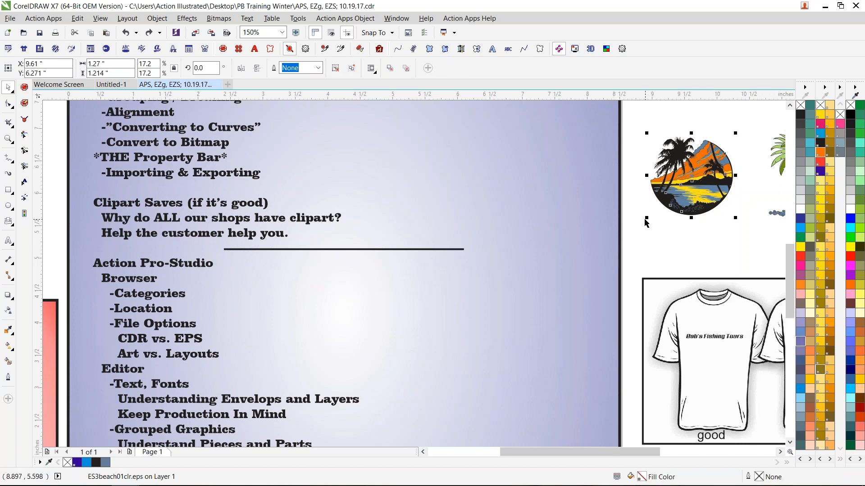
{"action": "left_click_drag", "start_coordinate": [646, 223], "coordinate": [467, 346]}
- Move the enlarged beach clipart onto the edge of the blue outline panel, at about X 7.53, Y 5.26 inches
{"action": "left_click", "coordinate": [693, 192]}
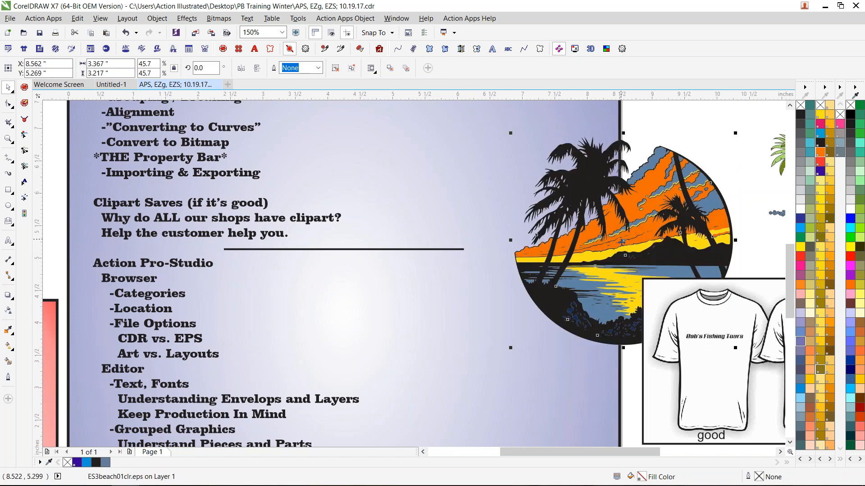
{"action": "left_click_drag", "start_coordinate": [621, 241], "coordinate": [532, 223]}
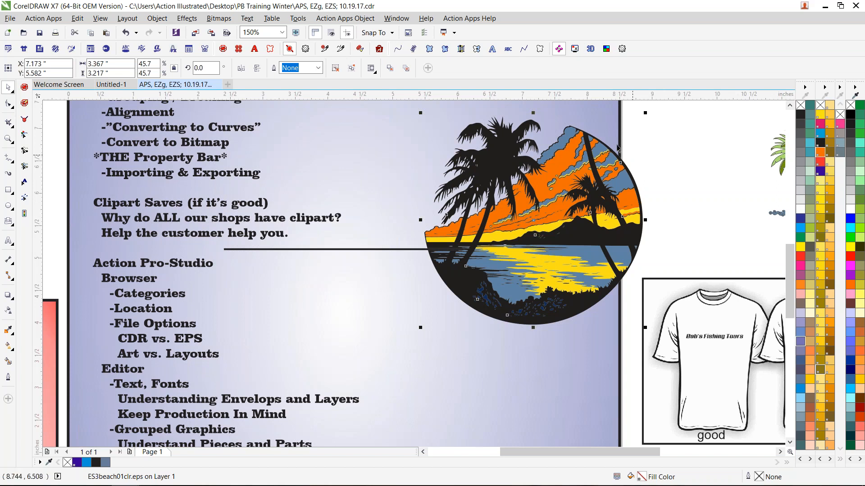
{"action": "left_click_drag", "start_coordinate": [534, 223], "coordinate": [555, 243]}
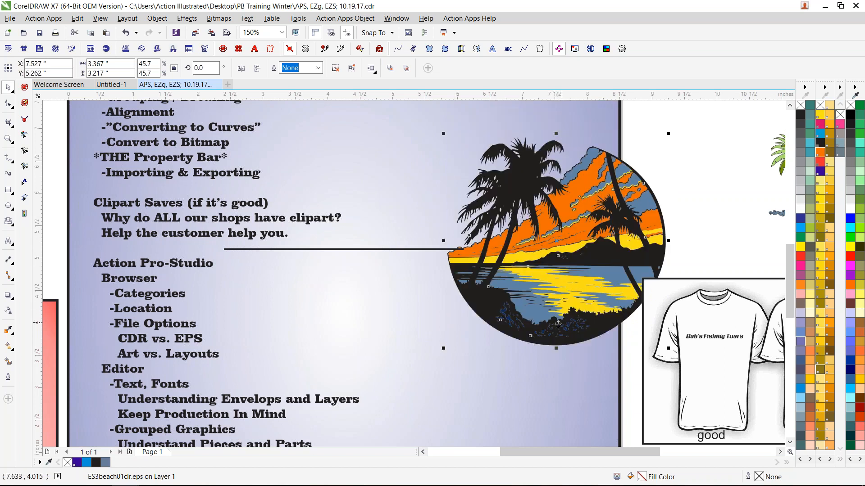
- Format the second e-mail address in the contact details text in PANTONE Orange 021, bold and underlined
{"action": "left_click", "coordinate": [423, 452]}
{"action": "left_click", "coordinate": [423, 452]}
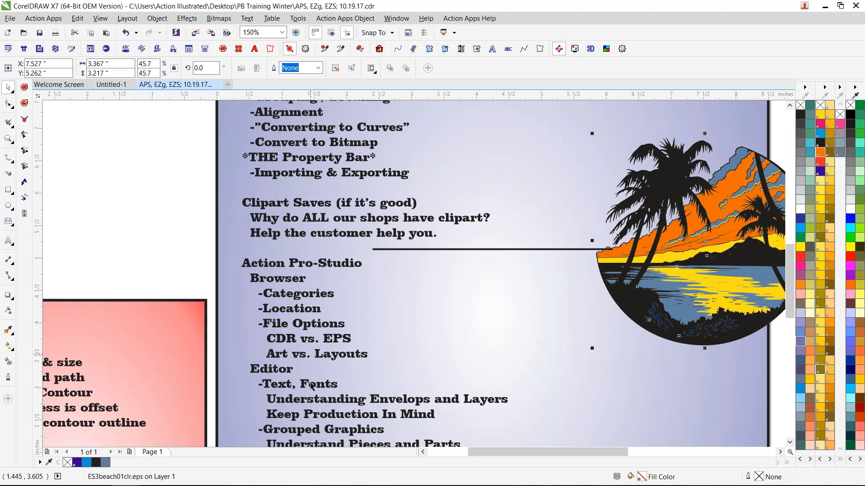
{"action": "scroll", "coordinate": [374, 265], "scroll_direction": "down", "scroll_amount": 2}
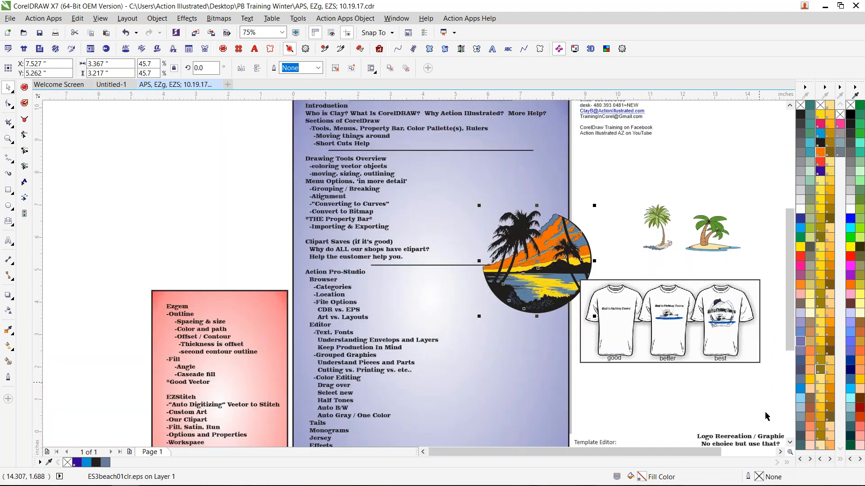
{"action": "left_click", "coordinate": [779, 452]}
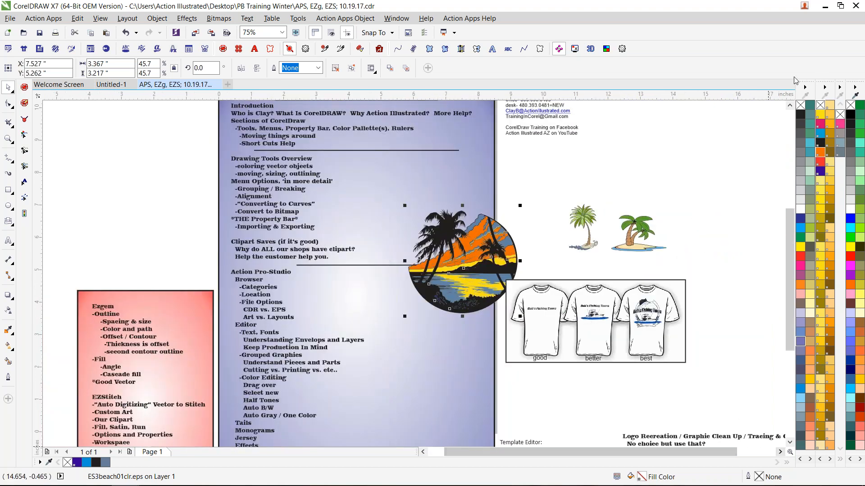
{"action": "left_click", "coordinate": [789, 104]}
{"action": "scroll", "coordinate": [538, 163], "scroll_direction": "up", "scroll_amount": 1}
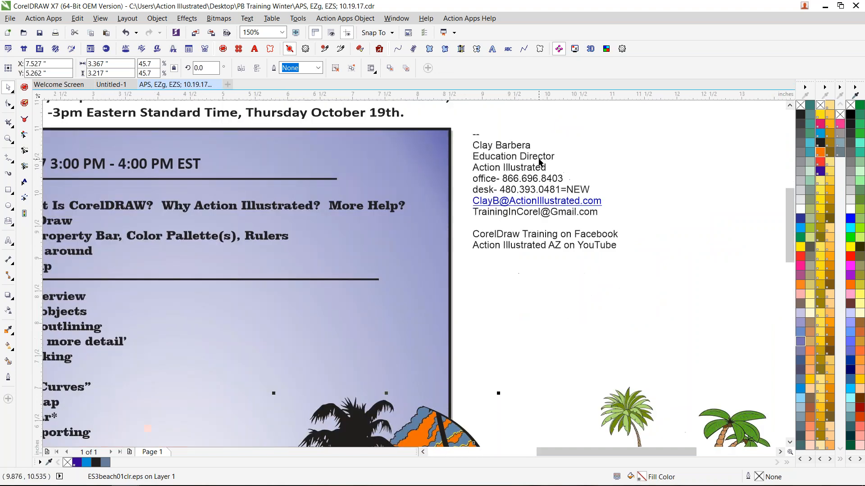
{"action": "scroll", "coordinate": [539, 162], "scroll_direction": "up", "scroll_amount": 1}
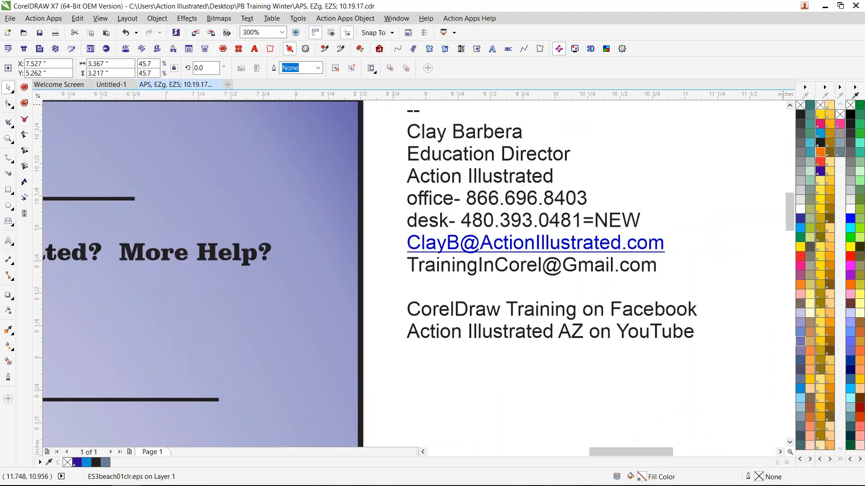
{"action": "left_click", "coordinate": [789, 105]}
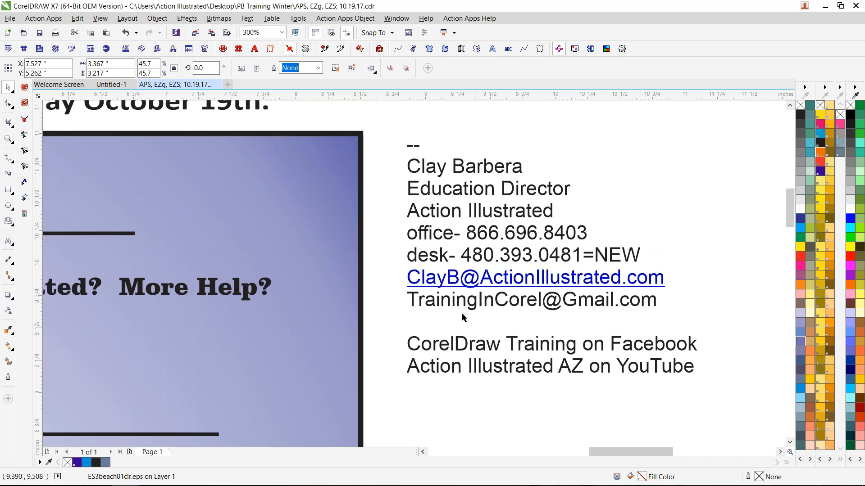
{"action": "left_click", "coordinate": [478, 305]}
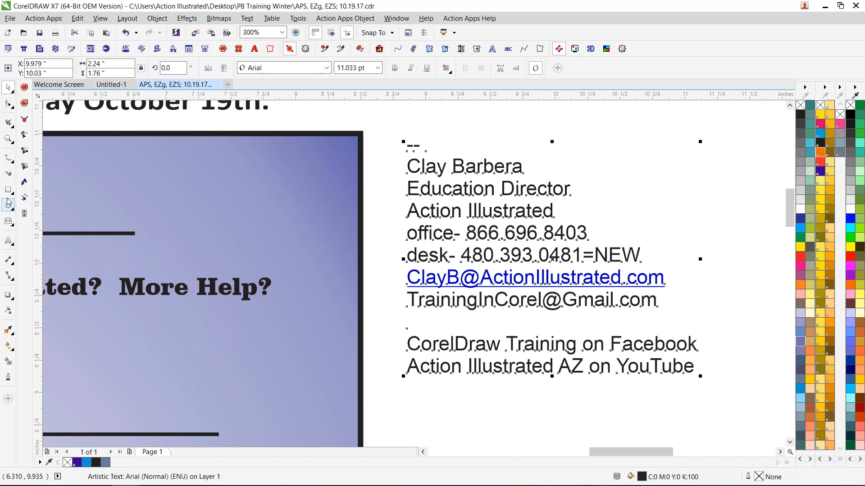
{"action": "left_click", "coordinate": [9, 241]}
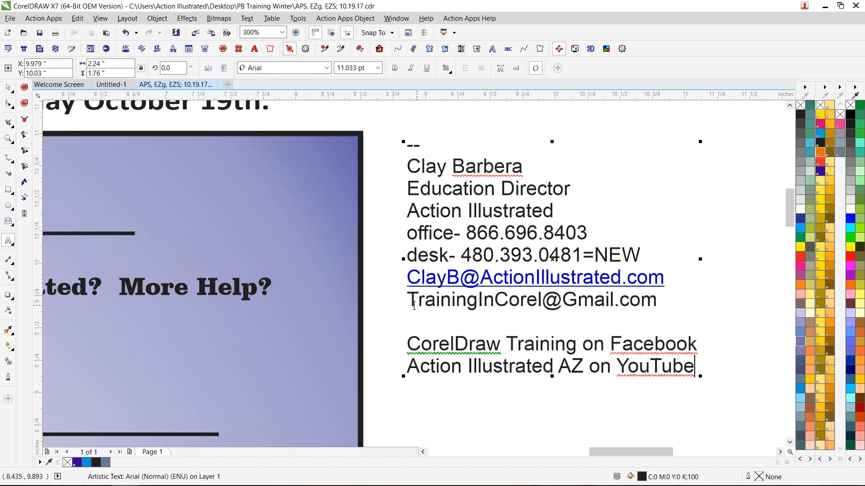
{"action": "left_click_drag", "start_coordinate": [407, 299], "coordinate": [657, 299]}
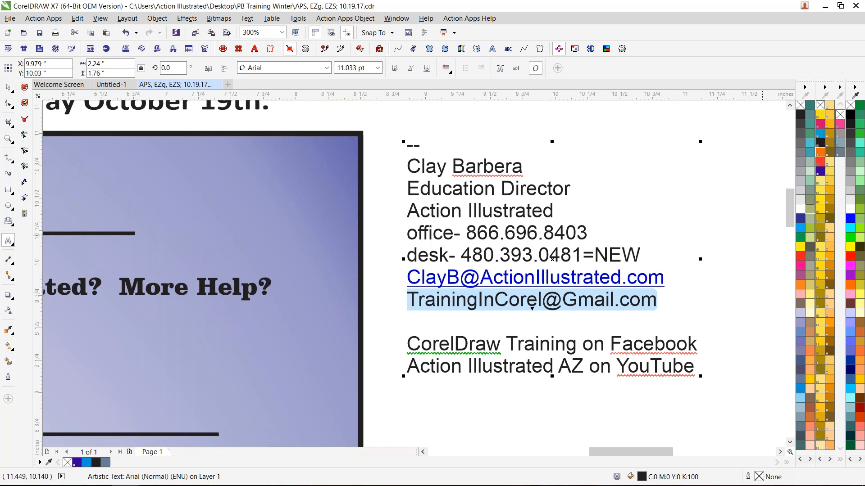
{"action": "left_click", "coordinate": [820, 155]}
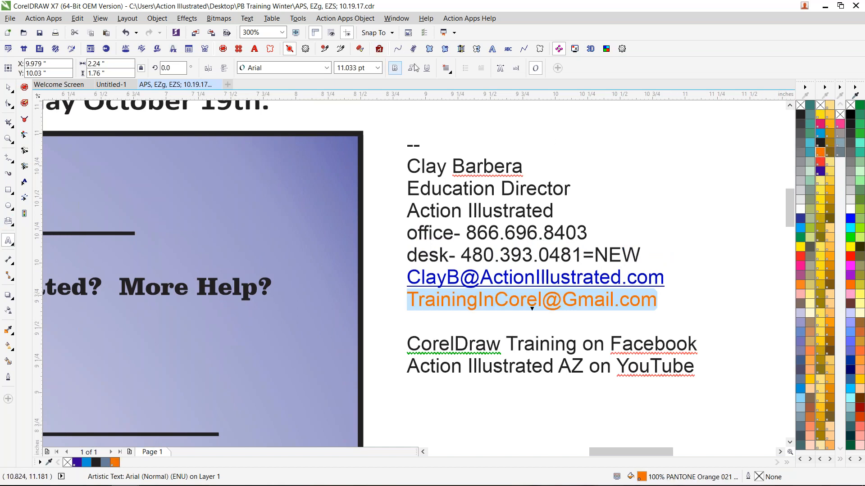
{"action": "left_click", "coordinate": [396, 69]}
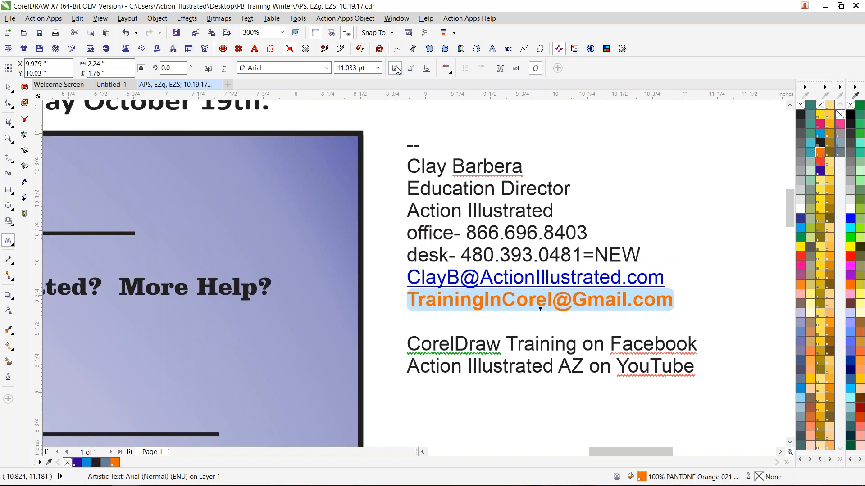
{"action": "left_click", "coordinate": [426, 69]}
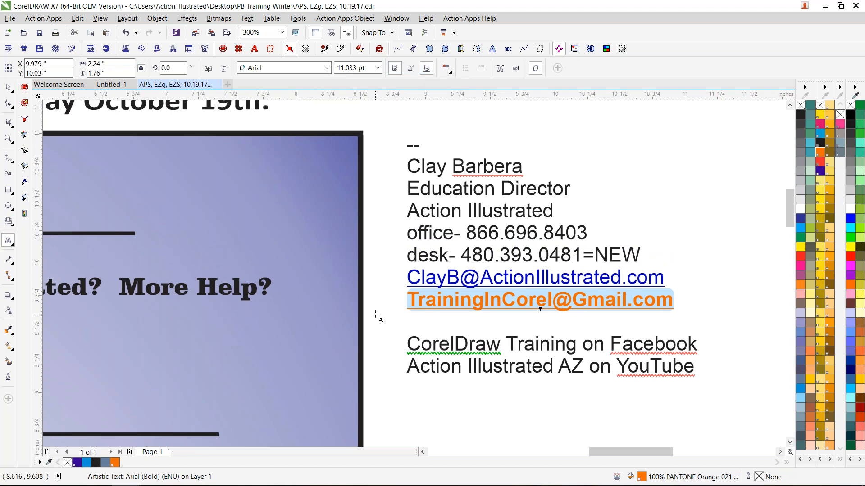
- Return to the class outline, and switch to the blank Untitled-1 document
{"action": "scroll", "coordinate": [524, 329], "scroll_direction": "down", "scroll_amount": 1}
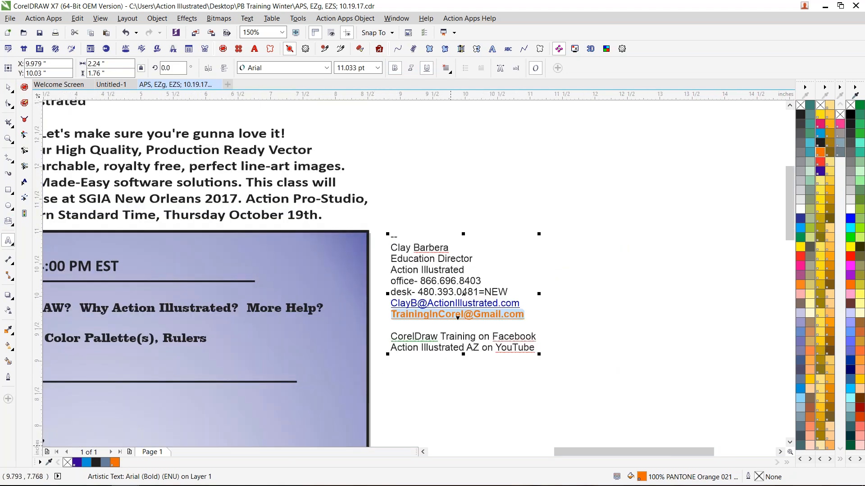
{"action": "left_click", "coordinate": [423, 452]}
{"action": "left_click", "coordinate": [422, 452]}
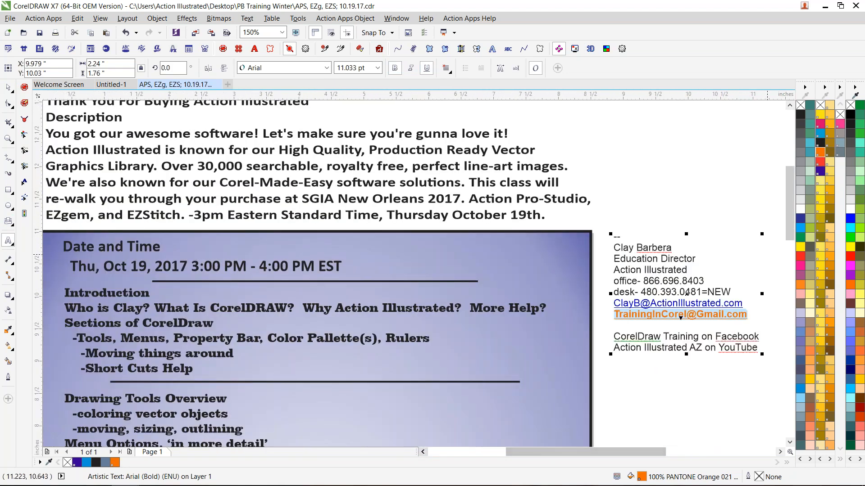
{"action": "left_click_drag", "start_coordinate": [793, 227], "coordinate": [793, 249]}
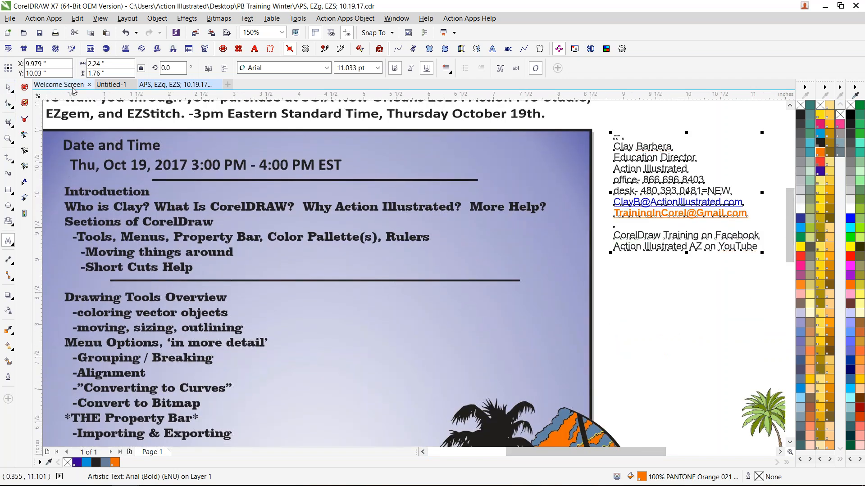
{"action": "left_click", "coordinate": [111, 84]}
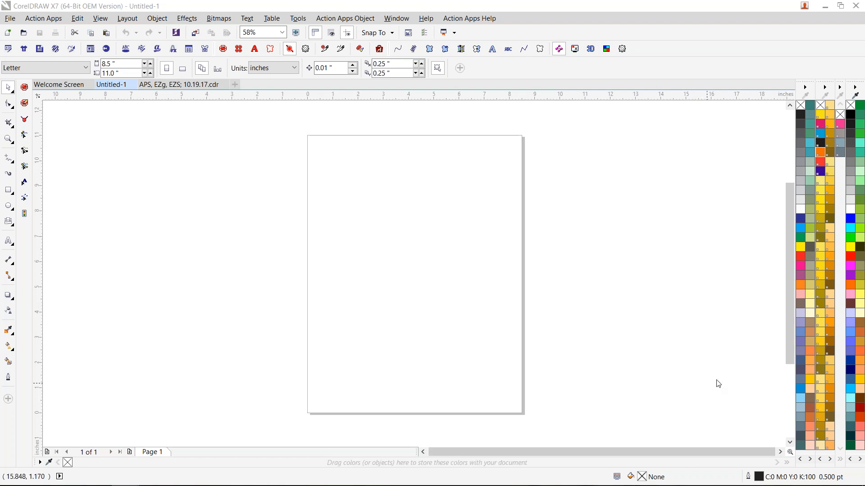
{"action": "left_click", "coordinate": [698, 29]}
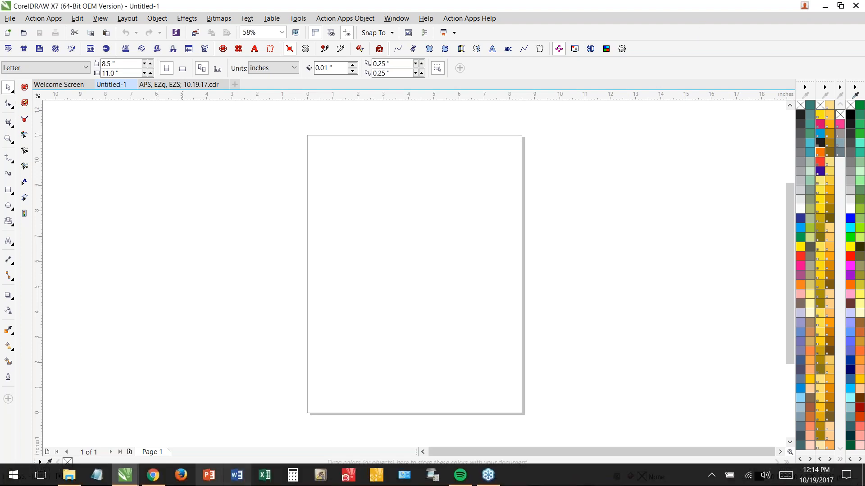
- Look at the Action Apps Template Browser and the Import CD dialog, closing each without opening or importing anything
{"action": "left_click", "coordinate": [96, 50]}
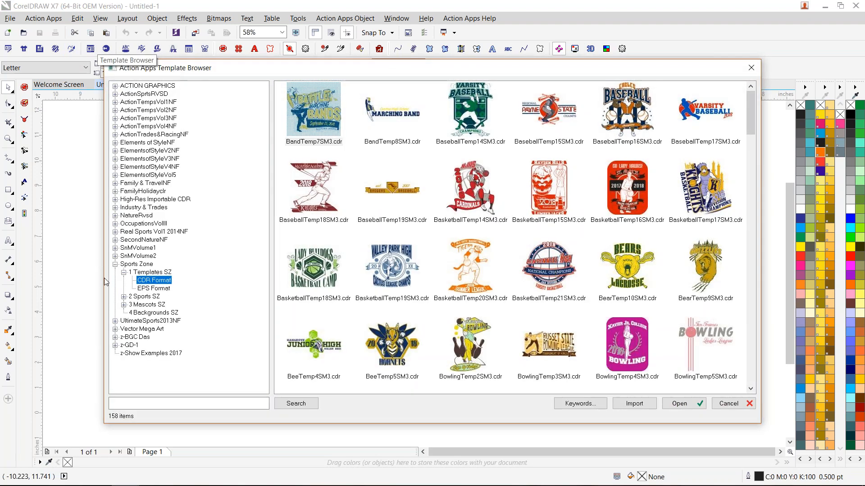
{"action": "left_click_drag", "start_coordinate": [286, 68], "coordinate": [308, 63]}
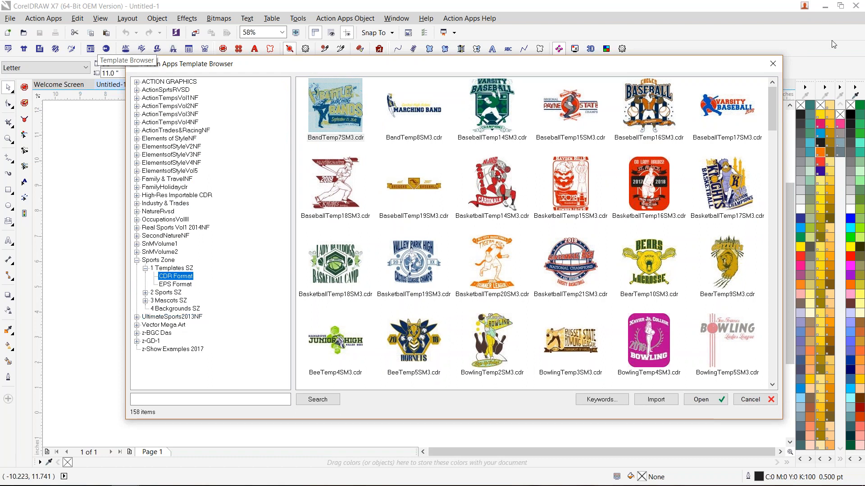
{"action": "left_click", "coordinate": [772, 64]}
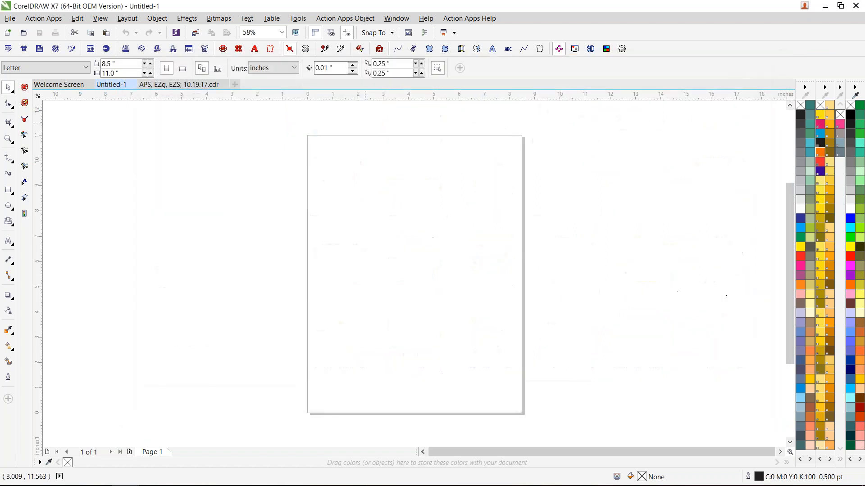
{"action": "left_click", "coordinate": [106, 49]}
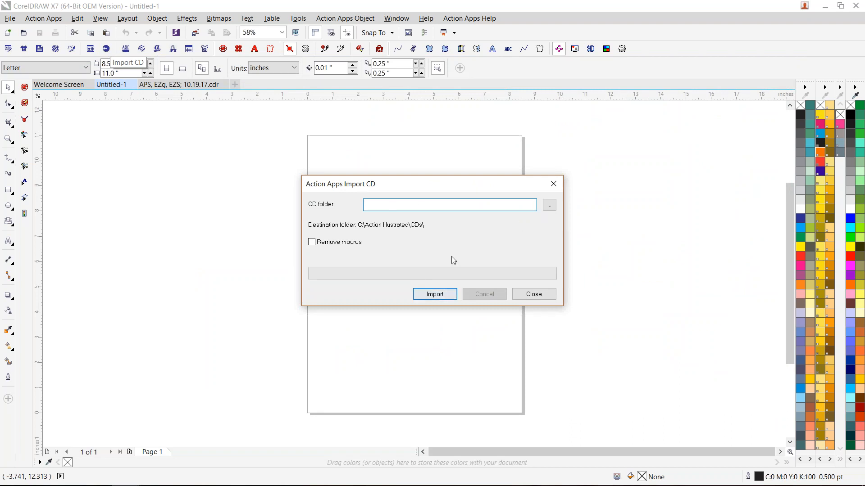
{"action": "left_click", "coordinate": [554, 184]}
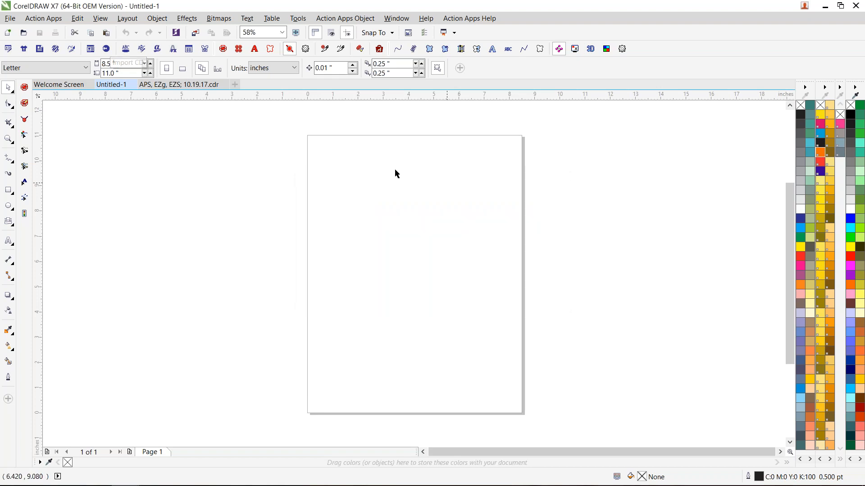
- Open the Action Apps Template Browser, and close the PB Training Winter folder window in File Explorer
{"action": "left_click", "coordinate": [91, 51]}
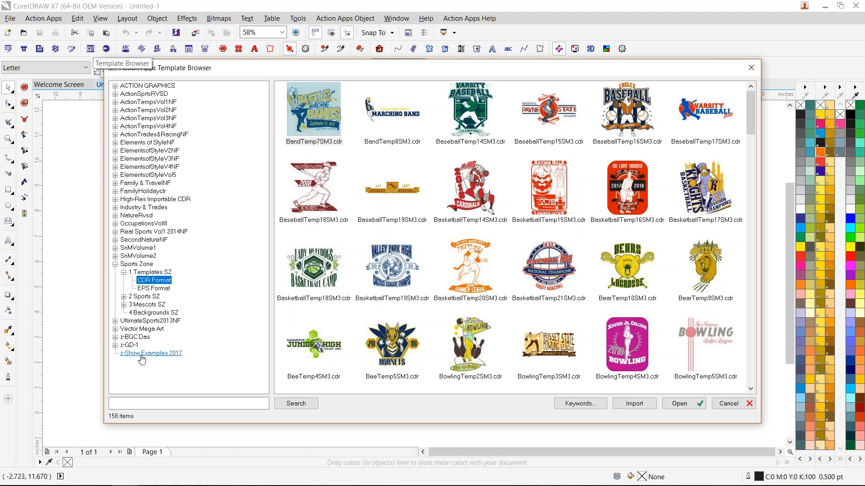
{"action": "left_click", "coordinate": [864, 484]}
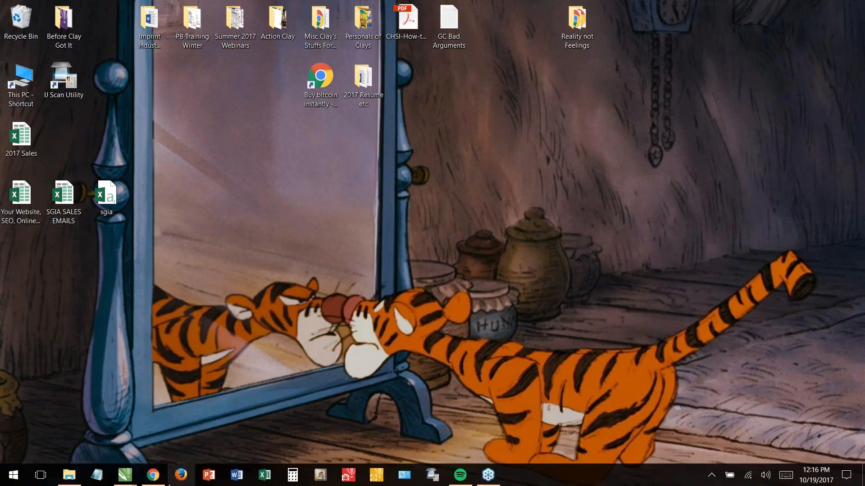
{"action": "left_click", "coordinate": [69, 480]}
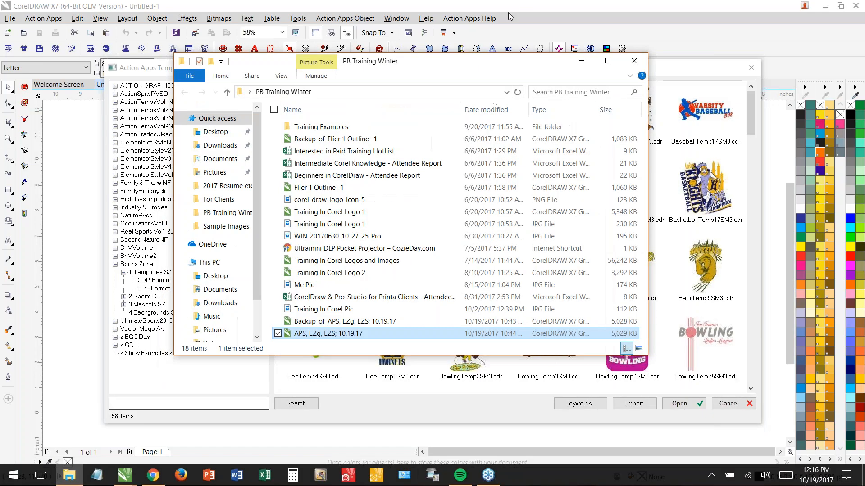
{"action": "left_click", "coordinate": [632, 62]}
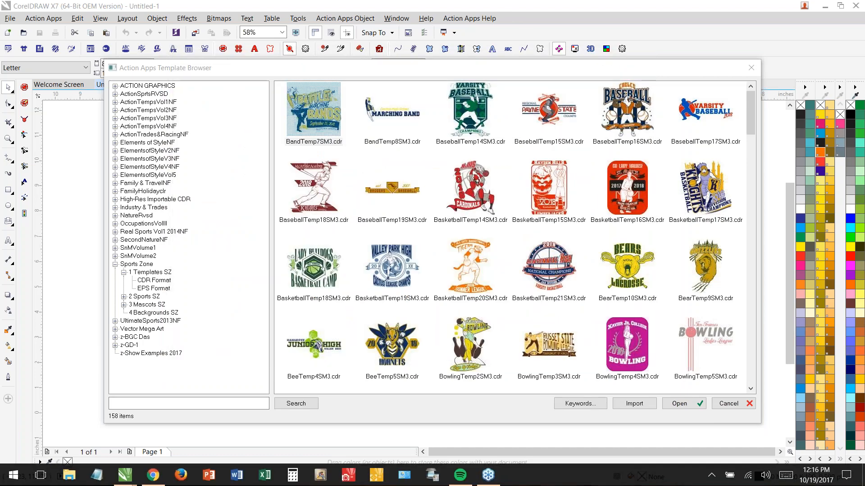
- Examine the clipart folders in C:\Action Illustrated\CDs in a new File Explorer window, and return to the Template Browser
{"action": "left_click", "coordinate": [864, 484]}
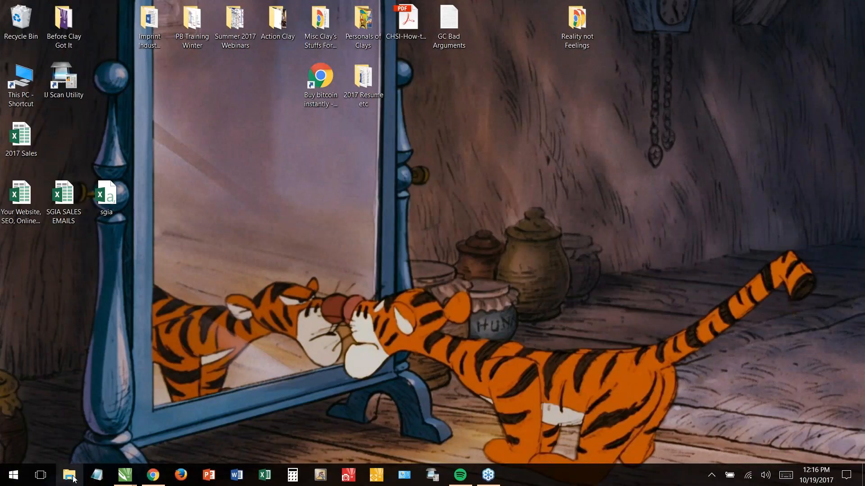
{"action": "left_click", "coordinate": [73, 477]}
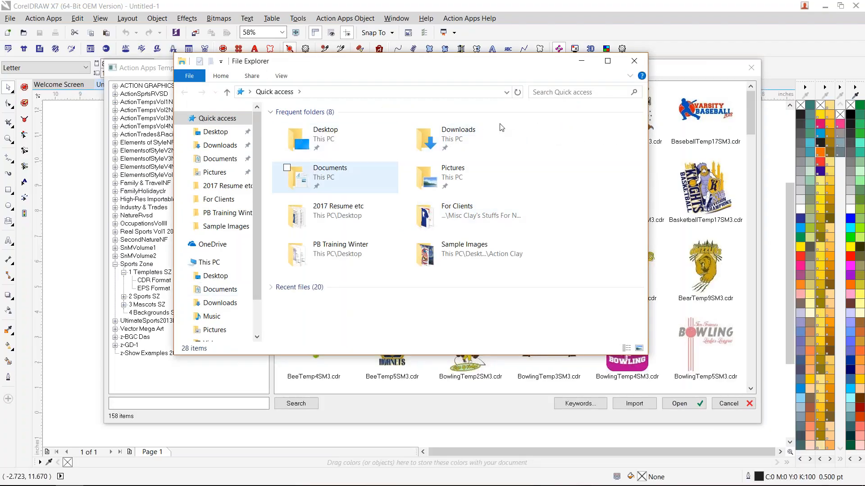
{"action": "left_click", "coordinate": [215, 264]}
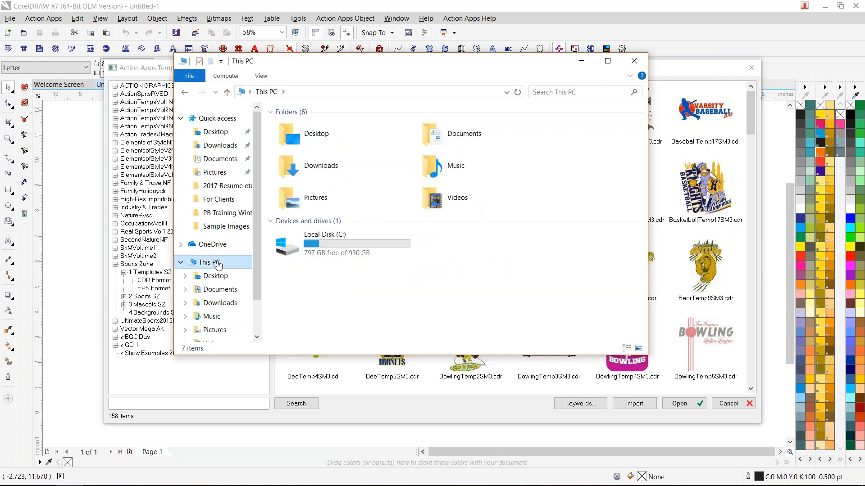
{"action": "double_click", "coordinate": [323, 248]}
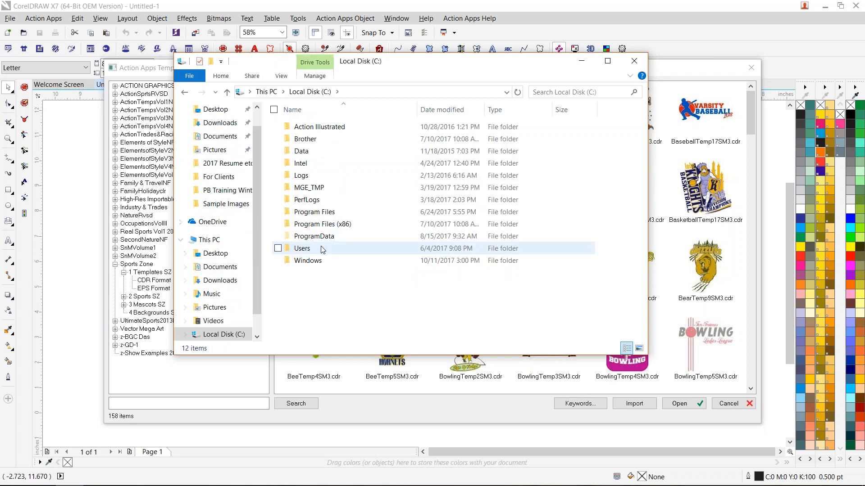
{"action": "left_click", "coordinate": [336, 130]}
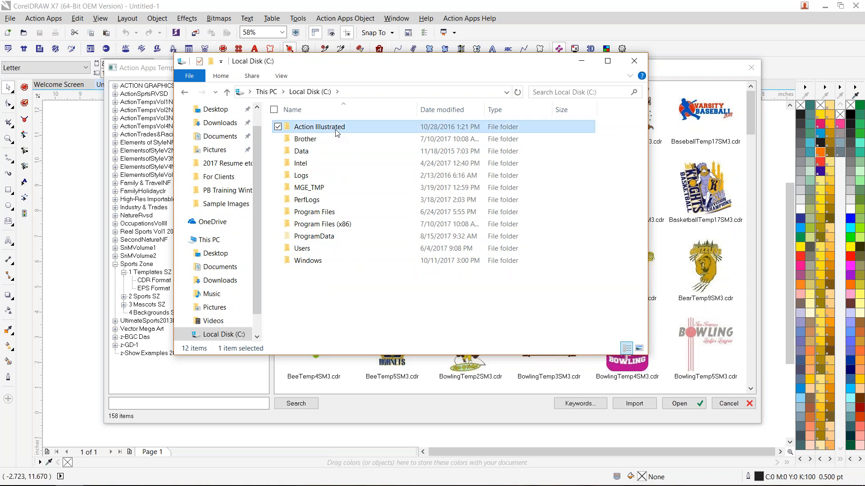
{"action": "double_click", "coordinate": [335, 129]}
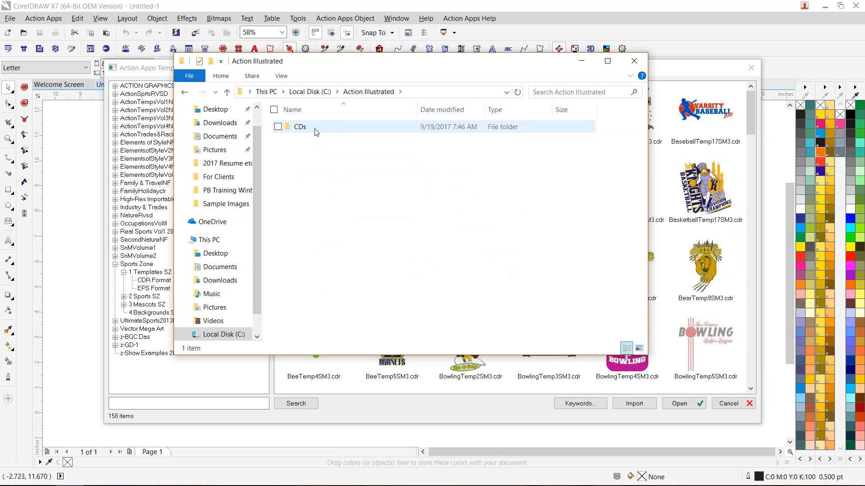
{"action": "double_click", "coordinate": [317, 132]}
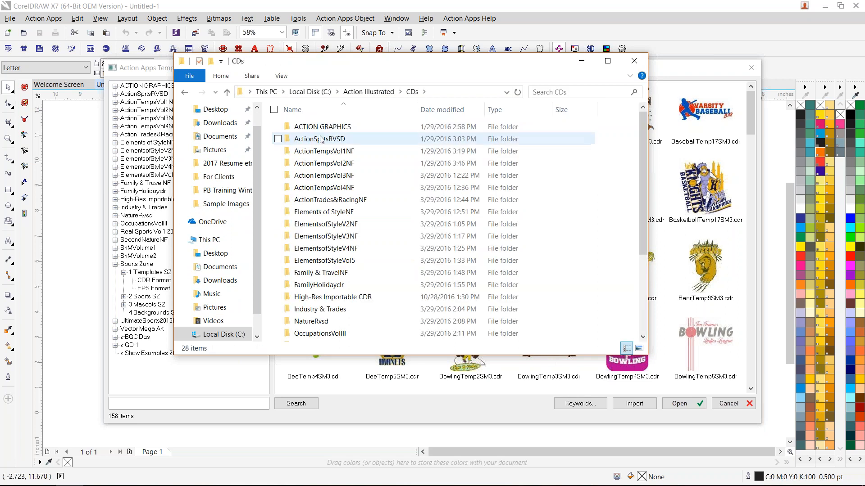
{"action": "scroll", "coordinate": [321, 133], "scroll_direction": "down", "scroll_amount": 3}
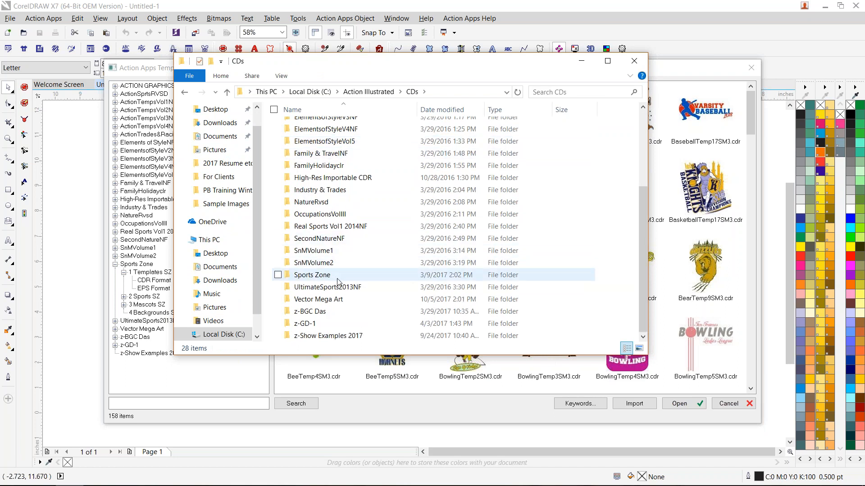
{"action": "left_click", "coordinate": [633, 67]}
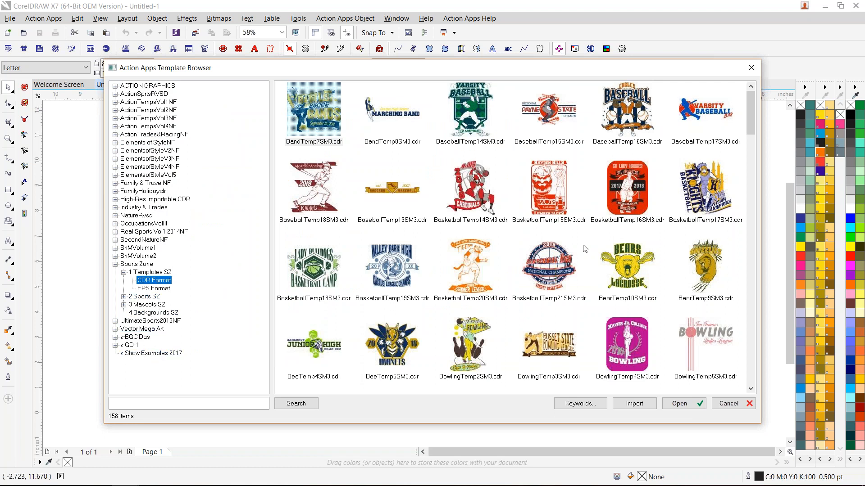
- Open the BaseballTemp16SM3.cdr template from the Template Browser, and dismiss the text update notice
{"action": "double_click", "coordinate": [635, 111]}
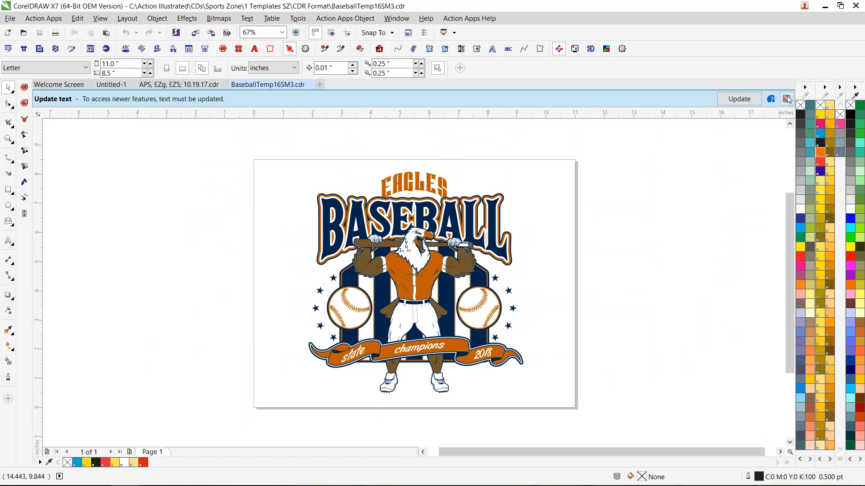
{"action": "left_click", "coordinate": [786, 99]}
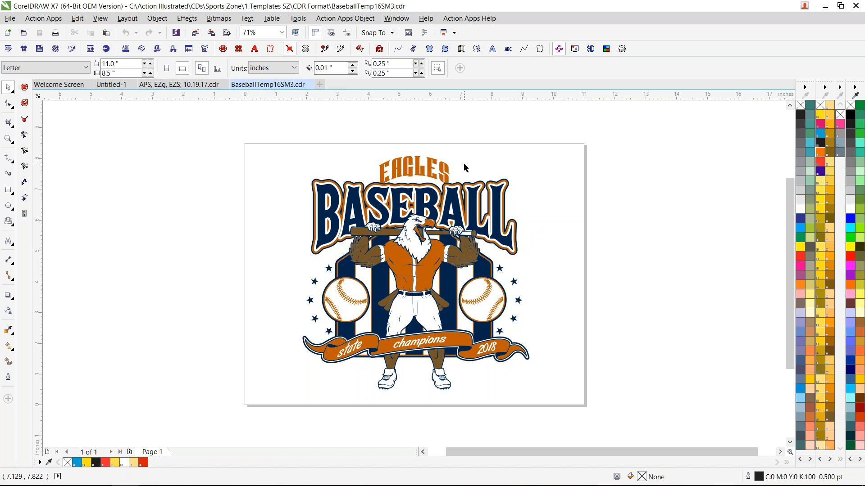
- Look at the Sports Zone templates BaseballTemp15SM3 and BaseballTemp16SM3 in the Template Browser, and close it without opening one
{"action": "left_click", "coordinate": [91, 50]}
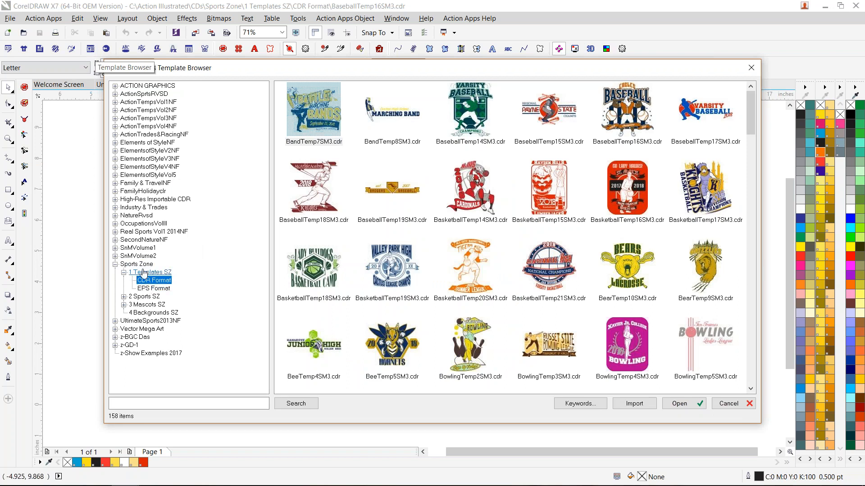
{"action": "left_click", "coordinate": [751, 68]}
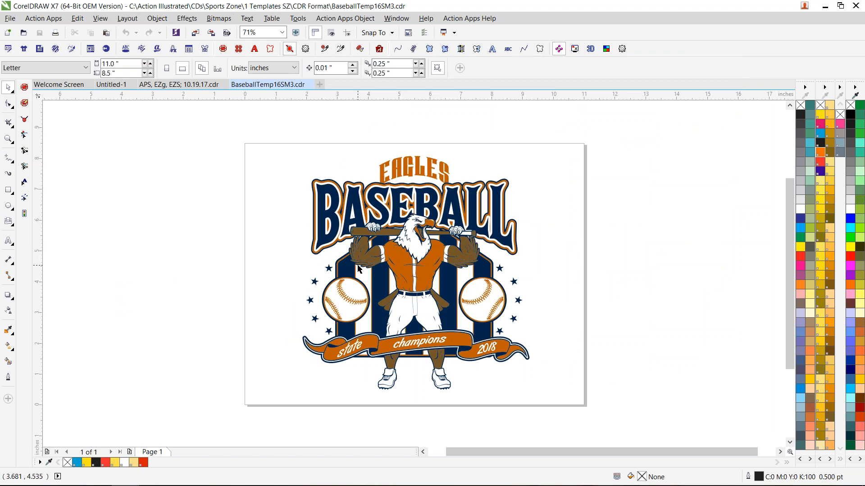
{"action": "left_click", "coordinate": [91, 47]}
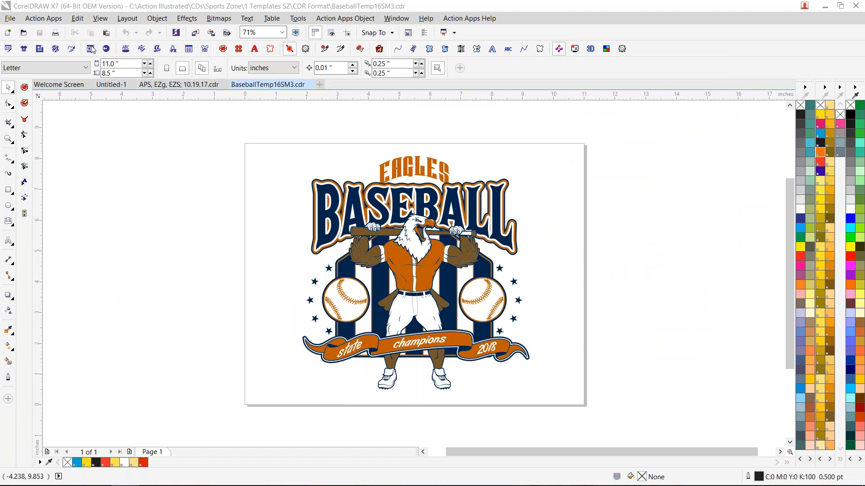
{"action": "left_click", "coordinate": [563, 111]}
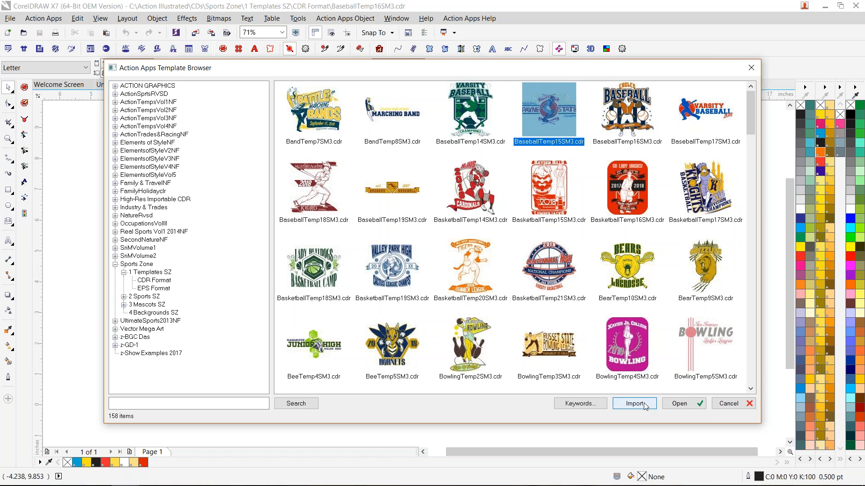
{"action": "left_click", "coordinate": [625, 119]}
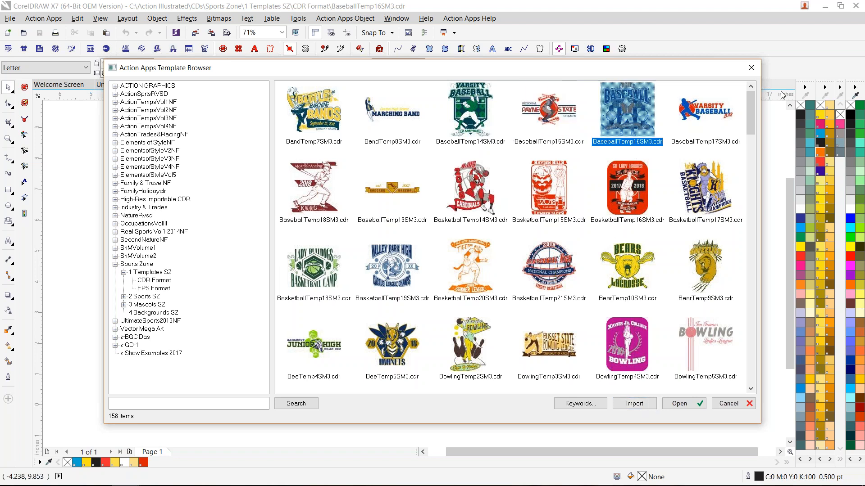
{"action": "left_click", "coordinate": [751, 67]}
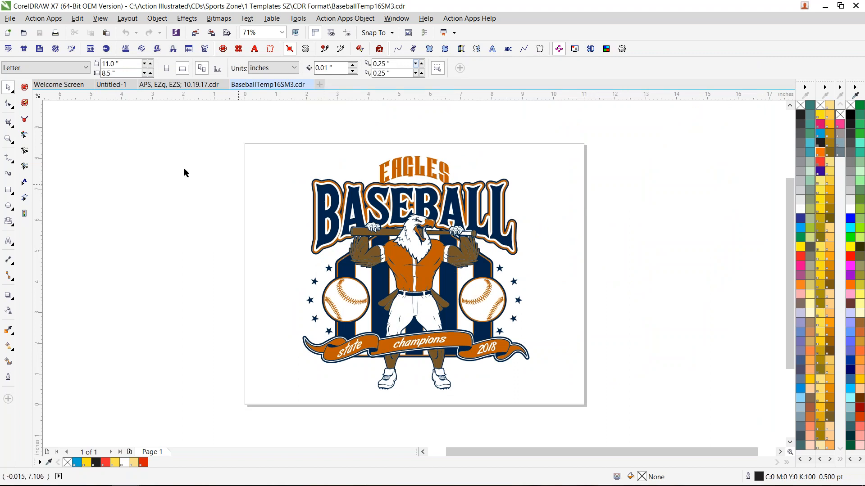
- Open the baseball design in the Template Editor, and replace the EAGLES and BASEBALL texts with ACTION and ILLUSTRATED
{"action": "left_click", "coordinate": [8, 49]}
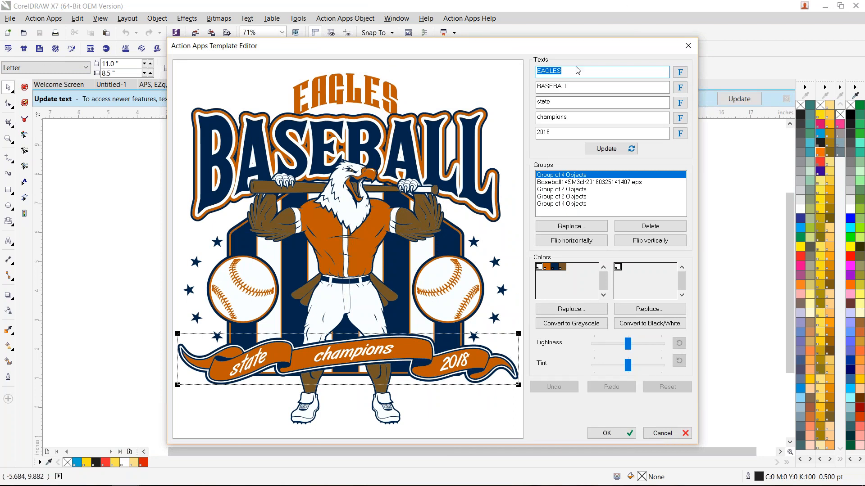
{"action": "type", "text": "ACTION"}
{"action": "double_click", "coordinate": [588, 87]}
{"action": "type", "text": "ILLUSTRATED"}
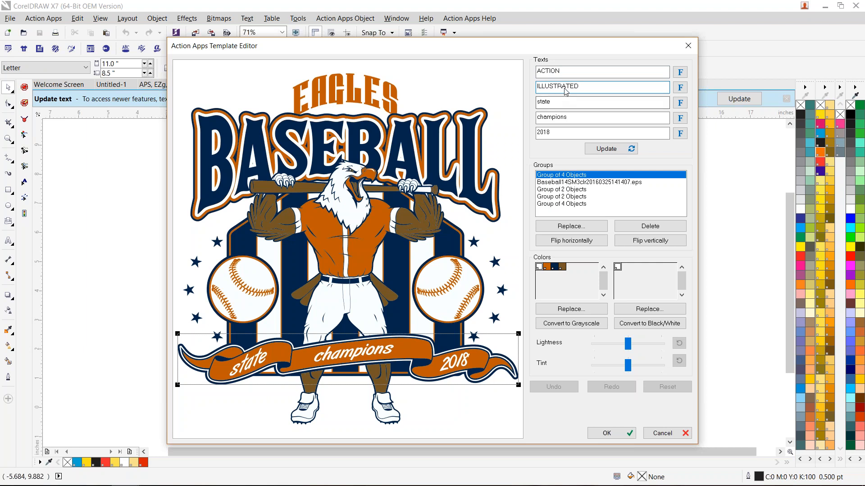
- Set the three banner texts to BETTER, ARTWORK and NOW, and update the template preview
{"action": "left_click_drag", "start_coordinate": [573, 102], "coordinate": [524, 107]}
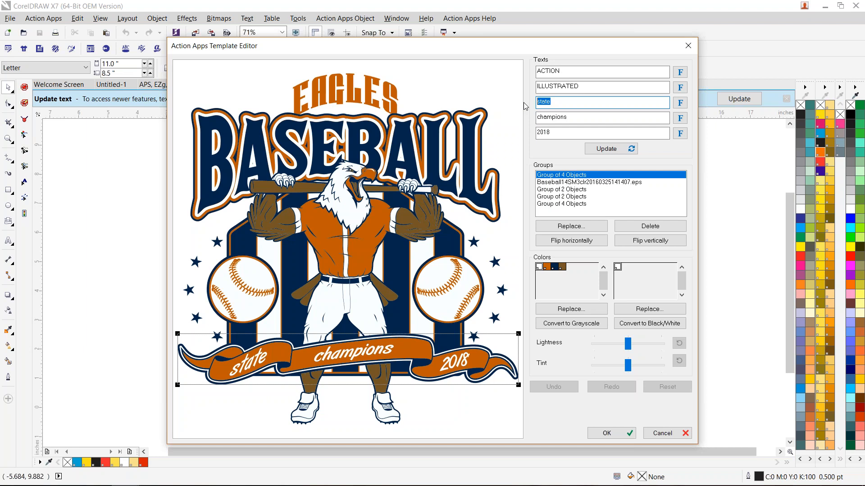
{"action": "type", "text": "ART"}
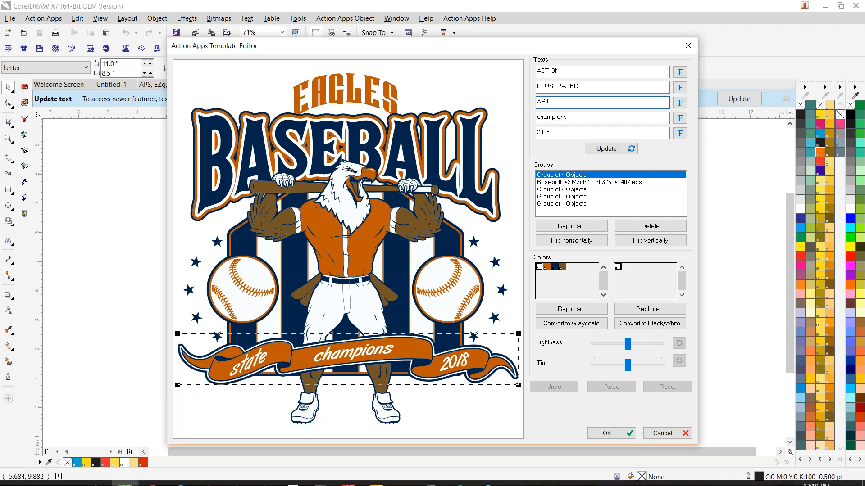
{"action": "key", "text": "BackSpace"}
{"action": "key", "text": "BackSpace"}
{"action": "type", "text": "BETTER"}
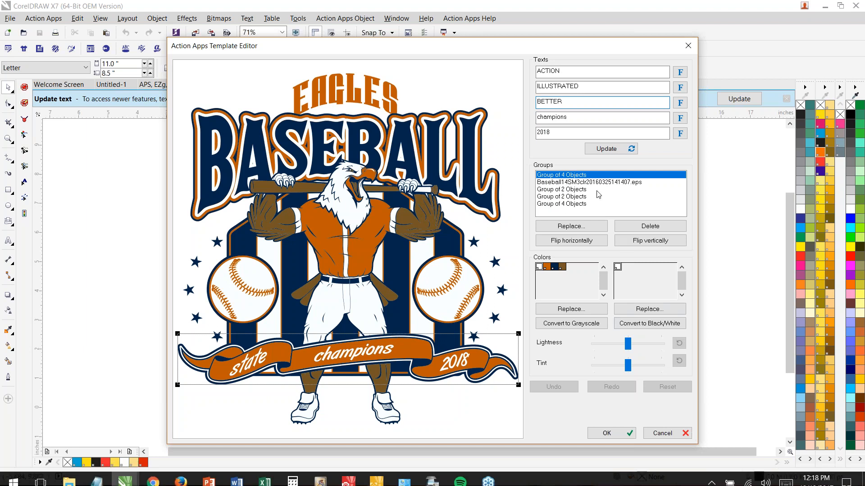
{"action": "double_click", "coordinate": [581, 118]}
{"action": "type", "text": "ARTWORK"}
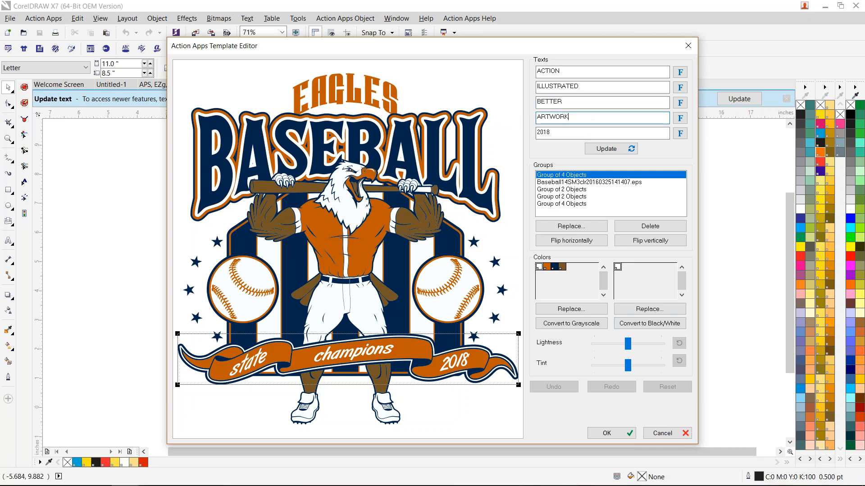
{"action": "key", "text": "Tab"}
{"action": "type", "text": "NOW"}
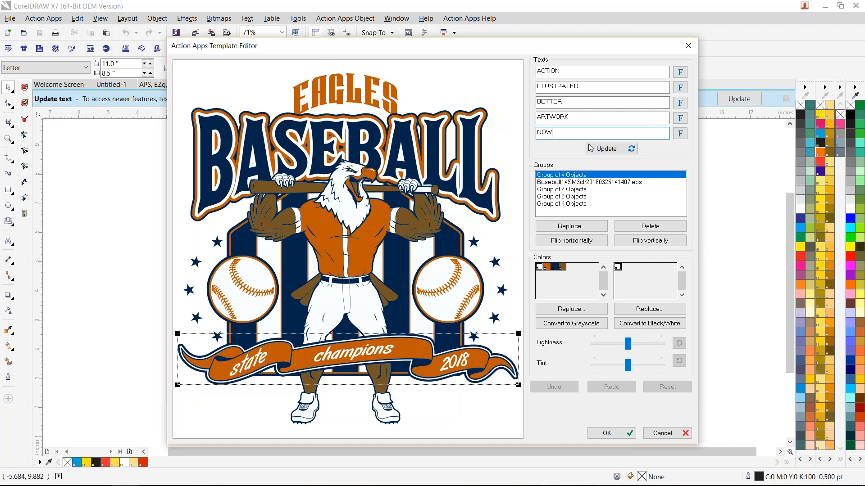
{"action": "left_click", "coordinate": [617, 148]}
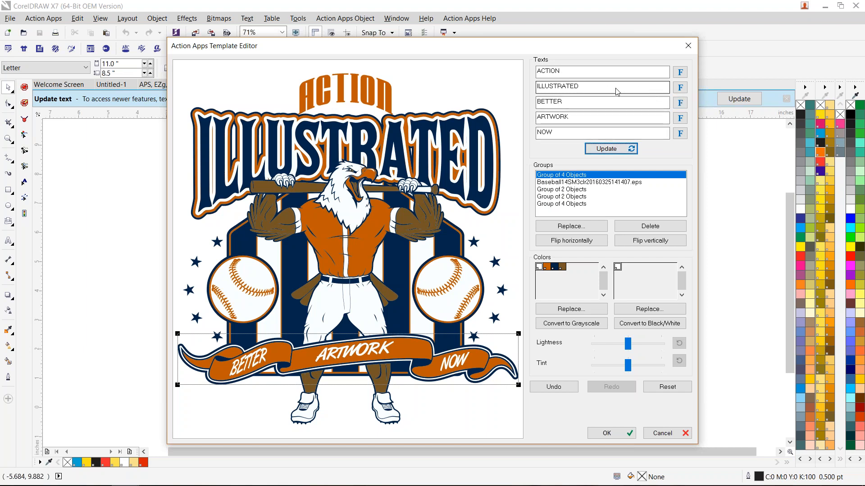
- Change the font of the ILLUSTRATED text to Carton Six
{"action": "left_click", "coordinate": [679, 87]}
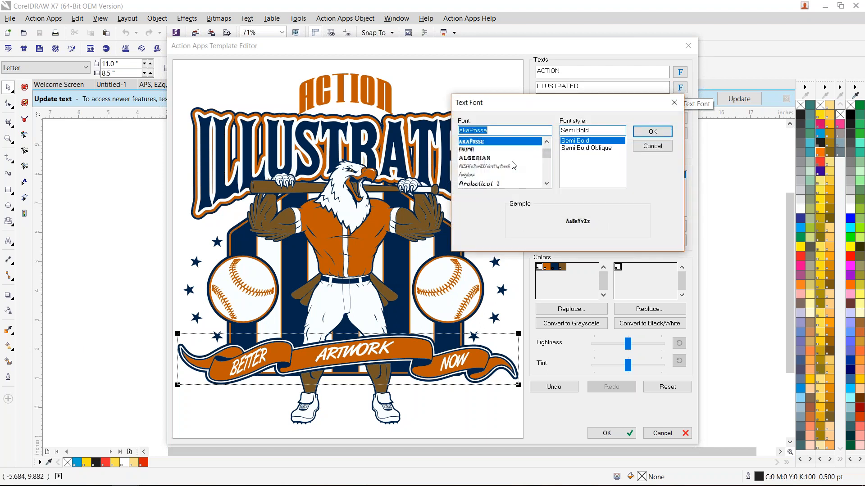
{"action": "scroll", "coordinate": [509, 155], "scroll_direction": "down", "scroll_amount": 3}
{"action": "scroll", "coordinate": [507, 155], "scroll_direction": "down", "scroll_amount": 4}
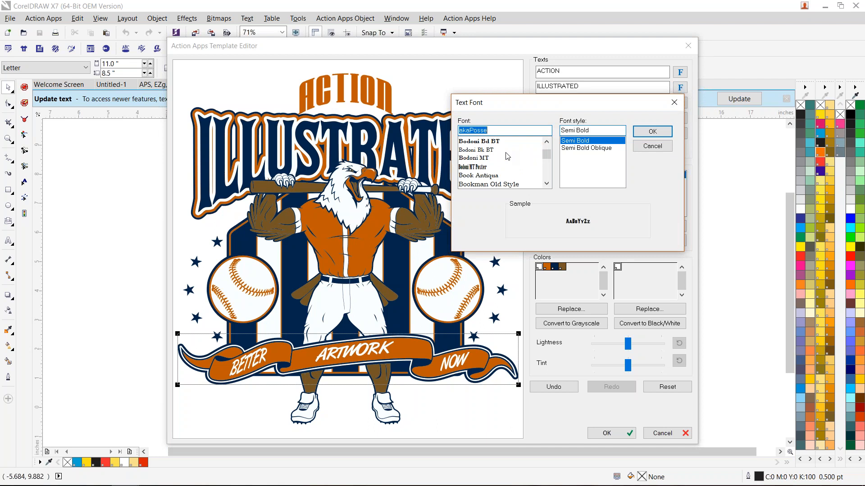
{"action": "scroll", "coordinate": [508, 155], "scroll_direction": "down", "scroll_amount": 1}
{"action": "scroll", "coordinate": [515, 154], "scroll_direction": "down", "scroll_amount": 2}
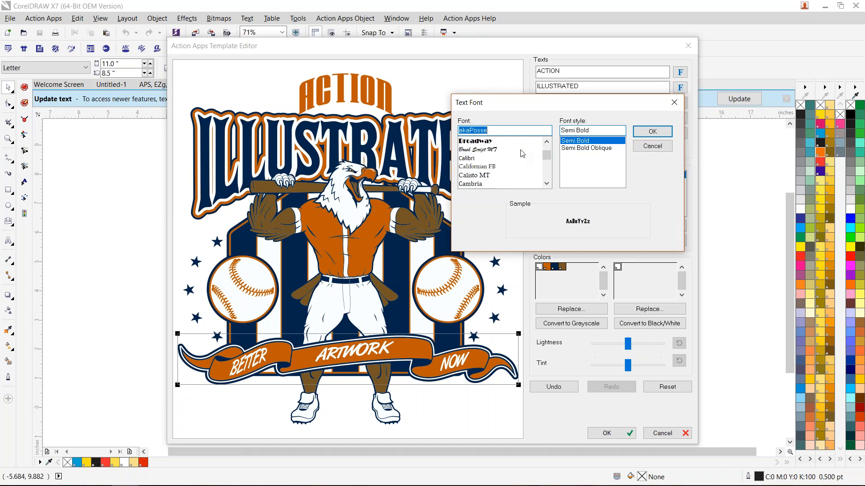
{"action": "type", "text": "C"}
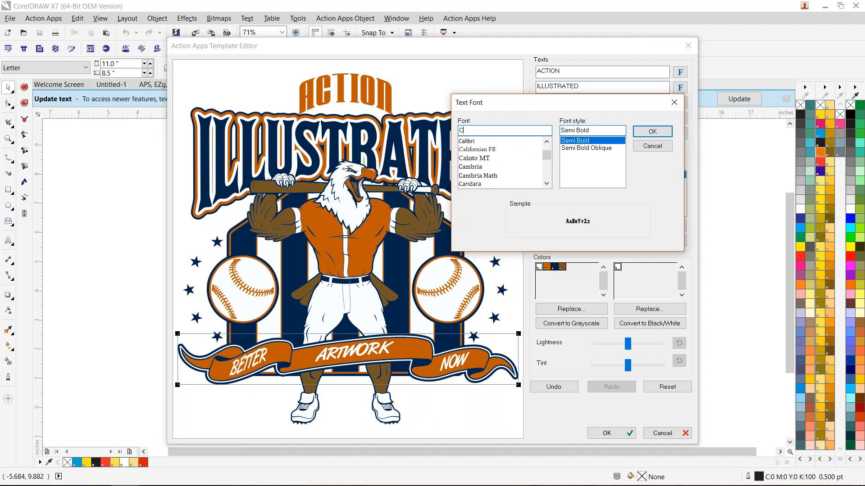
{"action": "scroll", "coordinate": [502, 165], "scroll_direction": "down", "scroll_amount": 1}
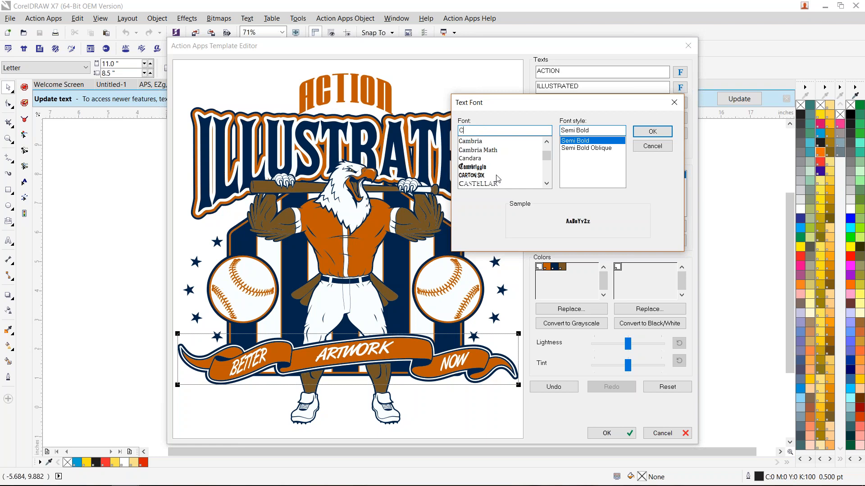
{"action": "left_click", "coordinate": [483, 175]}
{"action": "left_click", "coordinate": [651, 132]}
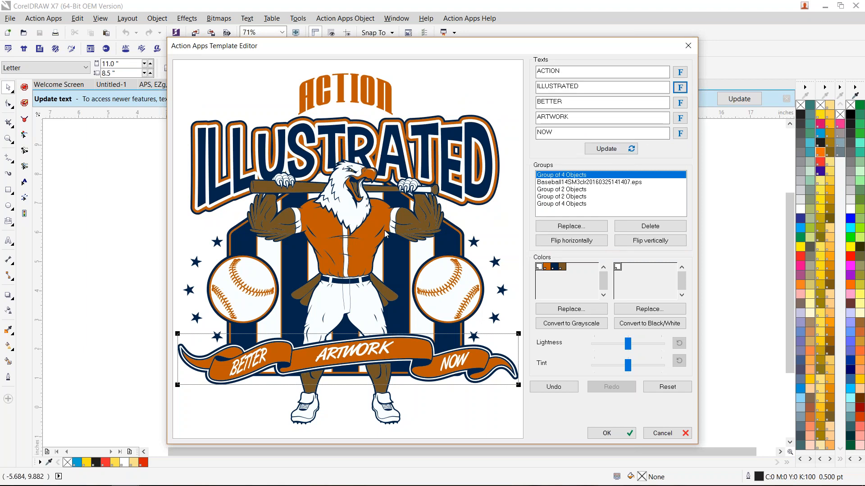
- Delete the group of stars and the group of two baseballs from the template design
{"action": "left_click", "coordinate": [238, 284]}
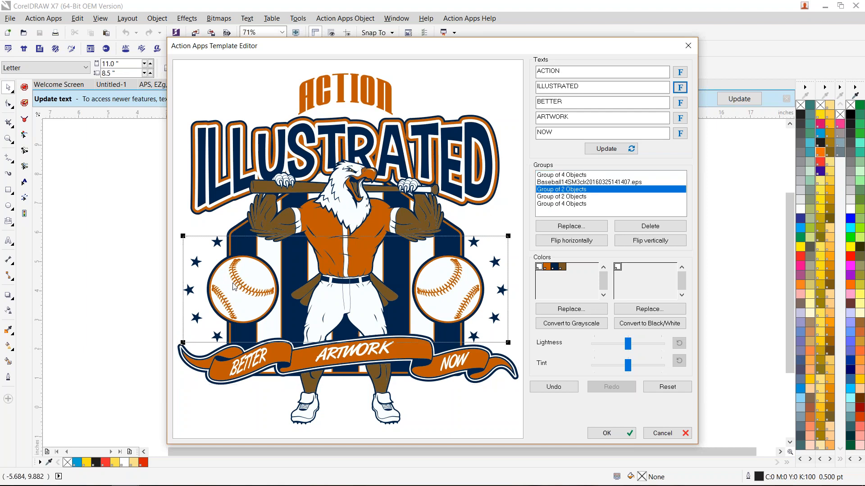
{"action": "left_click", "coordinate": [658, 225]}
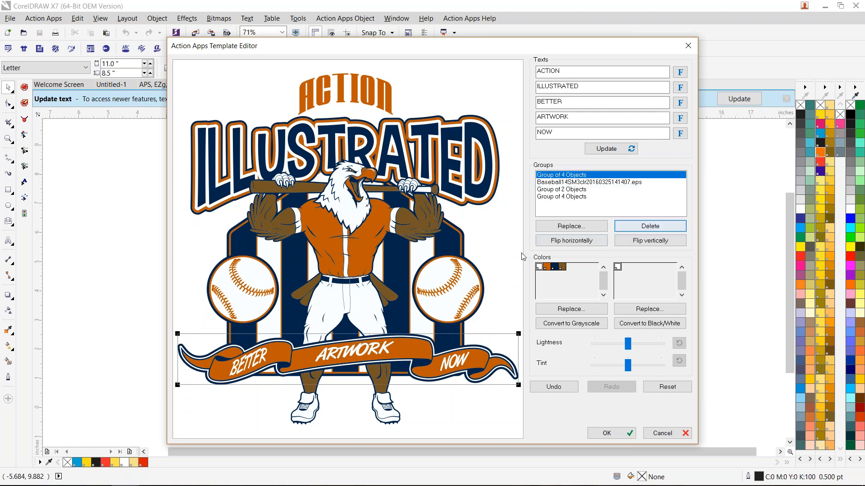
{"action": "left_click", "coordinate": [477, 281]}
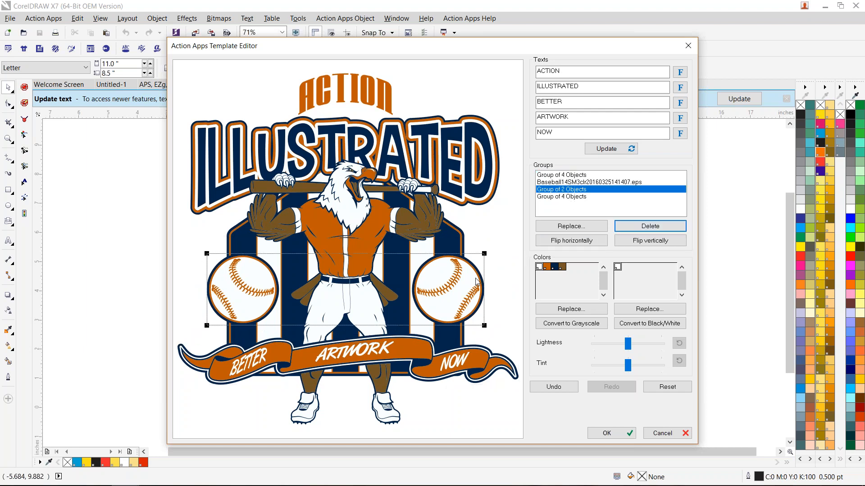
{"action": "left_click", "coordinate": [655, 226]}
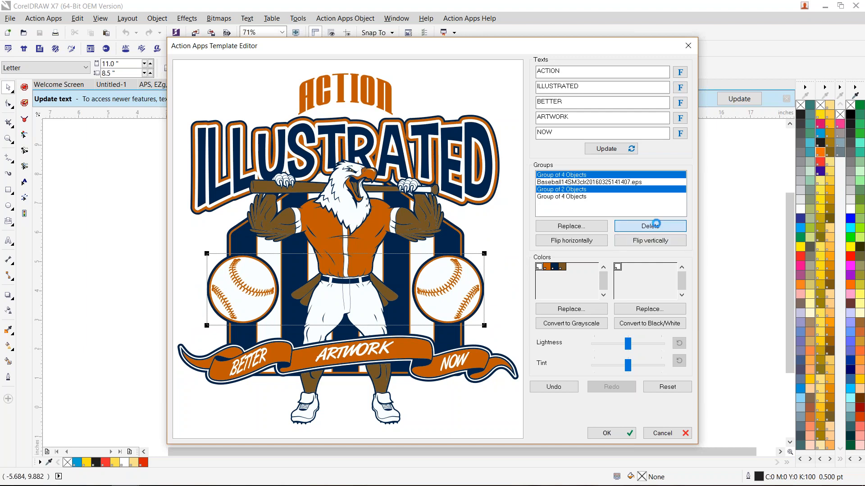
- Replace the eagle mascot with the tiger artwork Baseball20SM3clr.eps, searching the template library for TIGER
{"action": "left_click", "coordinate": [339, 227]}
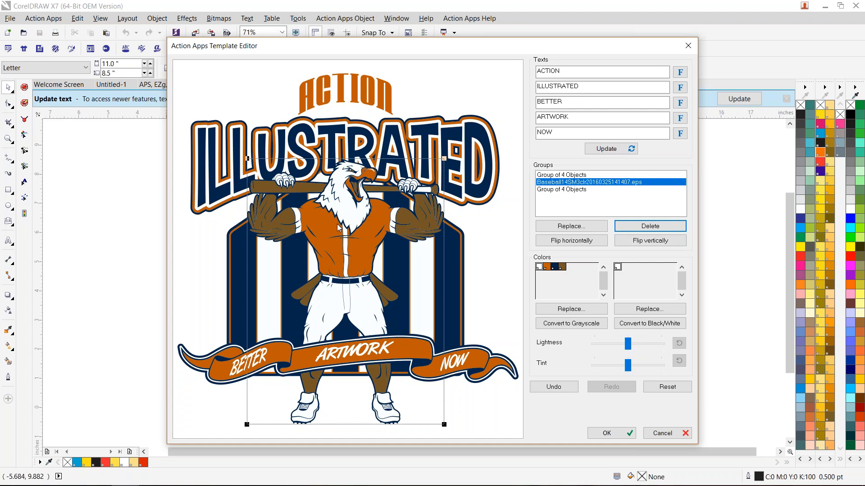
{"action": "left_click", "coordinate": [568, 227]}
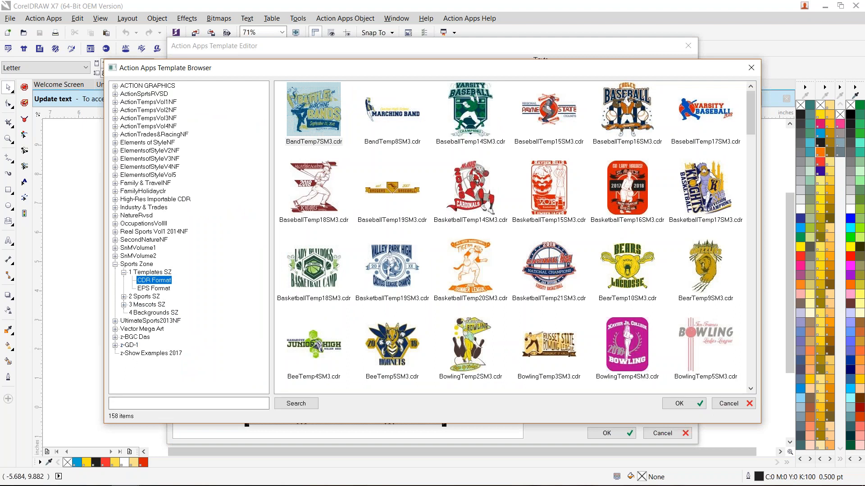
{"action": "left_click", "coordinate": [124, 297]}
{"action": "left_click", "coordinate": [152, 297]}
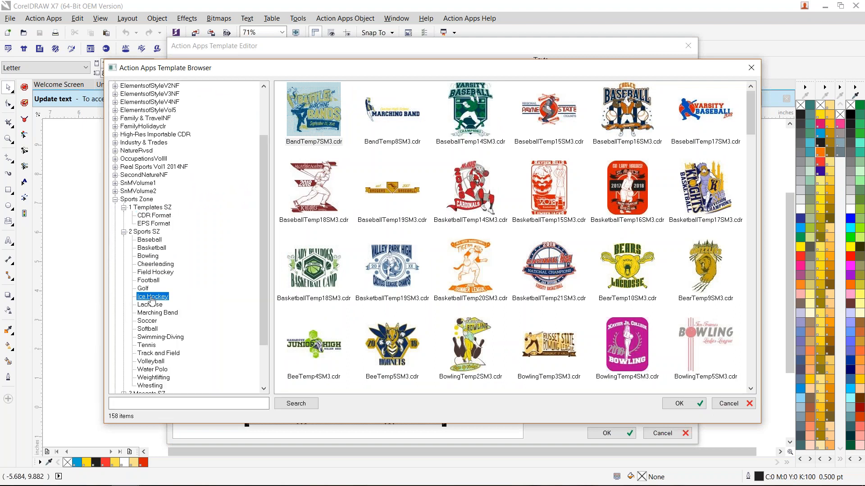
{"action": "left_click", "coordinate": [142, 284]}
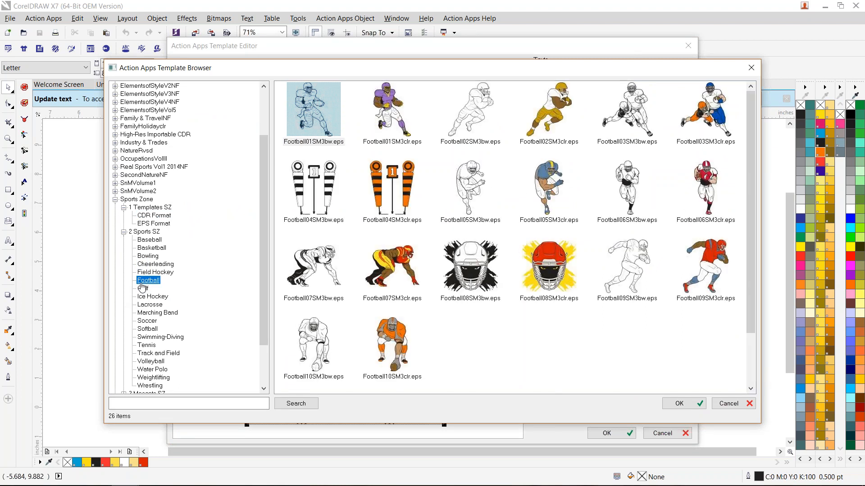
{"action": "scroll", "coordinate": [150, 313], "scroll_direction": "down", "scroll_amount": 2}
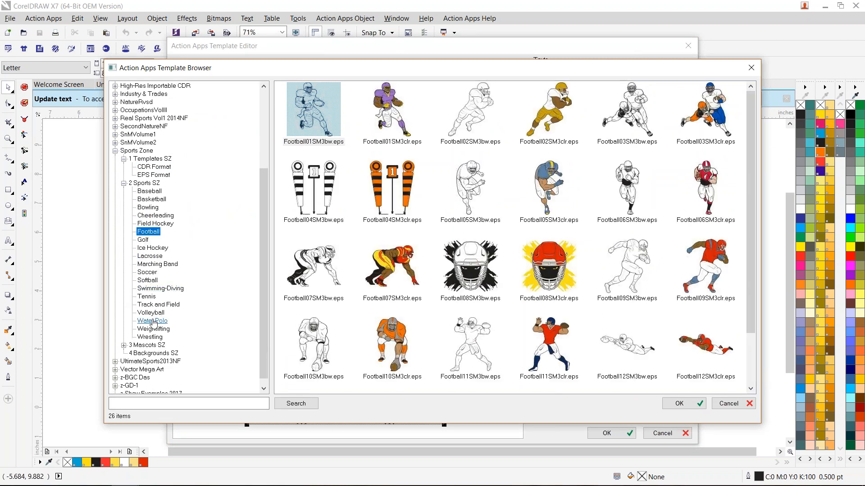
{"action": "left_click", "coordinate": [141, 403]}
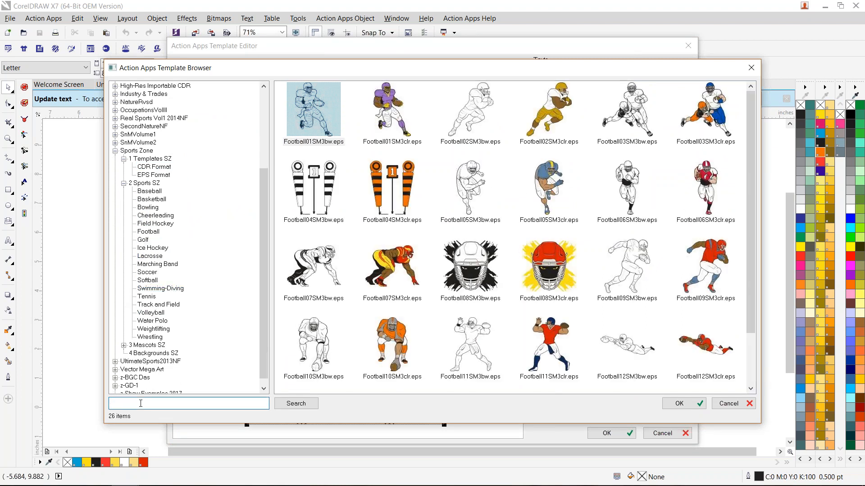
{"action": "type", "text": "TIGER"}
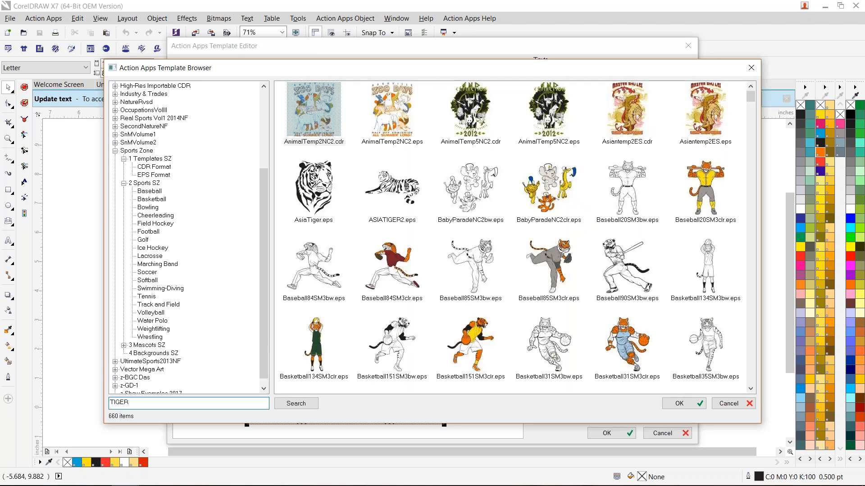
{"action": "double_click", "coordinate": [709, 193]}
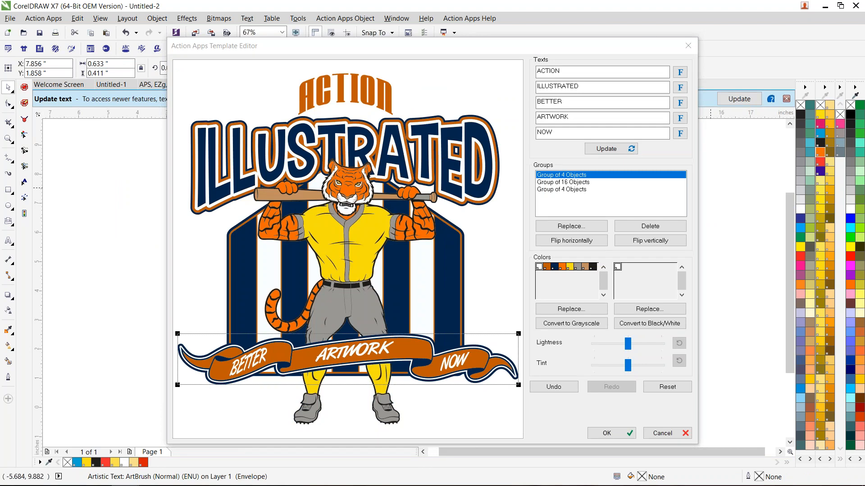
- Replace the striped background with Background07SM3clr.eps, found by searching for FIELD, and enlarge it behind the tiger
{"action": "left_click", "coordinate": [455, 258]}
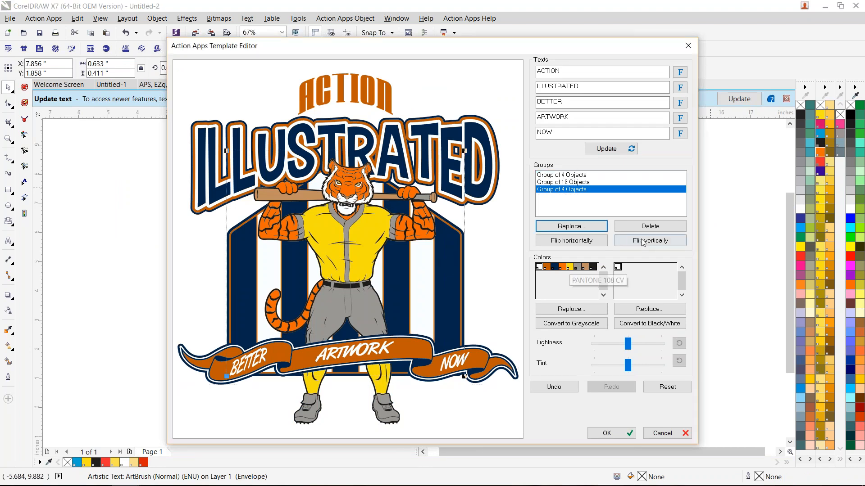
{"action": "left_click", "coordinate": [571, 226]}
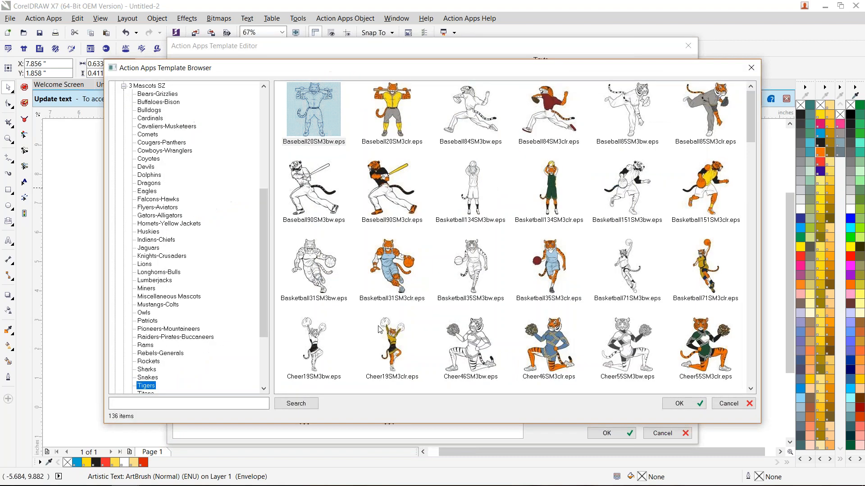
{"action": "left_click", "coordinate": [214, 402]}
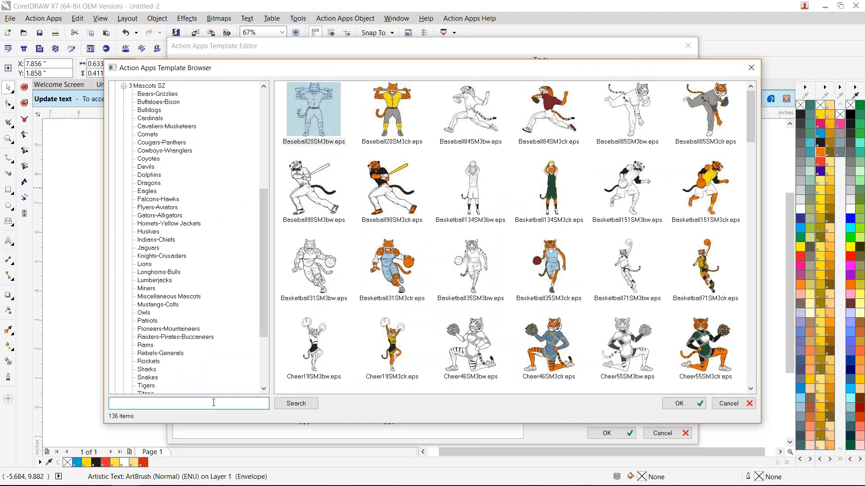
{"action": "type", "text": "FIELD"}
{"action": "key", "text": "Return"}
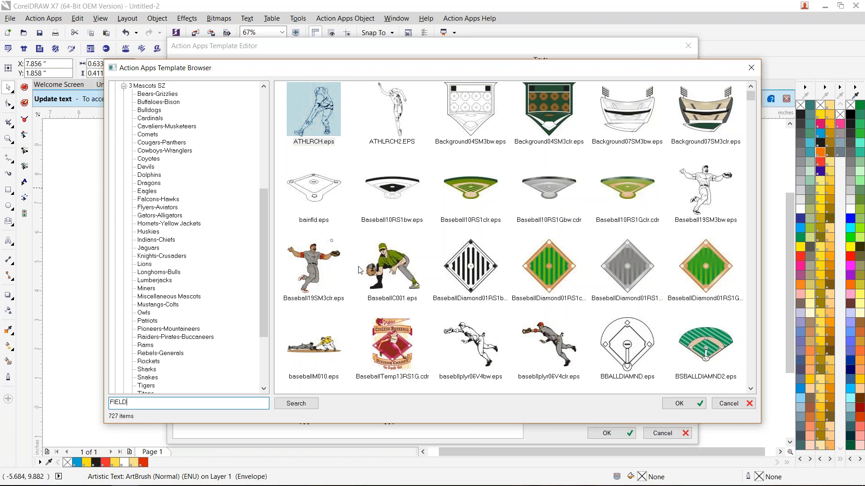
{"action": "left_click", "coordinate": [698, 114]}
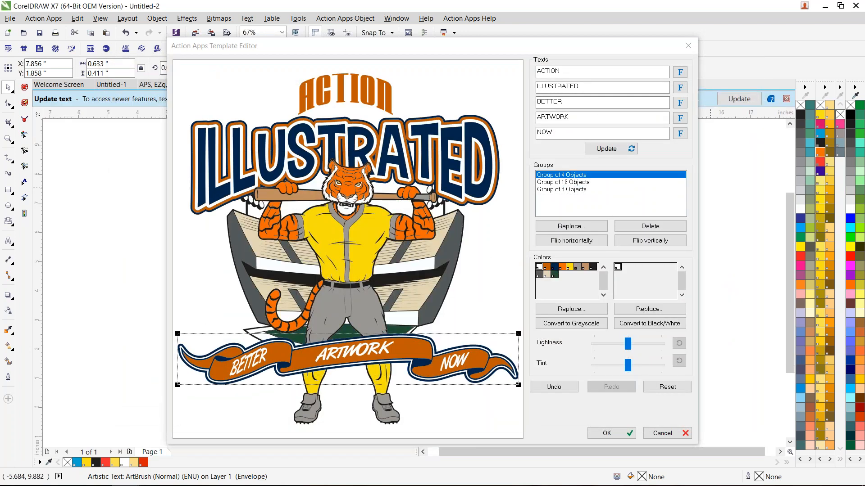
{"action": "left_click", "coordinate": [452, 274]}
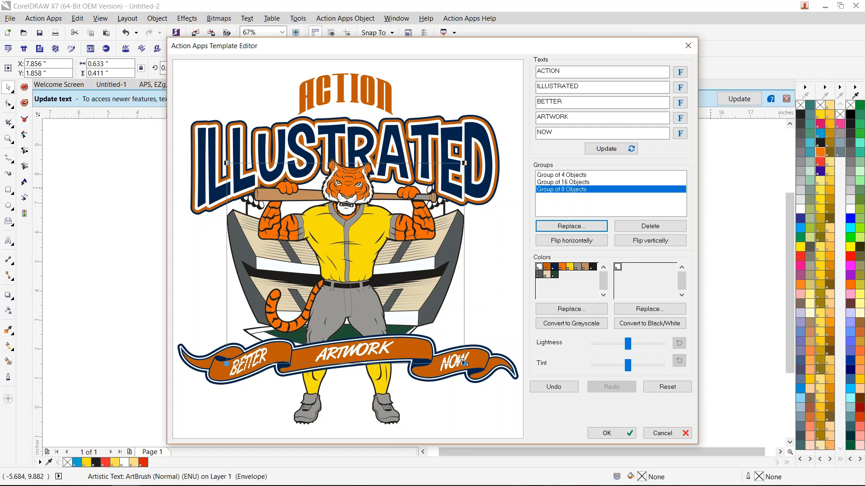
{"action": "left_click_drag", "start_coordinate": [492, 372], "coordinate": [492, 373]}
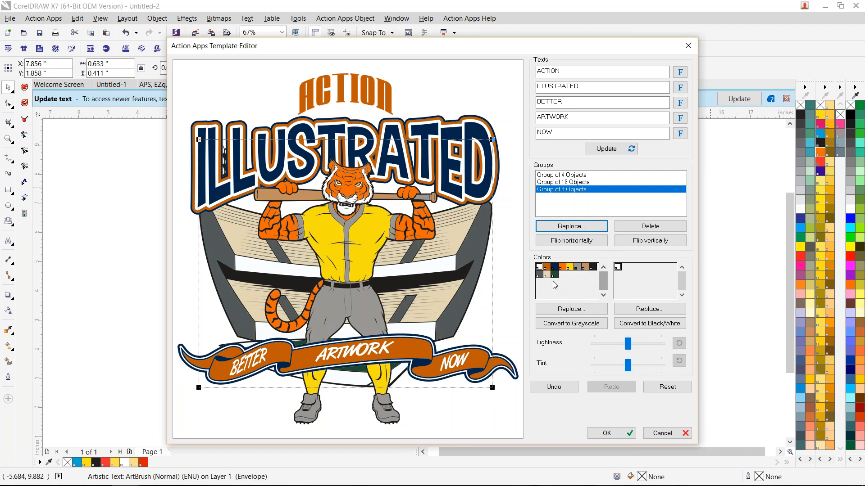
- Replace the design's dark orange with PANTONE Orange 021 CV, and merge the dark green into the dark blue
{"action": "left_click", "coordinate": [562, 268]}
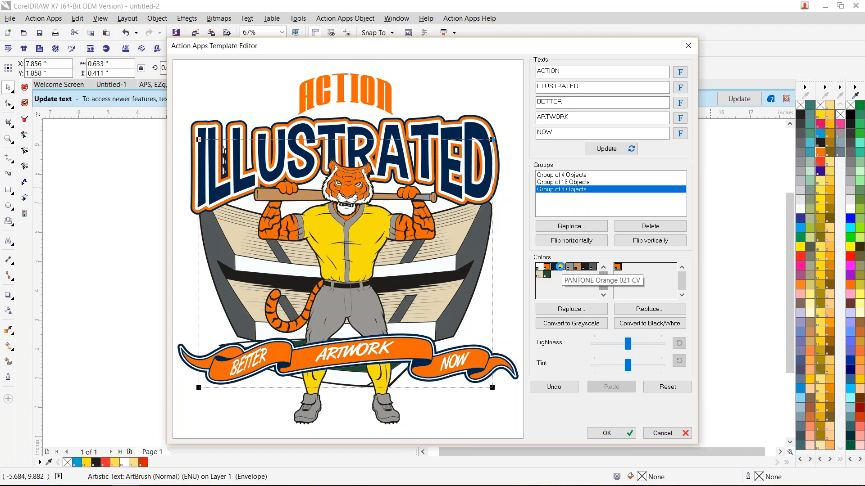
{"action": "left_click", "coordinate": [554, 267]}
{"action": "left_click_drag", "start_coordinate": [553, 266], "coordinate": [555, 268]}
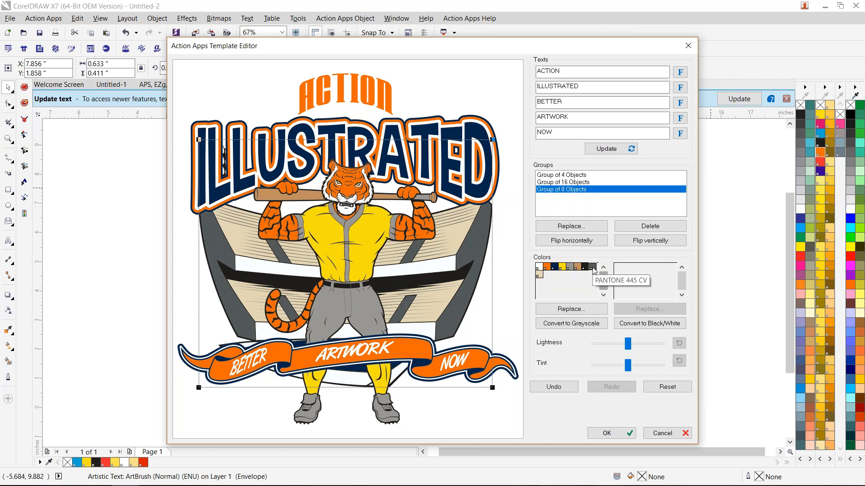
- Replace PANTONE Cool Gray 8 CV with a 30 percent tint of PANTONE Process Black CV, and merge the dark blue into black
{"action": "left_click", "coordinate": [568, 269]}
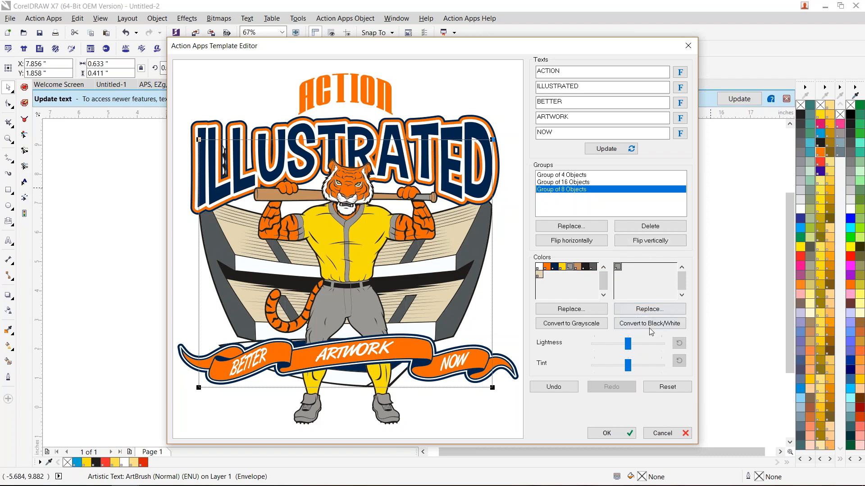
{"action": "left_click", "coordinate": [650, 310]}
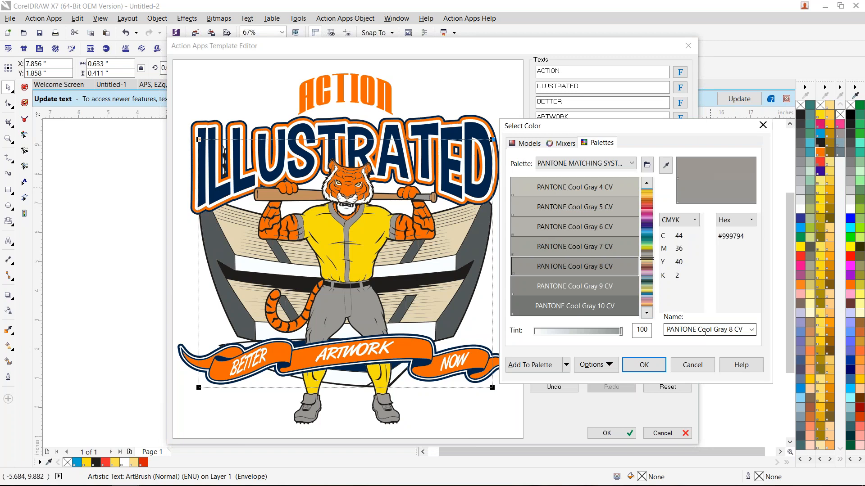
{"action": "left_click", "coordinate": [695, 332]}
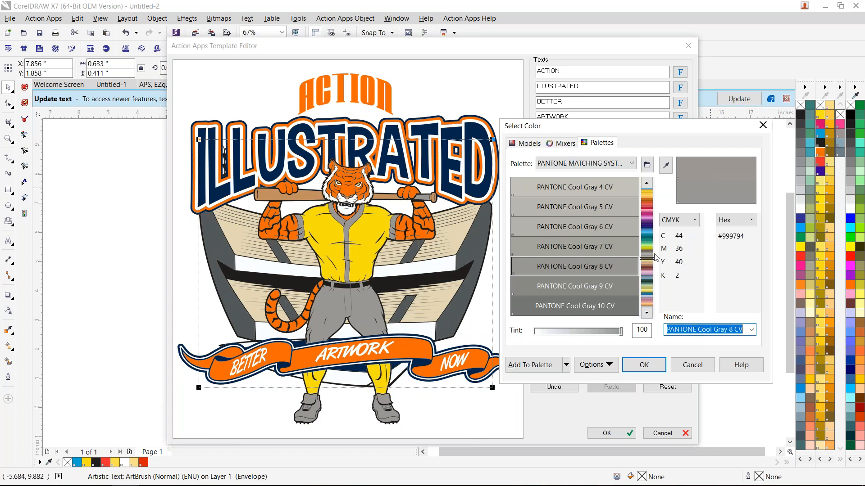
{"action": "left_click_drag", "start_coordinate": [648, 241], "coordinate": [645, 166]}
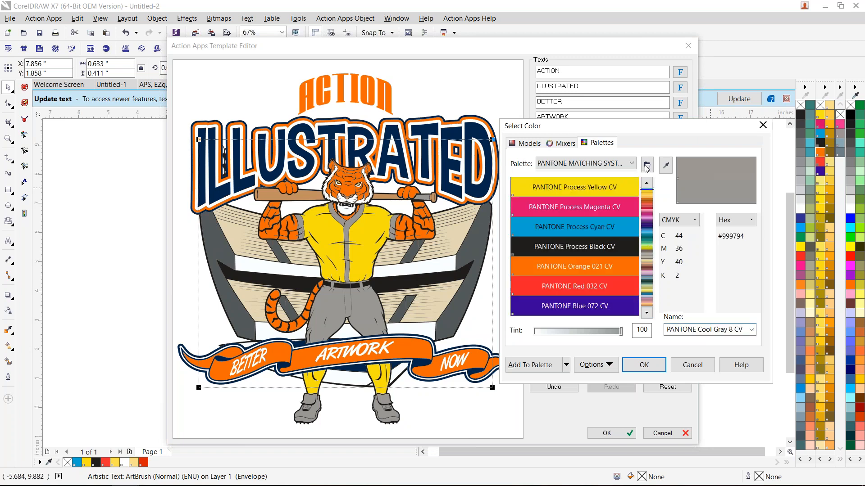
{"action": "left_click", "coordinate": [588, 247]}
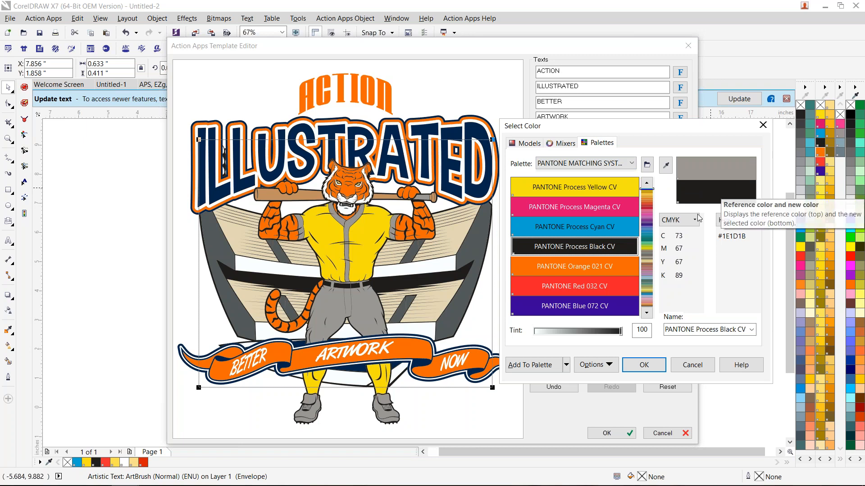
{"action": "left_click_drag", "start_coordinate": [607, 324], "coordinate": [571, 334]}
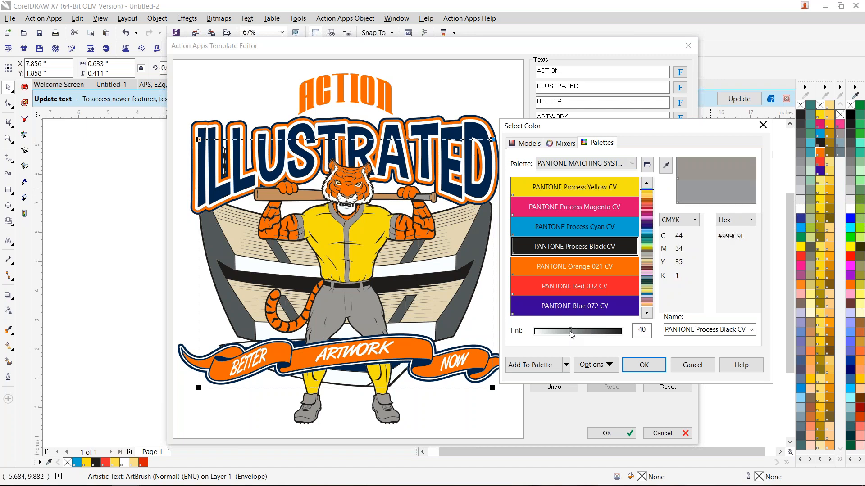
{"action": "left_click_drag", "start_coordinate": [571, 335], "coordinate": [562, 335]}
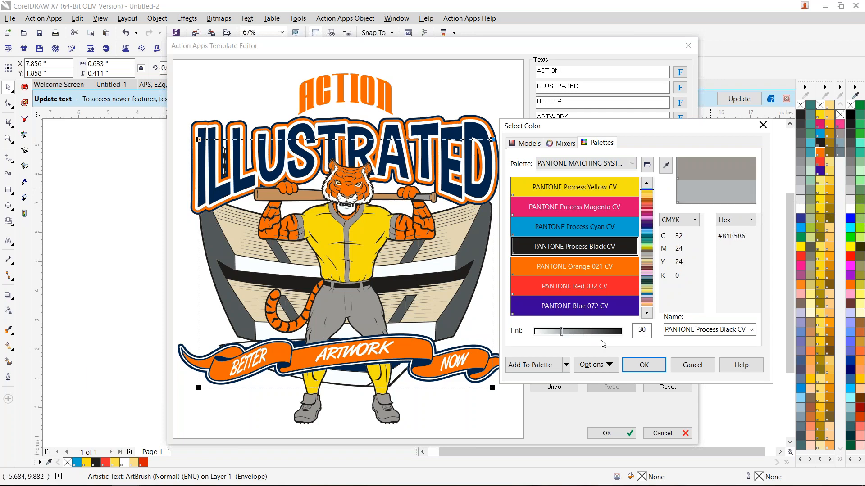
{"action": "left_click", "coordinate": [626, 362]}
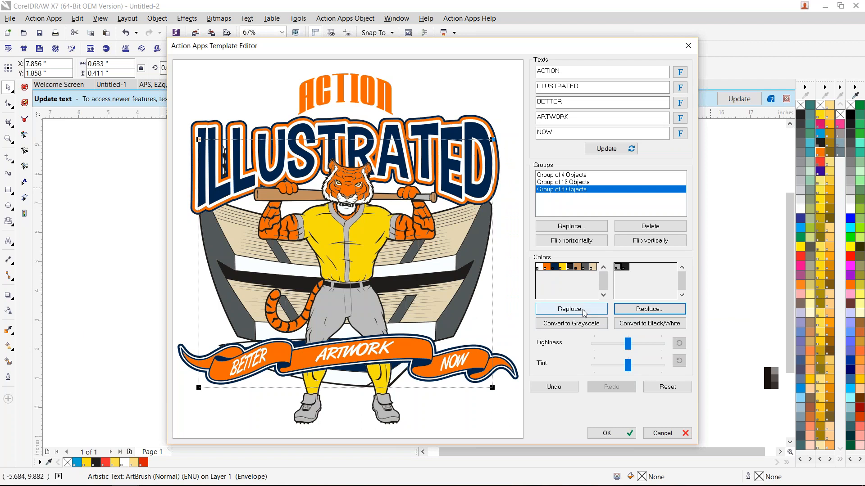
{"action": "left_click", "coordinate": [566, 267]}
{"action": "left_click", "coordinate": [599, 309]}
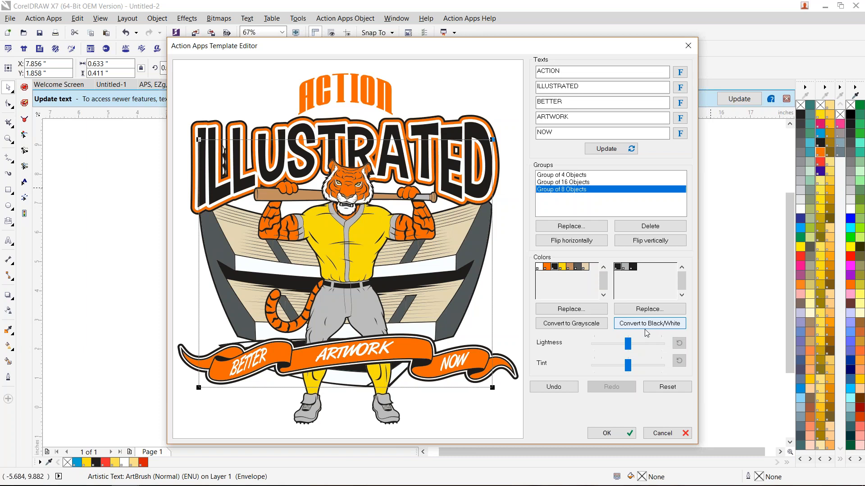
- Replace the PANTONE 108 CV yellow with PANTONE Red 032 CV, and convert the whole design to black and white
{"action": "left_click", "coordinate": [563, 268]}
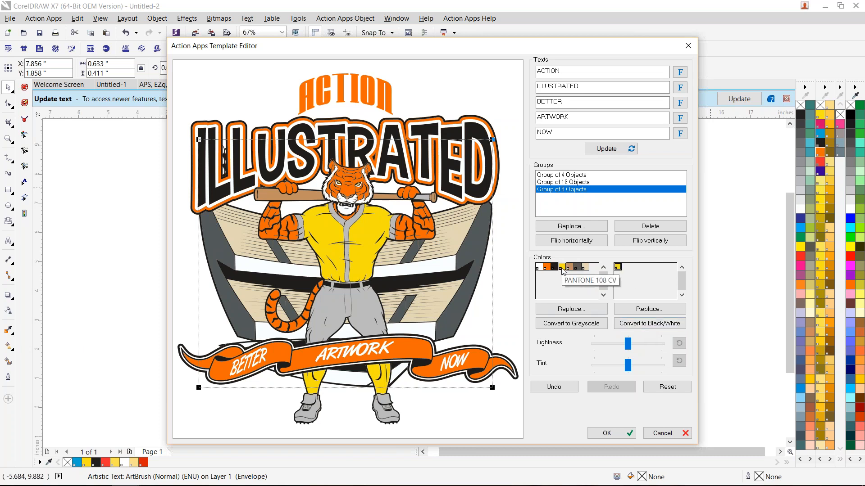
{"action": "left_click", "coordinate": [577, 311]}
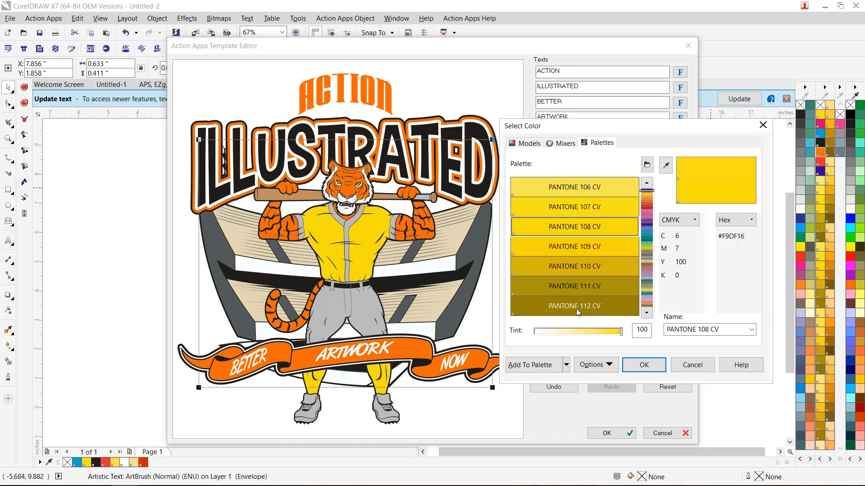
{"action": "left_click", "coordinate": [647, 206]}
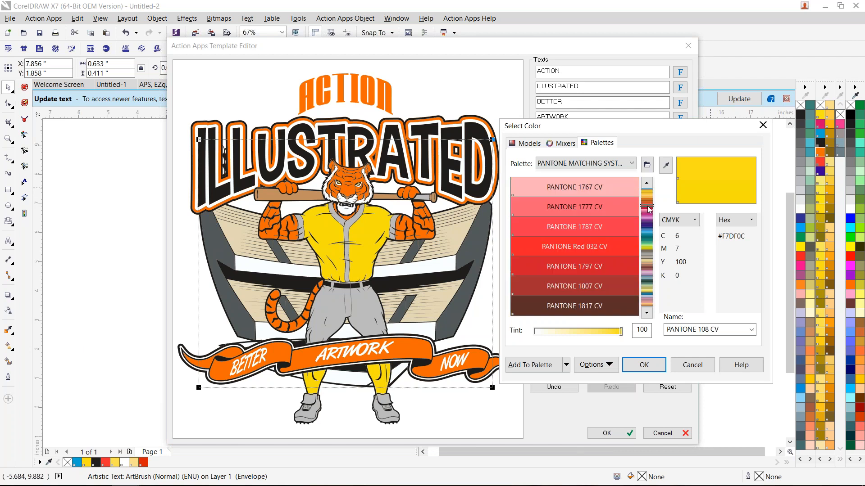
{"action": "left_click", "coordinate": [574, 246]}
{"action": "left_click", "coordinate": [644, 364]}
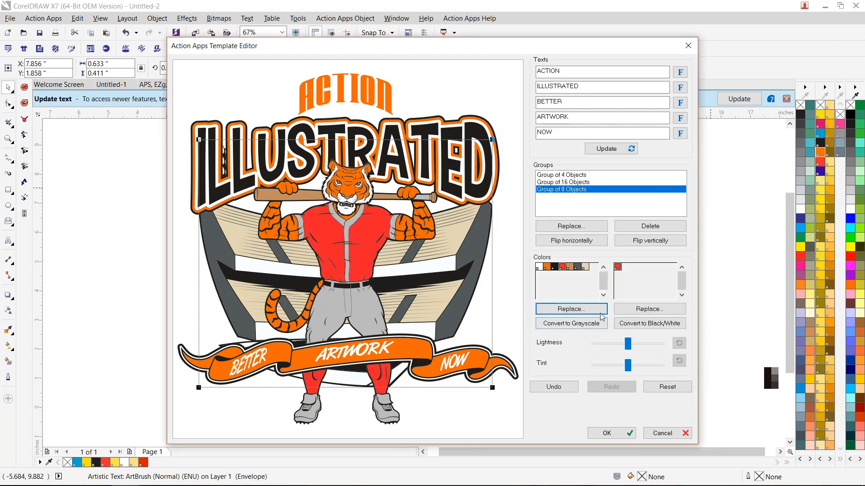
{"action": "left_click", "coordinate": [650, 324]}
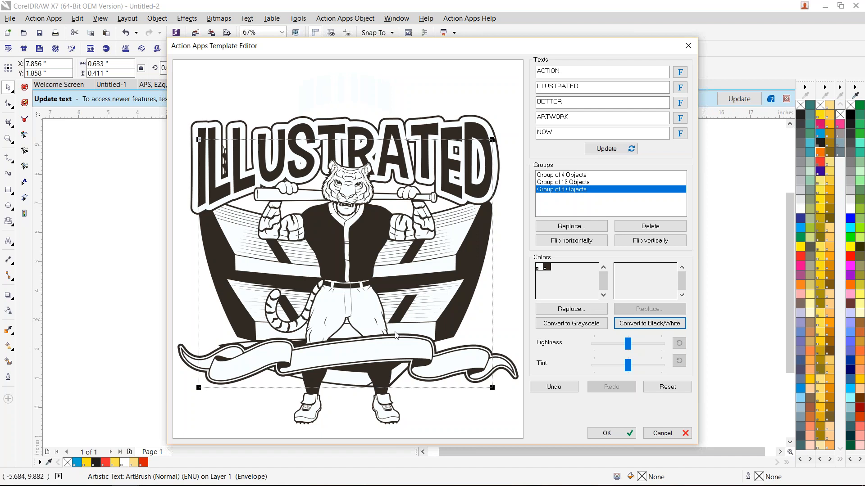
- Undo the black-and-white conversion and convert the whole design to grayscale
{"action": "left_click", "coordinate": [553, 387]}
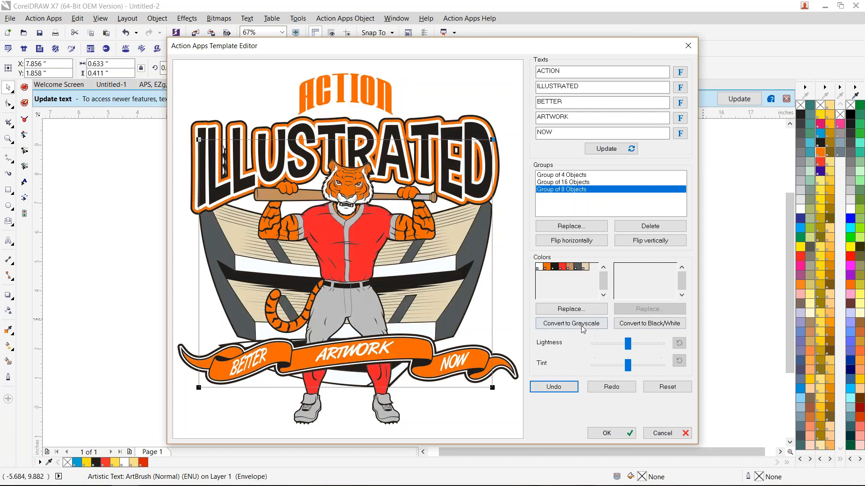
{"action": "left_click", "coordinate": [571, 323]}
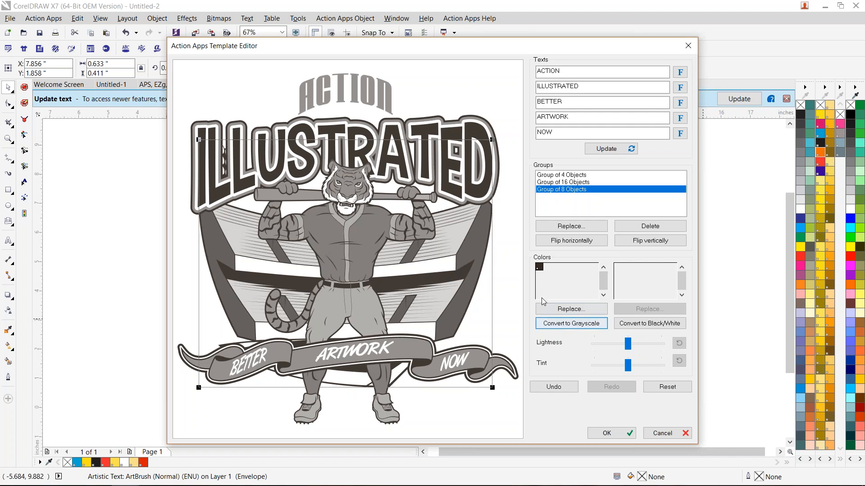
- Replace the grayscale base color with PANTONE Orange 021 C and place the edited template on the page
{"action": "left_click", "coordinate": [543, 272]}
{"action": "left_click", "coordinate": [563, 309]}
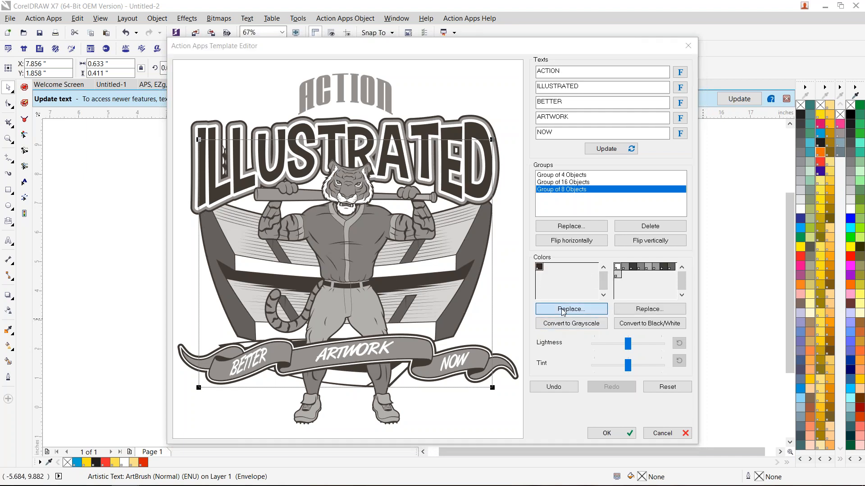
{"action": "scroll", "coordinate": [567, 288], "scroll_direction": "up", "scroll_amount": 3}
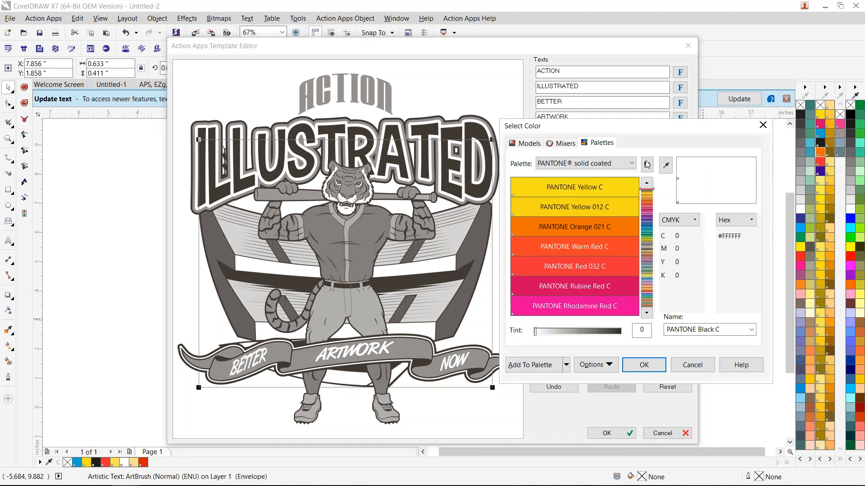
{"action": "left_click", "coordinate": [608, 227]}
{"action": "left_click", "coordinate": [644, 365]}
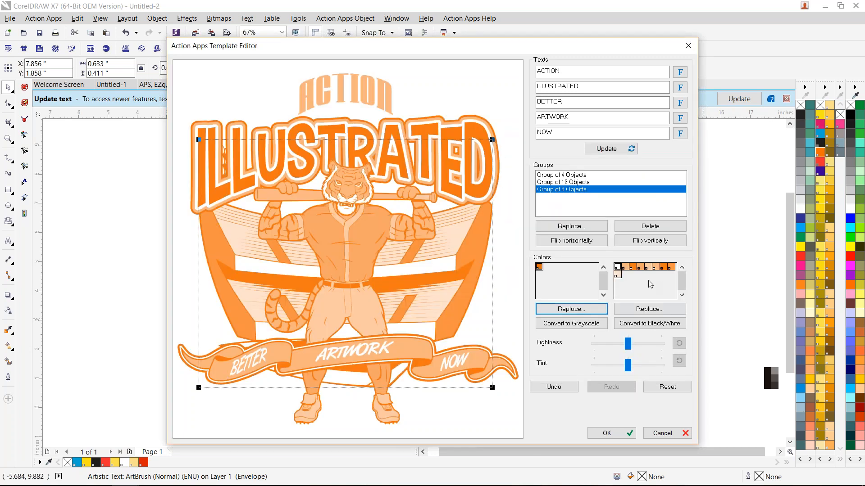
{"action": "left_click", "coordinate": [604, 433]}
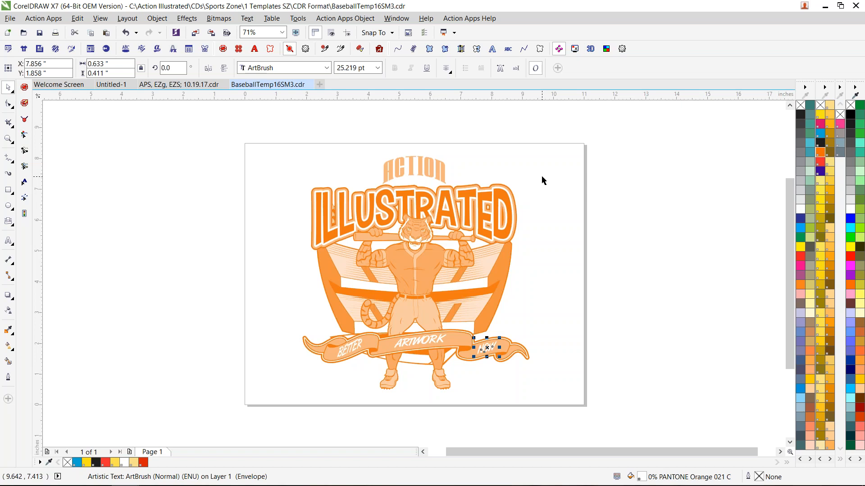
- Raise the ILLUSTRATED lettering, and place the slightly widened ACTION text beneath it behind the tiger's head
{"action": "left_click_drag", "start_coordinate": [543, 170], "coordinate": [284, 253]}
{"action": "left_click_drag", "start_coordinate": [430, 227], "coordinate": [431, 204]}
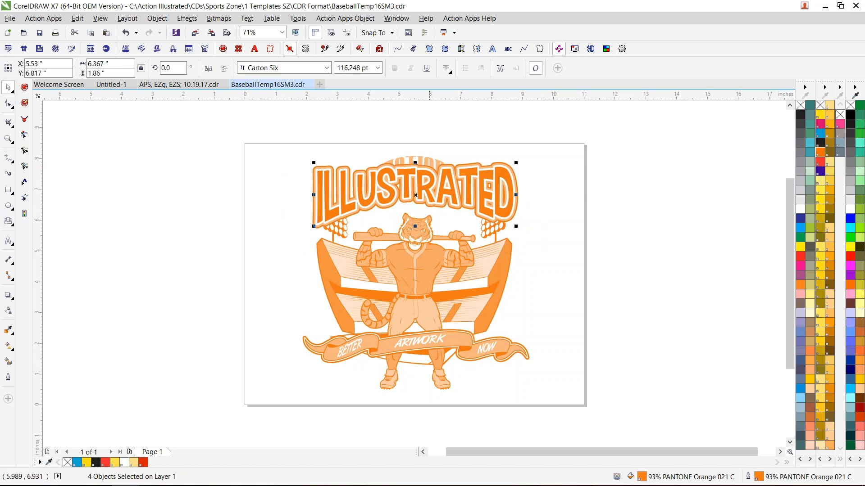
{"action": "left_click_drag", "start_coordinate": [465, 121], "coordinate": [348, 166]}
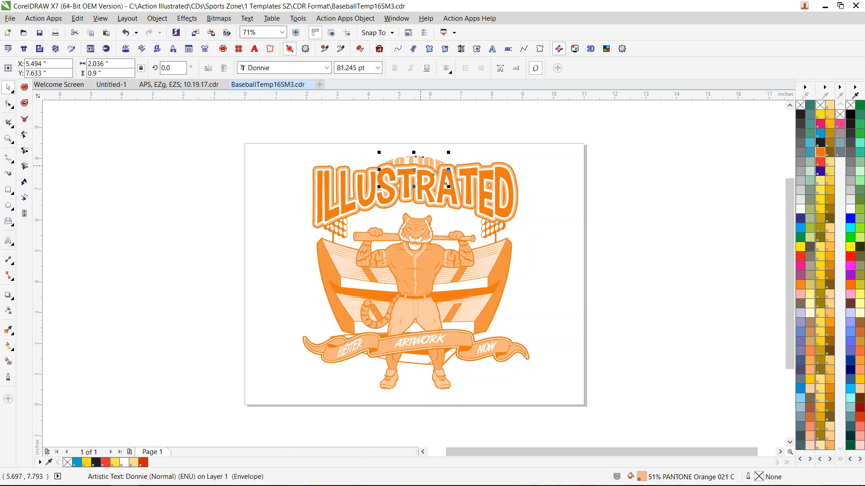
{"action": "left_click_drag", "start_coordinate": [415, 170], "coordinate": [417, 213]}
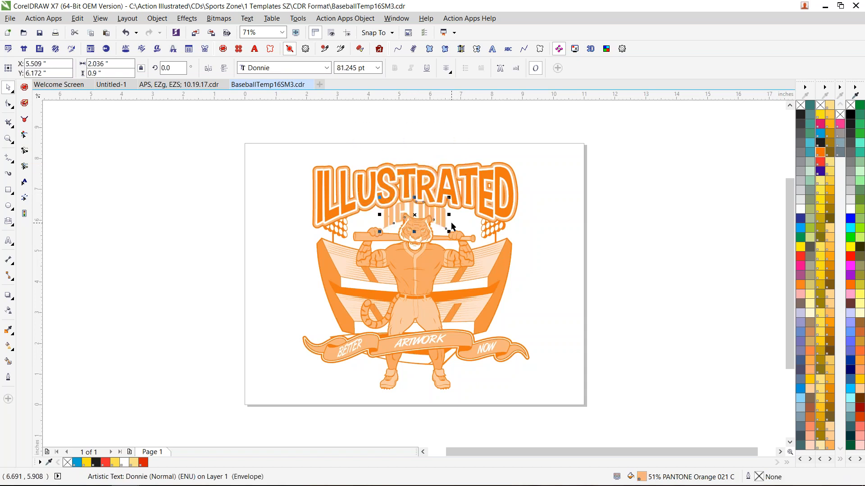
{"action": "left_click_drag", "start_coordinate": [449, 214], "coordinate": [458, 214]}
{"action": "left_click", "coordinate": [571, 243]}
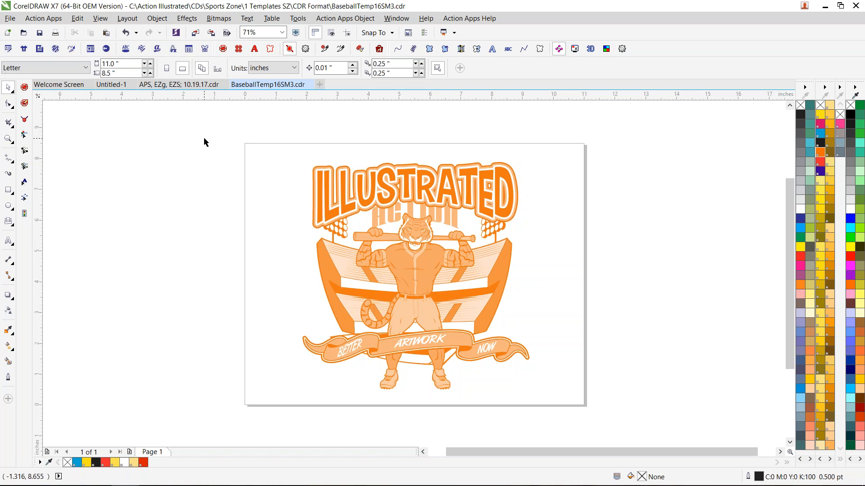
- Try a Raster Distress texture on the design with Instant Distress, and undo it
{"action": "mouse_move", "coordinate": [364, 484]}
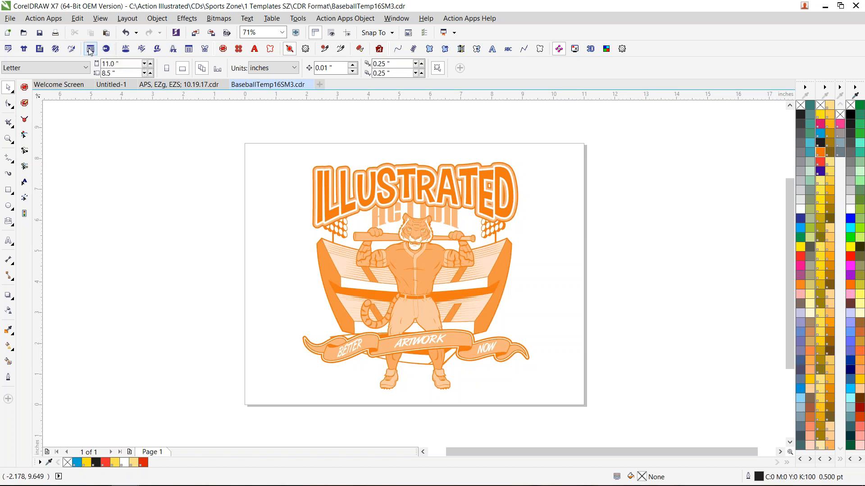
{"action": "left_click", "coordinate": [58, 50]}
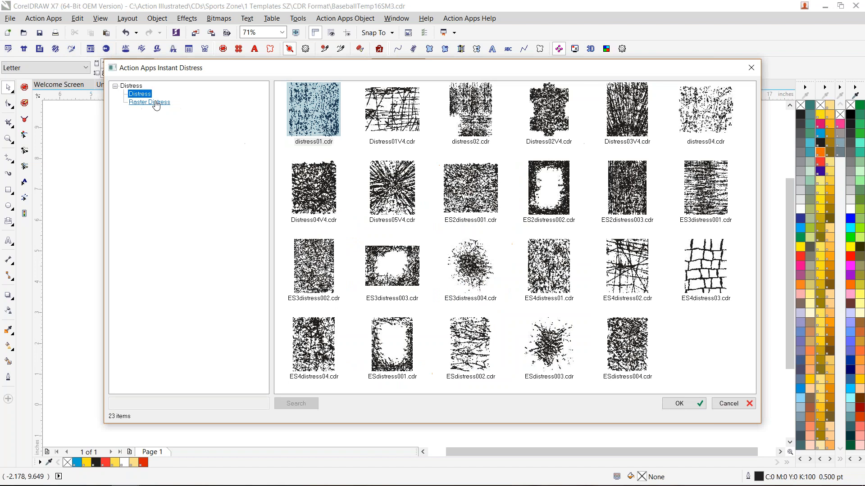
{"action": "left_click", "coordinate": [157, 103]}
{"action": "double_click", "coordinate": [297, 110]}
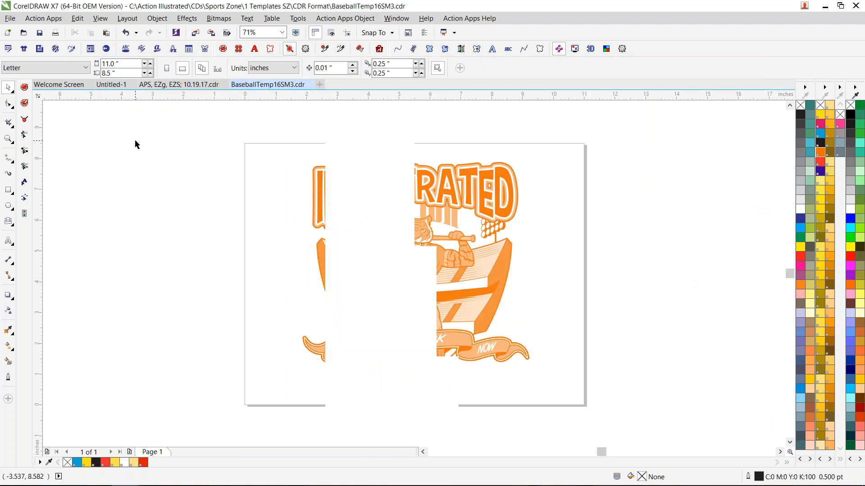
{"action": "key", "text": "ctrl+z"}
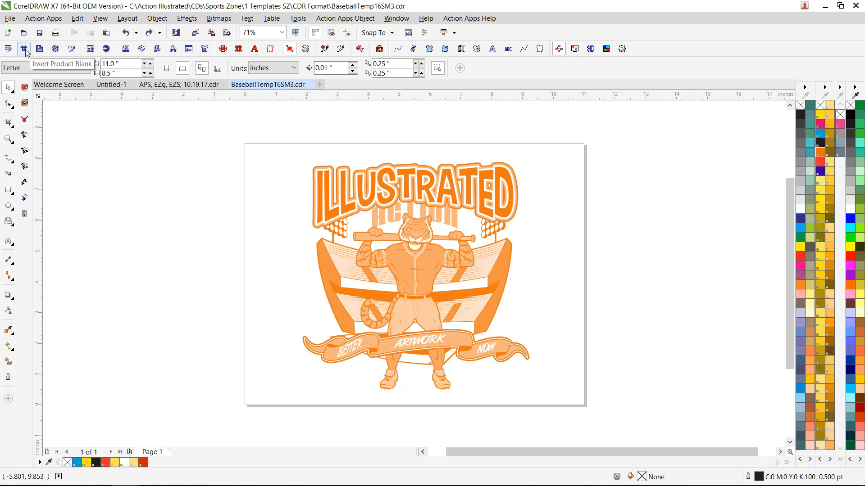
- Insert the Mermaid Blanket-1, Tank-1, Tee Blanks-1 and White Socks-1 product blanks from the From Google category
{"action": "left_click", "coordinate": [25, 49]}
{"action": "left_click", "coordinate": [140, 86]}
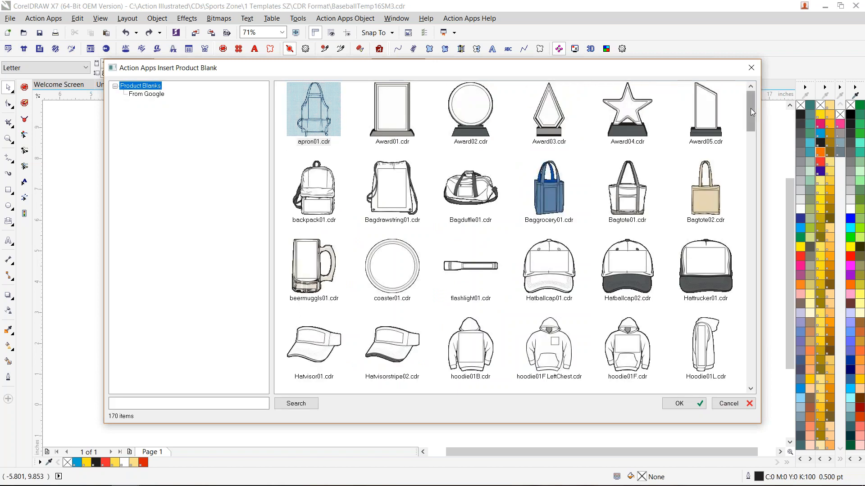
{"action": "left_click_drag", "start_coordinate": [751, 108], "coordinate": [748, 375]}
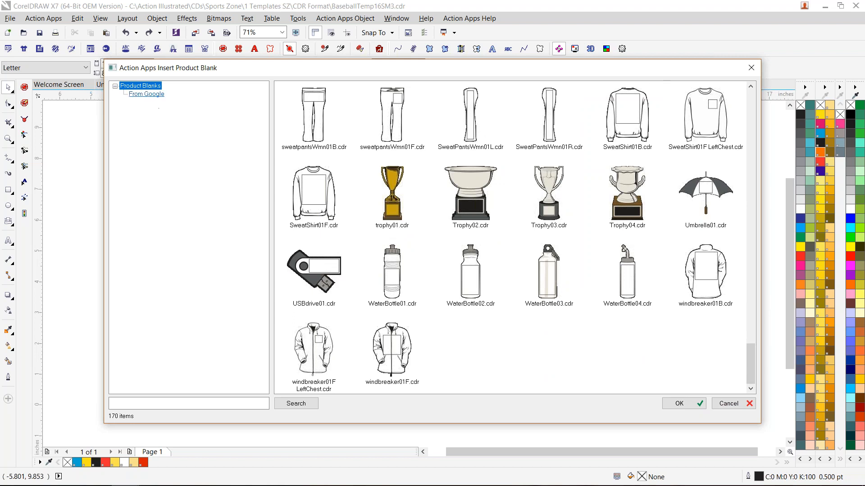
{"action": "left_click", "coordinate": [147, 94]}
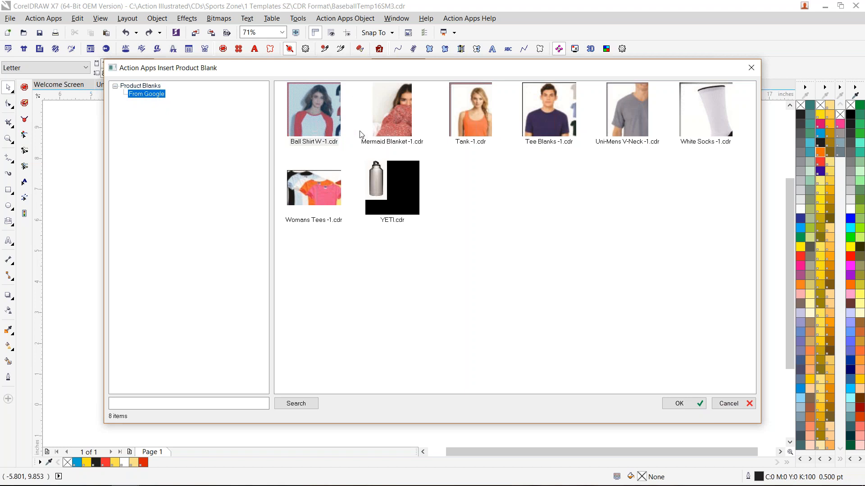
{"action": "left_click", "coordinate": [397, 118]}
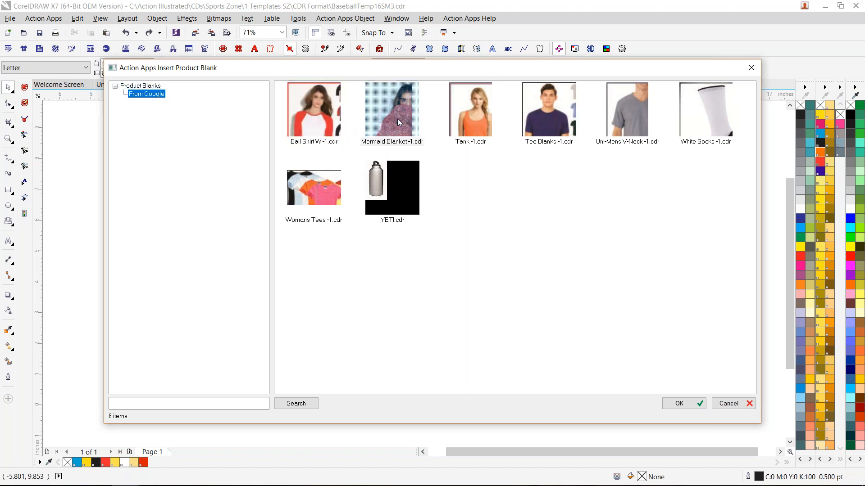
{"action": "left_click", "coordinate": [481, 111], "text": "ctrl"}
{"action": "left_click", "coordinate": [525, 113], "text": "ctrl"}
{"action": "left_click", "coordinate": [706, 107], "text": "ctrl"}
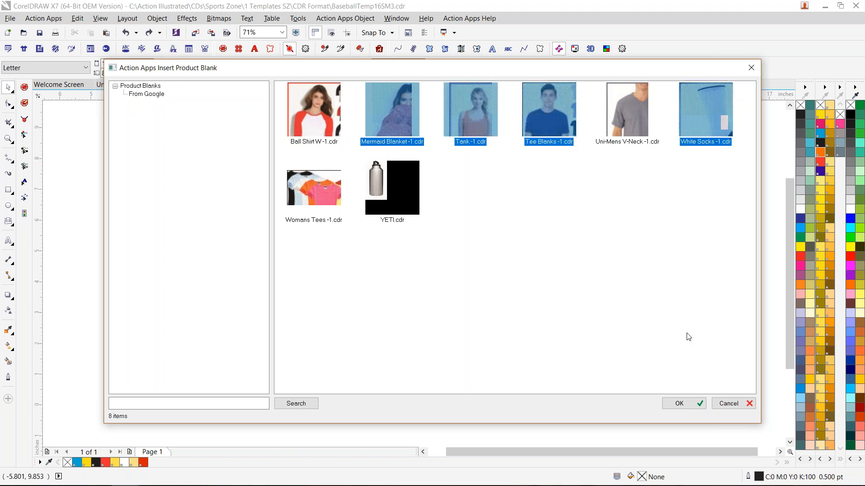
{"action": "left_click", "coordinate": [692, 399]}
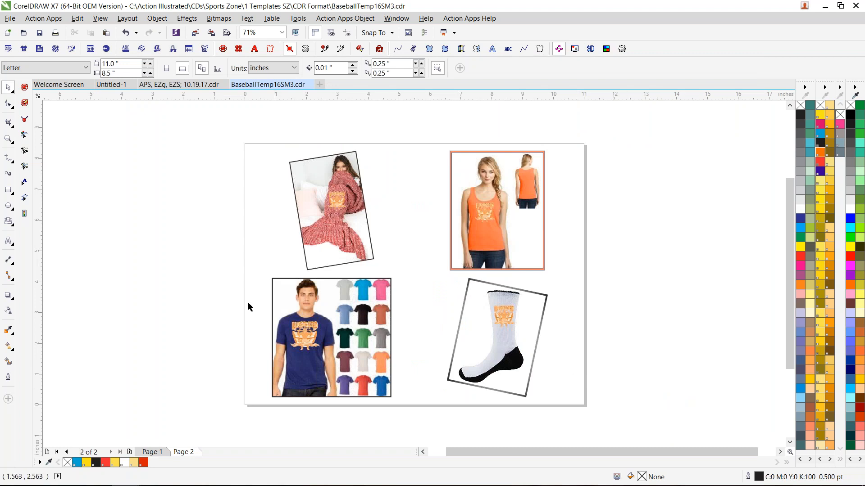
- Enlarge the men's tee mockup on page 2 to about 6.12 inches square
{"action": "scroll", "coordinate": [436, 460], "scroll_direction": "down", "scroll_amount": 2}
{"action": "left_click", "coordinate": [277, 359]}
{"action": "left_click_drag", "start_coordinate": [268, 366], "coordinate": [147, 470]}
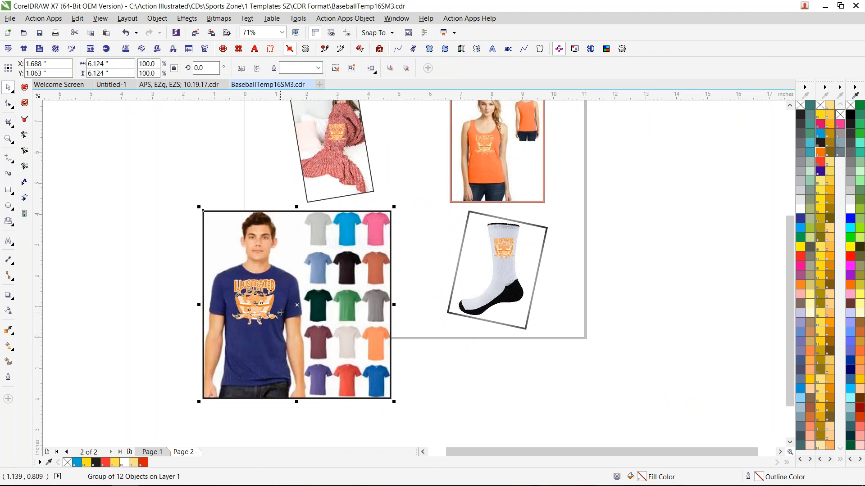
{"action": "left_click", "coordinate": [494, 391]}
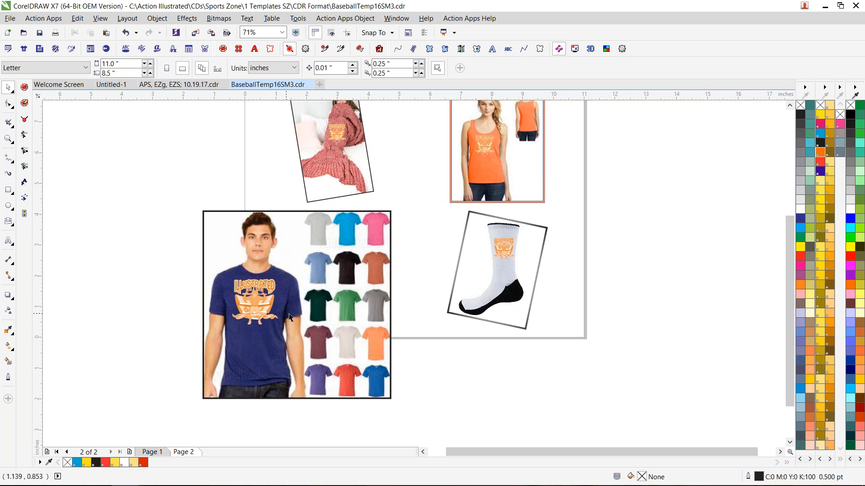
- Insert the Example Proposal-1 order form with the product mockups
{"action": "left_click", "coordinate": [39, 48]}
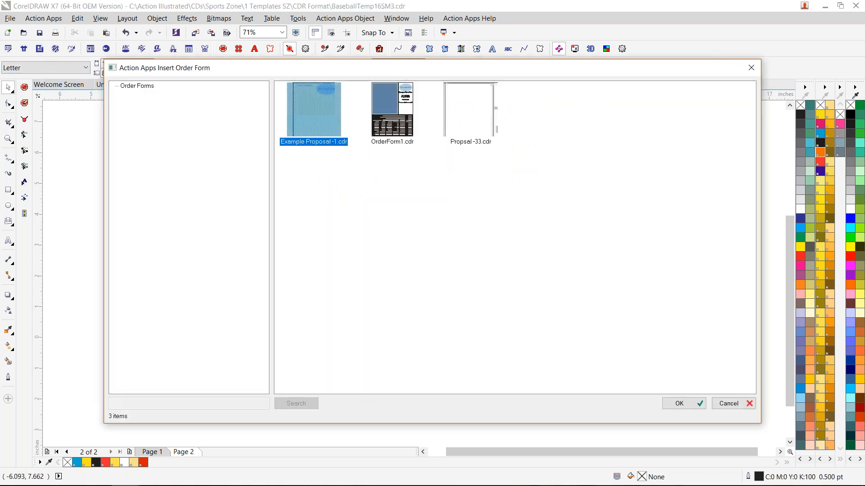
{"action": "double_click", "coordinate": [323, 110]}
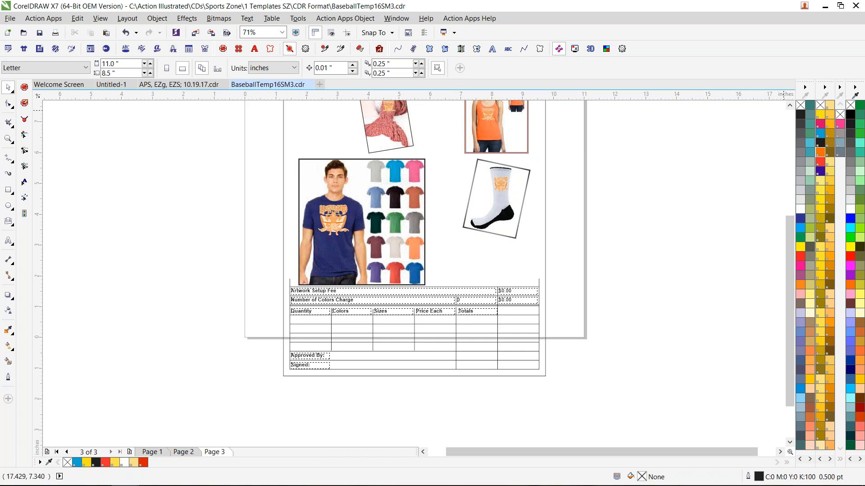
{"action": "scroll", "coordinate": [782, 319], "scroll_direction": "up", "scroll_amount": 3}
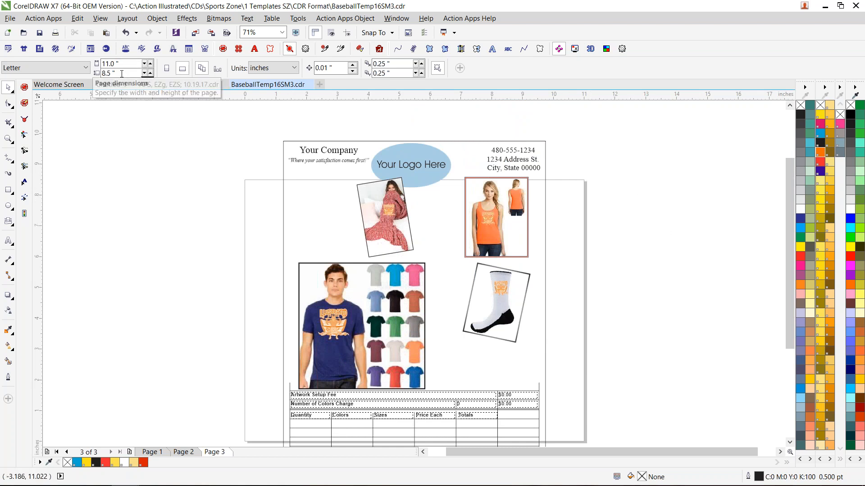
- Set the page dimensions to 8.5 inches wide by 11 inches high to fit the order form
{"action": "left_click_drag", "start_coordinate": [124, 64], "coordinate": [77, 63]}
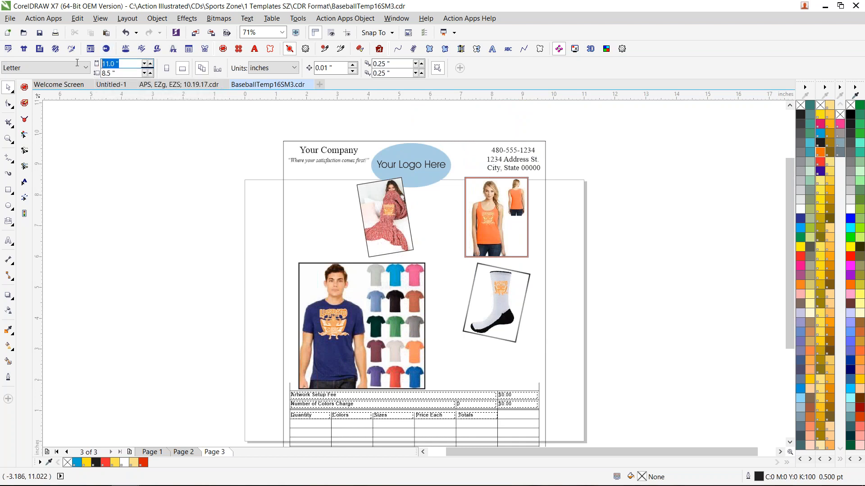
{"action": "type", "text": "8.5"}
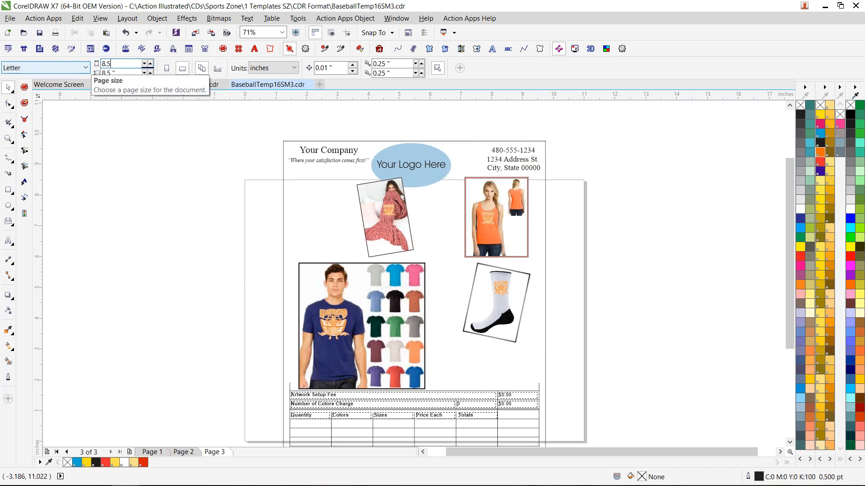
{"action": "key", "text": "Tab"}
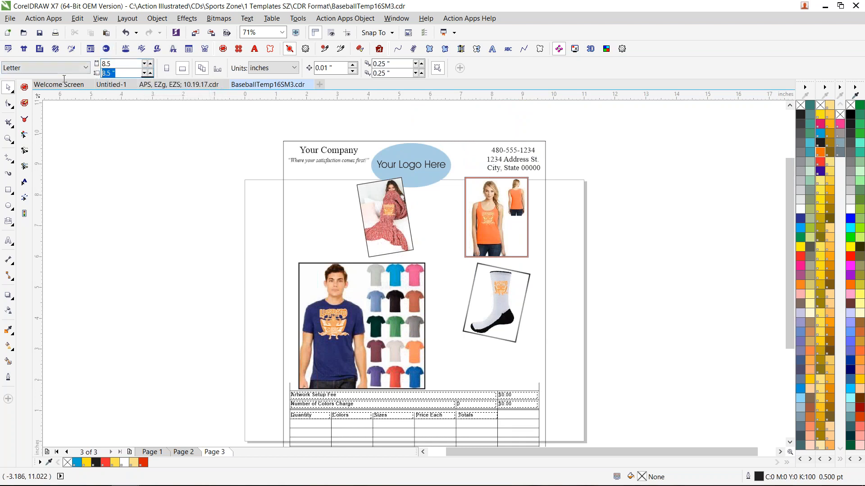
{"action": "type", "text": "11"}
{"action": "key", "text": "Return"}
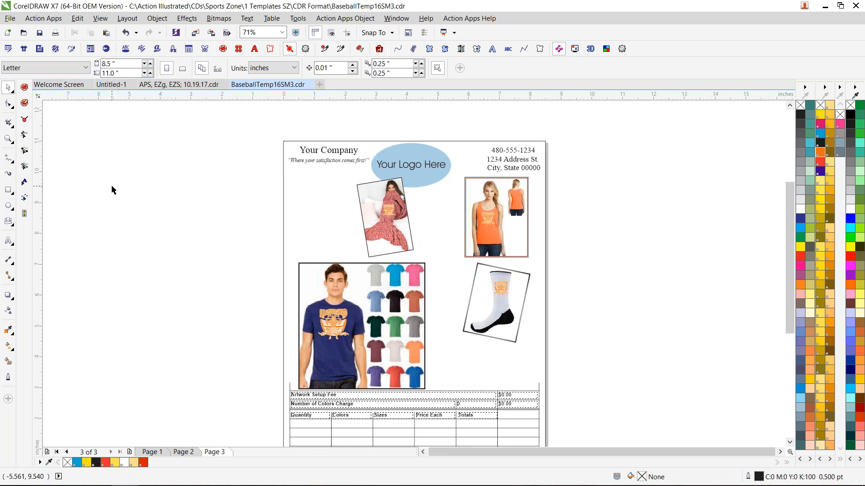
- Move the whole order form group off the left side of the page, and undo the move
{"action": "scroll", "coordinate": [442, 435], "scroll_direction": "down", "scroll_amount": 1}
{"action": "left_click_drag", "start_coordinate": [442, 435], "coordinate": [594, 445]}
{"action": "left_click_drag", "start_coordinate": [435, 248], "coordinate": [134, 247]}
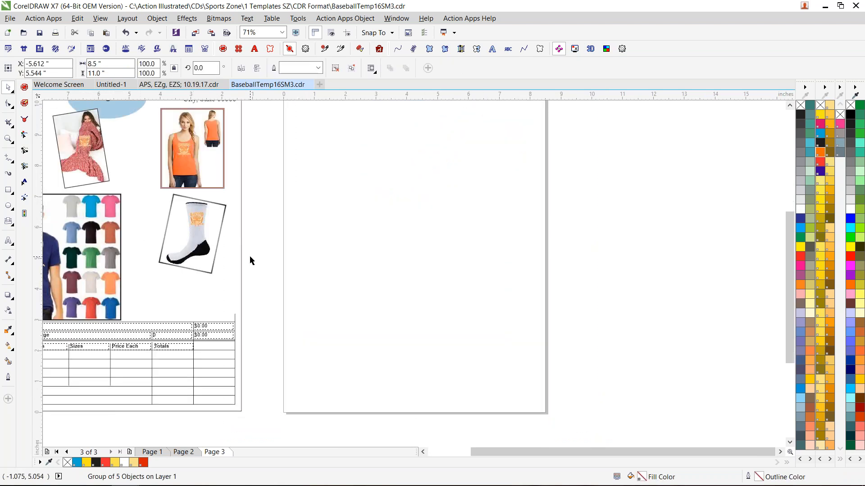
{"action": "key", "text": "ctrl+z"}
{"action": "left_click", "coordinate": [789, 110]}
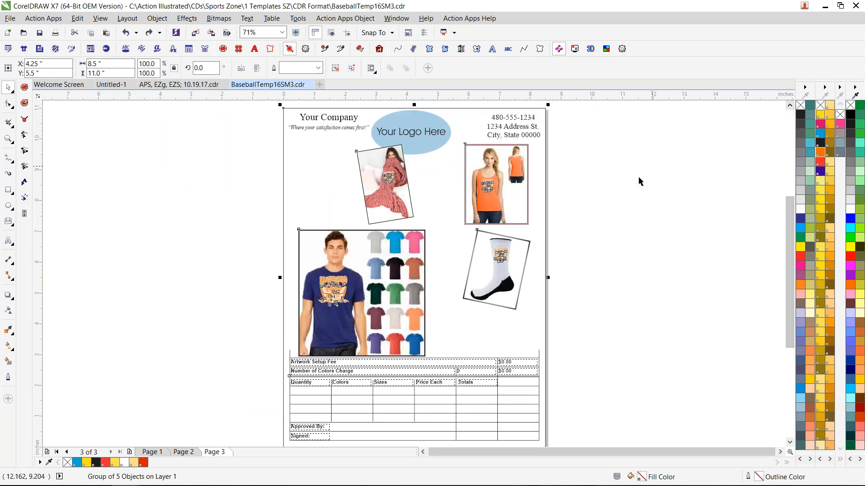
{"action": "left_click", "coordinate": [626, 191]}
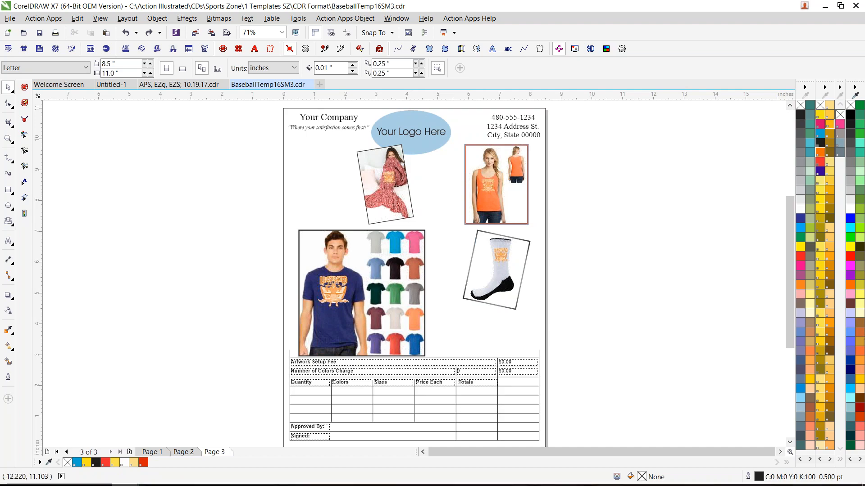
- Show the Windows desktop to switch to File Explorer
{"action": "left_click", "coordinate": [863, 481]}
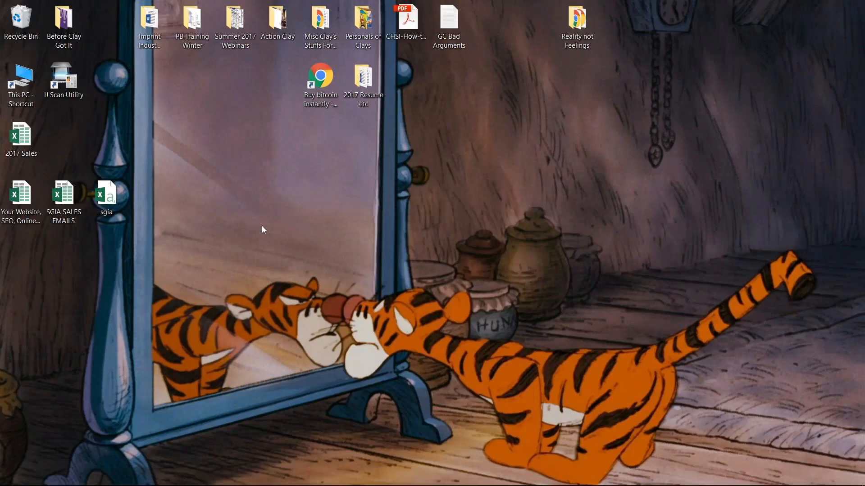
{"action": "mouse_move", "coordinate": [154, 484]}
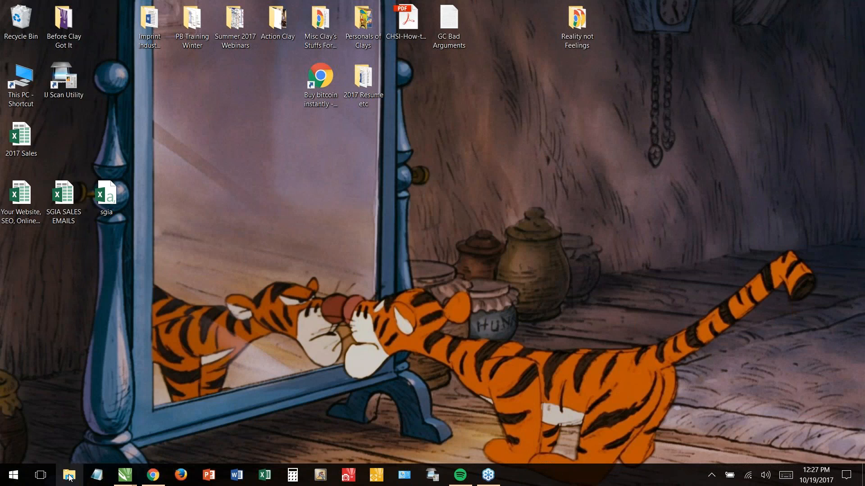
- Open a File Explorer window and browse to the Local Disk (C:) drive
{"action": "left_click", "coordinate": [69, 476]}
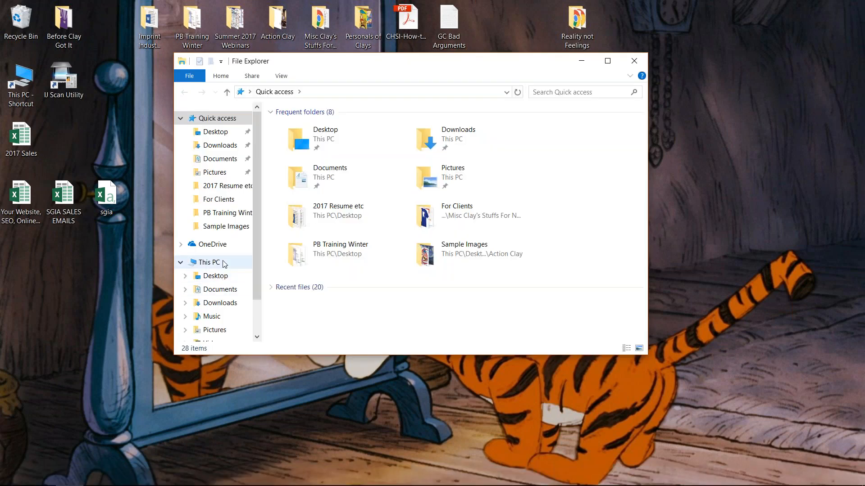
{"action": "left_click", "coordinate": [210, 263]}
{"action": "left_click", "coordinate": [329, 245]}
{"action": "double_click", "coordinate": [329, 245]}
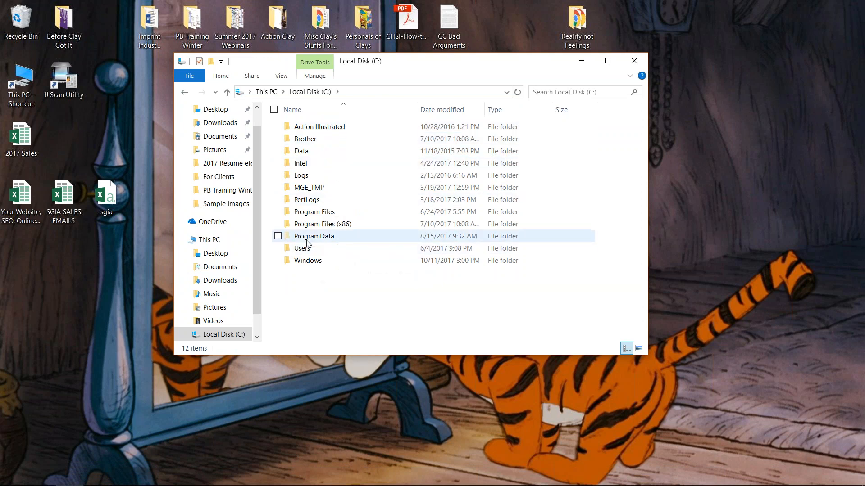
- Check the Hidden items display option that controls whether the ProgramData folder is shown
{"action": "mouse_move", "coordinate": [331, 240]}
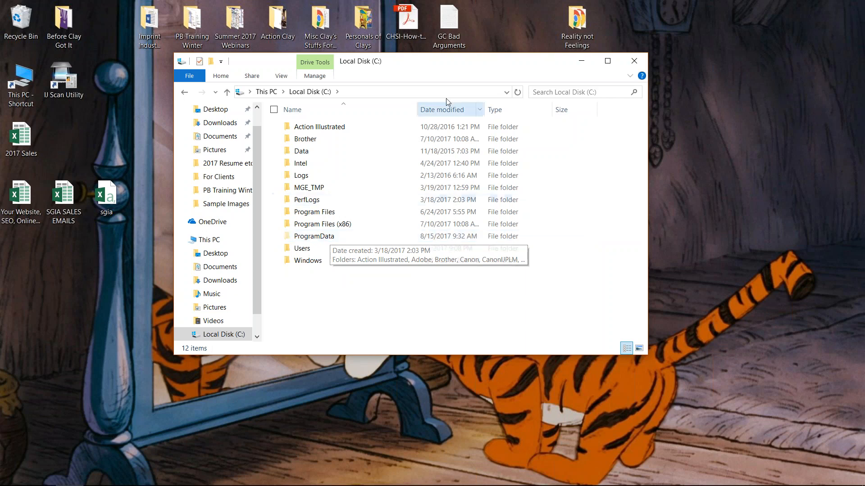
{"action": "left_click", "coordinate": [283, 76]}
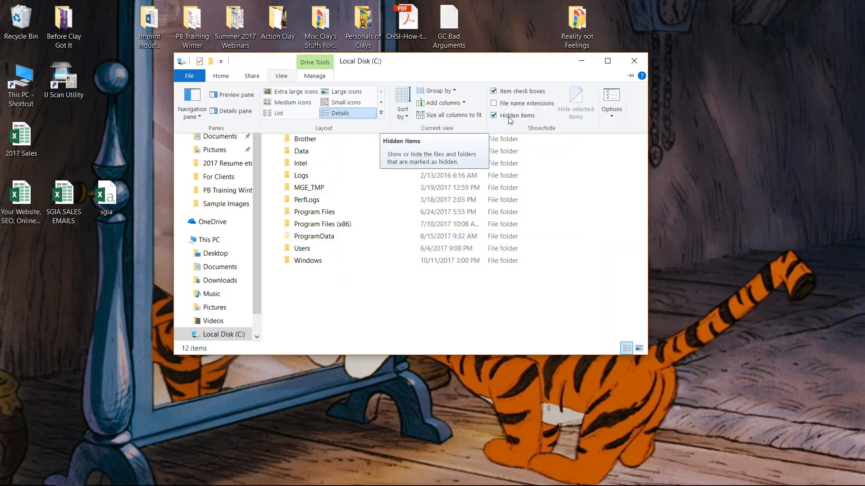
{"action": "left_click", "coordinate": [421, 294]}
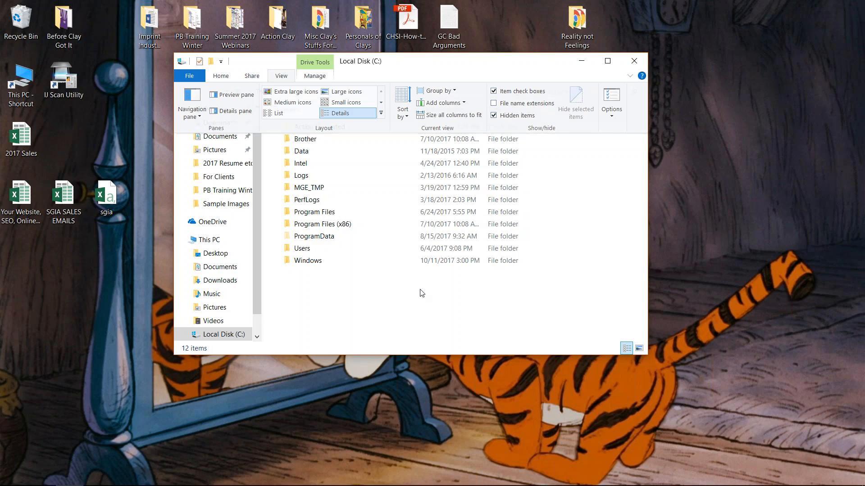
- Browse through ProgramData and Action Illustrated to the Action Apps folder
{"action": "double_click", "coordinate": [335, 239]}
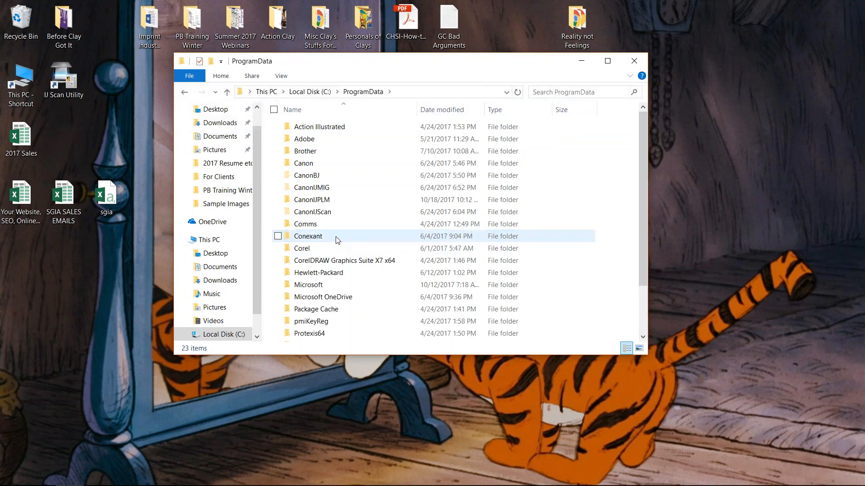
{"action": "double_click", "coordinate": [336, 130]}
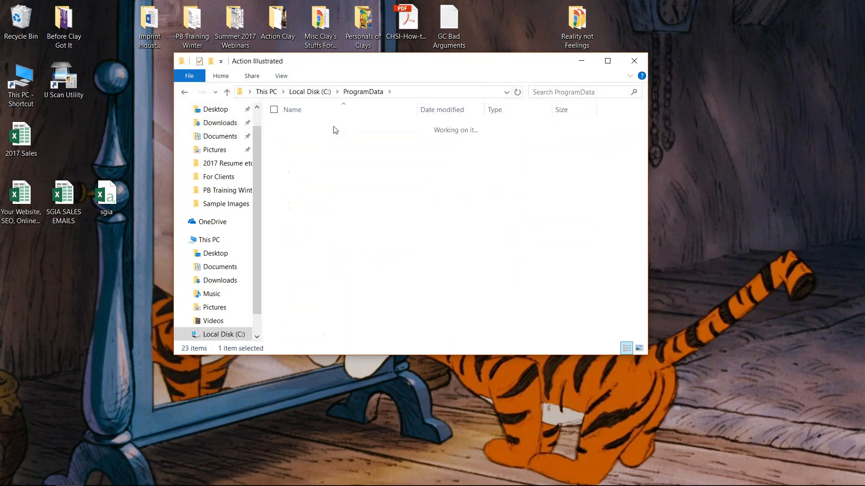
{"action": "double_click", "coordinate": [330, 130]}
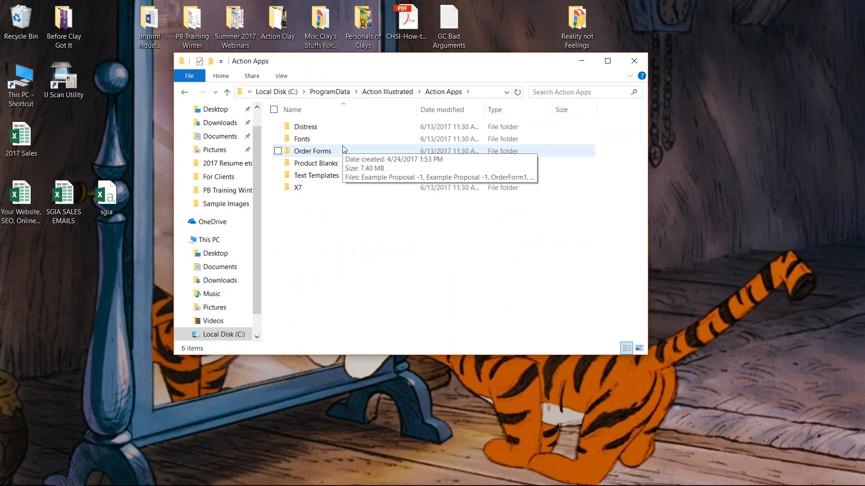
- Open the From Google folder inside Product Blanks and select the Mermaid Blanket -1 drawing, then its matching JPG
{"action": "left_click", "coordinate": [329, 131]}
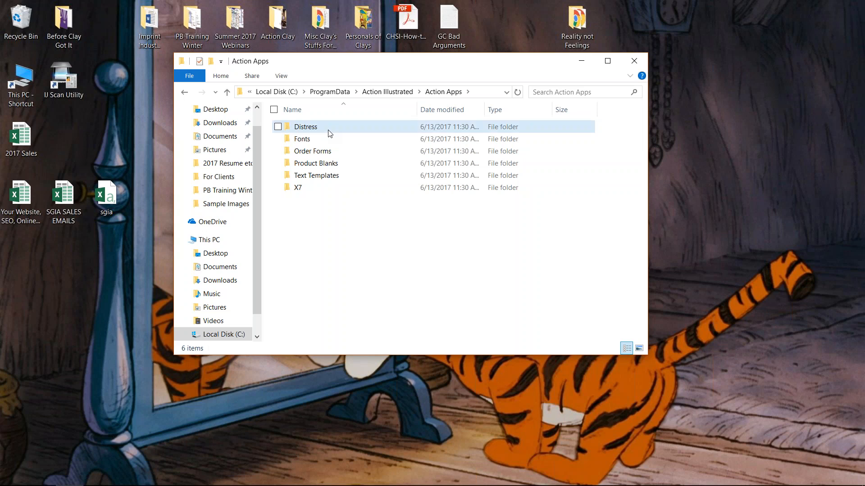
{"action": "left_click", "coordinate": [341, 150]}
{"action": "left_click", "coordinate": [350, 164]}
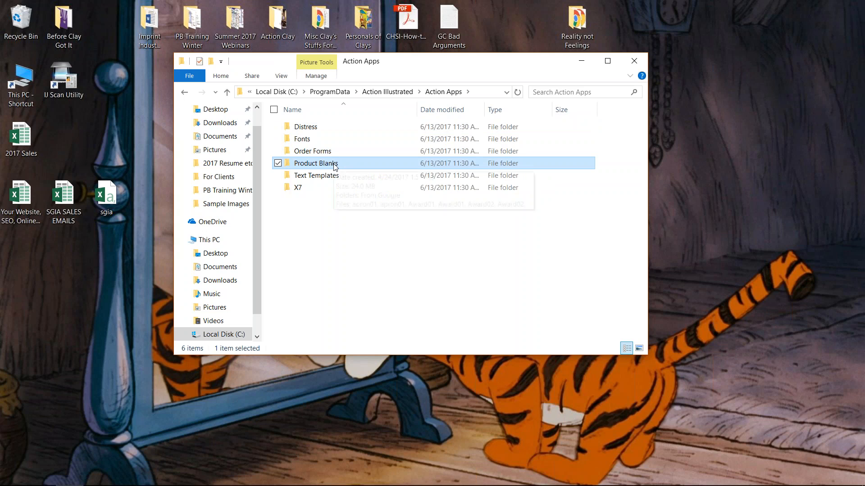
{"action": "double_click", "coordinate": [334, 167]}
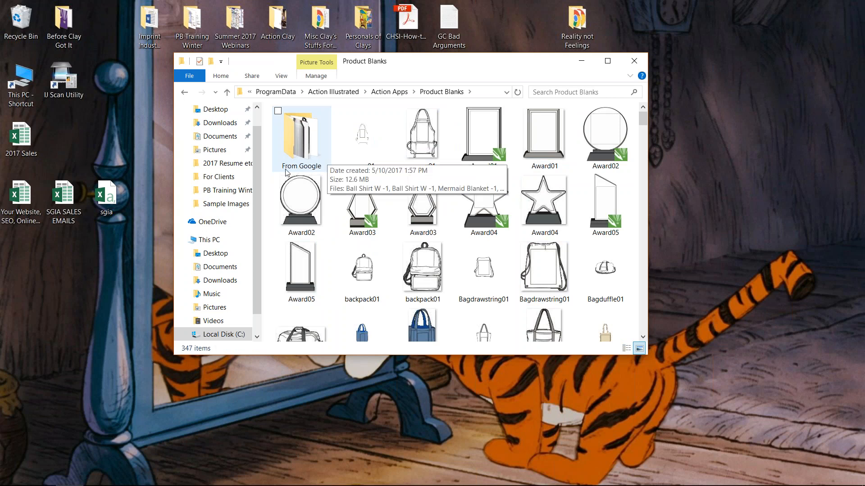
{"action": "double_click", "coordinate": [305, 142]}
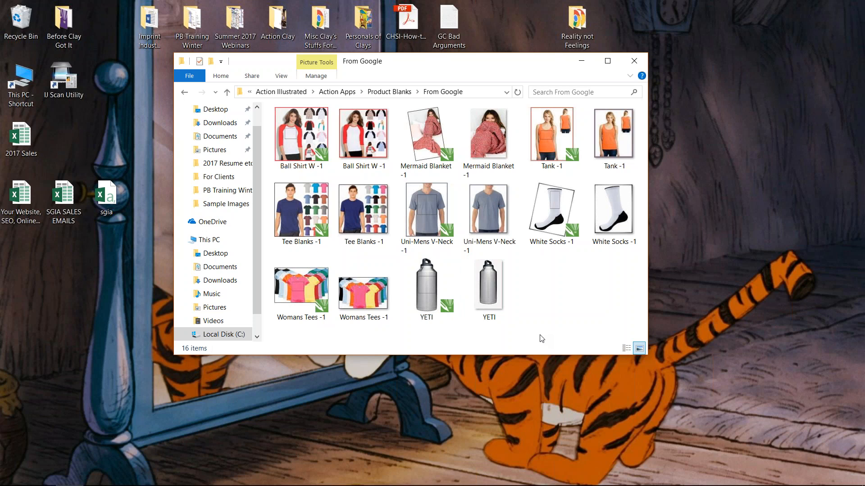
{"action": "left_click", "coordinate": [426, 139]}
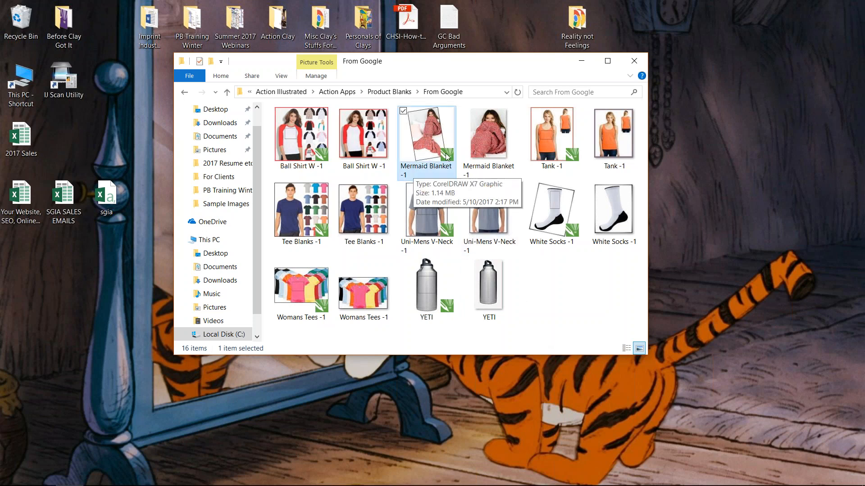
{"action": "left_click", "coordinate": [487, 129]}
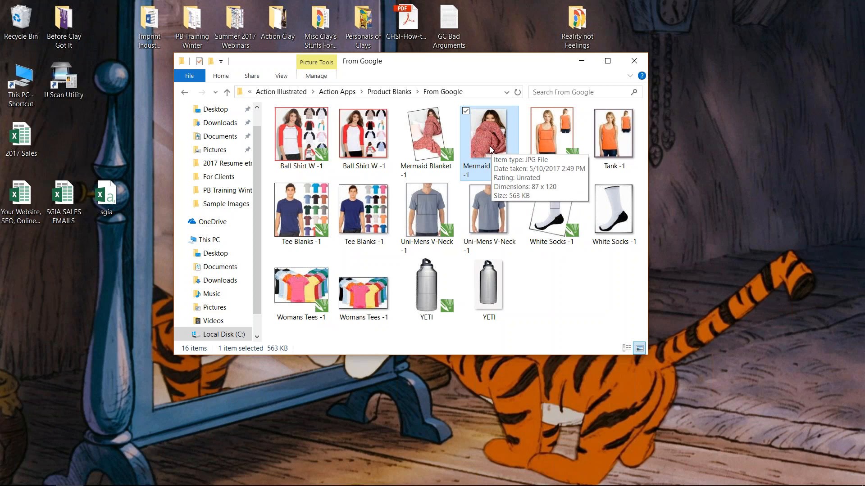
- Switch to CorelDRAW and bring up the blank Untitled-1 document
{"action": "mouse_move", "coordinate": [153, 476]}
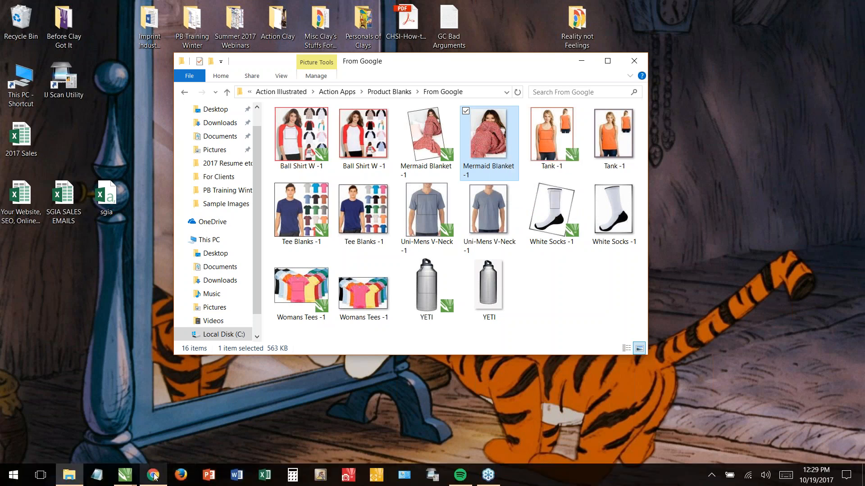
{"action": "left_click", "coordinate": [125, 475]}
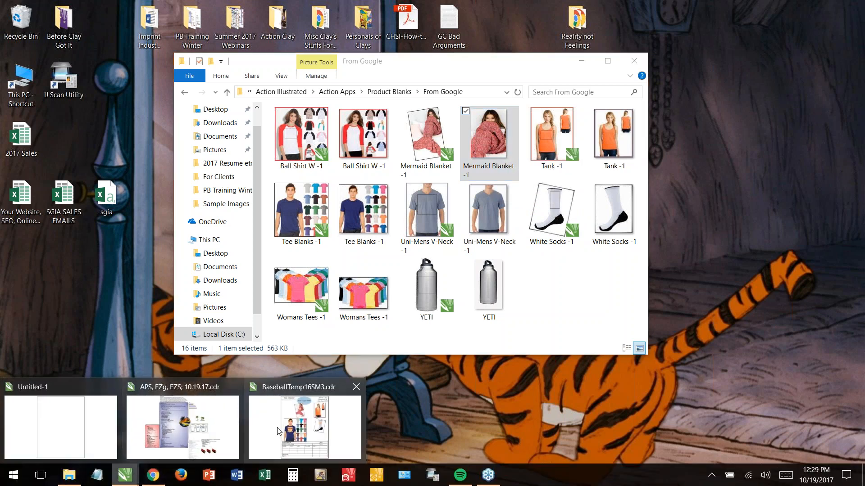
{"action": "left_click", "coordinate": [278, 431]}
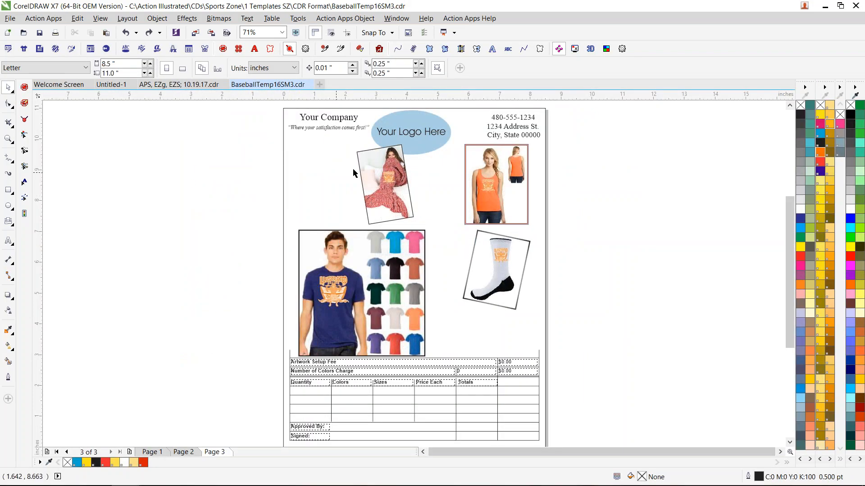
{"action": "left_click", "coordinate": [109, 86]}
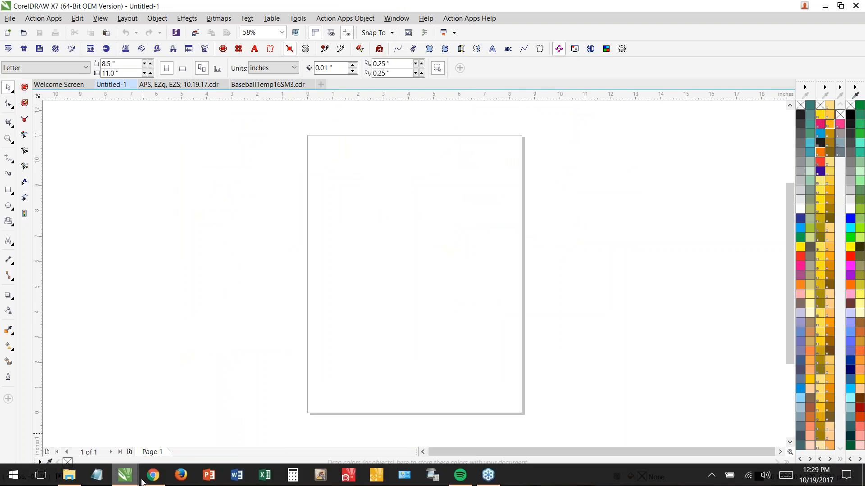
- Switch to Chrome and search Google for "ROYAL BLUE TEE" in a new browser tab
{"action": "left_click", "coordinate": [153, 475]}
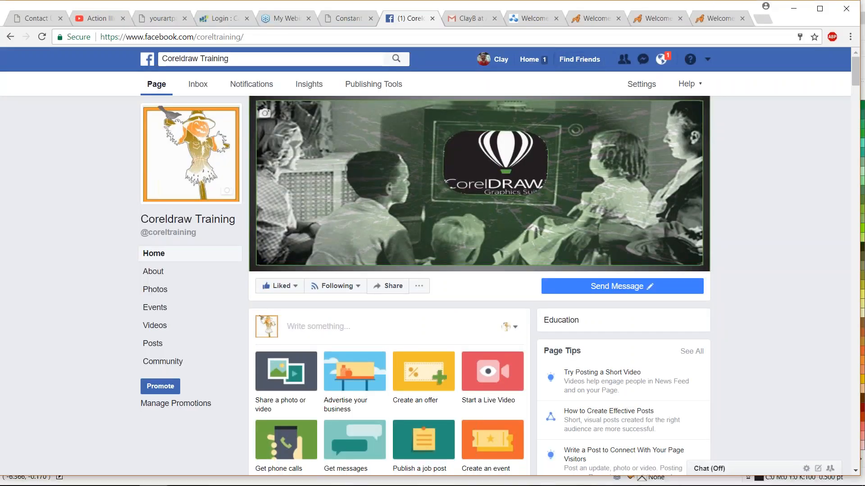
{"action": "left_click", "coordinate": [766, 18]}
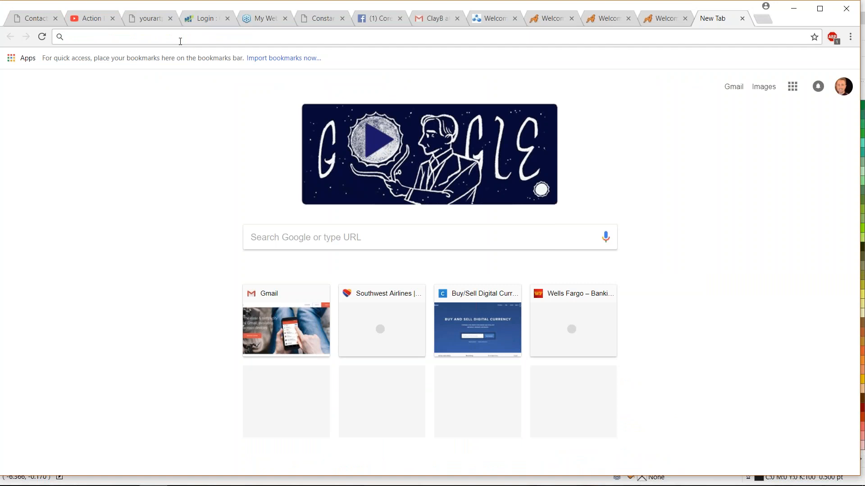
{"action": "type", "text": "ROYLA"}
{"action": "key", "text": "BackSpace"}
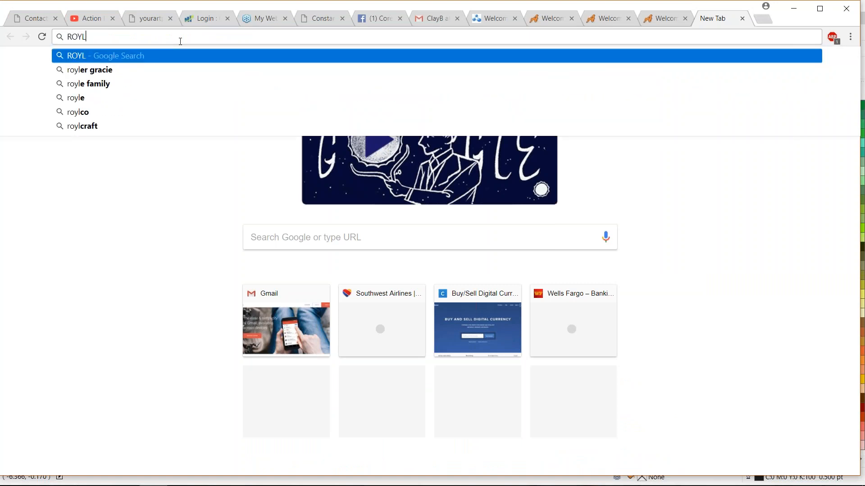
{"action": "key", "text": "BackSpace"}
{"action": "type", "text": "AL BLUE"}
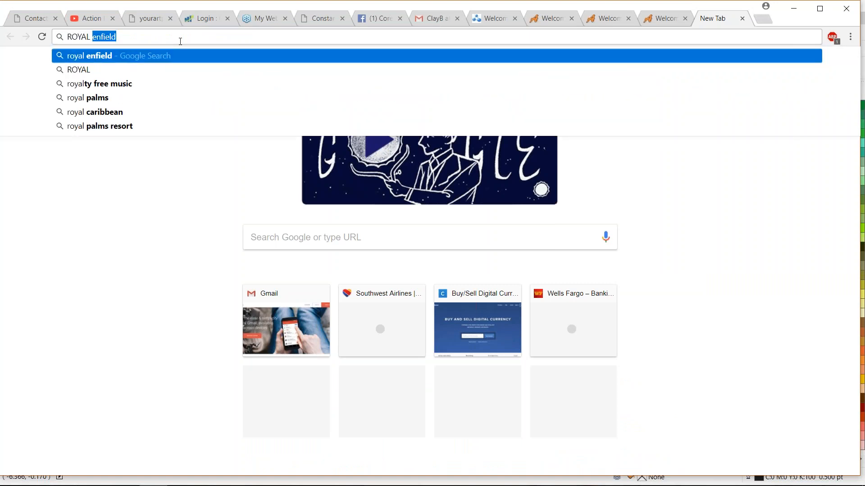
{"action": "type", "text": " TEE"}
{"action": "key", "text": "Return"}
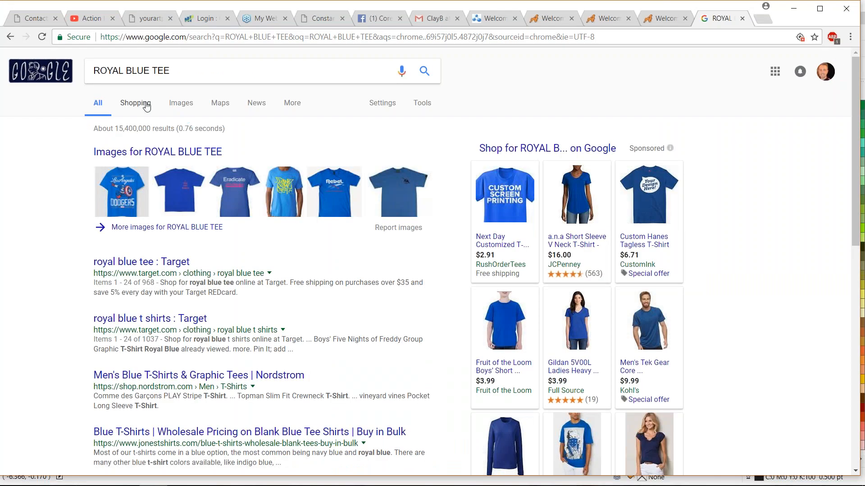
- Show the image results, preview the women's plain royal blue T-shirt from eBay, and look through the other shirts
{"action": "left_click", "coordinate": [175, 104]}
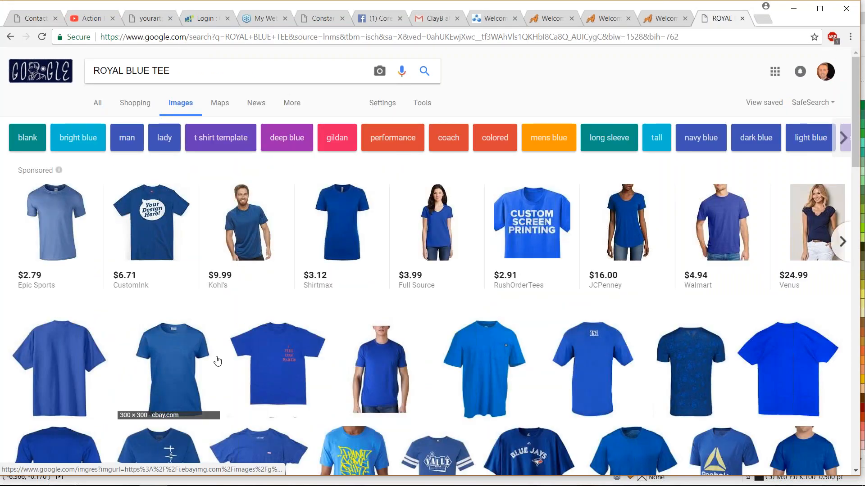
{"action": "left_click", "coordinate": [183, 358]}
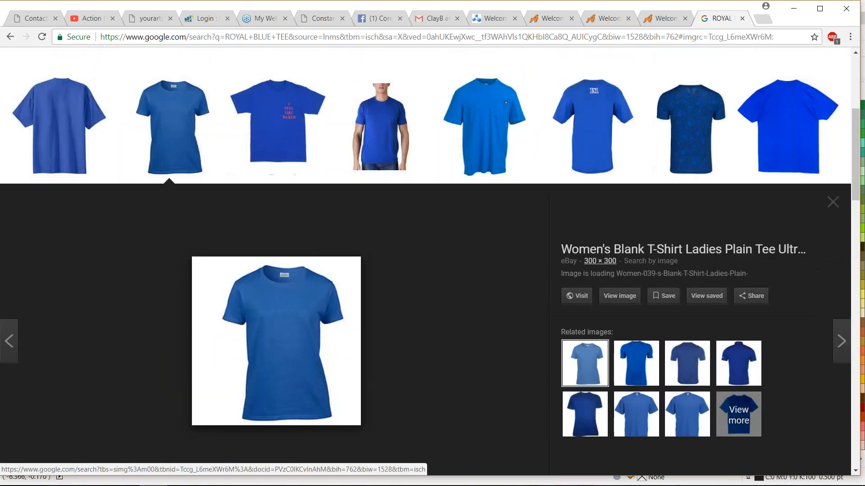
{"action": "scroll", "coordinate": [565, 231], "scroll_direction": "down", "scroll_amount": 9}
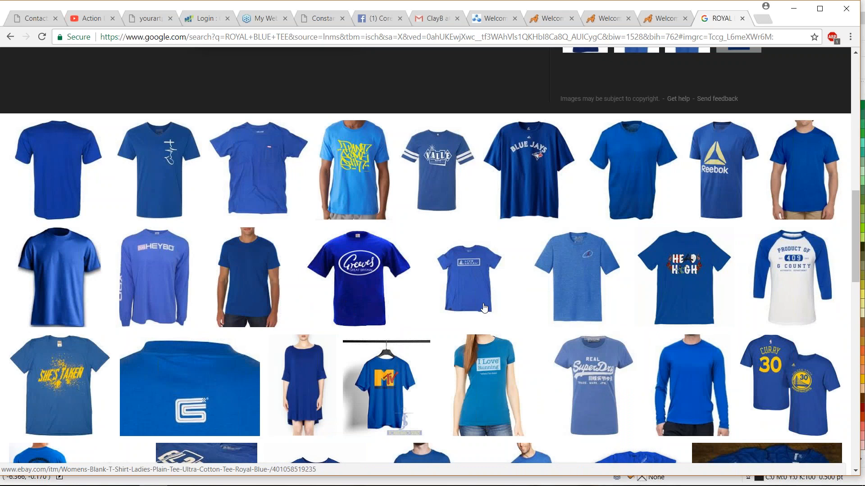
{"action": "scroll", "coordinate": [243, 293], "scroll_direction": "down", "scroll_amount": 1}
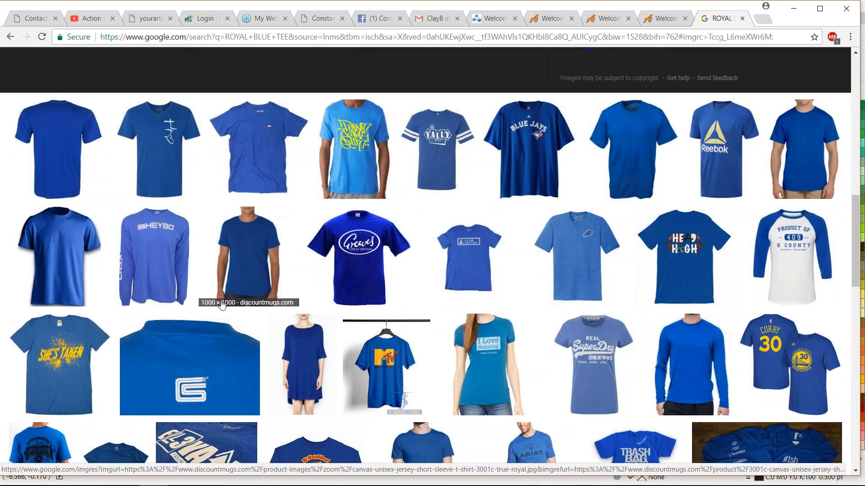
{"action": "scroll", "coordinate": [136, 234], "scroll_direction": "up", "scroll_amount": 6}
{"action": "scroll", "coordinate": [333, 230], "scroll_direction": "down", "scroll_amount": 6}
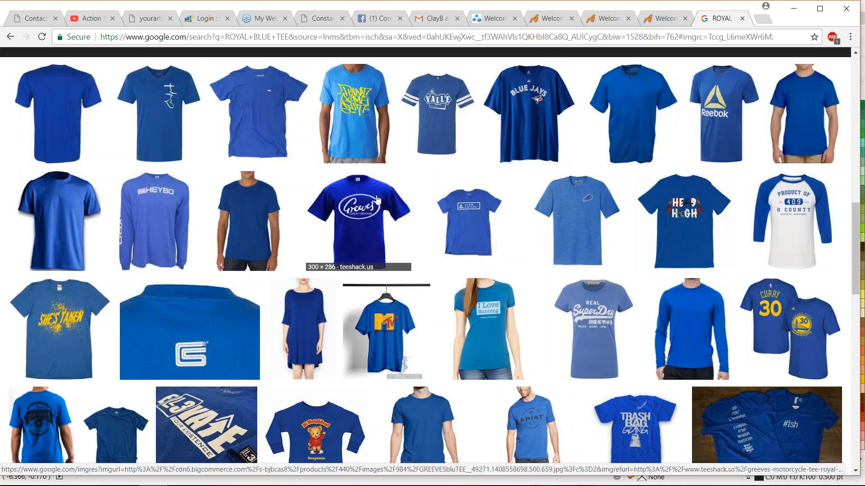
{"action": "scroll", "coordinate": [396, 198], "scroll_direction": "up", "scroll_amount": 6}
- Open the previewed women's blue T-shirt picture on its own and copy the image
{"action": "left_click", "coordinate": [619, 193]}
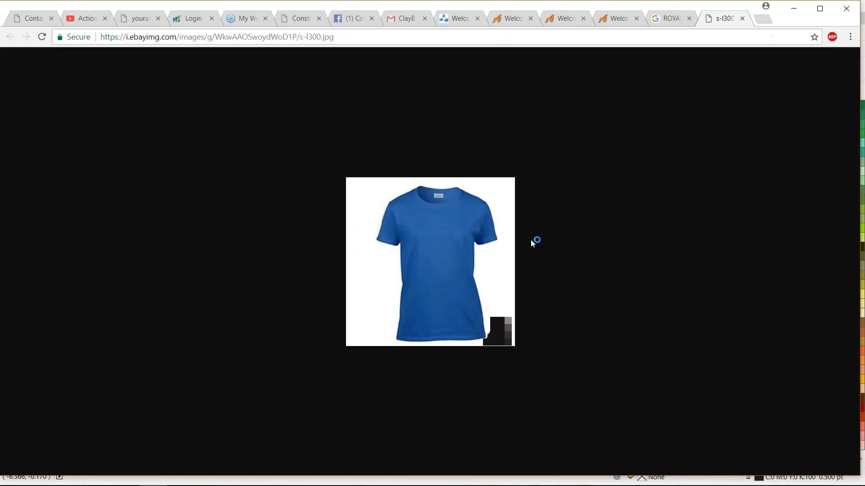
{"action": "right_click", "coordinate": [454, 230]}
{"action": "left_click", "coordinate": [525, 270]}
- Switch back to CorelDRAW and paste the copied blue T-shirt image onto the Untitled-1 page
{"action": "mouse_move", "coordinate": [168, 473]}
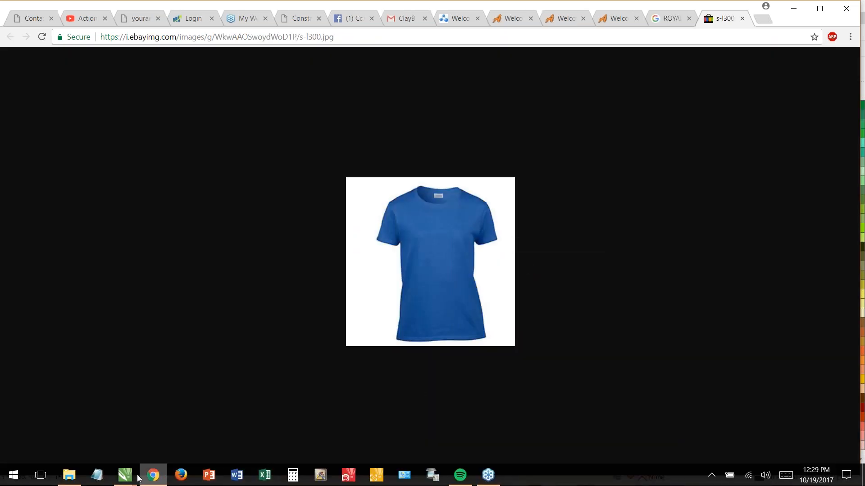
{"action": "mouse_move", "coordinate": [125, 474]}
{"action": "left_click", "coordinate": [88, 444]}
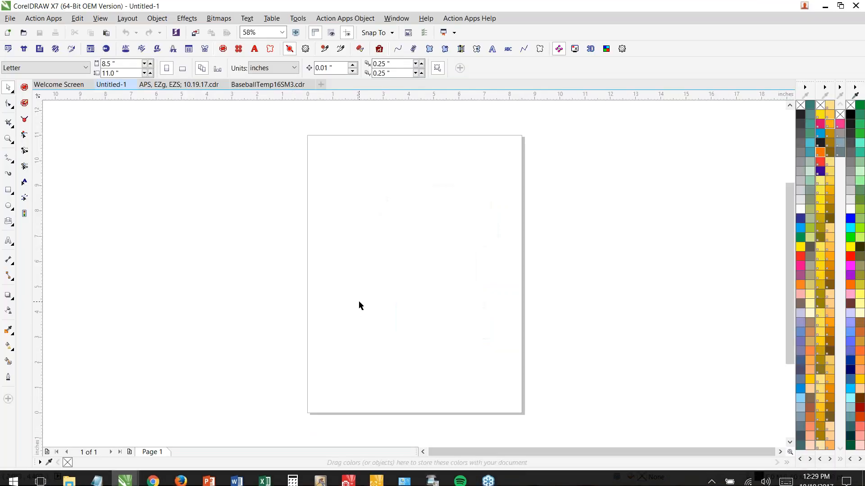
{"action": "key", "text": "ctrl+v"}
{"action": "scroll", "coordinate": [422, 286], "scroll_direction": "up", "scroll_amount": 2}
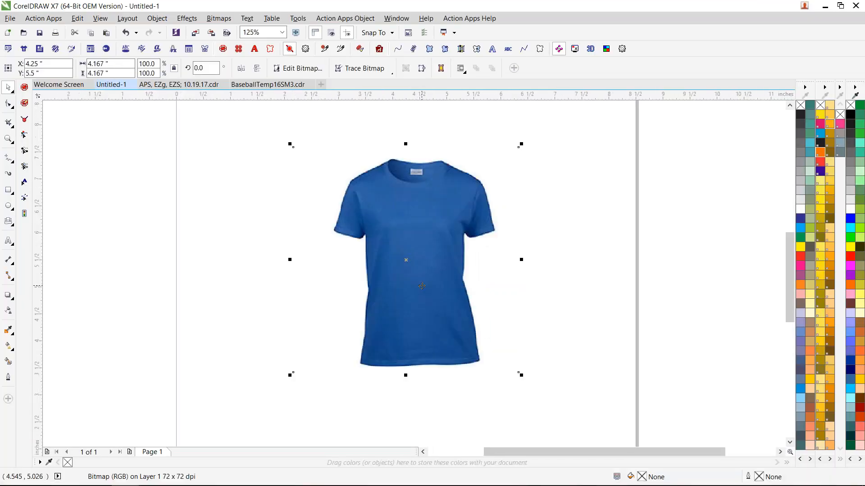
{"action": "scroll", "coordinate": [421, 286], "scroll_direction": "up", "scroll_amount": 2}
{"action": "scroll", "coordinate": [422, 286], "scroll_direction": "down", "scroll_amount": 2}
{"action": "scroll", "coordinate": [429, 251], "scroll_direction": "up", "scroll_amount": 2}
{"action": "scroll", "coordinate": [482, 269], "scroll_direction": "down", "scroll_amount": 2}
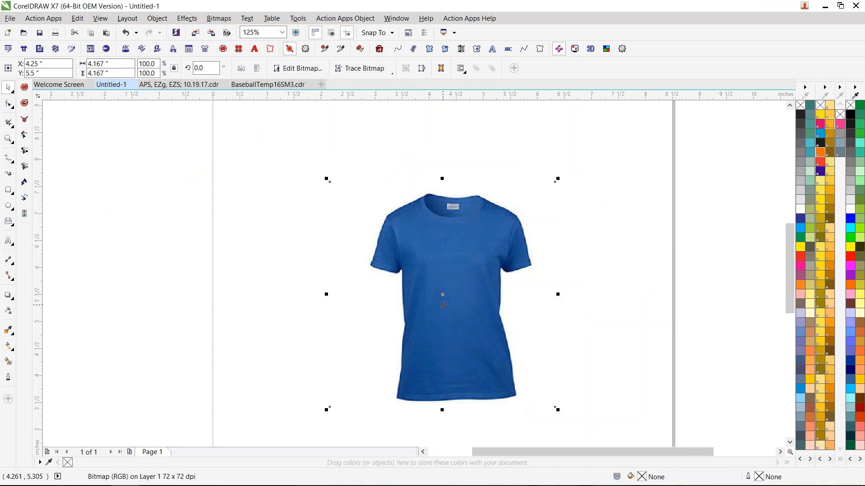
- Start exporting the selected blue T-shirt bitmap as a JPG named "bLUE tEE"
{"action": "left_click", "coordinate": [11, 19]}
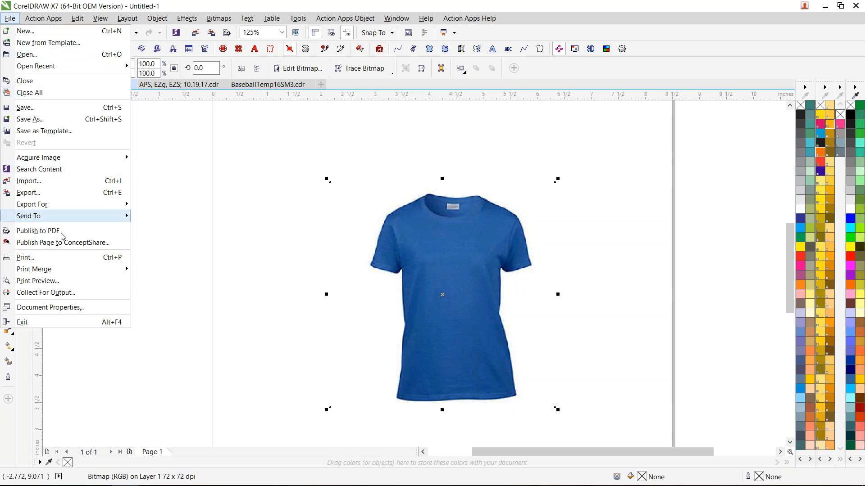
{"action": "left_click", "coordinate": [68, 193]}
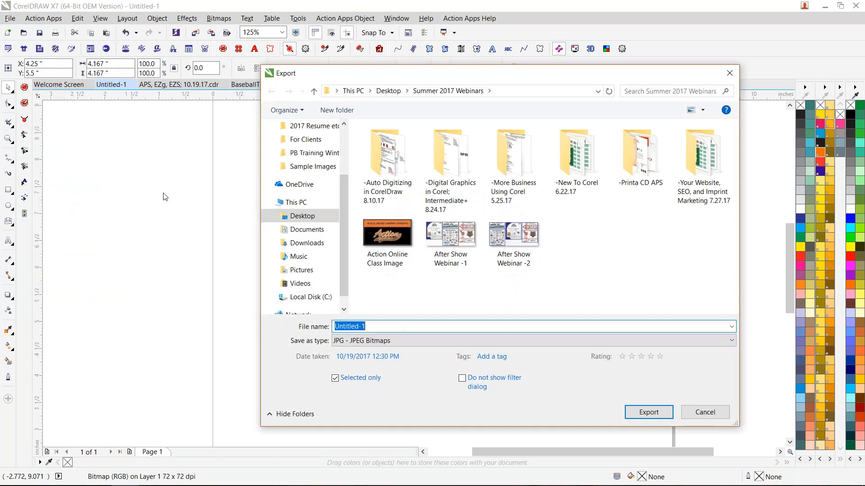
{"action": "type", "text": "bLUE tEE"}
{"action": "scroll", "coordinate": [309, 266], "scroll_direction": "down", "scroll_amount": 1}
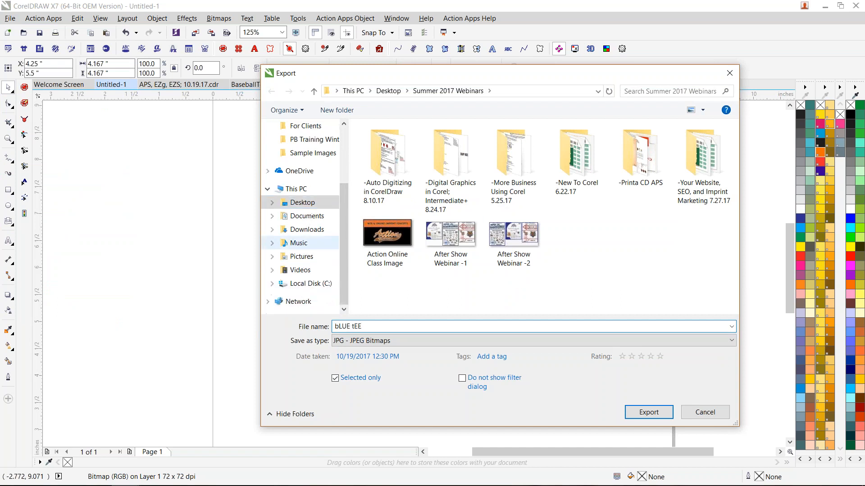
- Export the file into C:\ProgramData\Action Illustrated\Action Apps\Product Blanks\From Google
{"action": "left_click", "coordinate": [313, 284]}
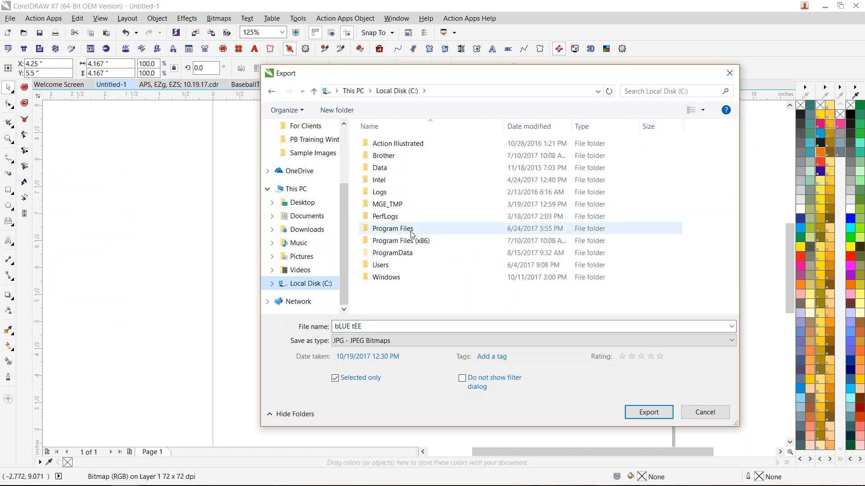
{"action": "double_click", "coordinate": [406, 253]}
{"action": "double_click", "coordinate": [429, 145]}
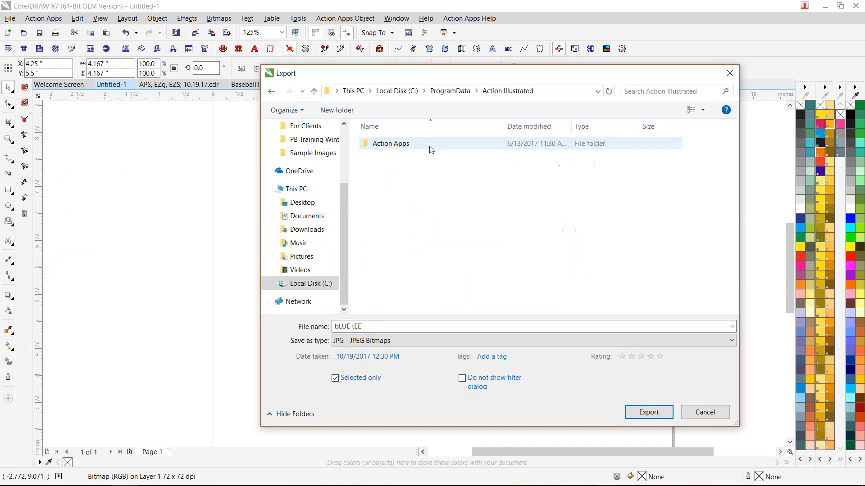
{"action": "double_click", "coordinate": [409, 144]}
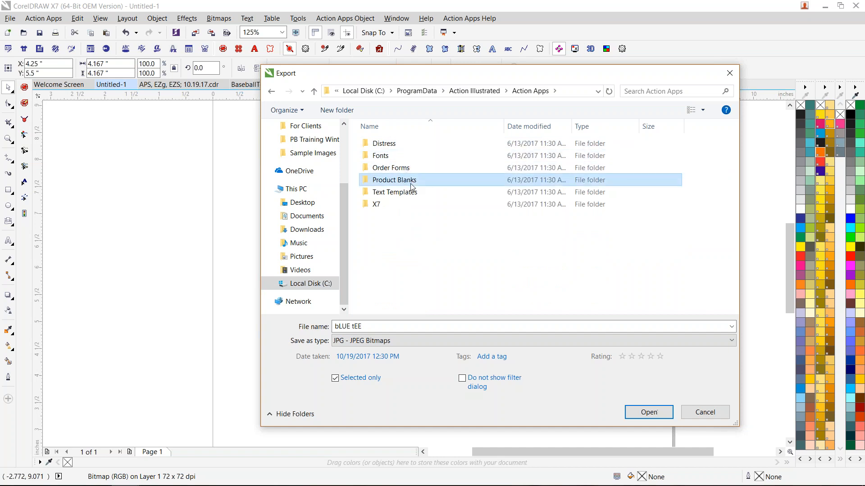
{"action": "double_click", "coordinate": [408, 180]}
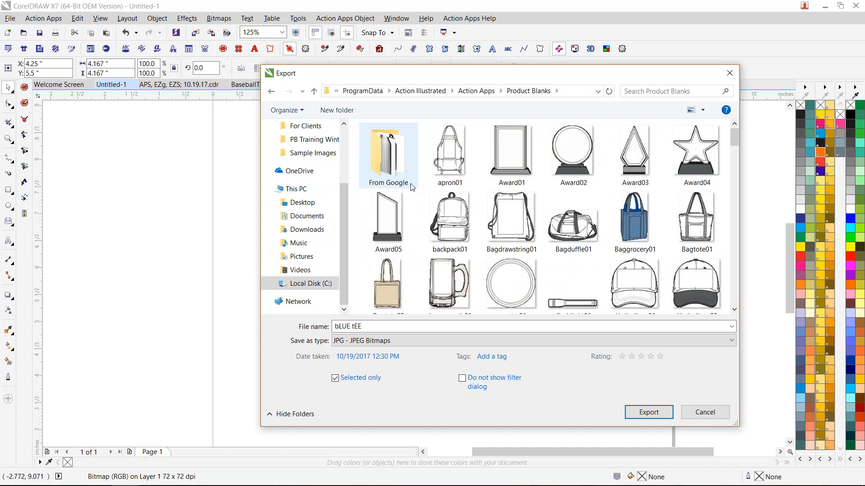
{"action": "double_click", "coordinate": [390, 159]}
{"action": "left_click", "coordinate": [390, 326]}
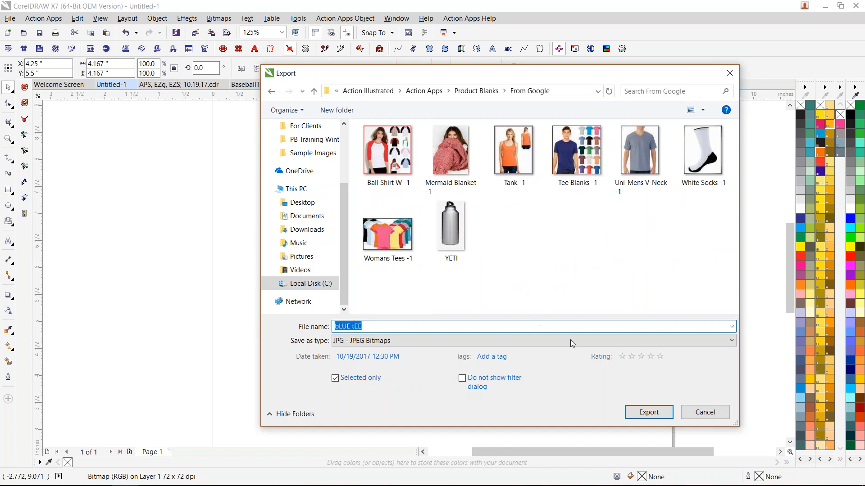
{"action": "left_click", "coordinate": [642, 412]}
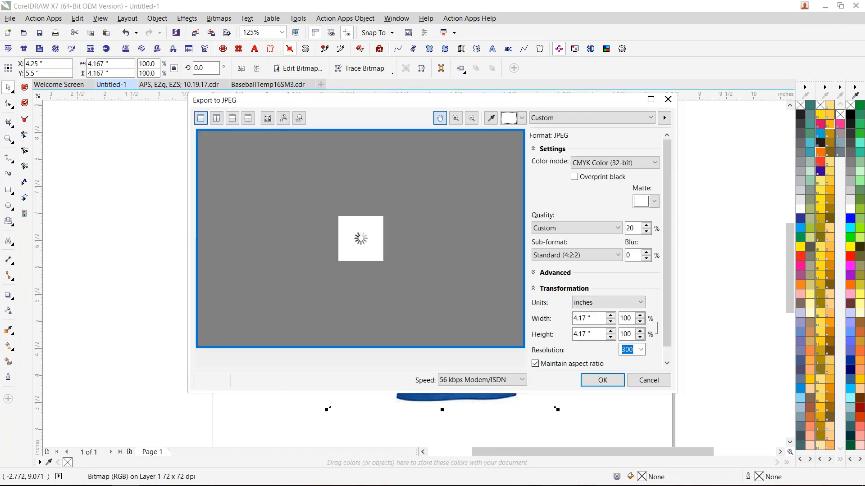
- Set the JPEG export to RGB Color (24-bit) with Lowest quality
{"action": "left_click", "coordinate": [614, 163]}
{"action": "left_click", "coordinate": [599, 183]}
{"action": "left_click", "coordinate": [586, 228]}
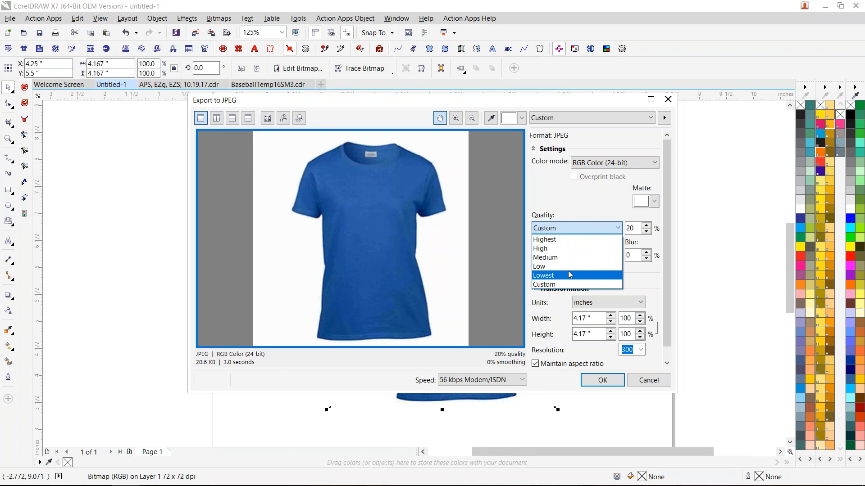
{"action": "left_click", "coordinate": [571, 275]}
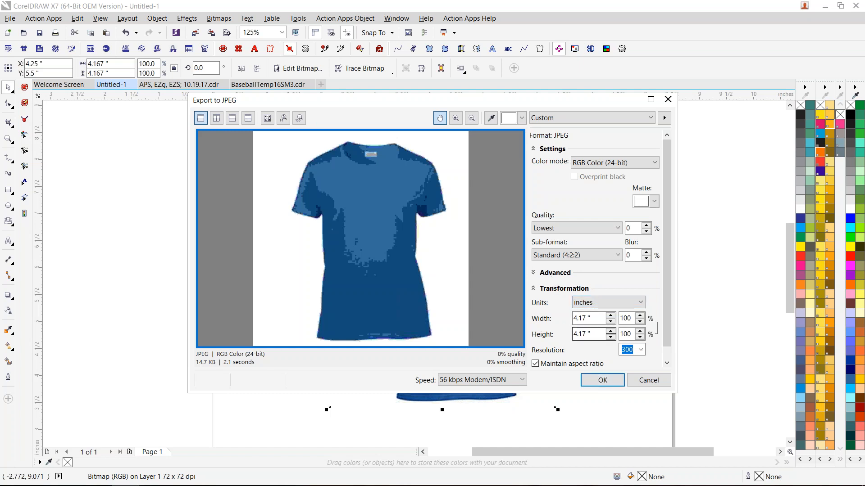
- Size the JPEG in pixels with a width of 250 px and finish the export
{"action": "left_click", "coordinate": [631, 302]}
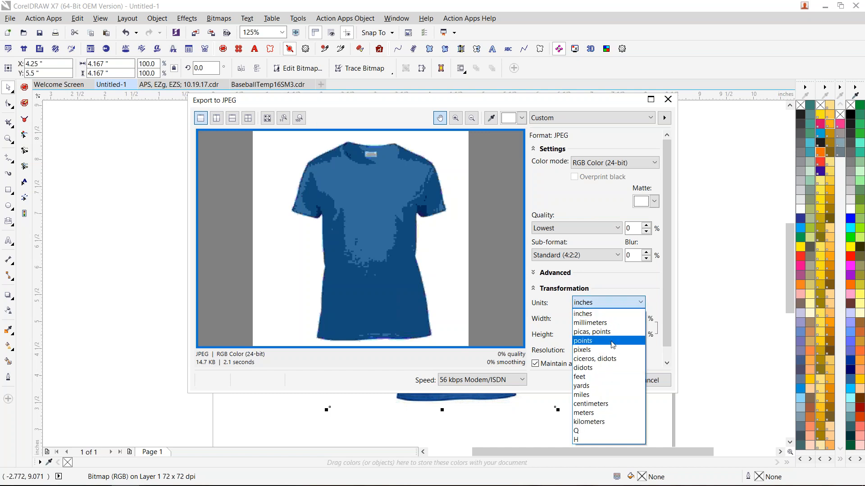
{"action": "left_click", "coordinate": [605, 350]}
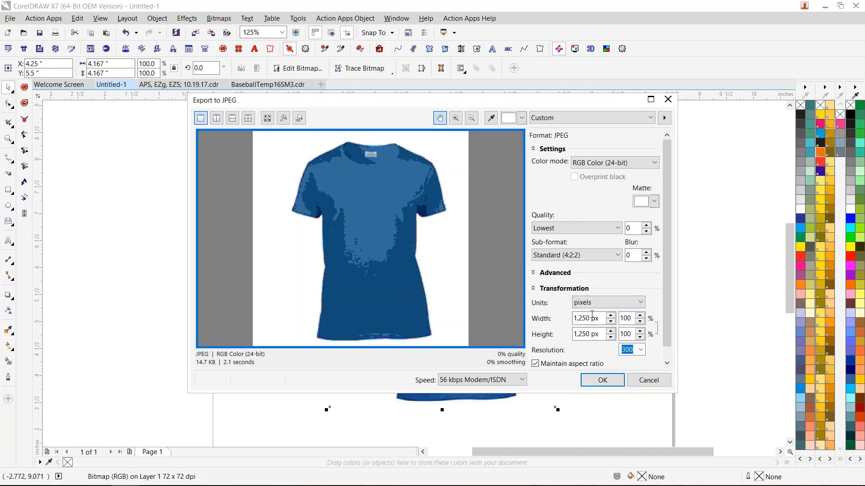
{"action": "left_click_drag", "start_coordinate": [604, 319], "coordinate": [573, 319]}
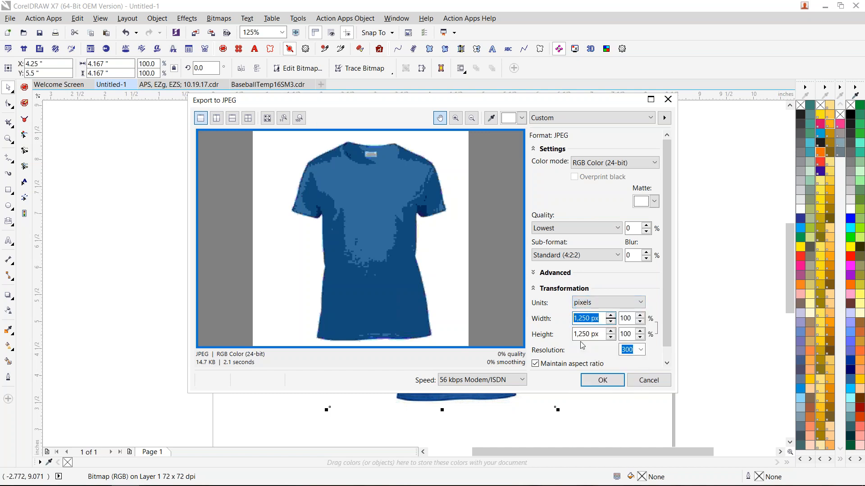
{"action": "type", "text": "250"}
{"action": "key", "text": "Tab"}
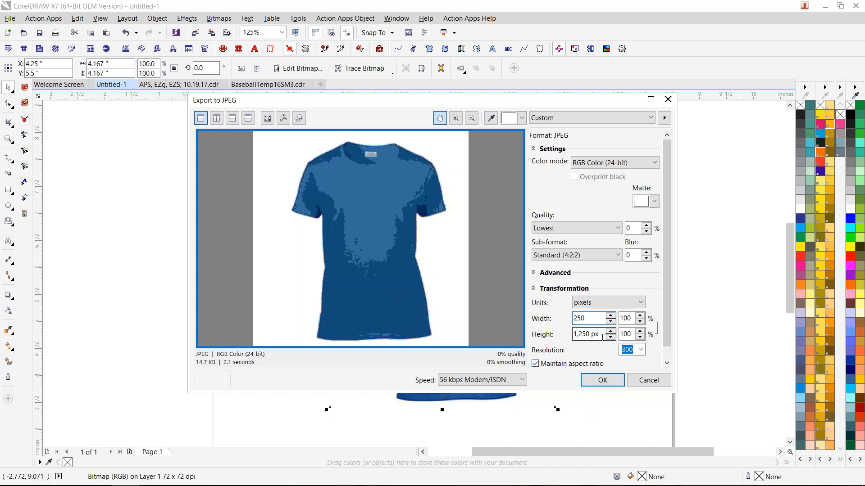
{"action": "left_click", "coordinate": [599, 381]}
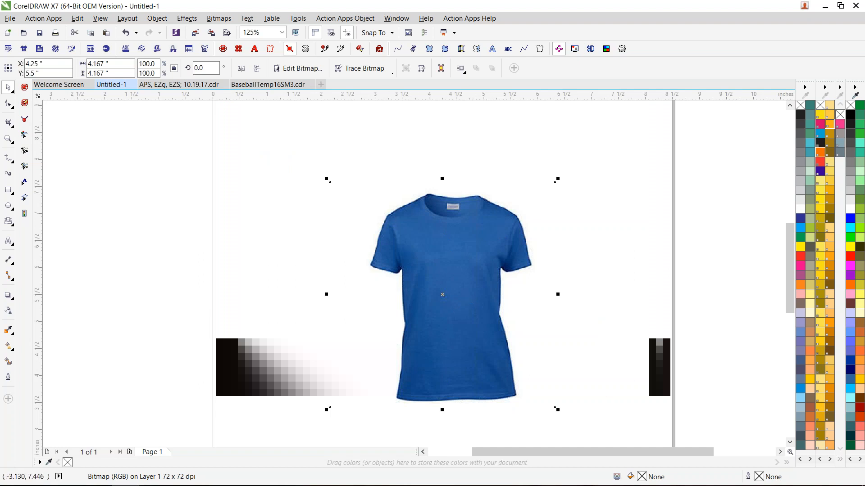
- Draw an imprint-area rectangle about 1.45 by 1.2 inches on the chest of the blue T-shirt
{"action": "left_click", "coordinate": [9, 194]}
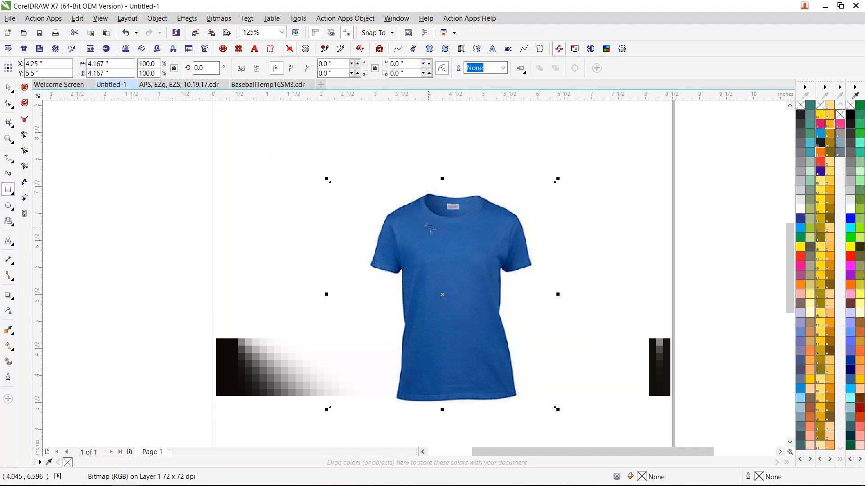
{"action": "left_click_drag", "start_coordinate": [423, 231], "coordinate": [494, 291]}
{"action": "left_click_drag", "start_coordinate": [411, 224], "coordinate": [405, 220]}
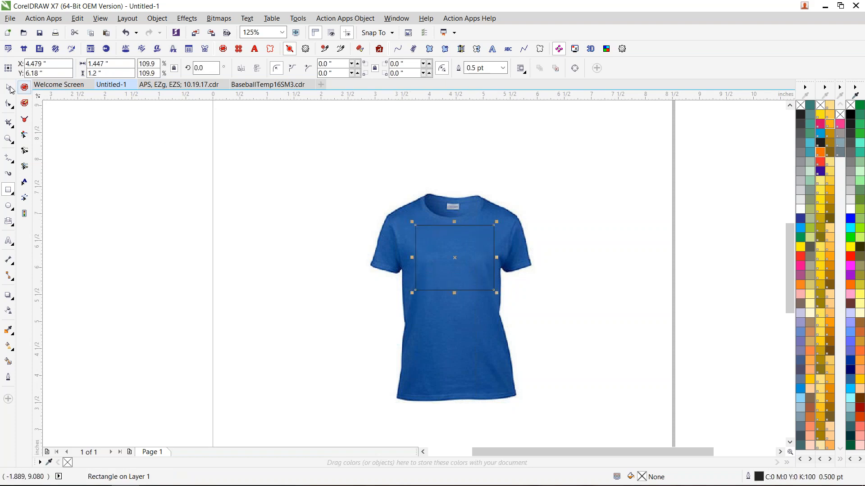
{"action": "key", "text": "space"}
- Show the Object Manager and rename the chest rectangle as "For Image"
{"action": "right_click", "coordinate": [464, 250]}
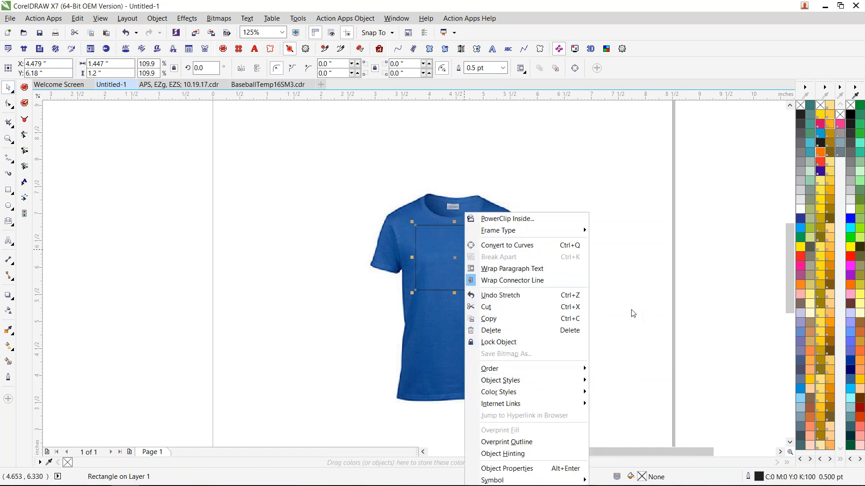
{"action": "left_click", "coordinate": [653, 349]}
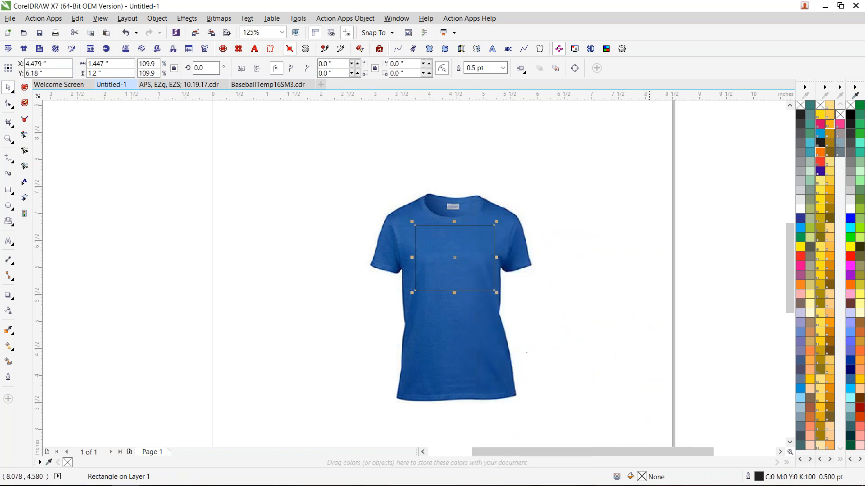
{"action": "left_click", "coordinate": [187, 18]}
{"action": "mouse_move", "coordinate": [159, 21]}
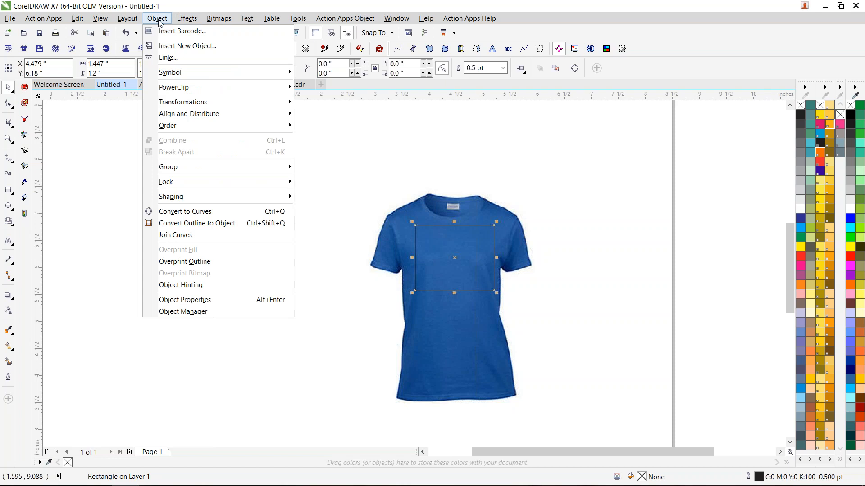
{"action": "left_click", "coordinate": [226, 313]}
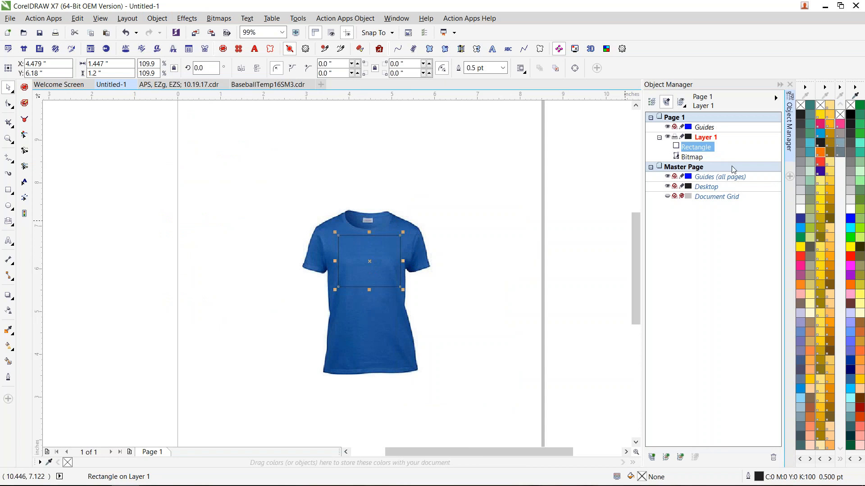
{"action": "left_click", "coordinate": [695, 147]}
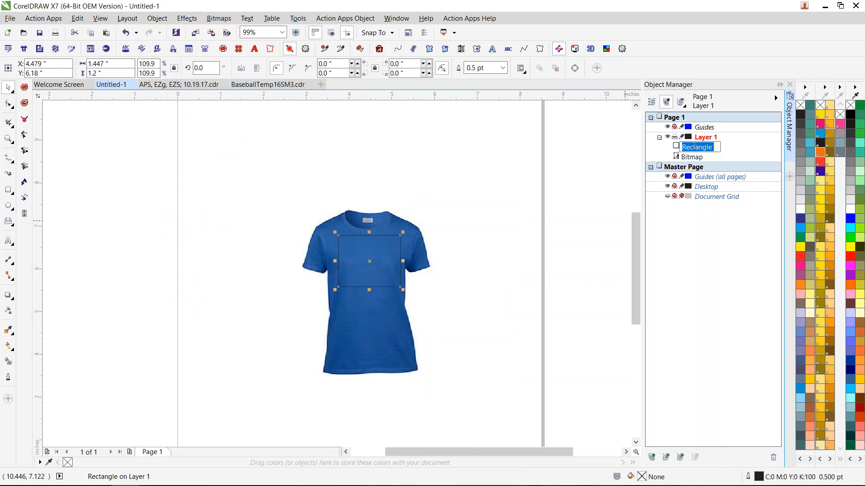
{"action": "type", "text": "For Image"}
{"action": "key", "text": "Return"}
{"action": "left_click", "coordinate": [545, 177]}
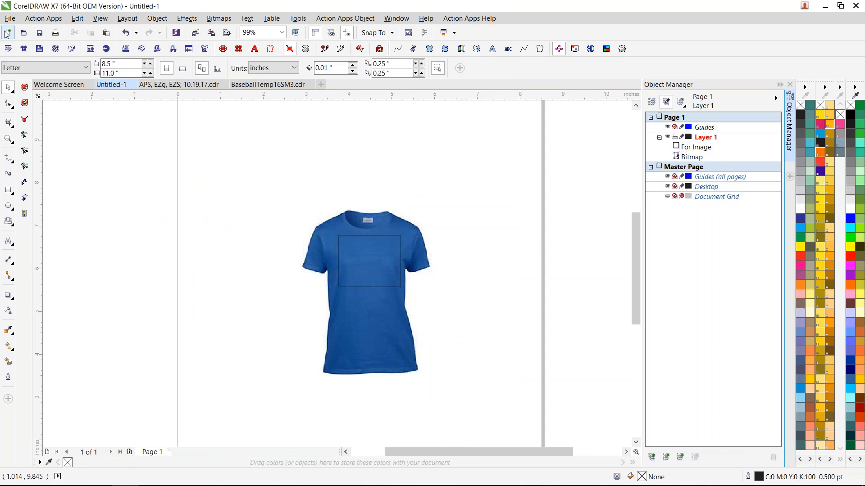
- Start saving the drawing as a new file in C:\ProgramData\Action Illustrated\Action Apps\Product Blanks\From Google
{"action": "left_click", "coordinate": [9, 18]}
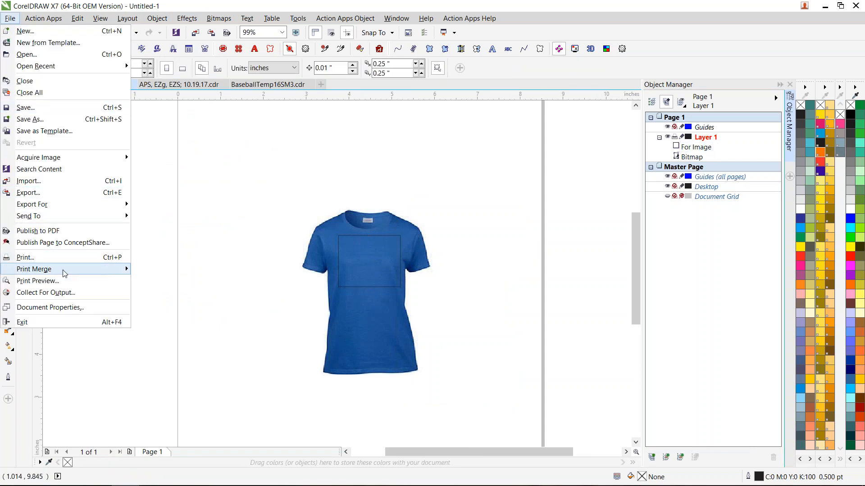
{"action": "left_click", "coordinate": [36, 119]}
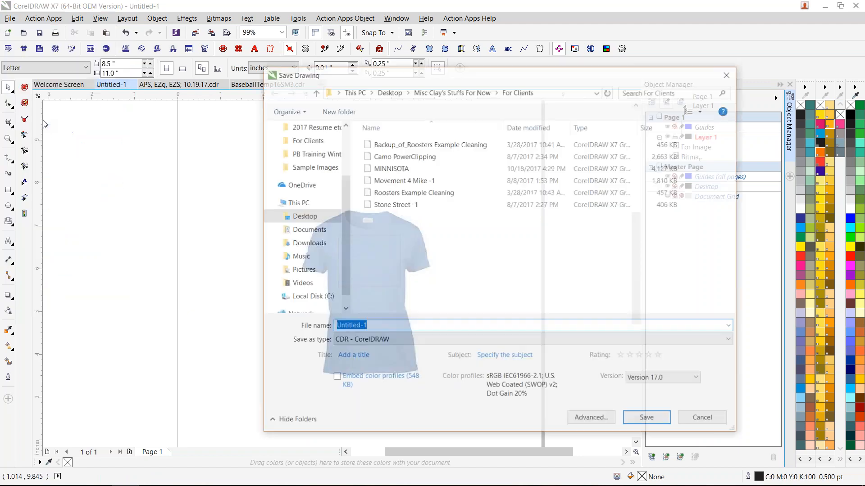
{"action": "left_click", "coordinate": [353, 91]}
{"action": "double_click", "coordinate": [422, 268]}
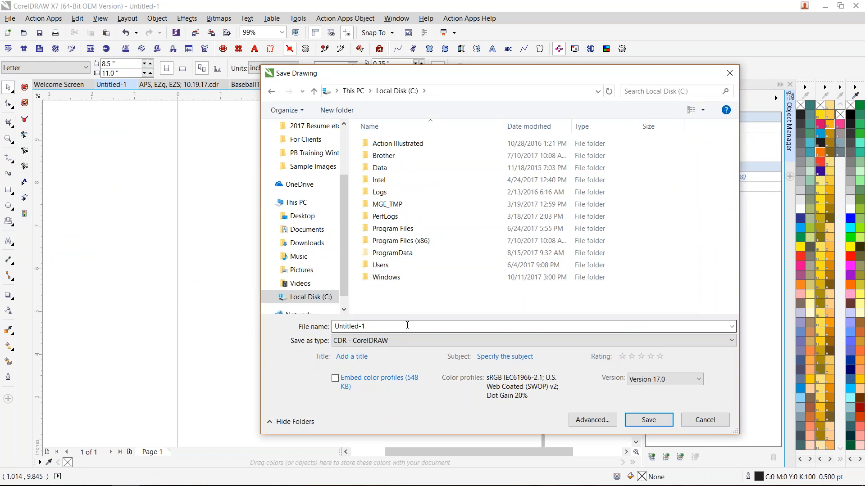
{"action": "double_click", "coordinate": [380, 327]}
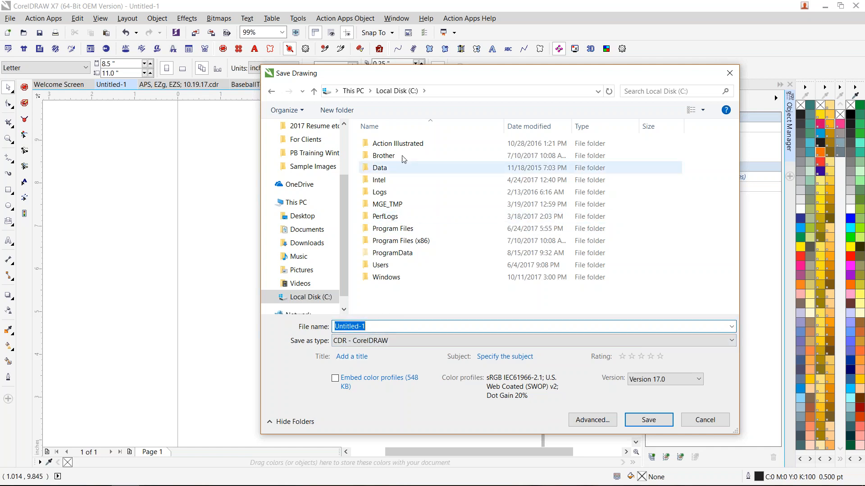
{"action": "double_click", "coordinate": [397, 253]}
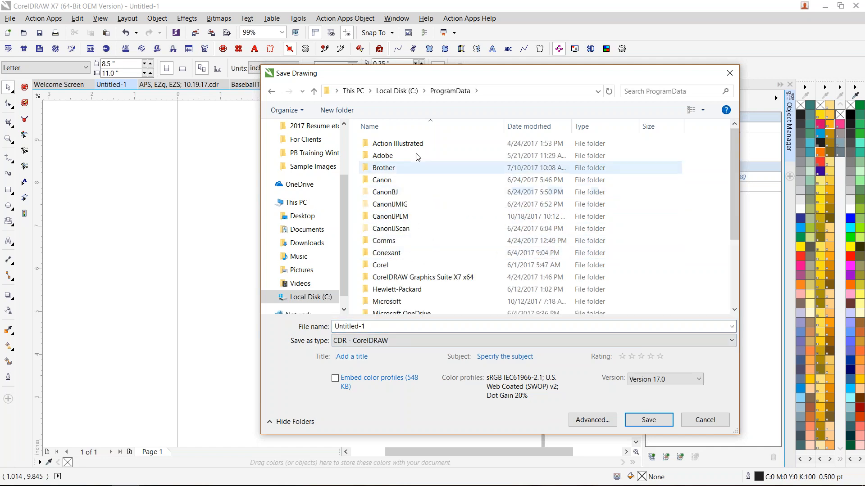
{"action": "double_click", "coordinate": [407, 144]}
{"action": "double_click", "coordinate": [396, 144]}
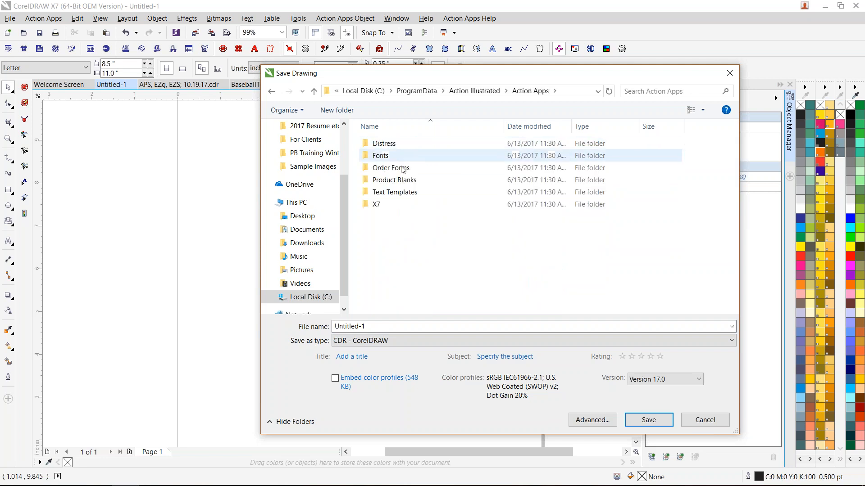
{"action": "left_click", "coordinate": [407, 181]}
{"action": "double_click", "coordinate": [405, 181]}
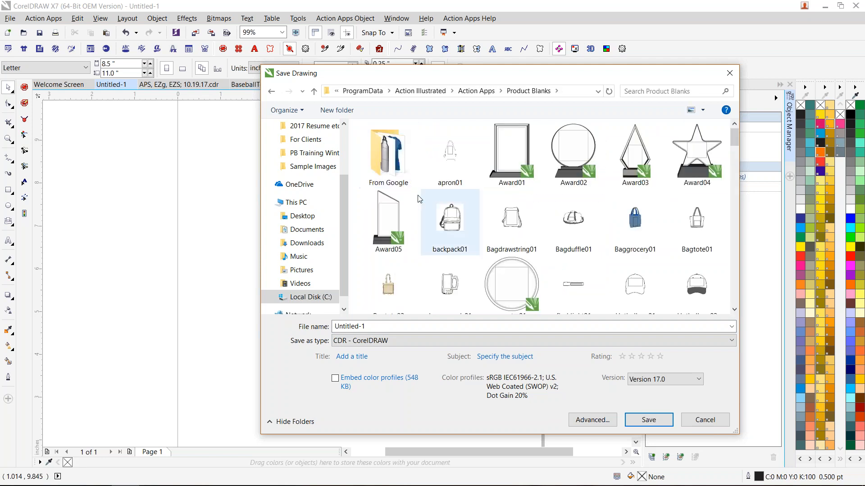
{"action": "double_click", "coordinate": [375, 162]}
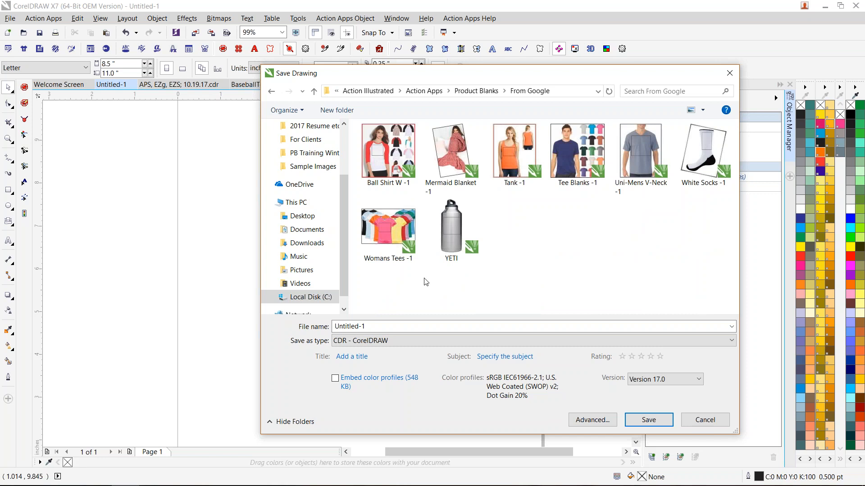
- Look through the available save formats, then switch to File Explorer to view the From Google folder
{"action": "left_click", "coordinate": [477, 341]}
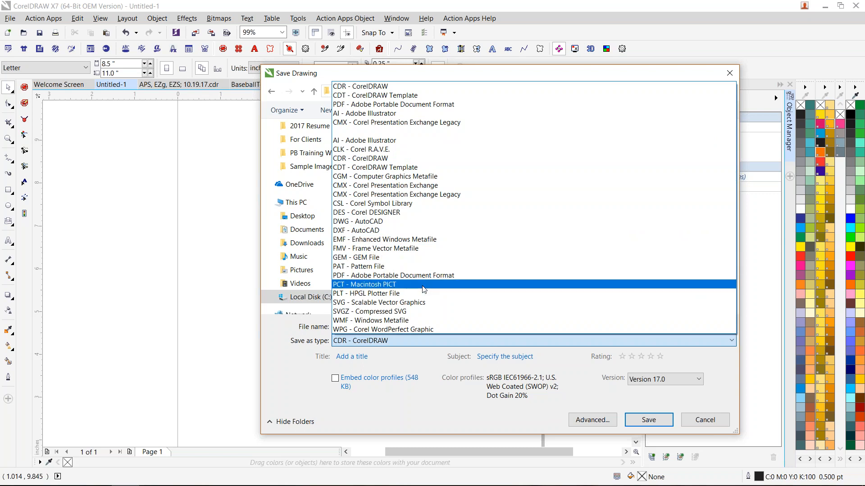
{"action": "left_click", "coordinate": [454, 129]}
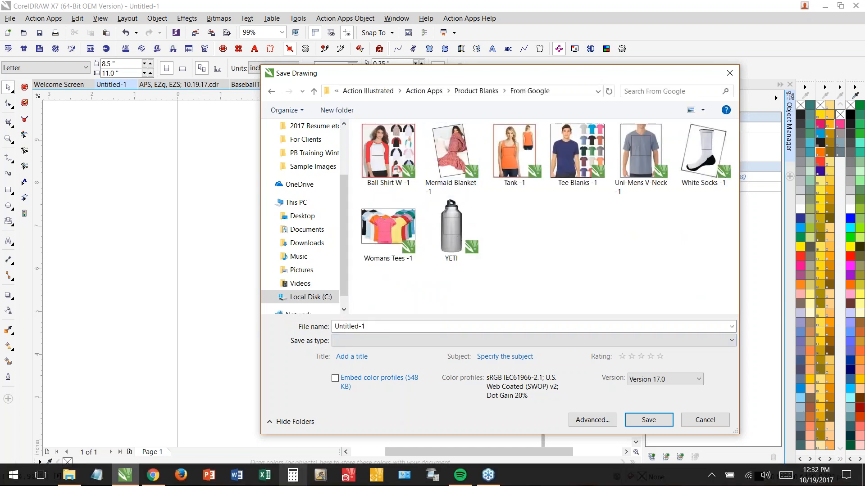
{"action": "left_click", "coordinate": [70, 478]}
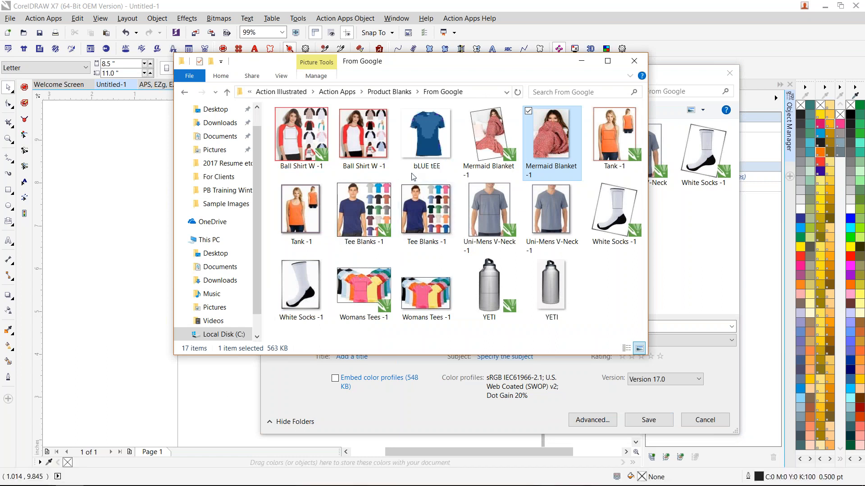
- Save the drawing under the name bLUE tEE in the From Google folder, using the CDR - CorelDRAW file type
{"action": "left_click", "coordinate": [713, 301]}
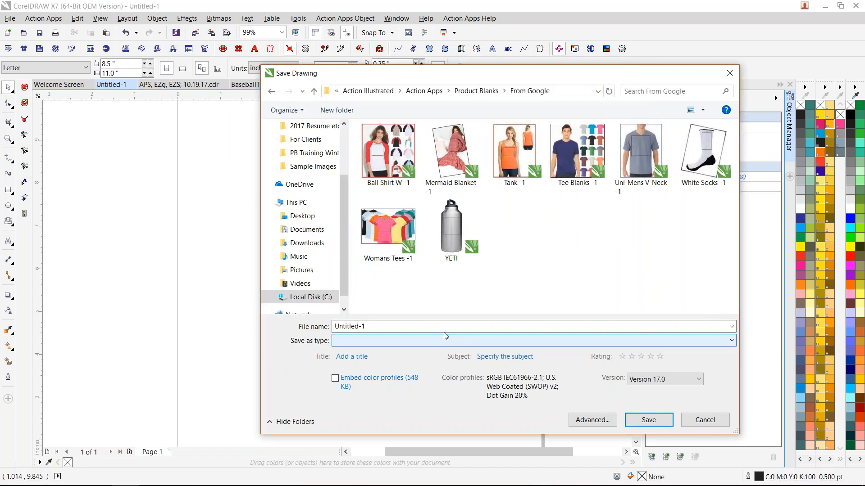
{"action": "type", "text": "bLUE tEE"}
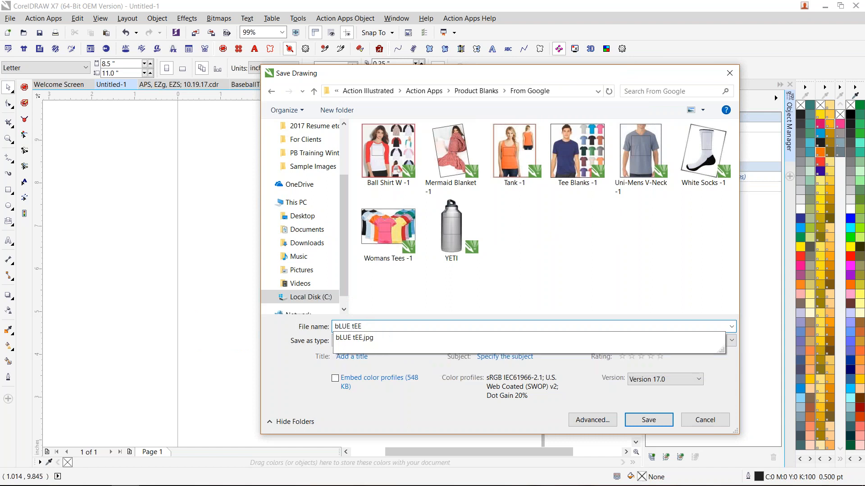
{"action": "left_click", "coordinate": [412, 395]}
{"action": "left_click", "coordinate": [640, 423]}
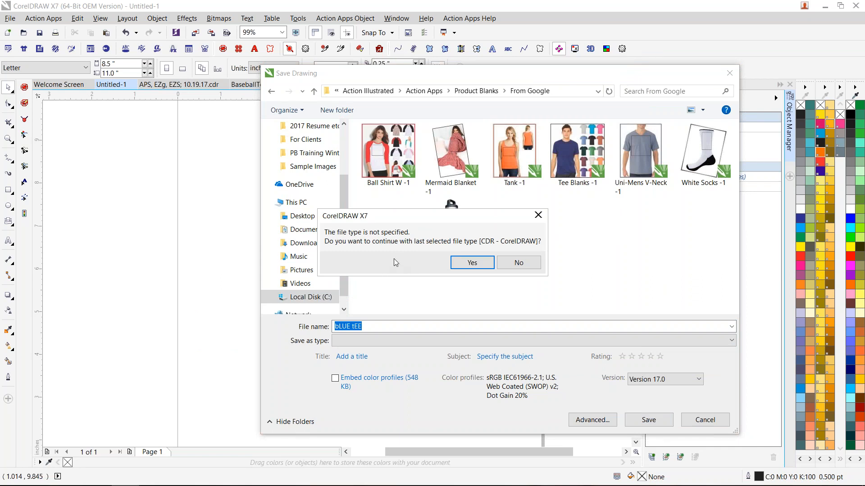
{"action": "left_click", "coordinate": [466, 266]}
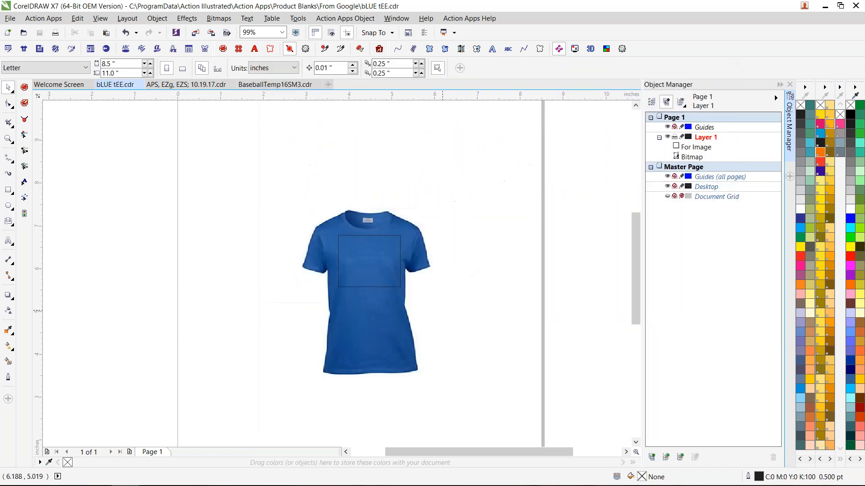
- Copy the round palm-beach artwork from the APS, EZg, EZS; 10.19.17.cdr document into a new blank document
{"action": "left_click", "coordinate": [195, 84]}
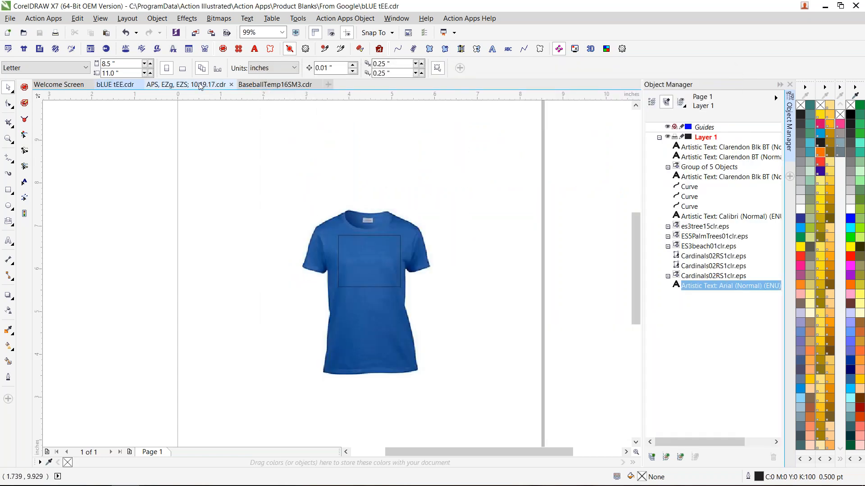
{"action": "scroll", "coordinate": [436, 300], "scroll_direction": "down", "scroll_amount": 2}
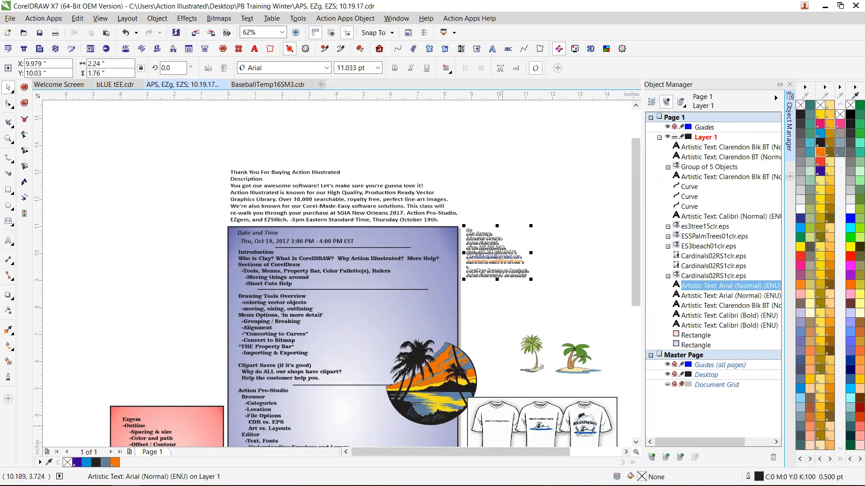
{"action": "left_click", "coordinate": [450, 405]}
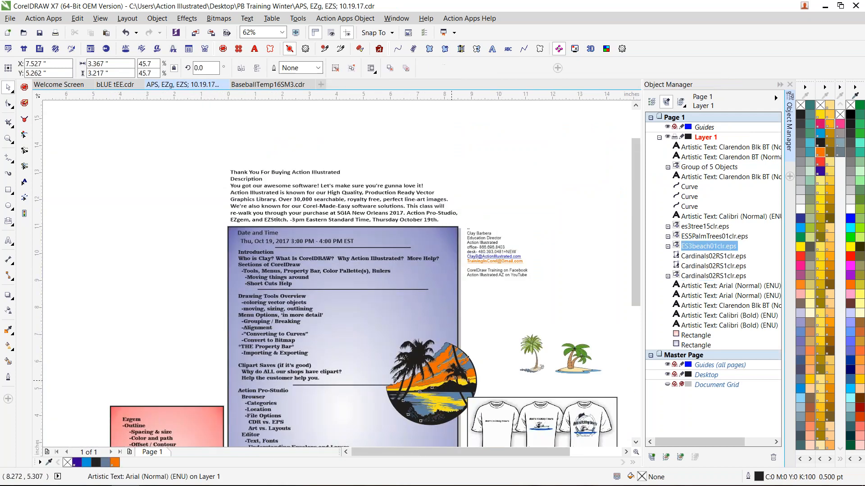
{"action": "left_click", "coordinate": [321, 85]}
{"action": "key", "text": "ctrl+v"}
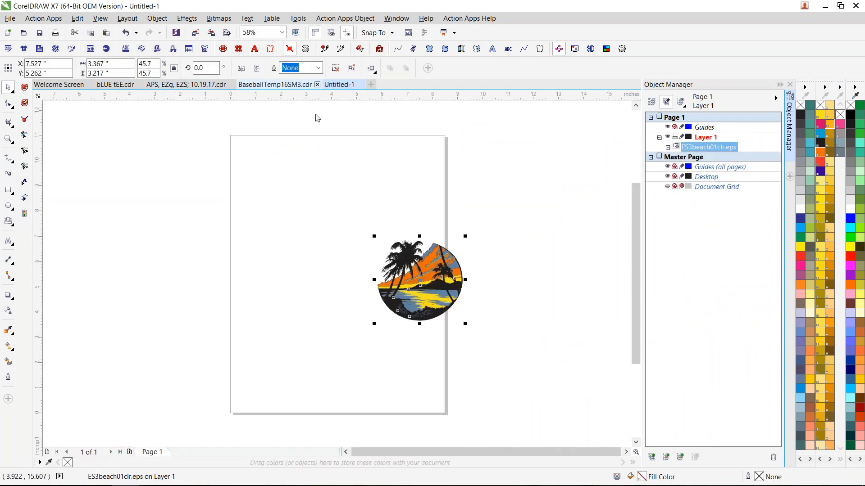
- Place the beach artwork on the bLUE tEE.cdr product blank and generate an order form from that mockup with the OrderForm1 template
{"action": "left_click", "coordinate": [25, 49]}
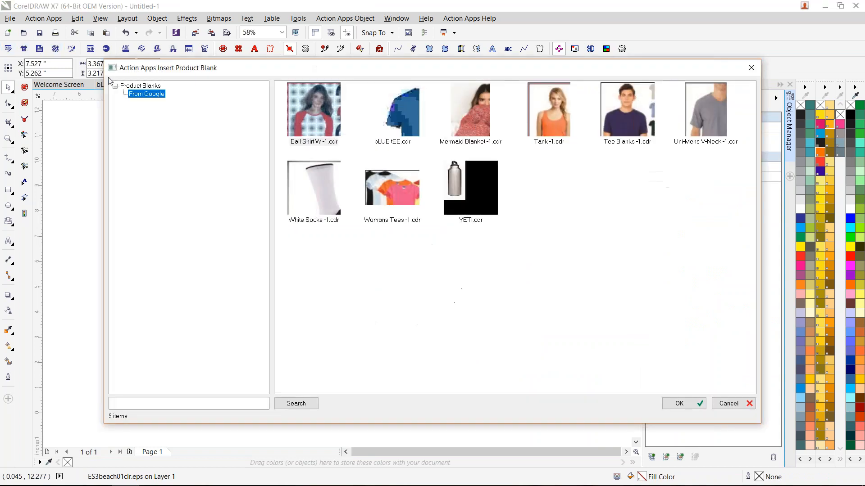
{"action": "double_click", "coordinate": [399, 109]}
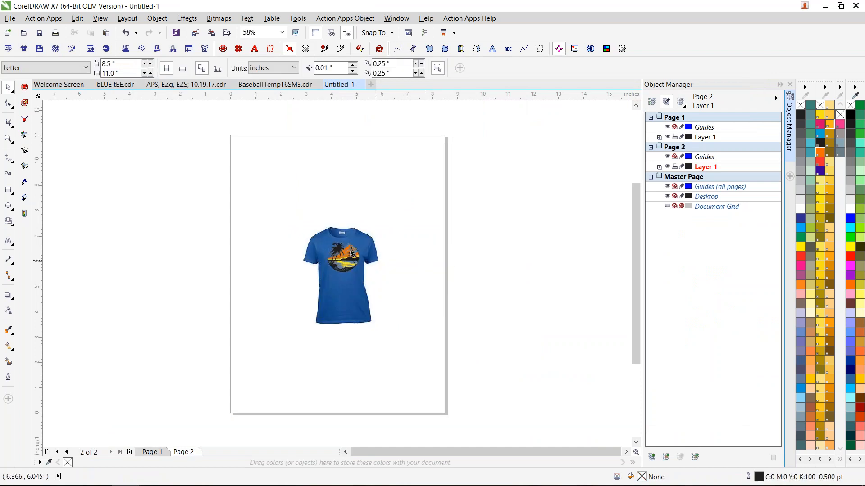
{"action": "left_click", "coordinate": [39, 49]}
{"action": "double_click", "coordinate": [381, 109]}
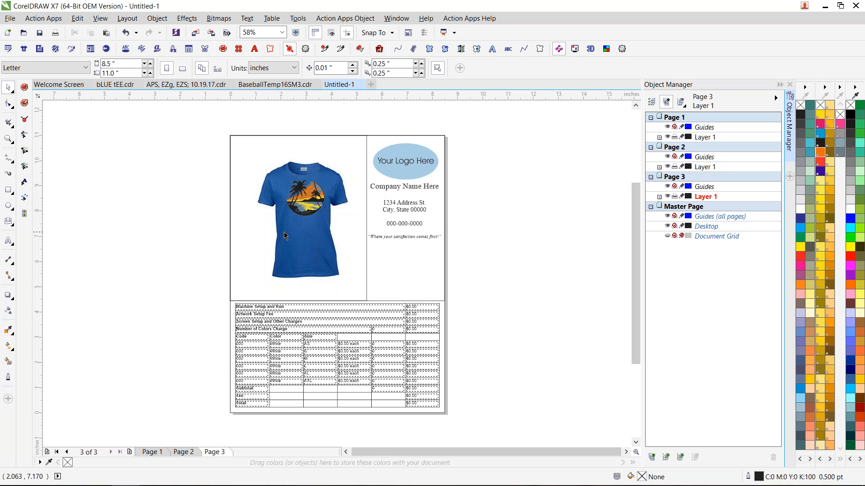
- Ungroup the T-shirt mockup from the order form and delete the mockup
{"action": "left_click", "coordinate": [344, 222]}
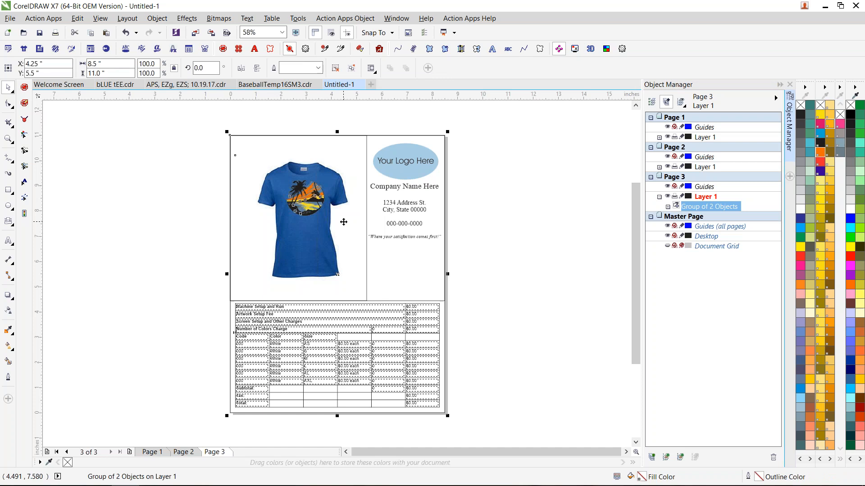
{"action": "key", "text": "ctrl+u"}
{"action": "left_click_drag", "start_coordinate": [301, 212], "coordinate": [151, 193]}
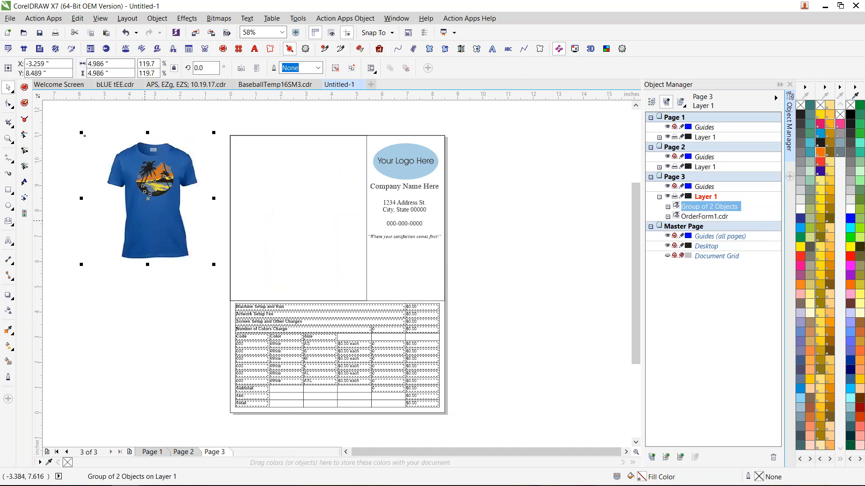
{"action": "key", "text": "Delete"}
- Ungroup the order form layout into separately editable objects, keeping it centered on the page
{"action": "left_click", "coordinate": [412, 165]}
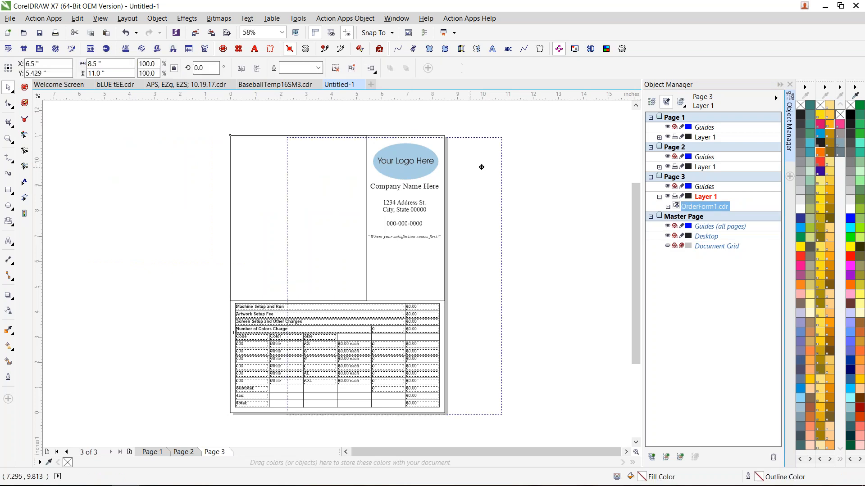
{"action": "left_click_drag", "start_coordinate": [499, 165], "coordinate": [500, 165]}
{"action": "key", "text": "p"}
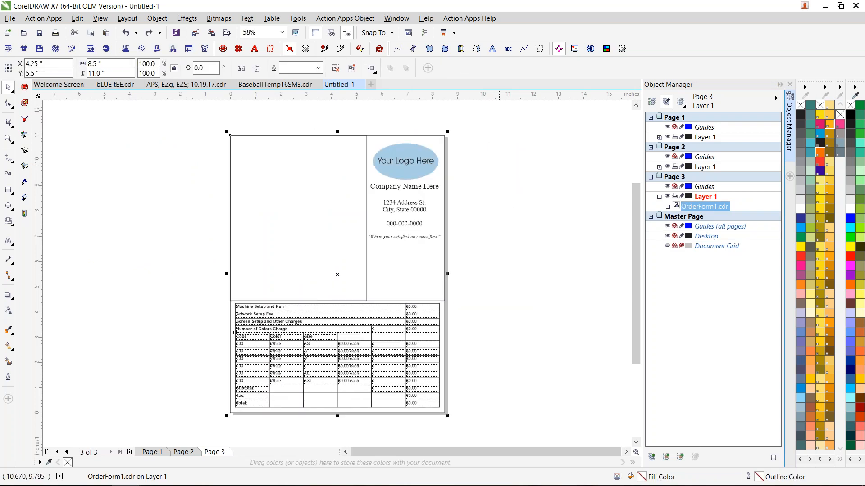
{"action": "key", "text": "ctrl+u"}
{"action": "left_click", "coordinate": [499, 166]}
- Import the graphic AG105C.EPS from the Action Graphics template library onto the order form page
{"action": "left_click", "coordinate": [405, 161]}
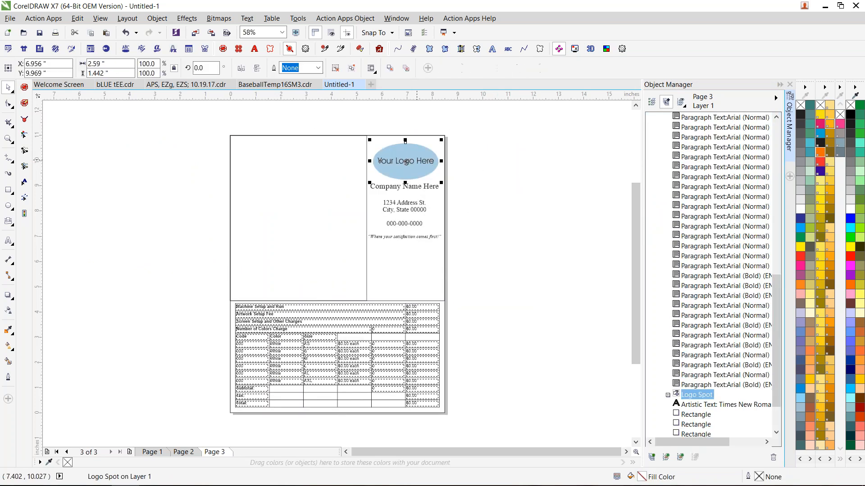
{"action": "left_click", "coordinate": [90, 48]}
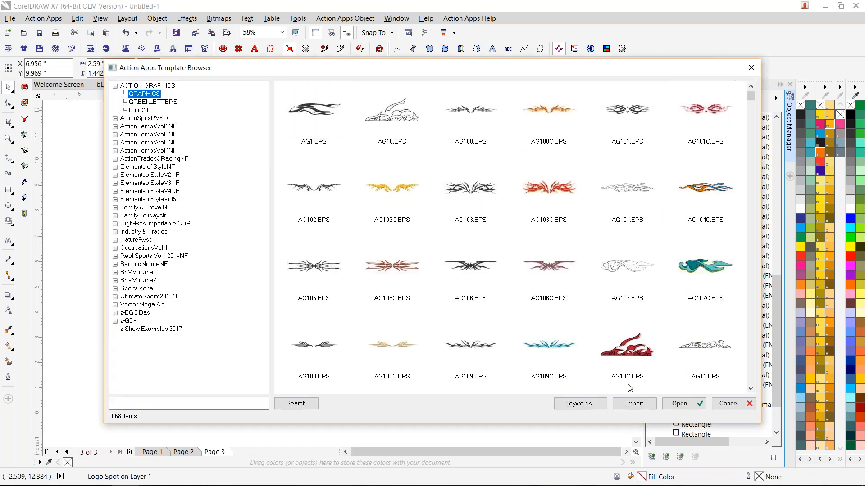
{"action": "left_click", "coordinate": [470, 265]}
{"action": "left_click", "coordinate": [392, 266]}
{"action": "left_click", "coordinate": [631, 407]}
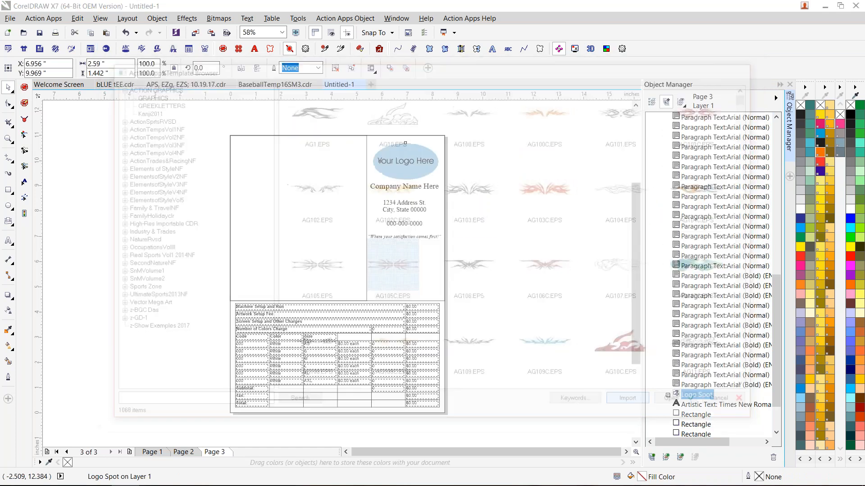
{"action": "key", "text": "Return"}
- Replace the Your Logo Here placeholder with the AG105C graphic and narrow the graphic to fit the company column
{"action": "left_click_drag", "start_coordinate": [340, 279], "coordinate": [455, 168]}
{"action": "left_click", "coordinate": [418, 174]}
{"action": "key", "text": "Delete"}
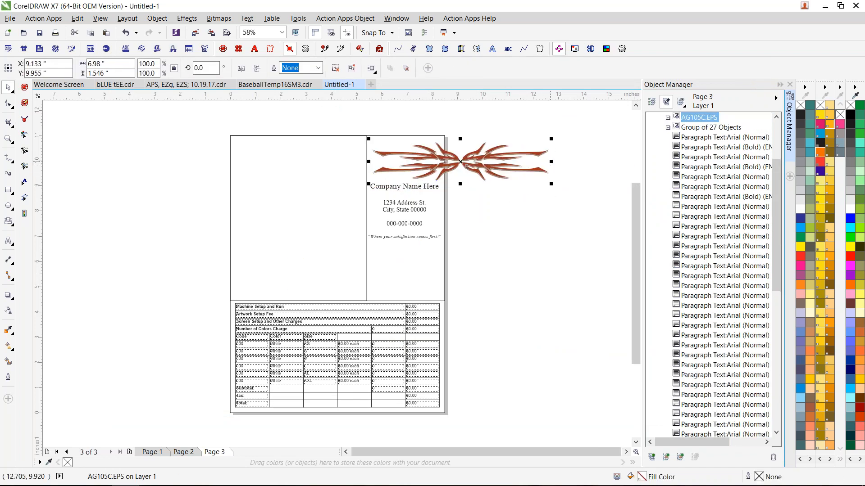
{"action": "left_click_drag", "start_coordinate": [551, 161], "coordinate": [445, 161]}
{"action": "left_click", "coordinate": [482, 196]}
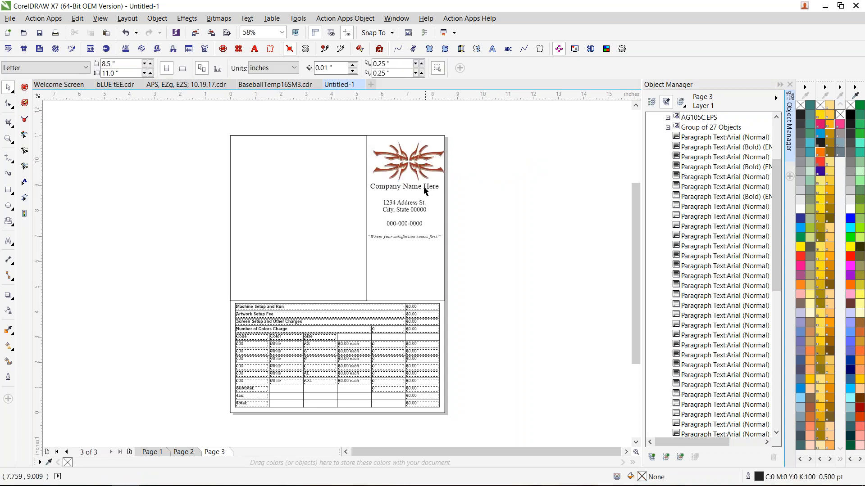
- Change the Company Name Here line of the order form to "We're The Best"
{"action": "left_click", "coordinate": [424, 188]}
{"action": "left_click", "coordinate": [415, 186]}
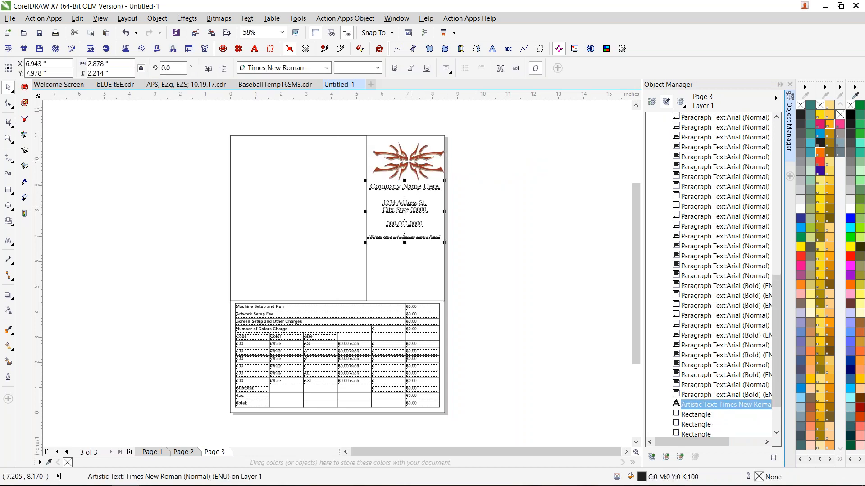
{"action": "scroll", "coordinate": [411, 208], "scroll_direction": "up", "scroll_amount": 2}
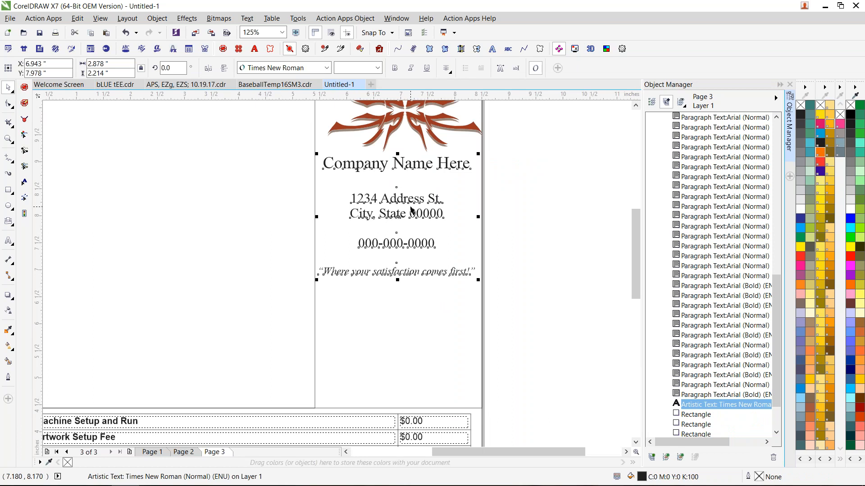
{"action": "key", "text": "F8"}
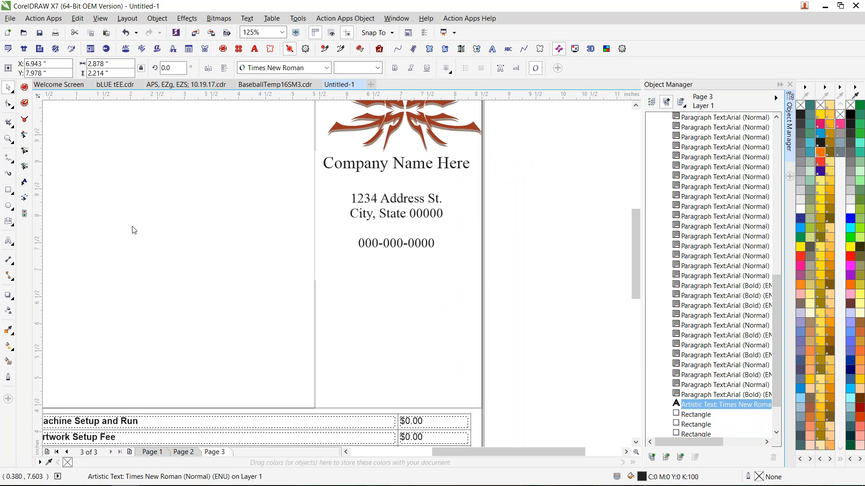
{"action": "left_click_drag", "start_coordinate": [467, 166], "coordinate": [321, 161]}
{"action": "type", "text": "Wer'e"}
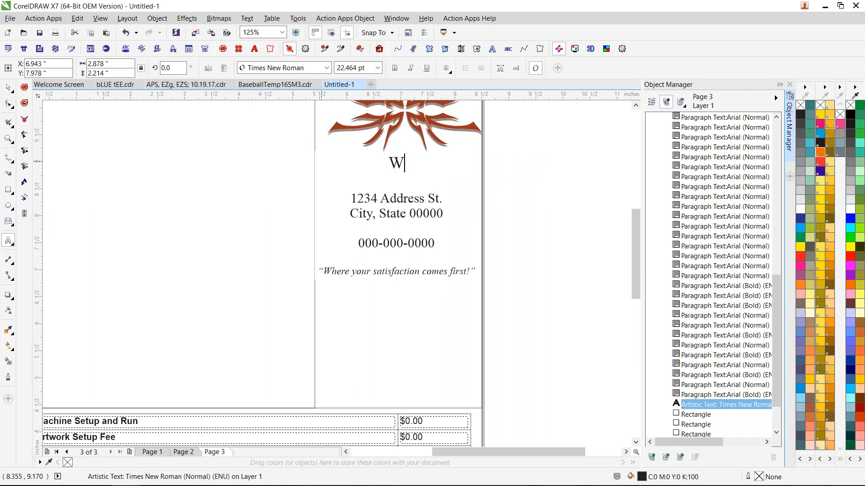
{"action": "key", "text": "BackSpace"}
{"action": "key", "text": "BackSpace"}
{"action": "key", "text": "BackSpace"}
{"action": "type", "text": ";'r"}
{"action": "key", "text": "BackSpace"}
{"action": "key", "text": "BackSpace"}
{"action": "key", "text": "BackSpace"}
{"action": "key", "text": "Return"}
{"action": "key", "text": "BackSpace"}
{"action": "type", "text": "'re "}
{"action": "type", "text": "The Best"}
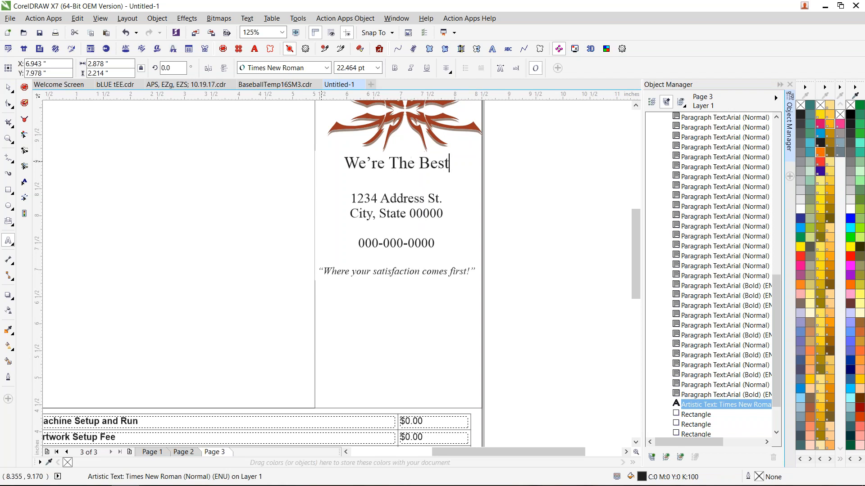
- Replace the placeholder street address line beneath the company name with "Print Shop"
{"action": "left_click", "coordinate": [414, 198]}
{"action": "key", "text": "BackSpace"}
{"action": "key", "text": "BackSpace"}
{"action": "key", "text": "BackSpace"}
{"action": "key", "text": "BackSpace"}
{"action": "key", "text": "BackSpace"}
{"action": "key", "text": "BackSpace"}
{"action": "key", "text": "BackSpace"}
{"action": "key", "text": "BackSpace"}
{"action": "key", "text": "BackSpace"}
{"action": "key", "text": "BackSpace"}
{"action": "key", "text": "BackSpace"}
{"action": "key", "text": "BackSpace"}
{"action": "key", "text": "BackSpace"}
{"action": "key", "text": "BackSpace"}
{"action": "key", "text": "BackSpace"}
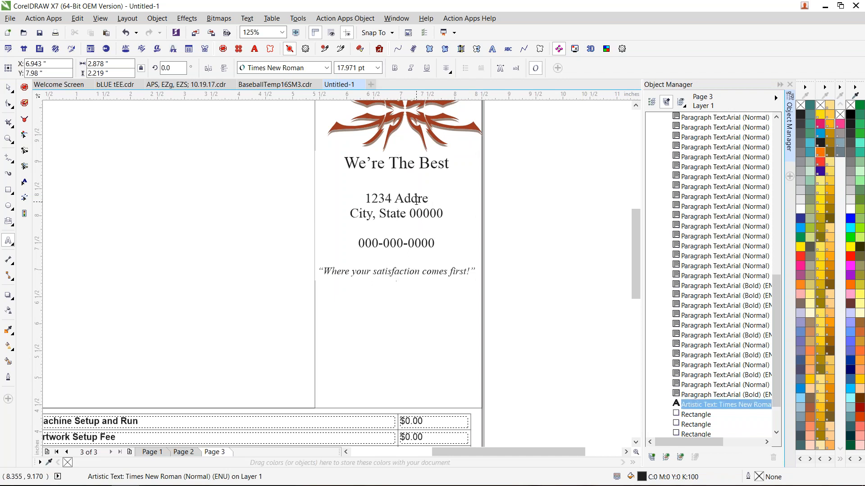
{"action": "key", "text": "BackSpace"}
{"action": "type", "text": "Print Shopp"}
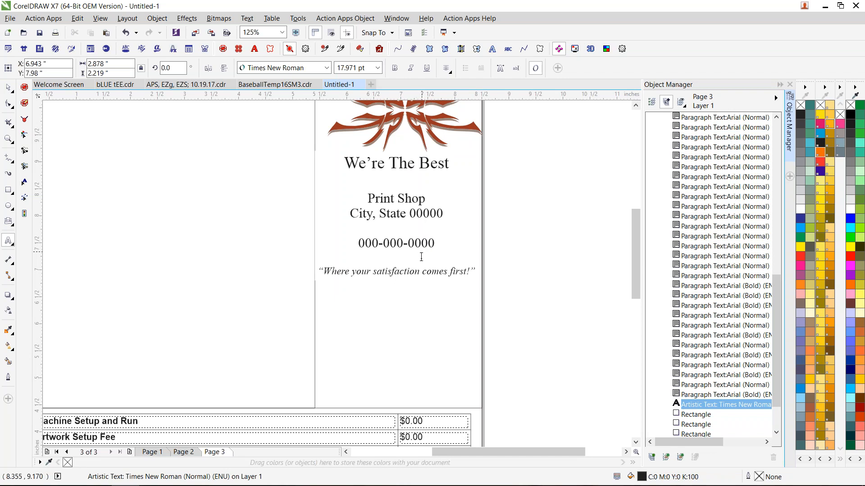
- Move the company text block into the upper corner of the large empty mockup box and set its font to ArtBrush
{"action": "scroll", "coordinate": [237, 294], "scroll_direction": "down", "scroll_amount": 1}
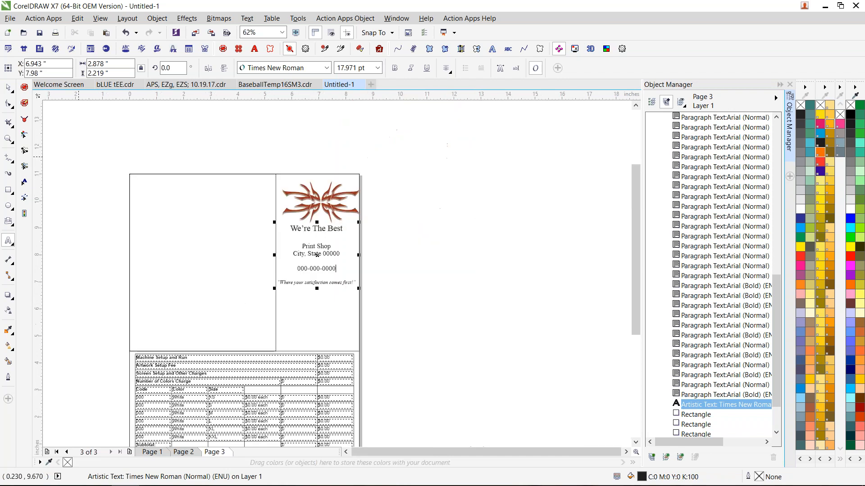
{"action": "left_click", "coordinate": [8, 87]}
{"action": "left_click_drag", "start_coordinate": [317, 255], "coordinate": [168, 211]}
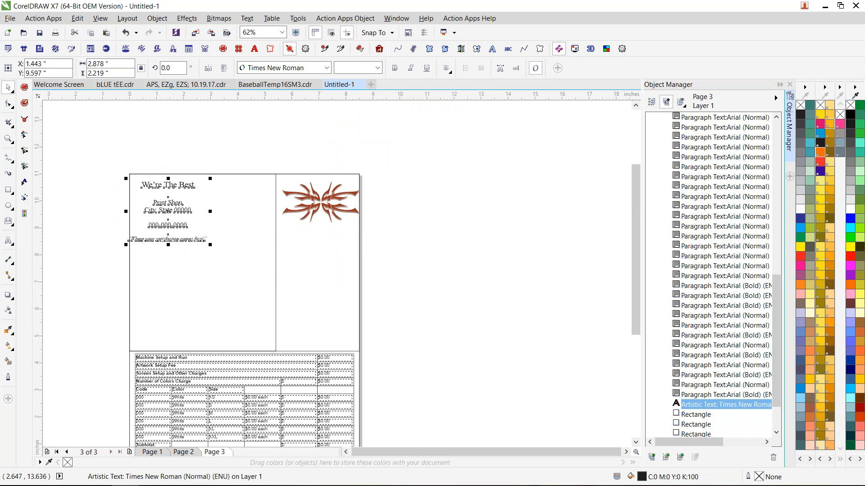
{"action": "left_click", "coordinate": [326, 68]}
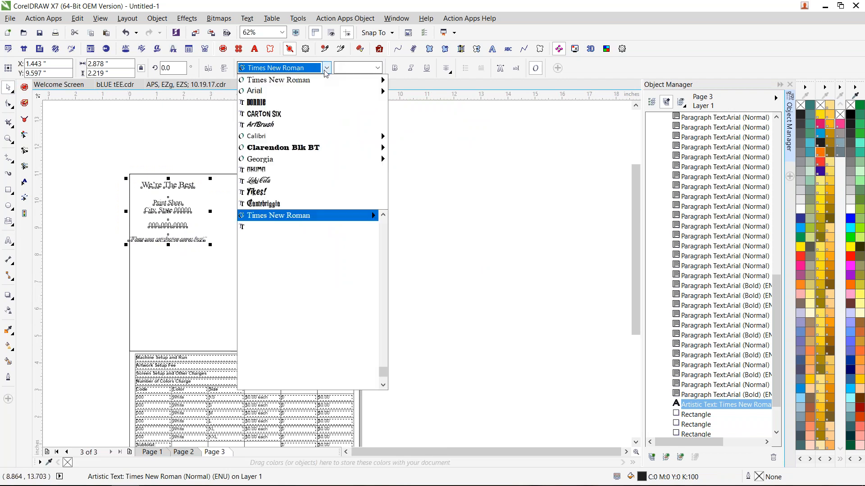
{"action": "left_click", "coordinate": [306, 125]}
{"action": "left_click", "coordinate": [220, 230]}
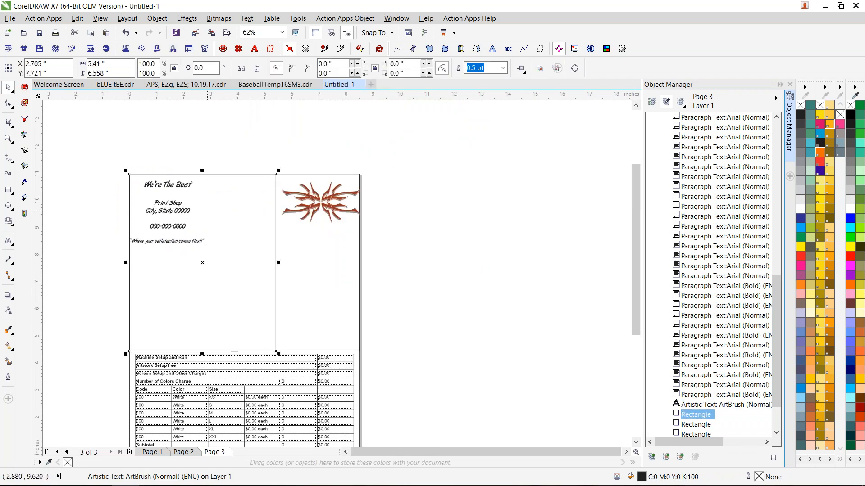
{"action": "left_click", "coordinate": [617, 374]}
- Delete the order table rows from Number of Colors Charge down through the size L row
{"action": "left_click_drag", "start_coordinate": [634, 329], "coordinate": [630, 353]}
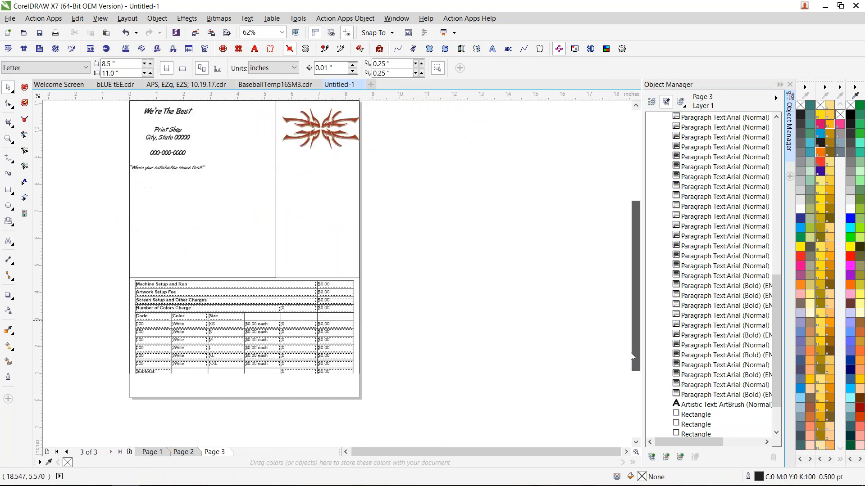
{"action": "left_click", "coordinate": [244, 333]}
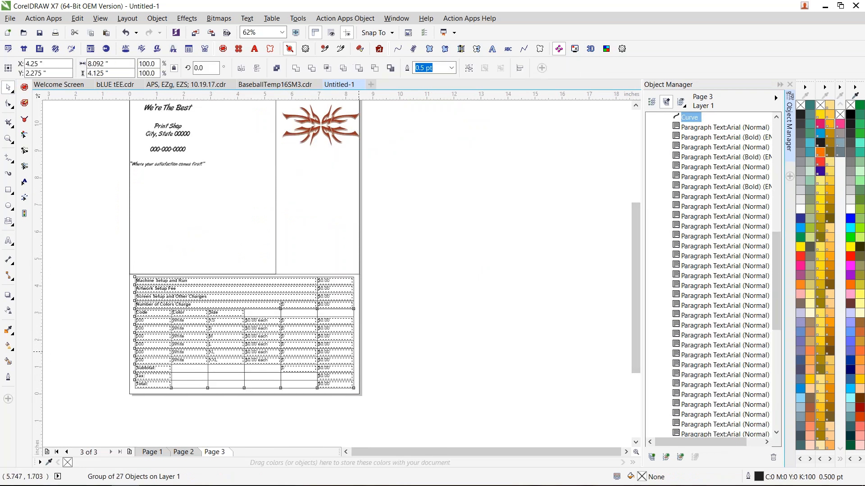
{"action": "left_click", "coordinate": [422, 316]}
{"action": "left_click_drag", "start_coordinate": [433, 300], "coordinate": [72, 354]}
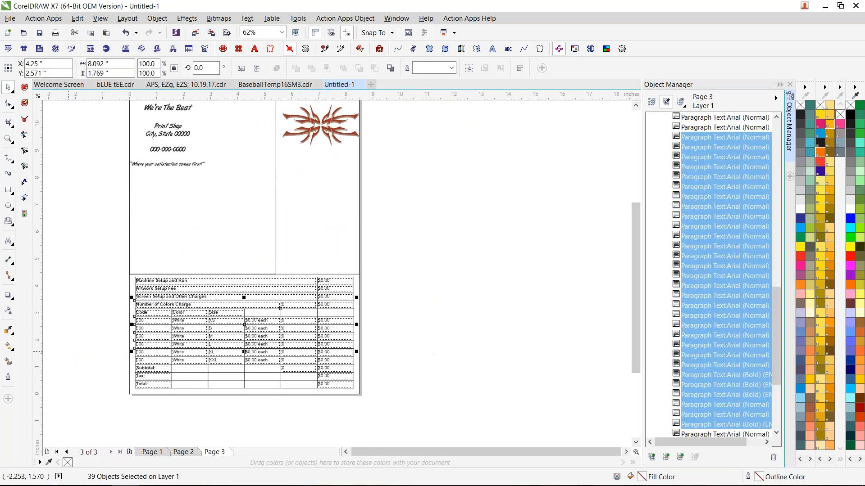
{"action": "key", "text": "Delete"}
{"action": "mouse_move", "coordinate": [108, 268]}
{"action": "left_mouse_down"}
{"action": "mouse_move", "coordinate": [344, 316]}
{"action": "mouse_move", "coordinate": [243, 301]}
{"action": "mouse_move", "coordinate": [167, 311]}
{"action": "left_mouse_up"}
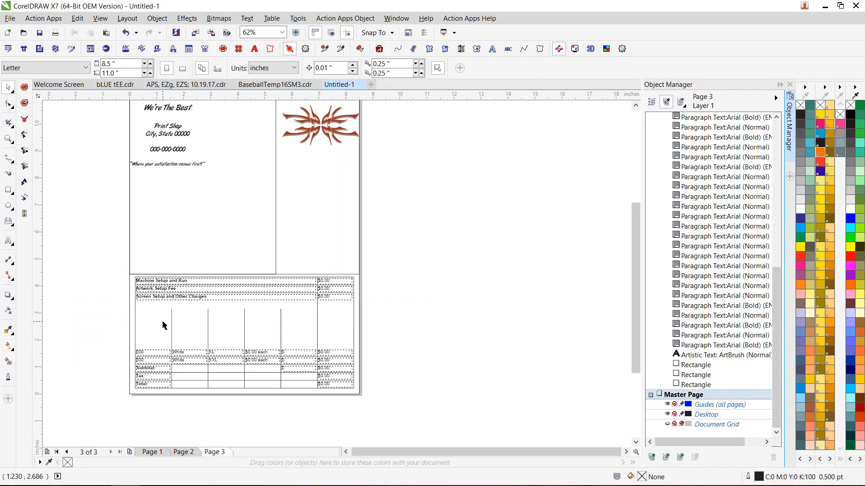
- Move the three setup charge rows down to just above the XL row and delete the leftover vertical lines from the vacated area
{"action": "scroll", "coordinate": [162, 320], "scroll_direction": "up", "scroll_amount": 2}
{"action": "left_click_drag", "start_coordinate": [76, 225], "coordinate": [579, 295]}
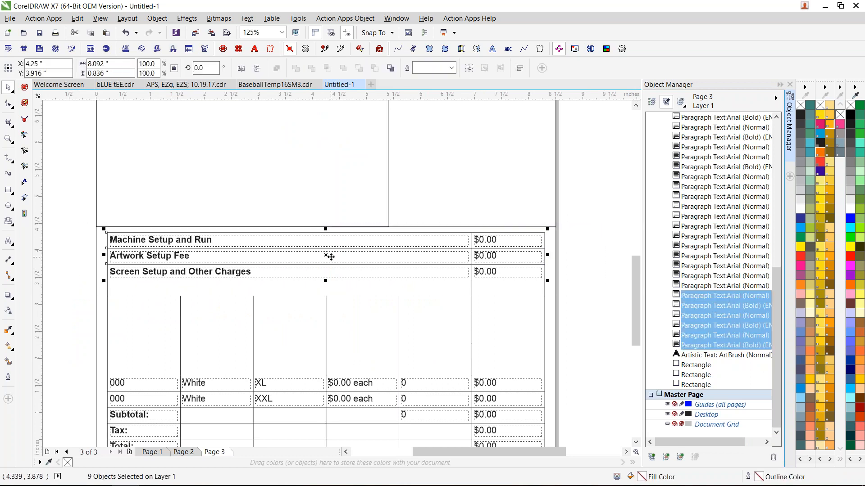
{"action": "left_click_drag", "start_coordinate": [328, 253], "coordinate": [322, 353]}
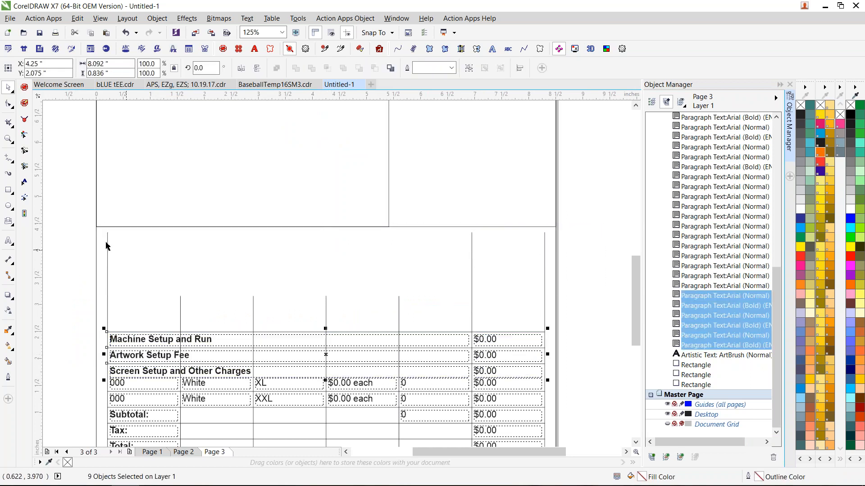
{"action": "left_click", "coordinate": [109, 254]}
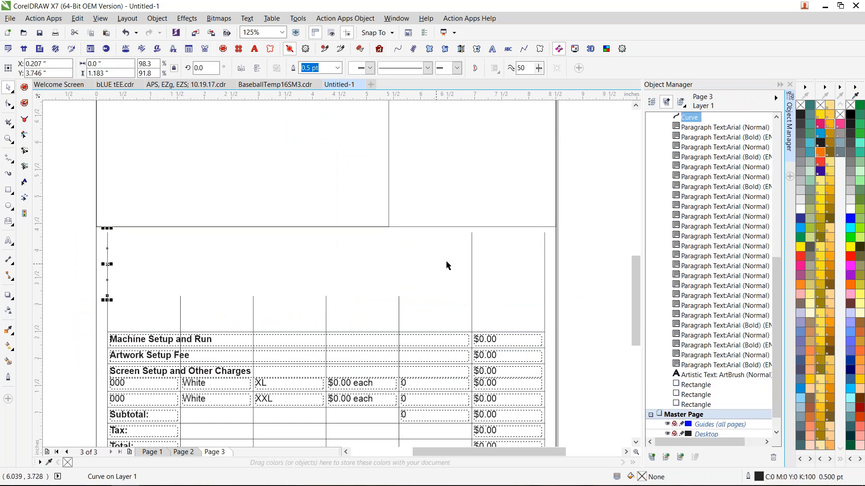
{"action": "key", "text": "Delete"}
{"action": "left_click_drag", "start_coordinate": [583, 218], "coordinate": [315, 317]}
{"action": "key", "text": "Delete"}
- Stretch the outer frame down to the remaining table lines and enlarge the mockup box inside it to about 8.22 by 7.55 inches
{"action": "left_click", "coordinate": [446, 218]}
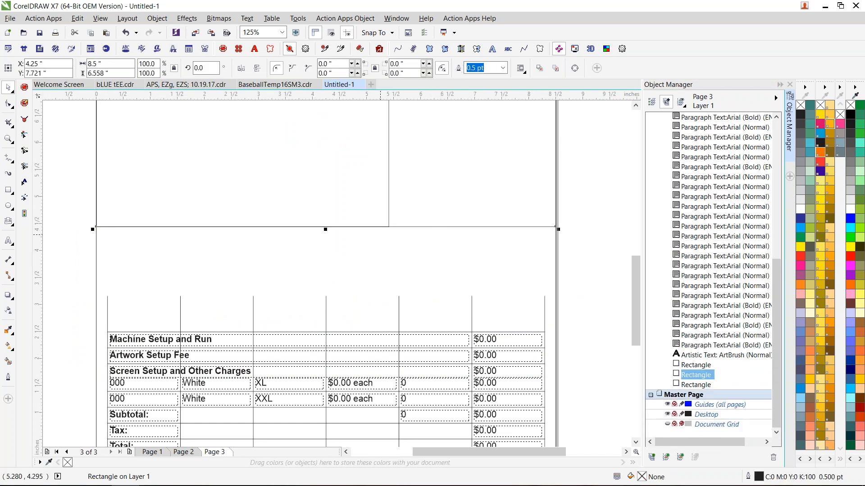
{"action": "left_click_drag", "start_coordinate": [325, 229], "coordinate": [327, 300]}
{"action": "scroll", "coordinate": [401, 298], "scroll_direction": "down", "scroll_amount": 2}
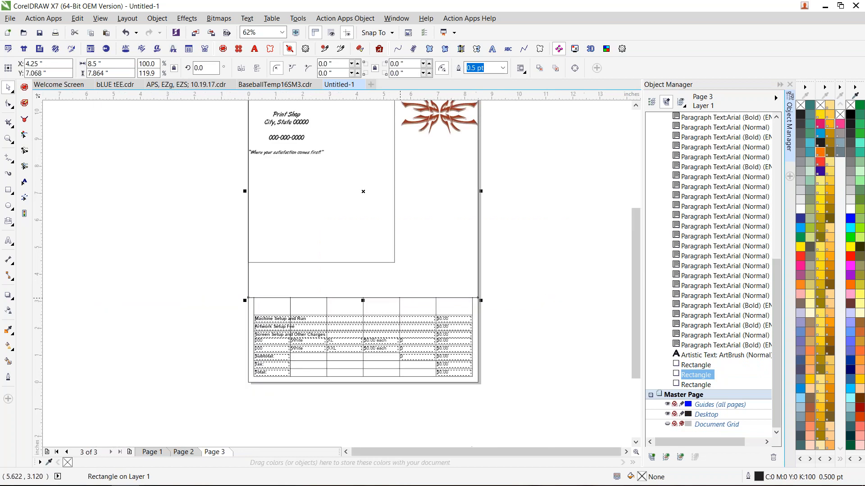
{"action": "left_click", "coordinate": [394, 185]}
{"action": "left_click_drag", "start_coordinate": [407, 174], "coordinate": [471, 175]}
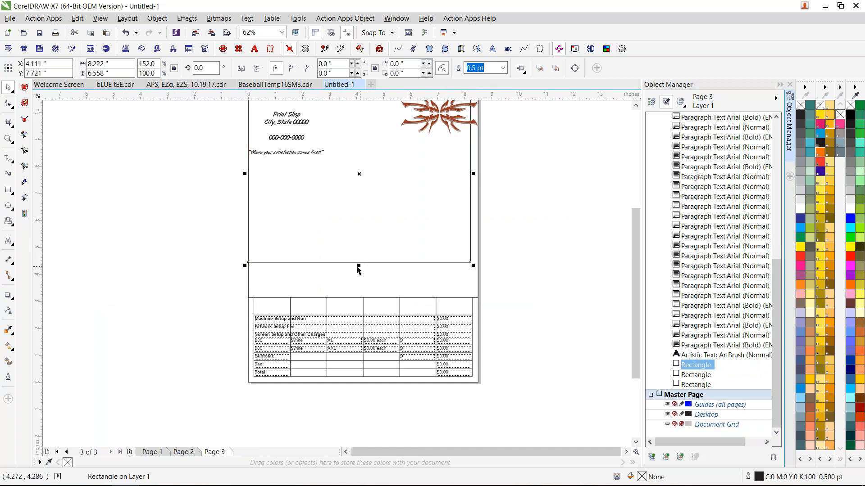
{"action": "left_click_drag", "start_coordinate": [358, 265], "coordinate": [359, 291]}
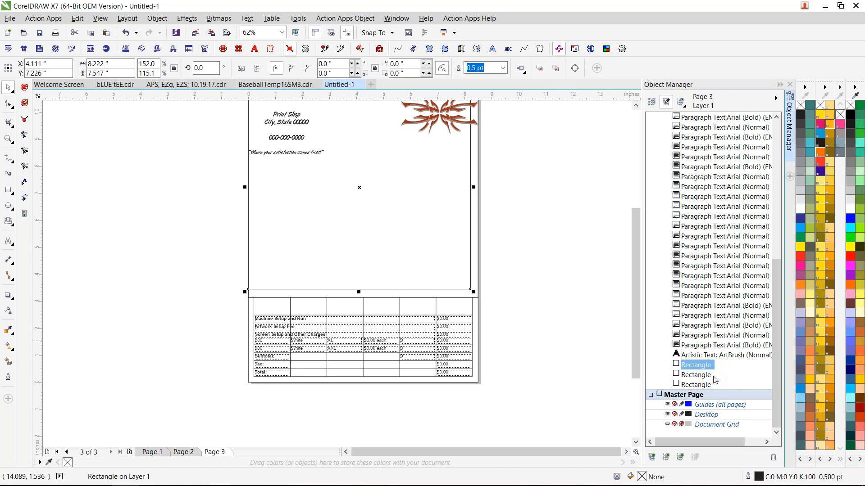
- Rename the enlarged mockup box rectangle as "For Image"
{"action": "left_click", "coordinate": [699, 366]}
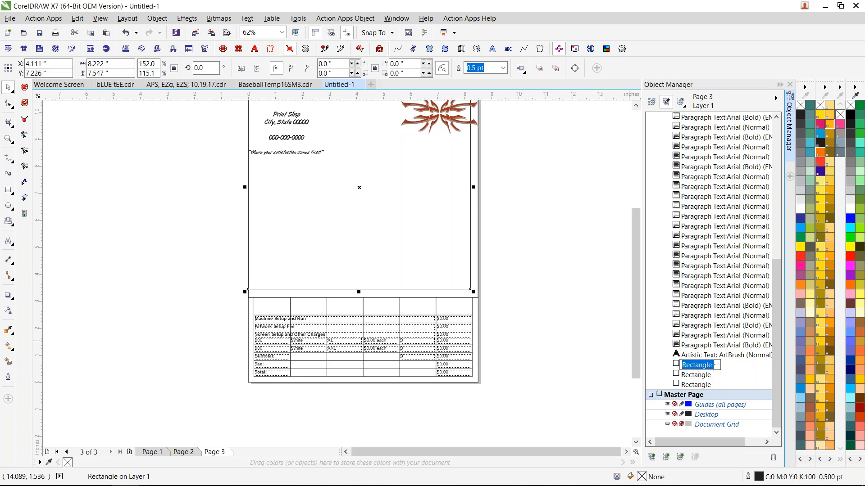
{"action": "type", "text": "For Image"}
{"action": "left_click", "coordinate": [563, 251]}
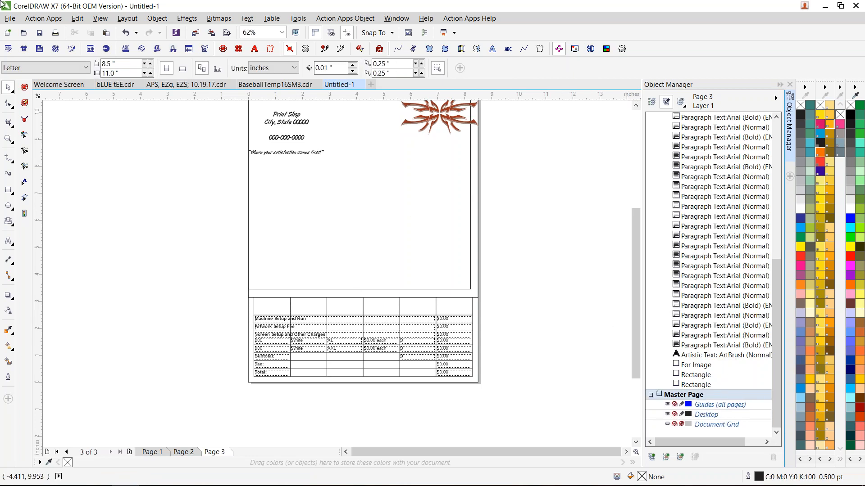
- Export the order form as a JPEG named "Bla 123" in the Action Apps Order Forms folder, proceeding to the JPEG settings
{"action": "left_click", "coordinate": [10, 18]}
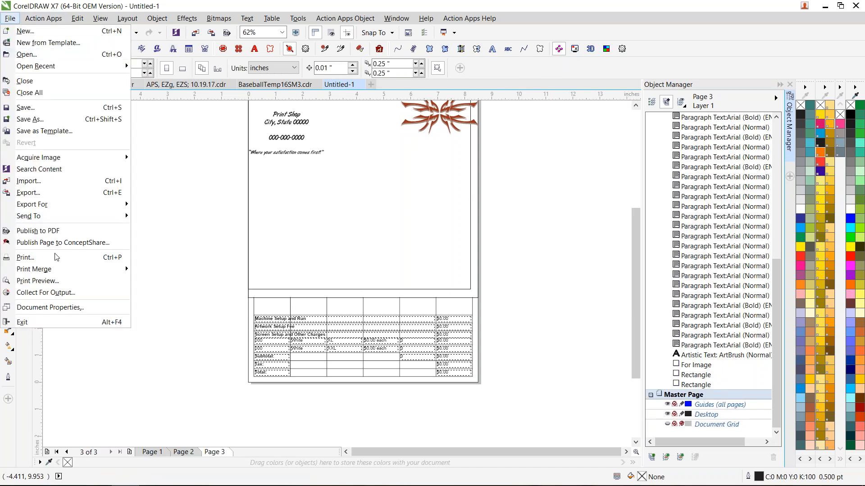
{"action": "left_click", "coordinate": [28, 193]}
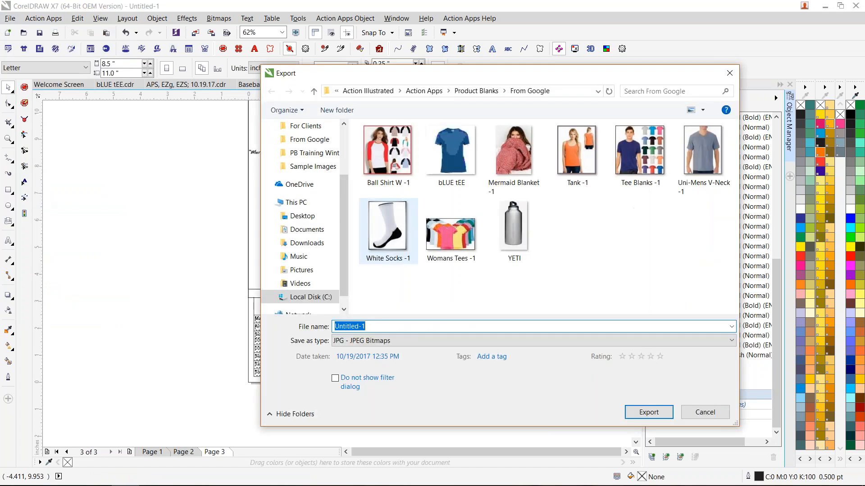
{"action": "left_click", "coordinate": [431, 93]}
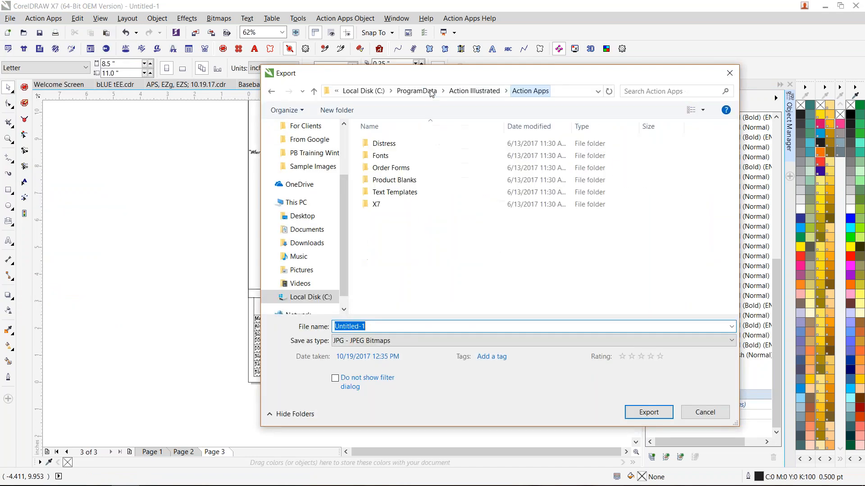
{"action": "double_click", "coordinate": [400, 169]}
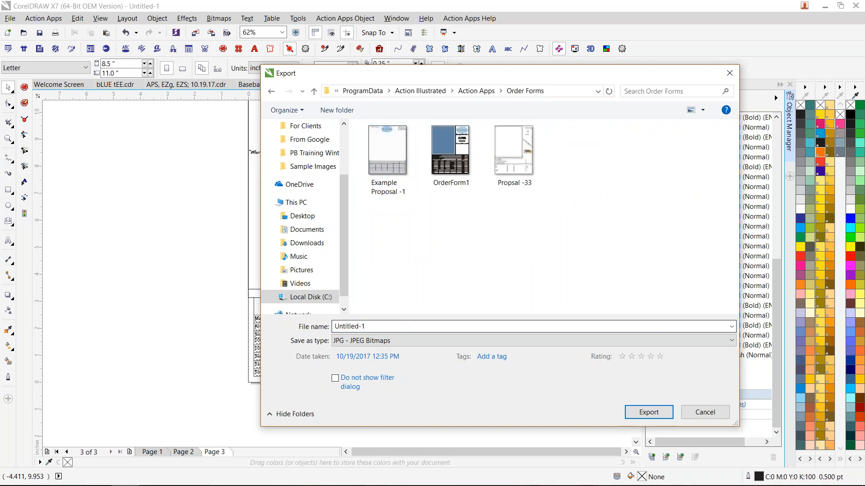
{"action": "left_click", "coordinate": [409, 325]}
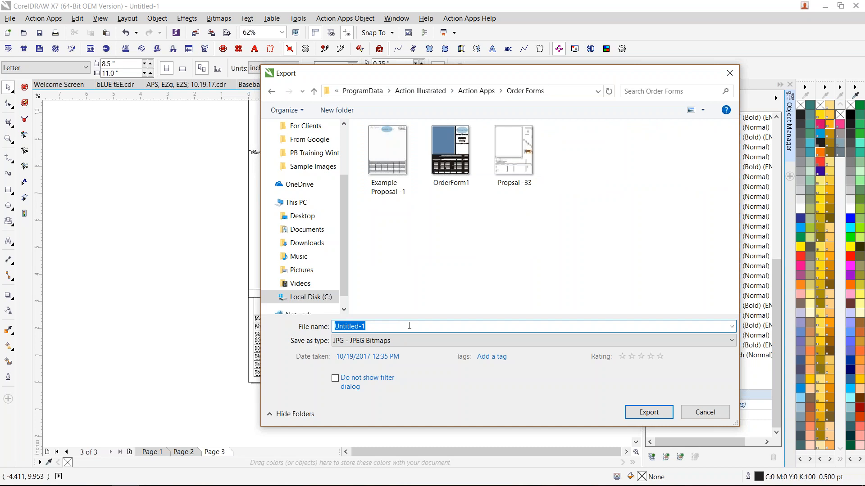
{"action": "type", "text": "Bla 123"}
{"action": "key", "text": "ctrl+a"}
{"action": "left_click", "coordinate": [382, 328]}
{"action": "left_click", "coordinate": [659, 414]}
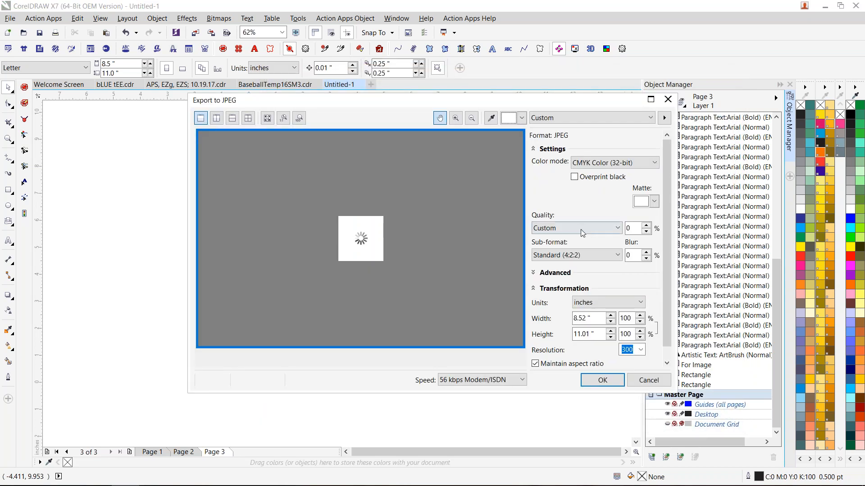
- Set the JPEG quality to Lowest and the resolution to 72, and complete the export
{"action": "left_click", "coordinate": [586, 227]}
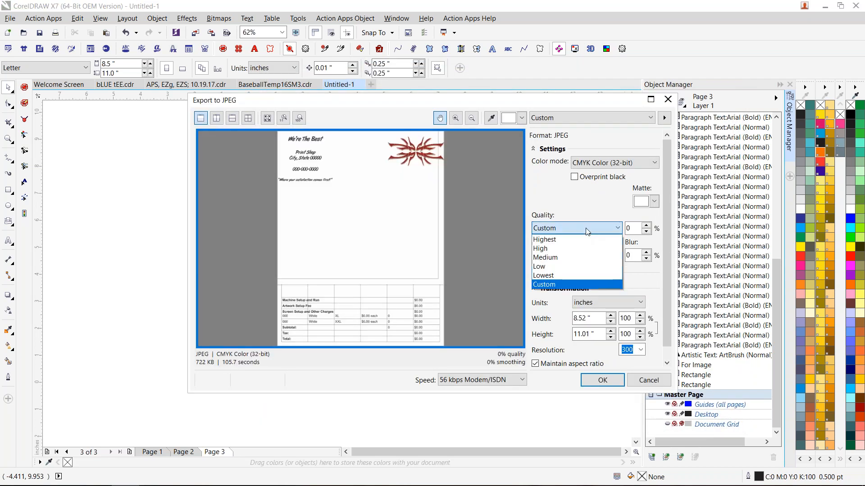
{"action": "left_click", "coordinate": [564, 278]}
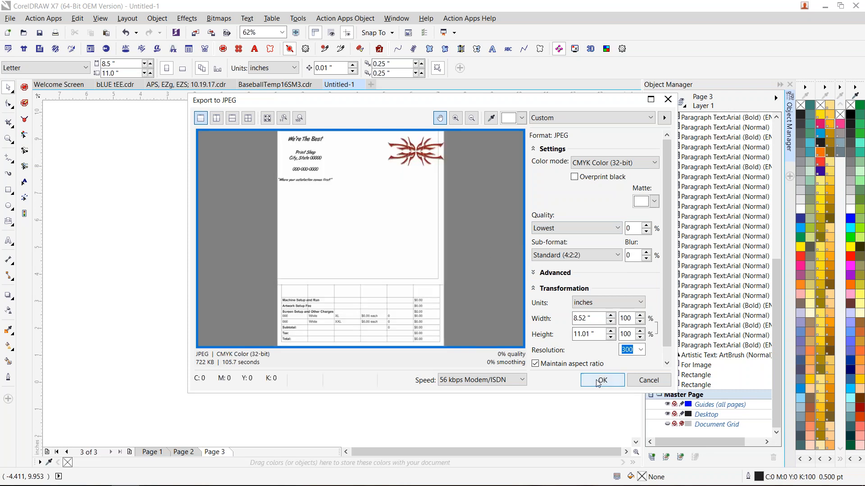
{"action": "left_click", "coordinate": [639, 351]}
{"action": "type", "text": "72"}
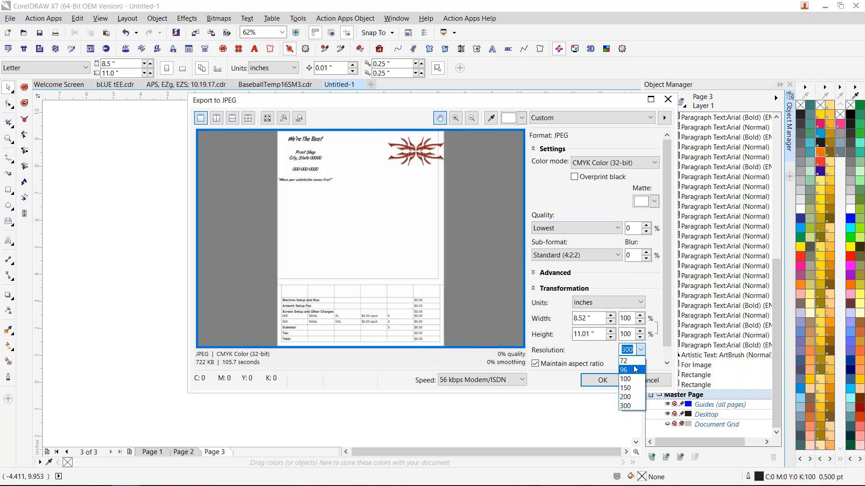
{"action": "key", "text": "Return"}
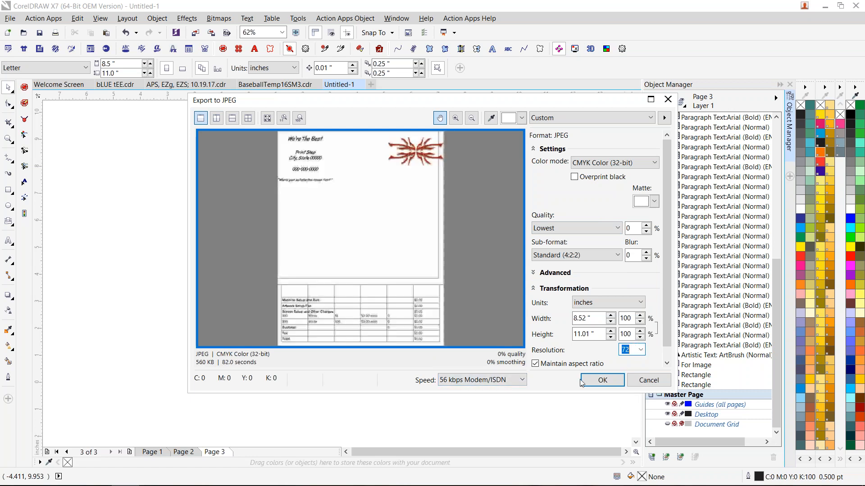
{"action": "left_click", "coordinate": [604, 382]}
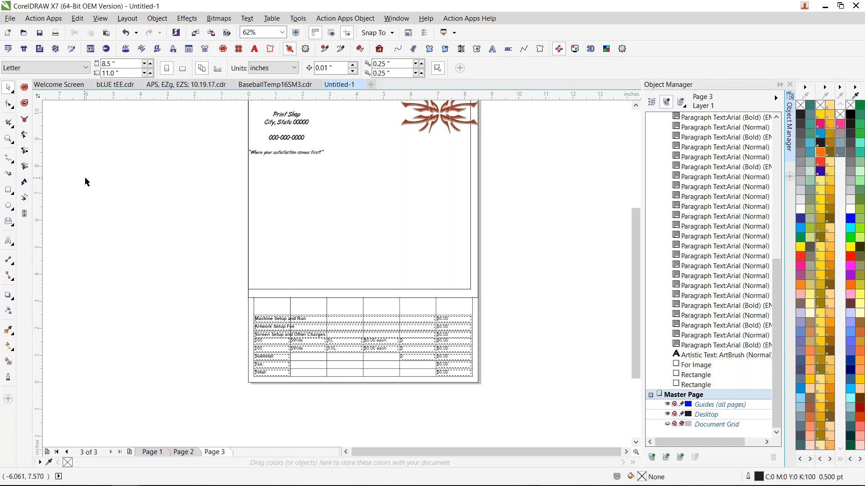
- Check the available order forms, and save the drawing as the CDR file "Bla 123" in the Action Apps Order Forms folder
{"action": "left_click", "coordinate": [39, 49]}
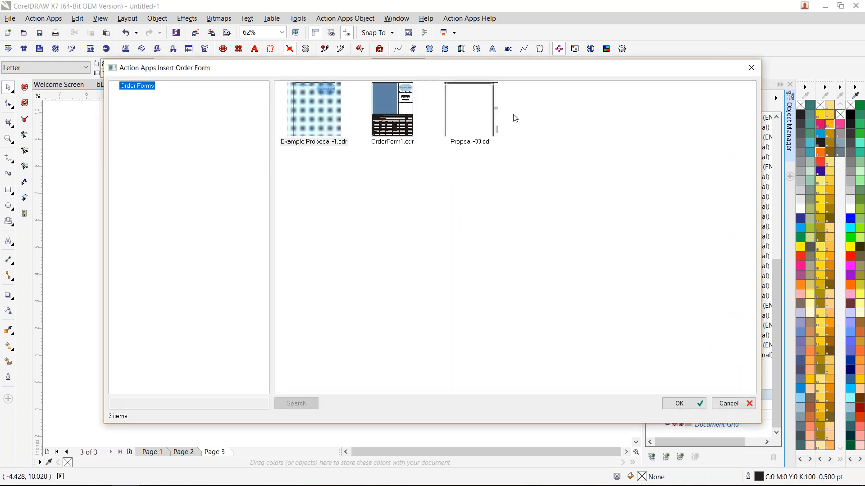
{"action": "left_click", "coordinate": [751, 68]}
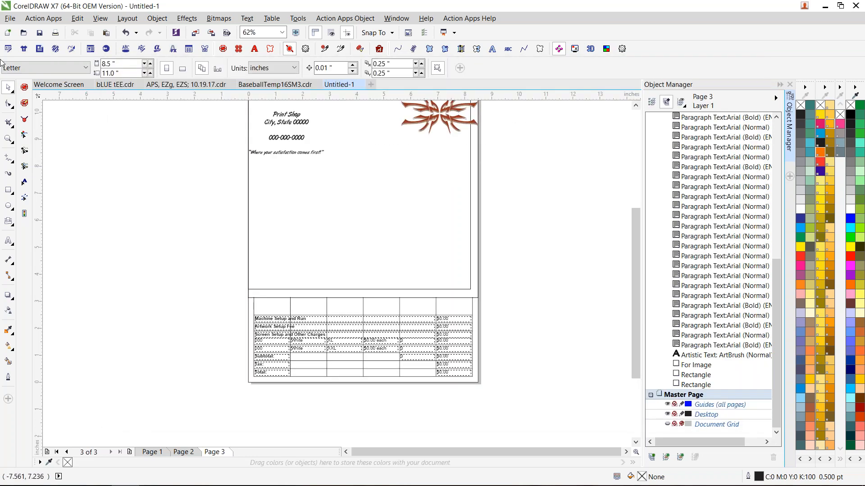
{"action": "left_click", "coordinate": [10, 18]}
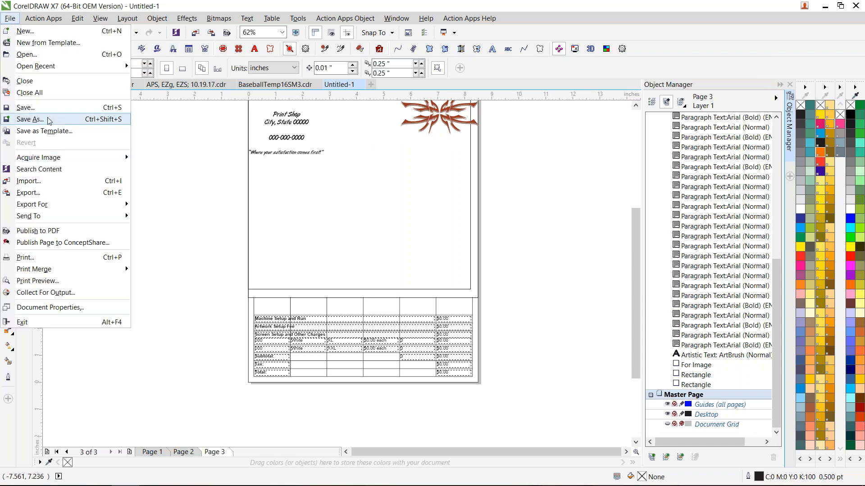
{"action": "left_click", "coordinate": [529, 265]}
{"action": "type", "text": "Bla 123"}
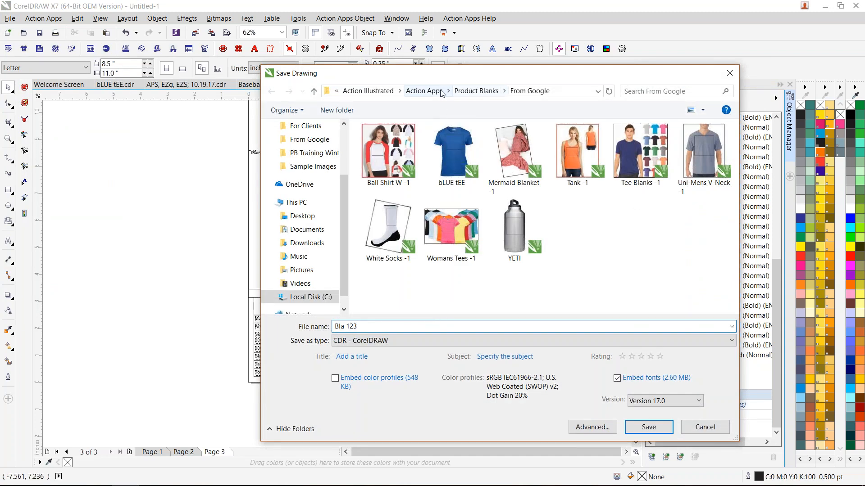
{"action": "left_click", "coordinate": [426, 91]}
{"action": "double_click", "coordinate": [408, 168]}
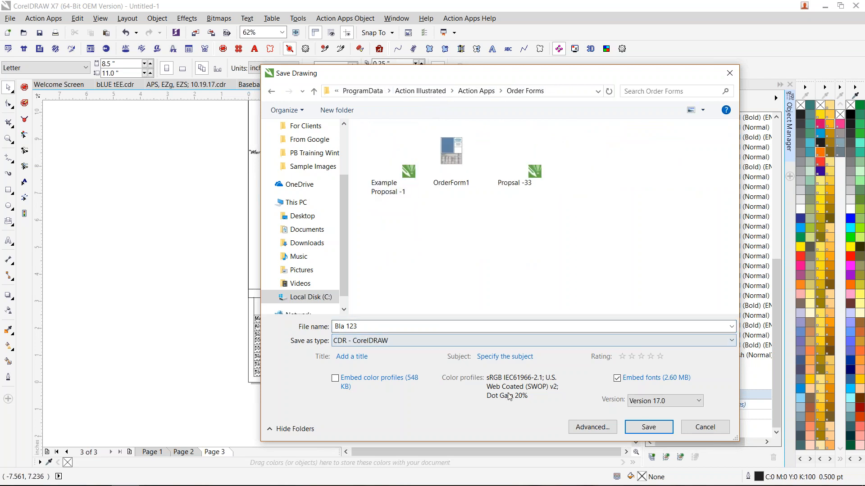
{"action": "left_click", "coordinate": [647, 426]}
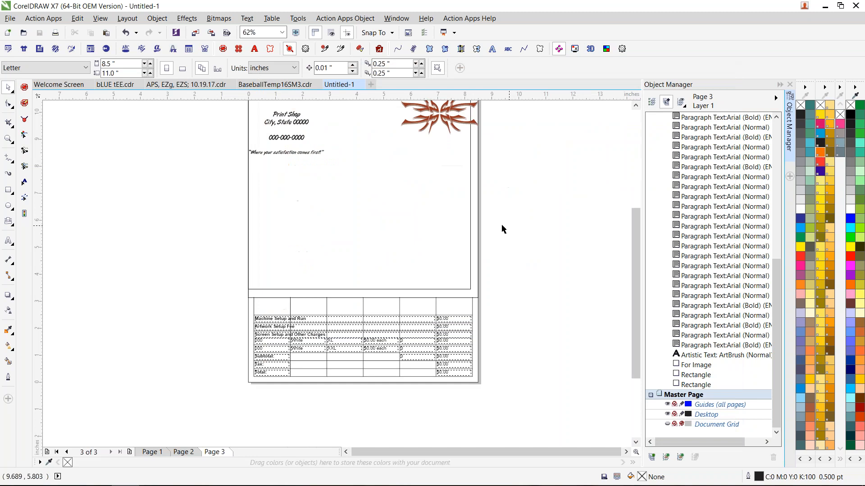
- Switch to the bLUE tEE.cdr document and delete the T-shirt bitmap together with its For Image box
{"action": "left_click", "coordinate": [121, 85]}
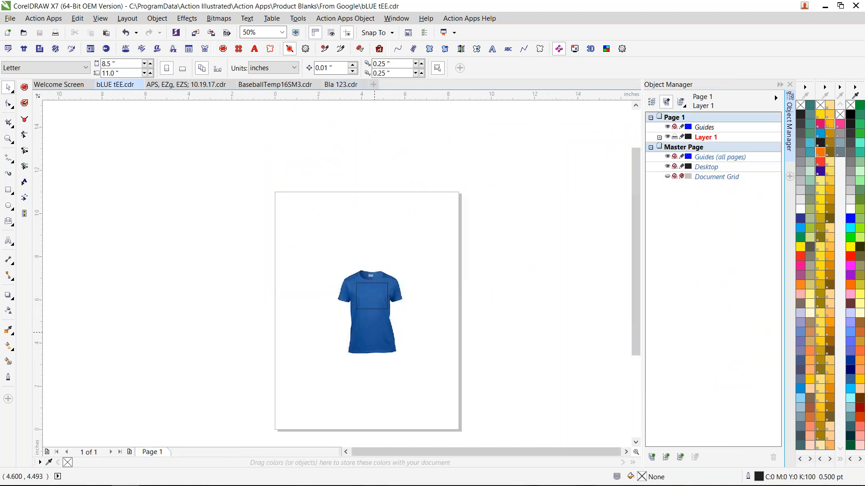
{"action": "left_click", "coordinate": [396, 289]}
{"action": "left_click_drag", "start_coordinate": [546, 175], "coordinate": [296, 366]}
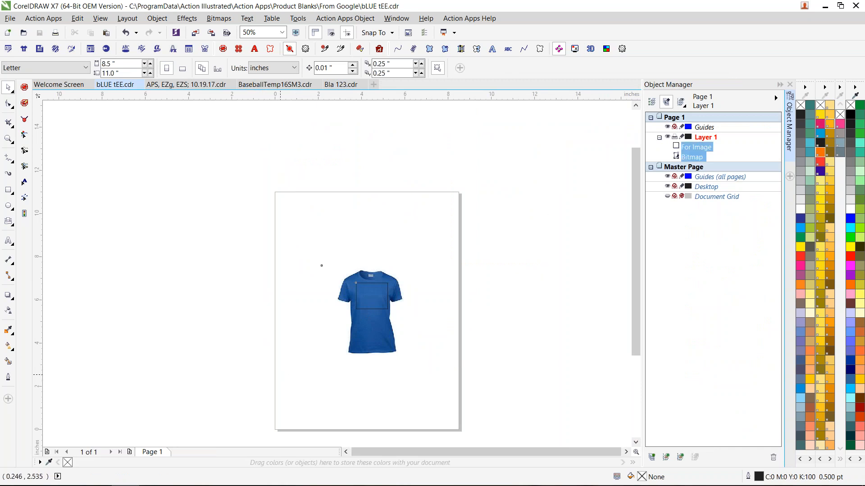
{"action": "key", "text": "Delete"}
- Search the Action Apps template library for "tiger" and open the color tiger basketball artwork Basketball151SM3clr
{"action": "left_click", "coordinate": [106, 49]}
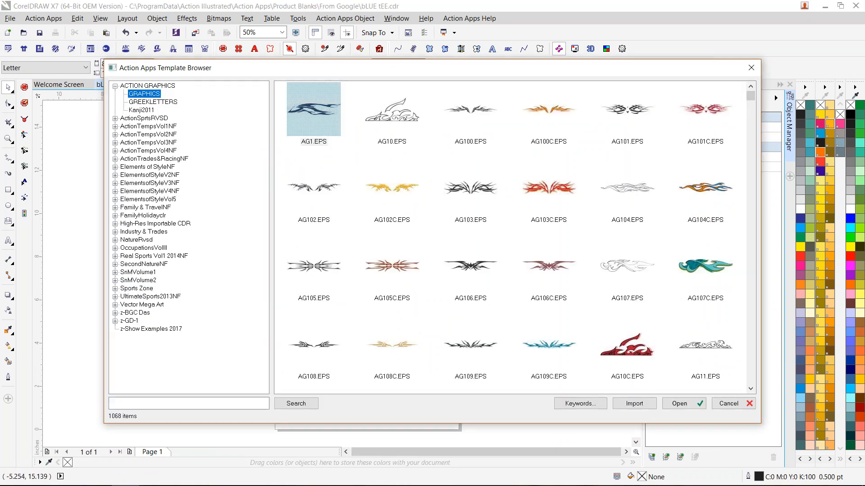
{"action": "left_click", "coordinate": [177, 403]}
{"action": "key", "text": "Return"}
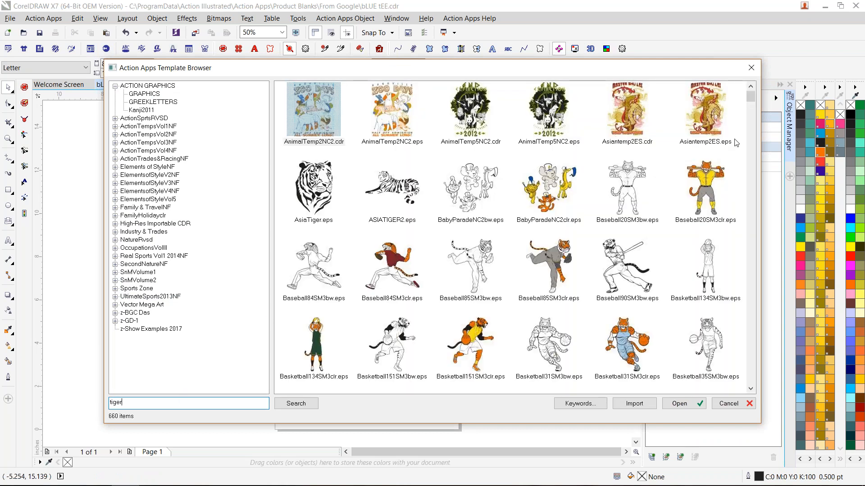
{"action": "double_click", "coordinate": [461, 334]}
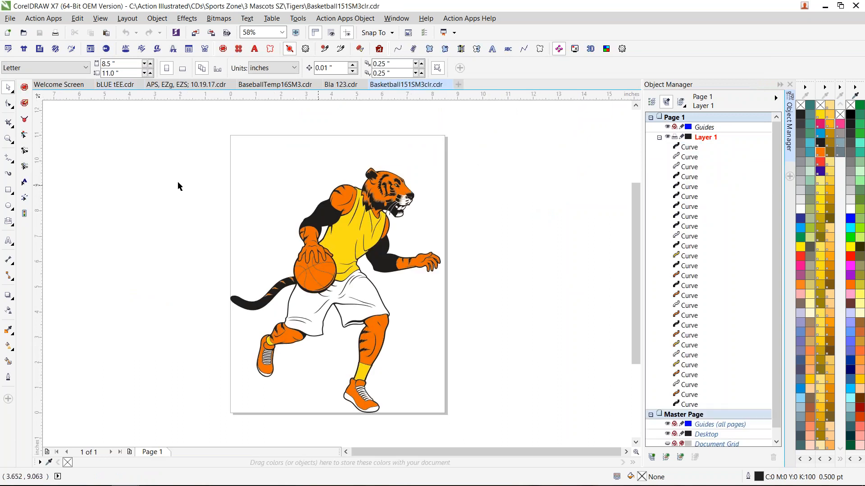
- Insert the bLUE tEE product blank for the tiger artwork and place the resulting mockup in the Bla 123 order form
{"action": "left_click", "coordinate": [24, 48]}
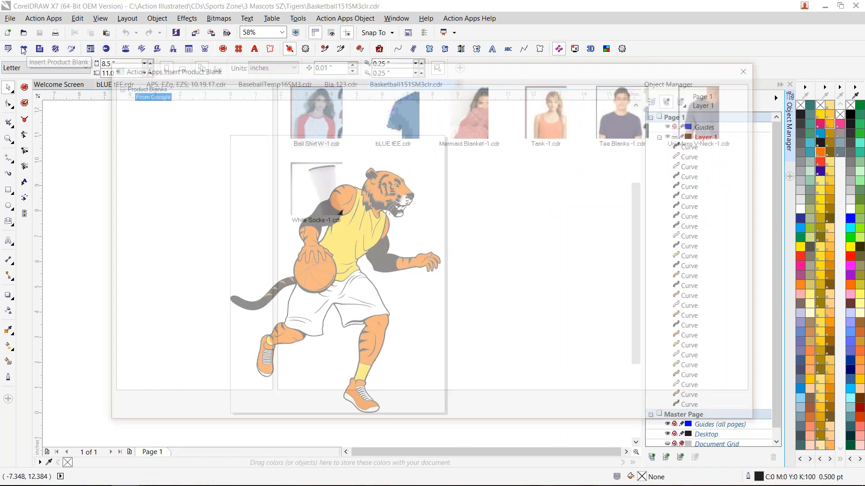
{"action": "double_click", "coordinate": [401, 115]}
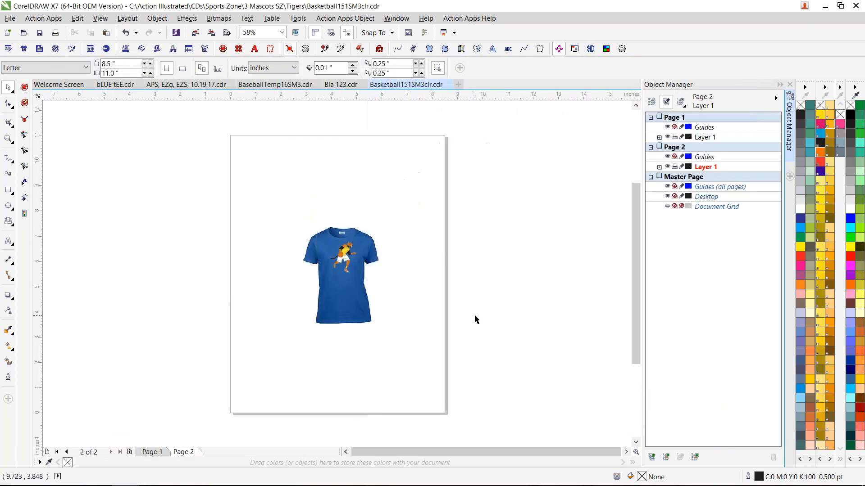
{"action": "left_click", "coordinate": [39, 49]}
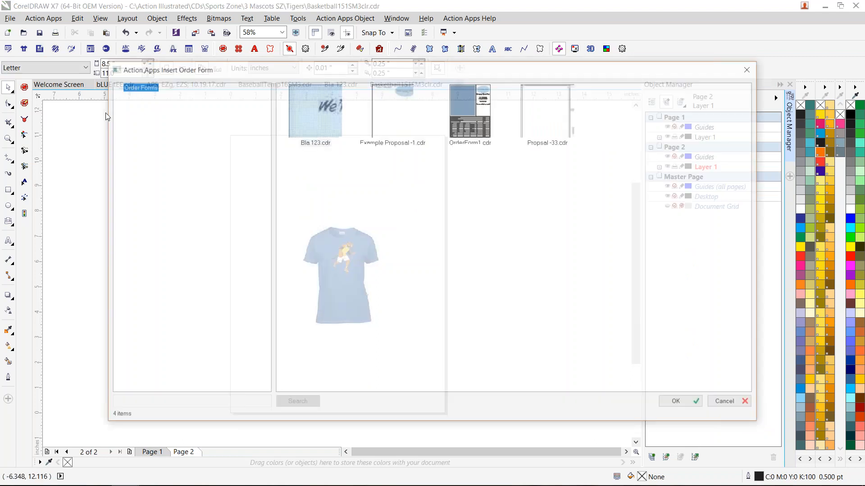
{"action": "double_click", "coordinate": [320, 115]}
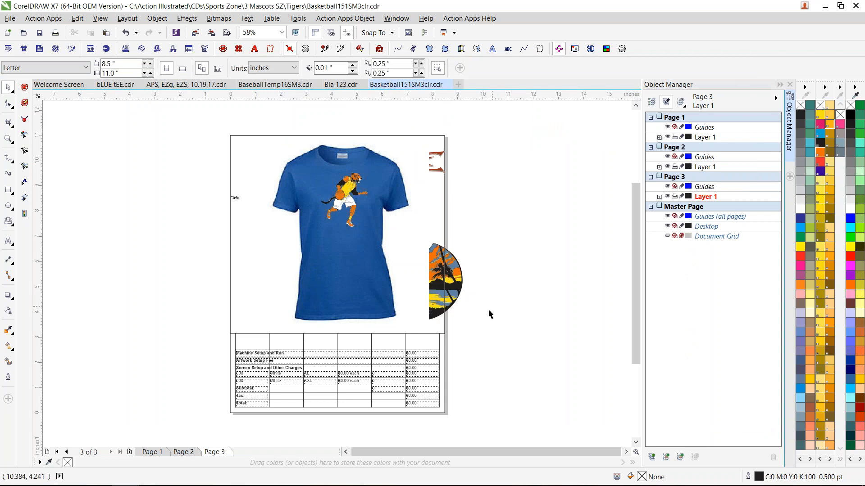
- Copy the complete order form from page 3 of Bla 123.cdr and paste it into a new blank document
{"action": "left_click", "coordinate": [459, 291]}
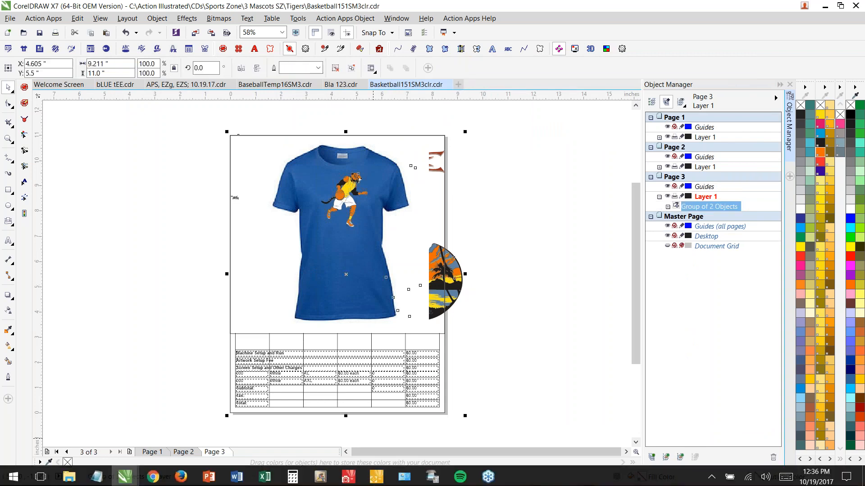
{"action": "left_click", "coordinate": [341, 85]}
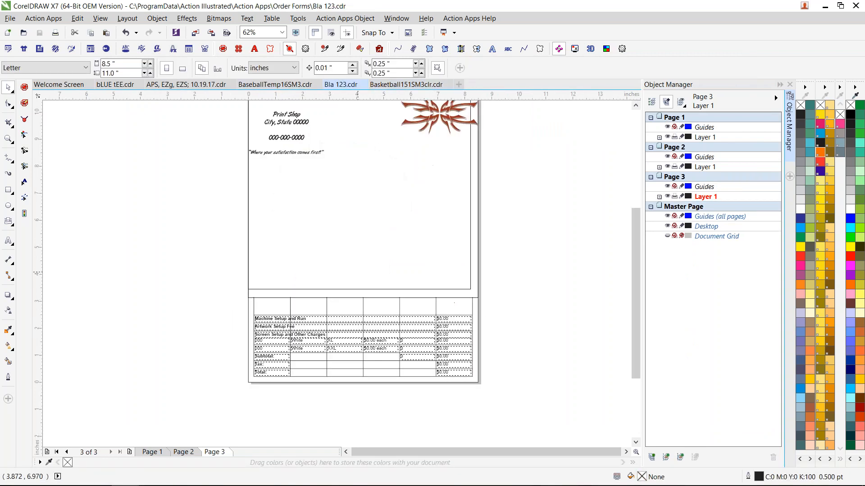
{"action": "left_click", "coordinate": [181, 452]}
{"action": "left_click", "coordinate": [153, 452]}
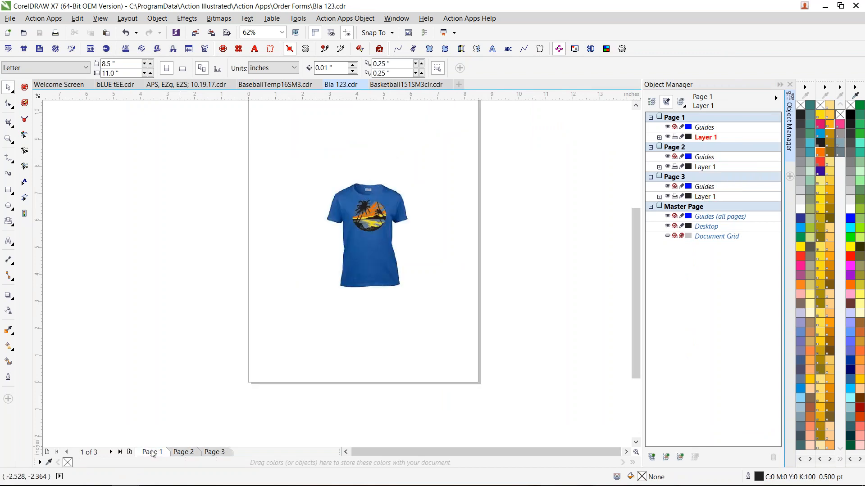
{"action": "left_click", "coordinate": [182, 453]}
{"action": "left_click", "coordinate": [220, 455]}
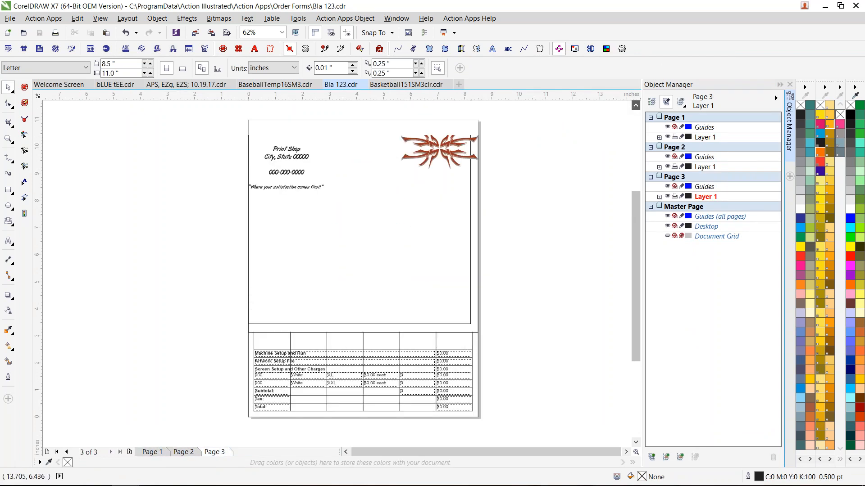
{"action": "left_click_drag", "start_coordinate": [205, 103], "coordinate": [527, 430]}
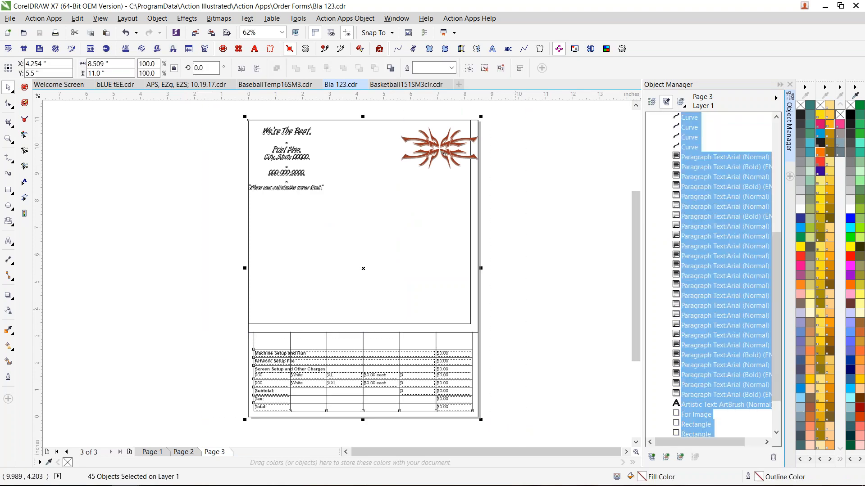
{"action": "left_click", "coordinate": [458, 85]}
{"action": "key", "text": "ctrl+v"}
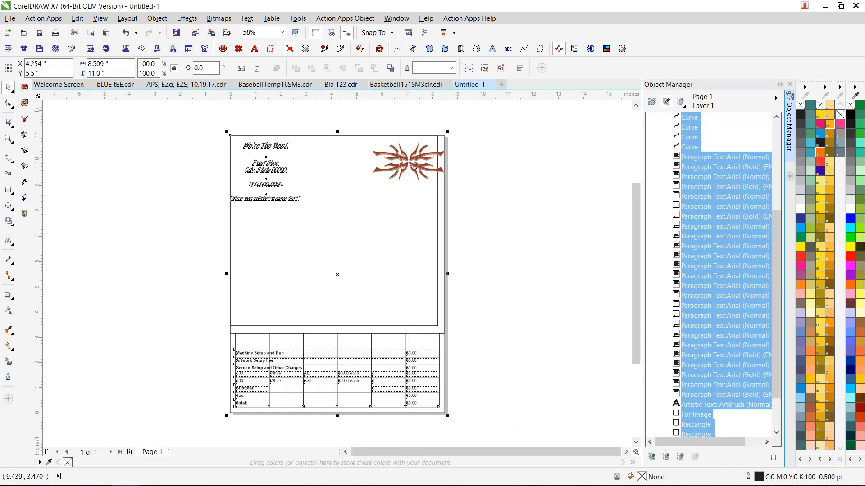
- Try to save the new document over the CDR file Bla 123 in the Order Forms folder while that file is open
{"action": "left_click", "coordinate": [10, 18]}
{"action": "left_click", "coordinate": [54, 118]}
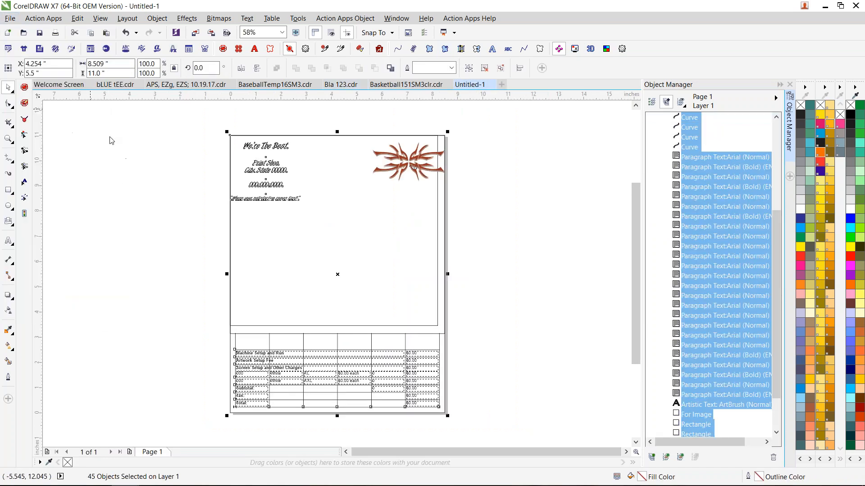
{"action": "left_click", "coordinate": [586, 163]}
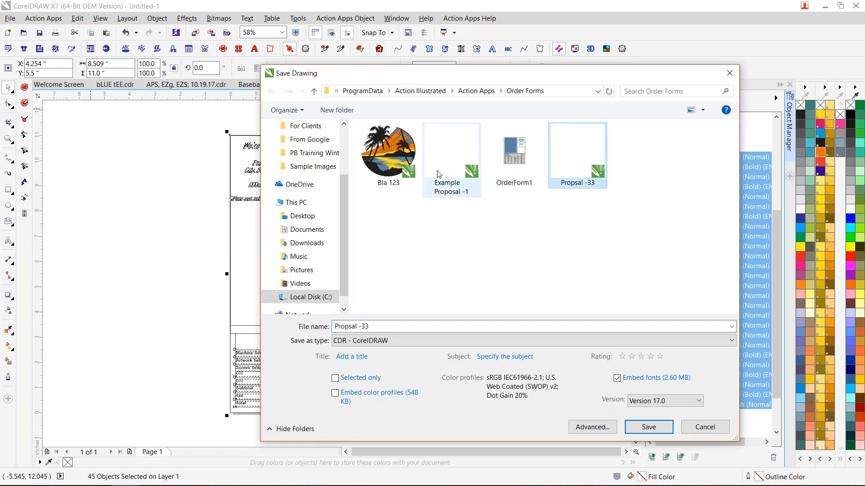
{"action": "left_click", "coordinate": [390, 174]}
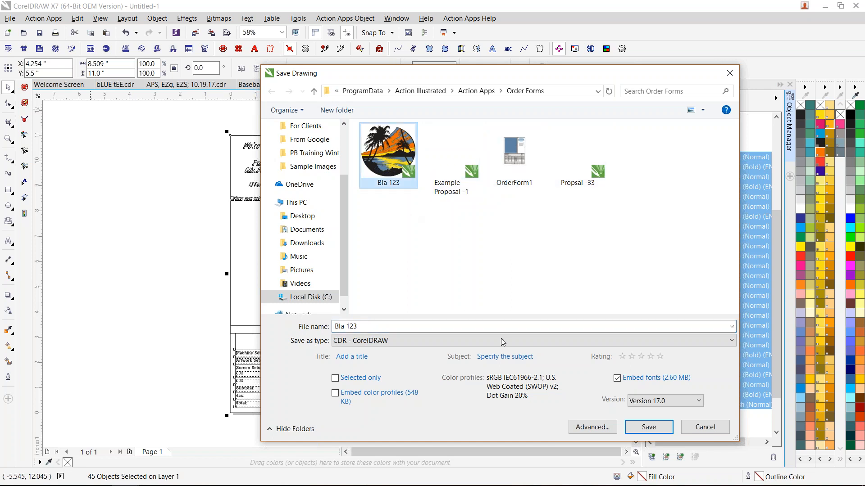
{"action": "left_click", "coordinate": [641, 427]}
{"action": "left_click", "coordinate": [459, 250]}
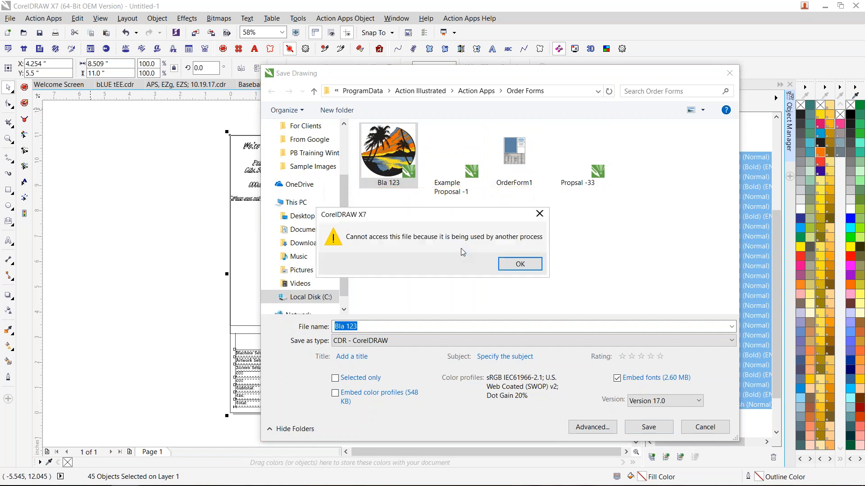
{"action": "left_click", "coordinate": [519, 263]}
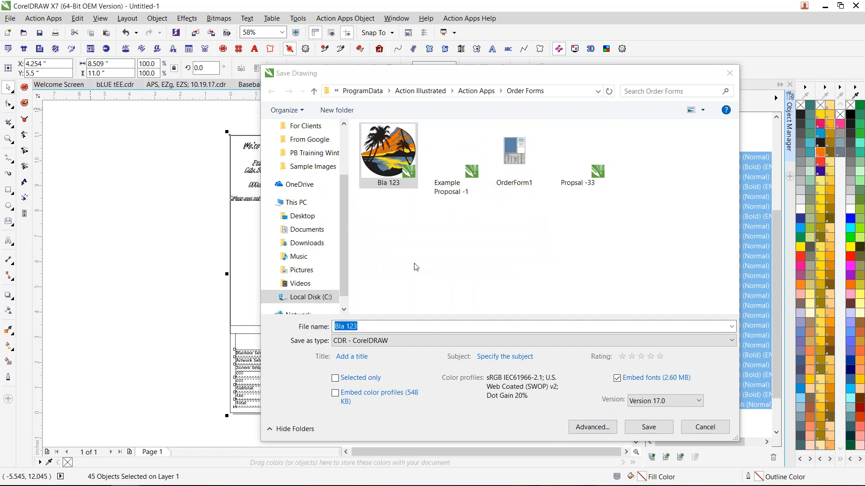
{"action": "left_click", "coordinate": [627, 430]}
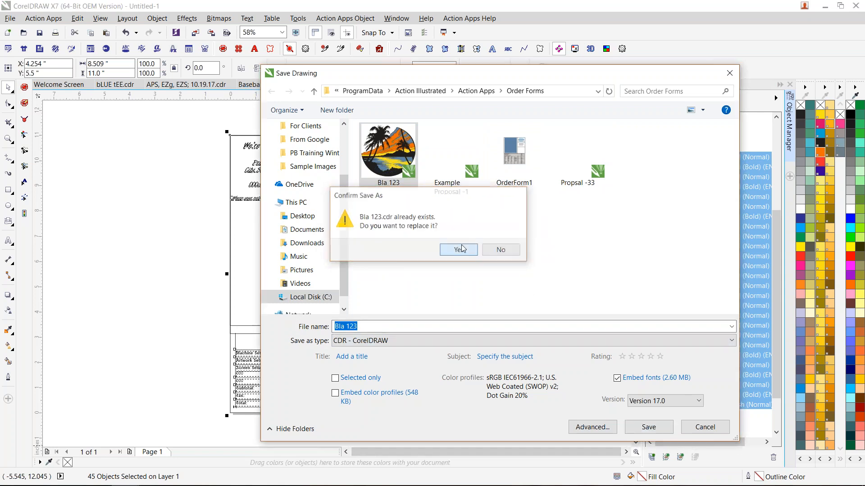
{"action": "left_click", "coordinate": [460, 250]}
{"action": "left_click", "coordinate": [520, 266]}
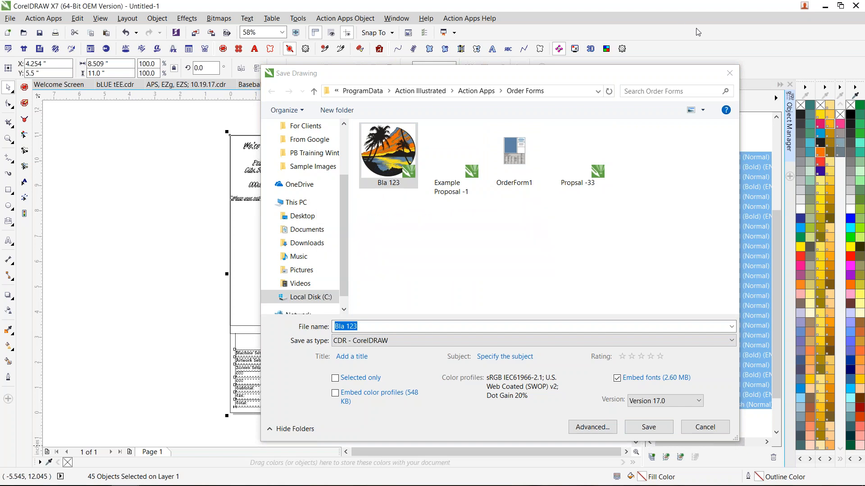
{"action": "left_click", "coordinate": [729, 73]}
{"action": "left_click", "coordinate": [484, 293]}
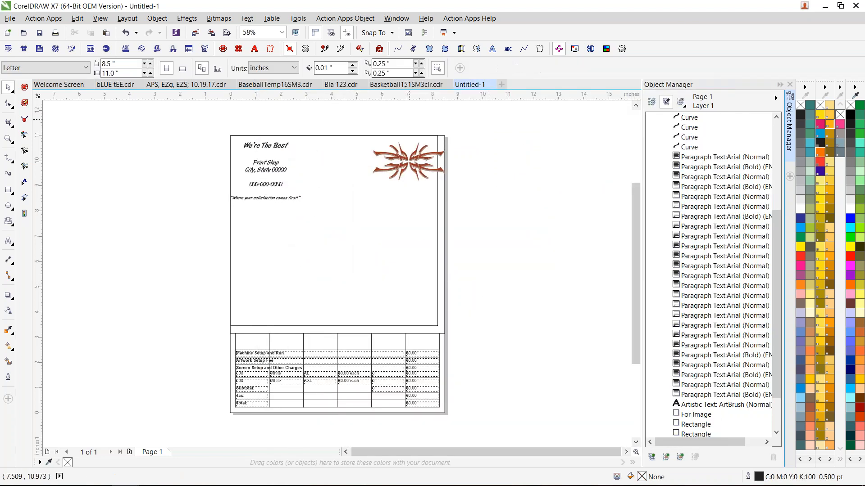
- Try to move the grouped tiger T-shirt order form off the page in Basketball151SM3clr.cdr and to ungroup it into separate objects
{"action": "left_click", "coordinate": [409, 87]}
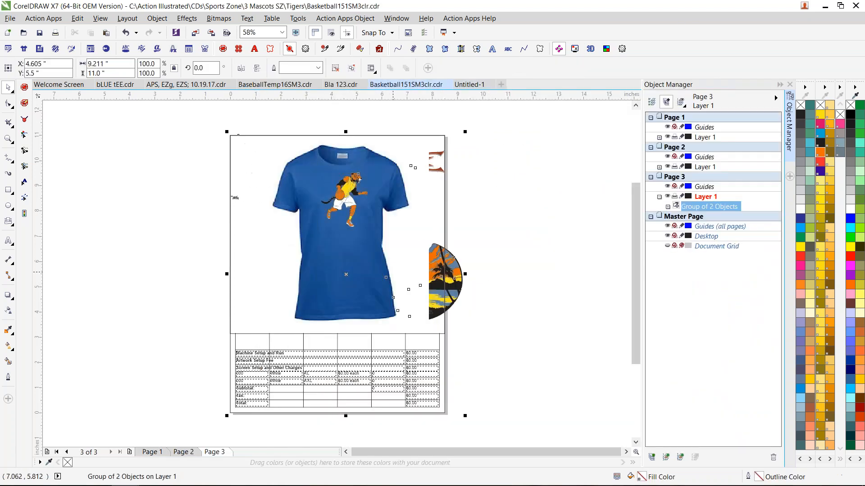
{"action": "left_click_drag", "start_coordinate": [354, 210], "coordinate": [158, 201]}
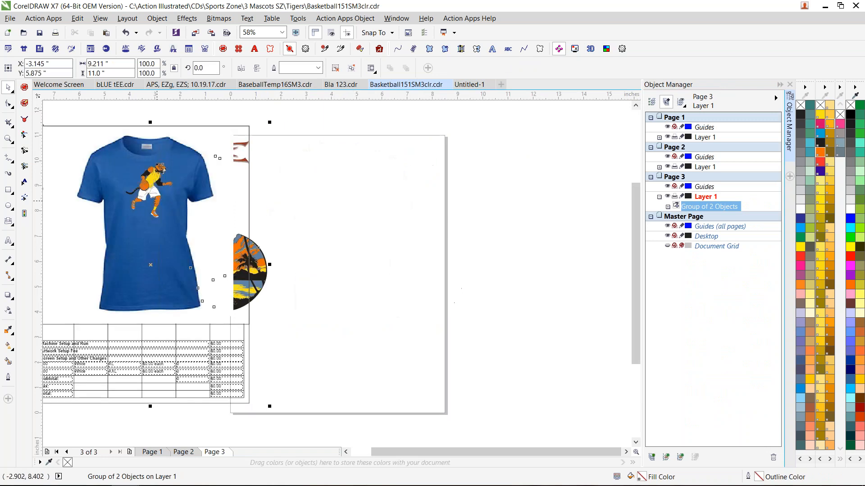
{"action": "key", "text": "ctrl+z"}
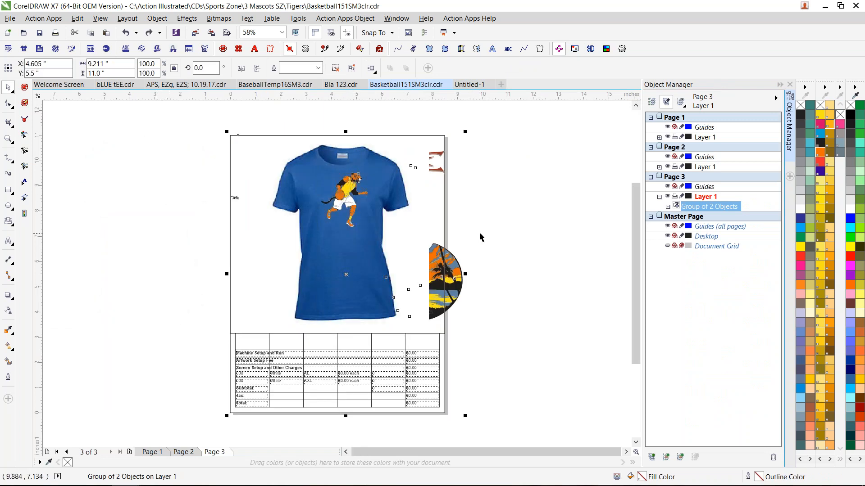
{"action": "key", "text": "ctrl+u"}
{"action": "key", "text": "ctrl+u"}
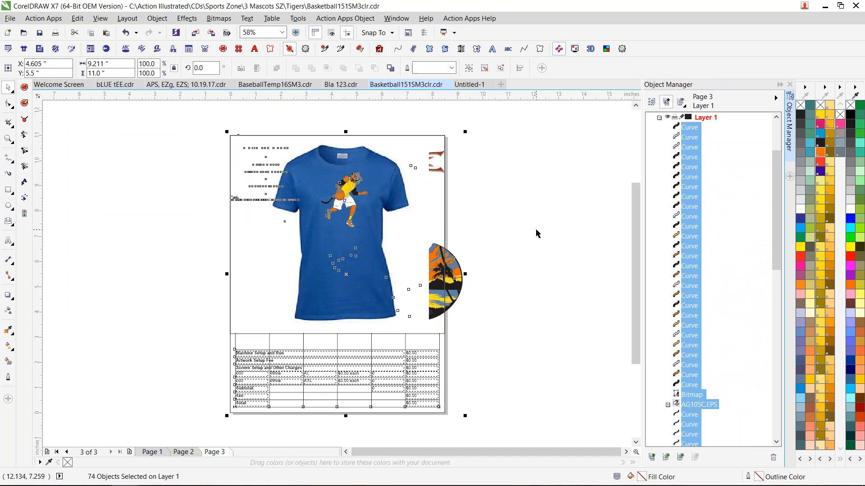
{"action": "left_click", "coordinate": [536, 230]}
{"action": "left_click", "coordinate": [348, 198]}
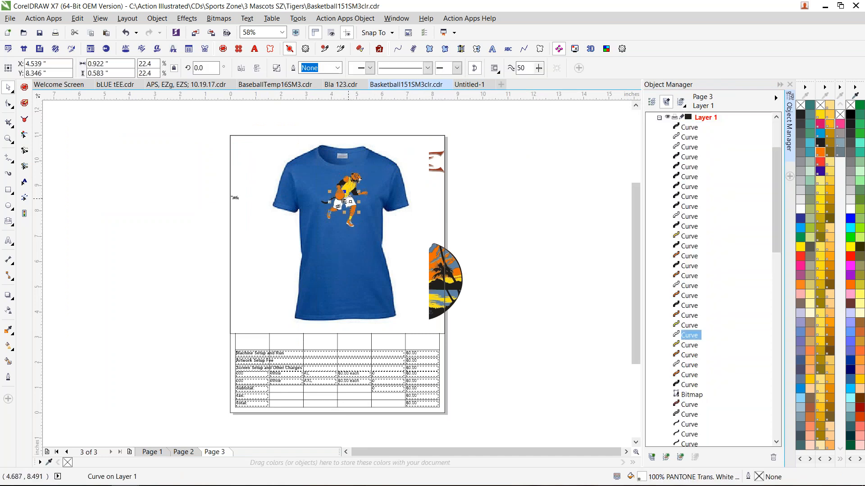
{"action": "key", "text": "ctrl+z"}
{"action": "key", "text": "ctrl+z"}
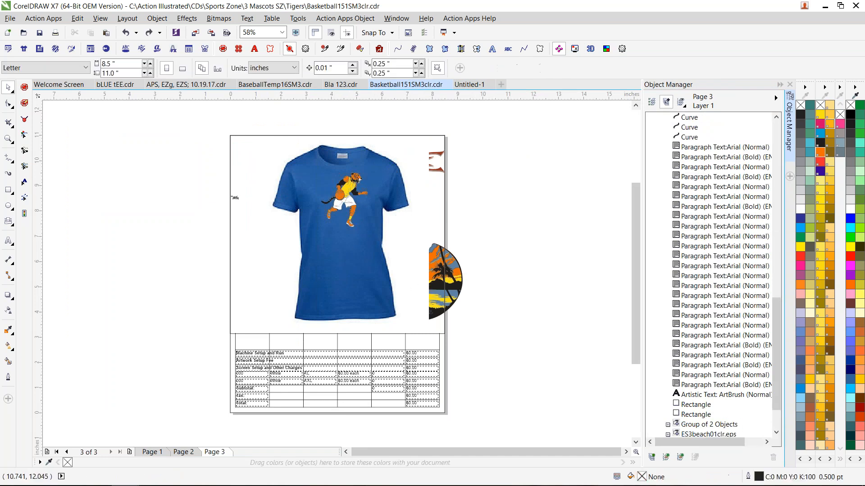
- Close Basketball151SM3clr.cdr without saving its changes, and close Bla 123.cdr
{"action": "left_click", "coordinate": [471, 83]}
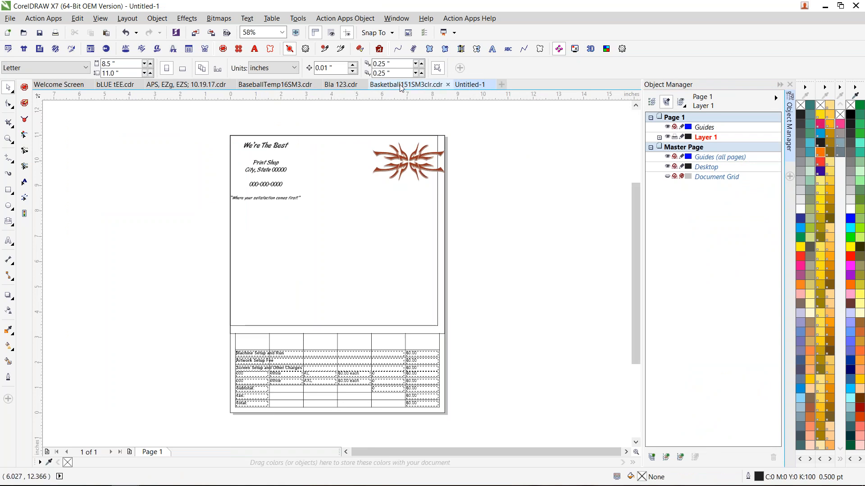
{"action": "left_click", "coordinate": [447, 84]}
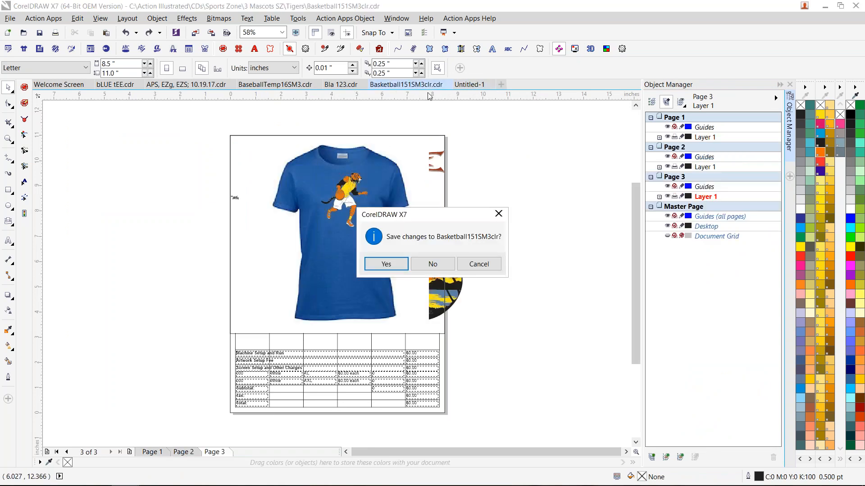
{"action": "left_click", "coordinate": [422, 264]}
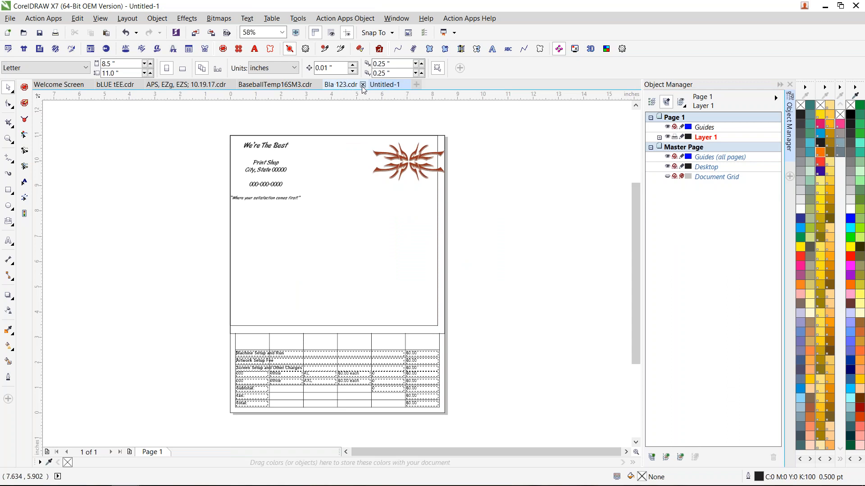
{"action": "left_click", "coordinate": [363, 84]}
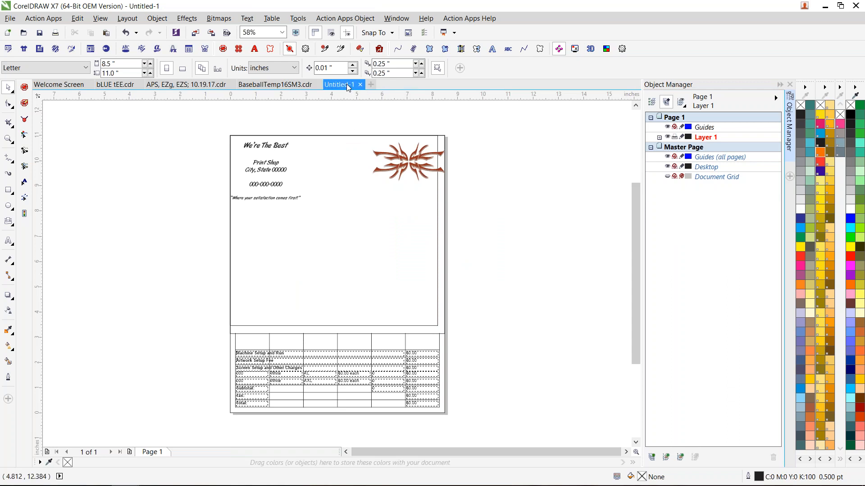
- Save the untitled order form document as the CDR file Bla 123 in the Order Forms folder, replacing the existing file
{"action": "left_click", "coordinate": [10, 18]}
{"action": "left_click", "coordinate": [59, 121]}
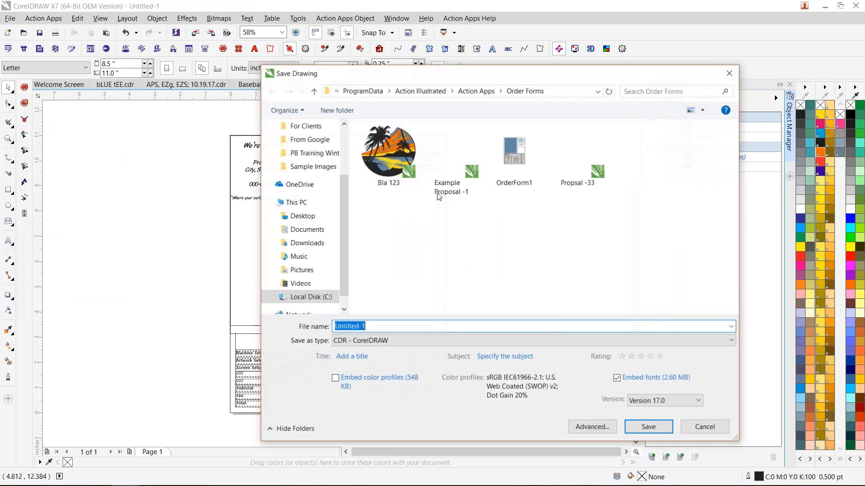
{"action": "left_click", "coordinate": [413, 173]}
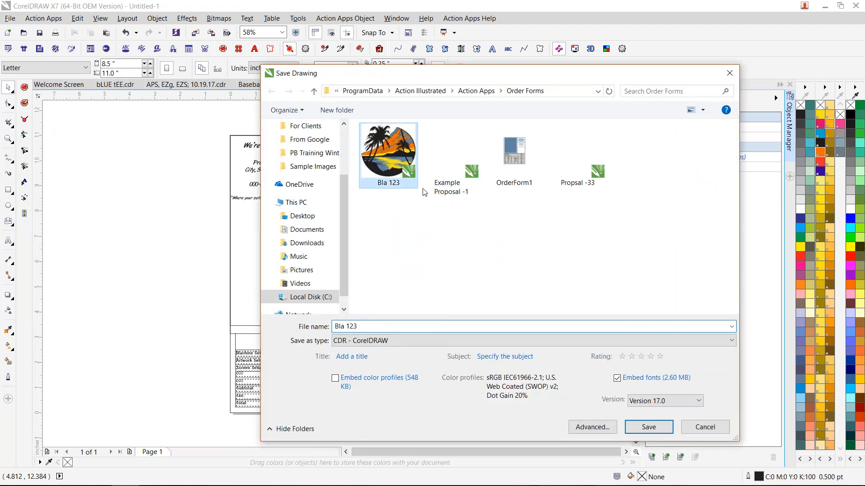
{"action": "left_click", "coordinate": [648, 427]}
{"action": "left_click", "coordinate": [459, 250]}
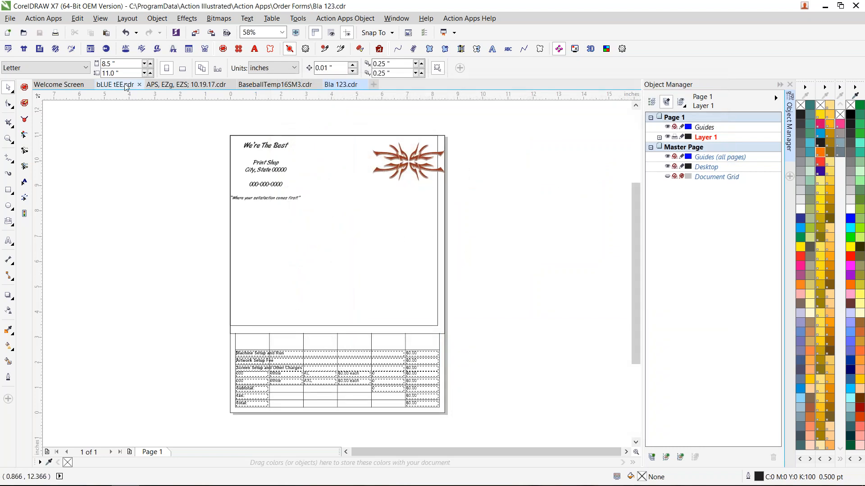
- Start a new document, search the Action Apps template library for "tiger", and open the color basketball artwork Basketball31SM3clr
{"action": "left_click", "coordinate": [373, 85]}
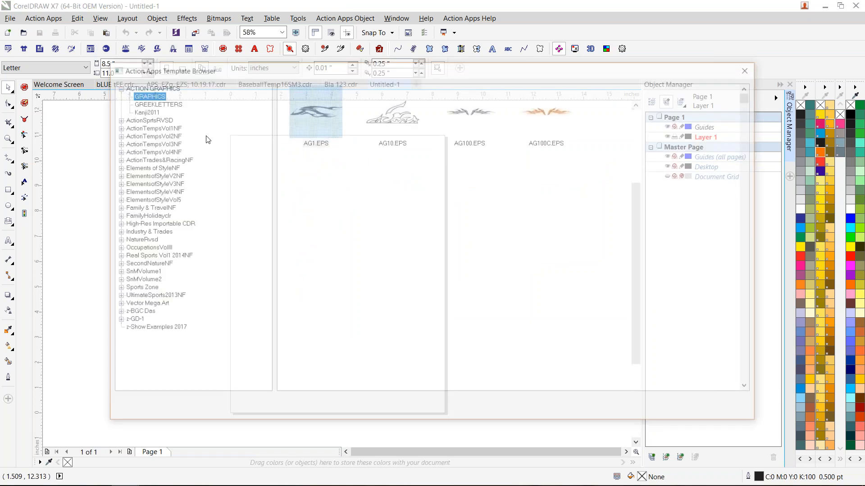
{"action": "left_click", "coordinate": [185, 403]}
{"action": "type", "text": "tiger"}
{"action": "key", "text": "Return"}
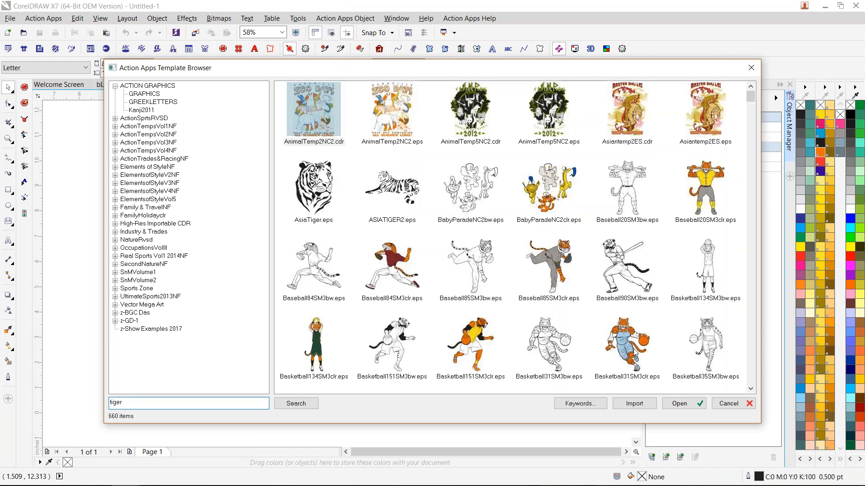
{"action": "double_click", "coordinate": [633, 350]}
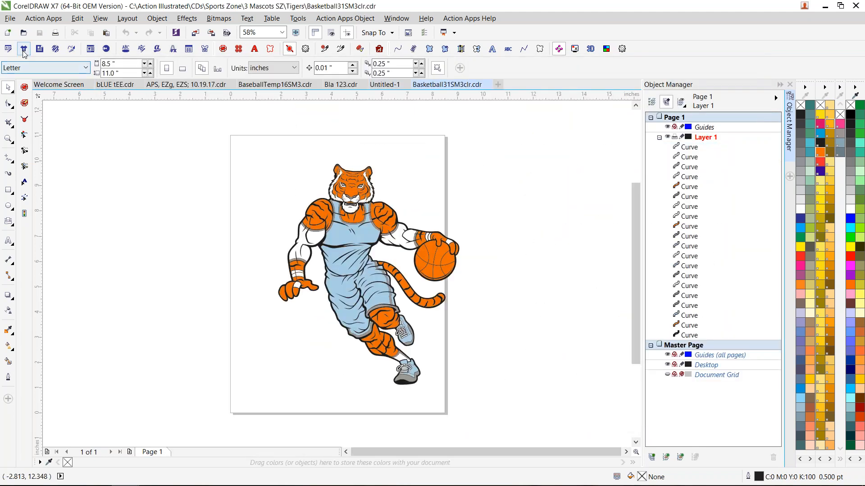
- Insert the Ball Shirt W -1, White Socks -1, bLUE tEE and Mermaid Blanket -1 product blanks, and place the mockups in the Bla 123 order form
{"action": "left_click", "coordinate": [24, 49]}
{"action": "left_click", "coordinate": [316, 135]}
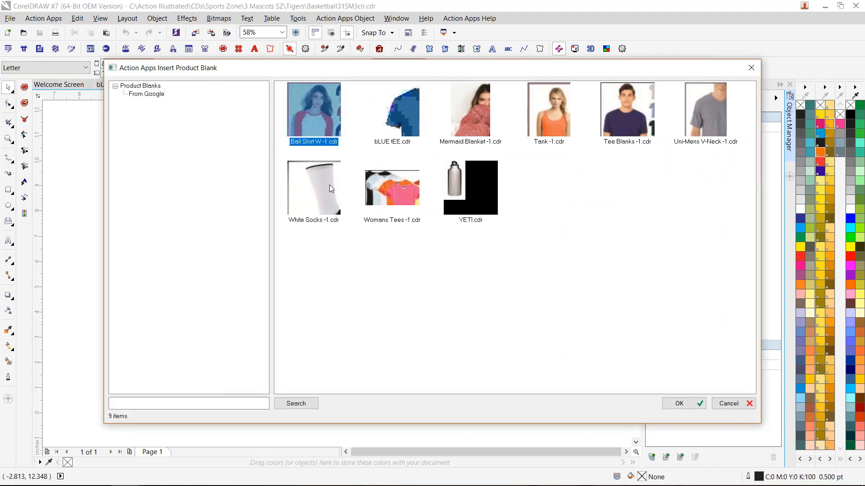
{"action": "left_click", "coordinate": [329, 185], "text": "ctrl"}
{"action": "left_click", "coordinate": [406, 119], "text": "ctrl"}
{"action": "left_click", "coordinate": [493, 112], "text": "ctrl"}
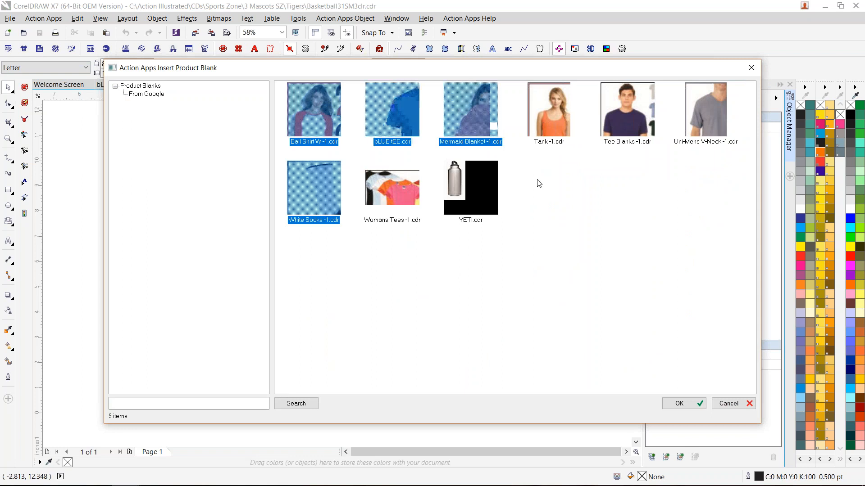
{"action": "left_click", "coordinate": [680, 404]}
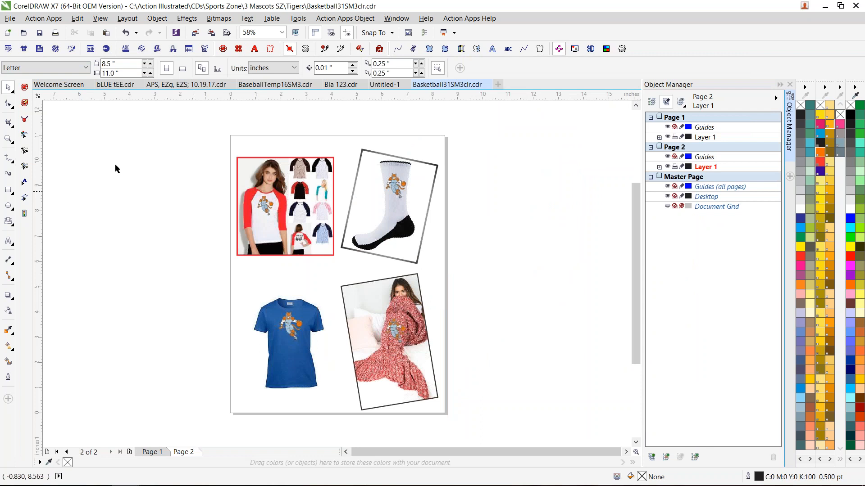
{"action": "left_click", "coordinate": [39, 49]}
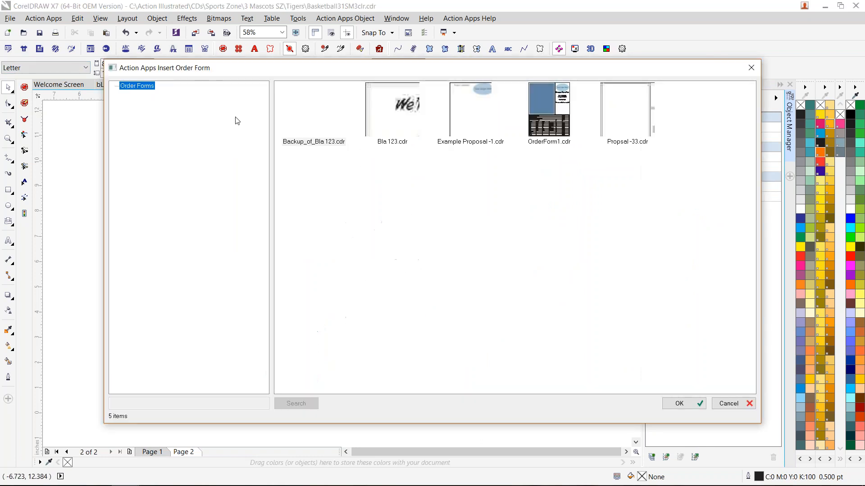
{"action": "double_click", "coordinate": [399, 124]}
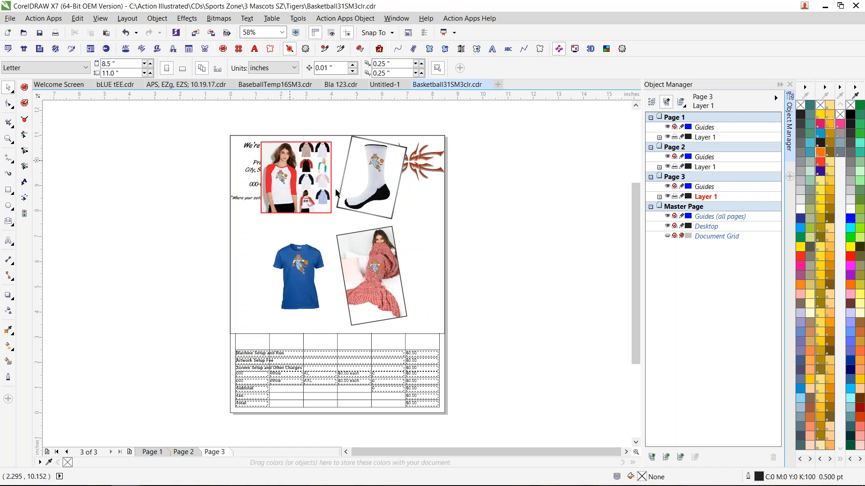
- Ungroup the order form and its four product mockups after trying to move the whole group
{"action": "left_click", "coordinate": [324, 140]}
{"action": "left_click_drag", "start_coordinate": [306, 199], "coordinate": [309, 208]}
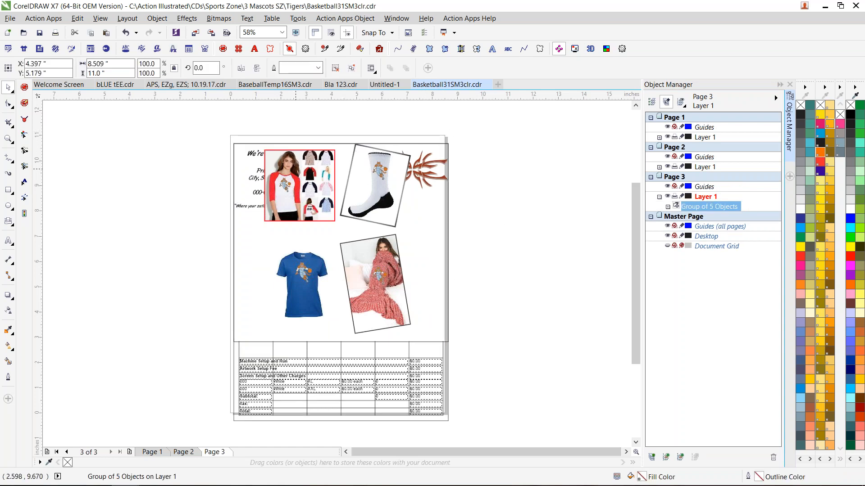
{"action": "key", "text": "ctrl+z"}
{"action": "key", "text": "ctrl+u"}
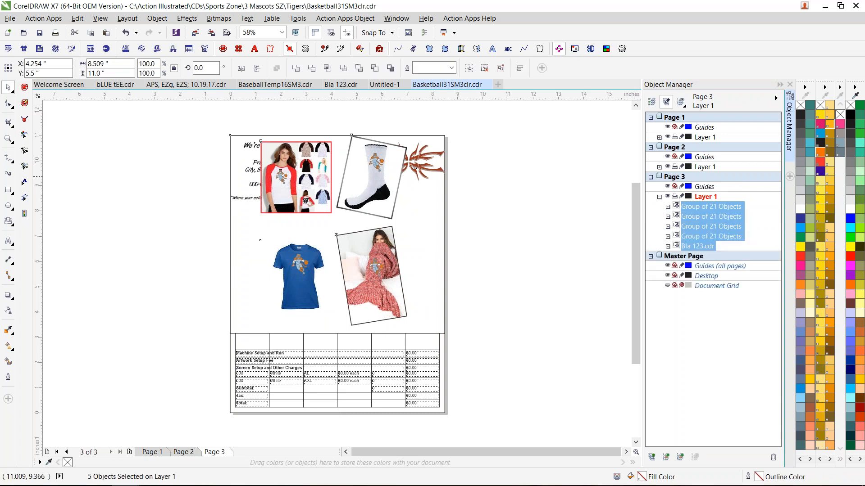
- Reposition the sock, raglan shirt and mermaid blanket mockups individually on the order form, keeping the letterhead and logo clearer
{"action": "left_click", "coordinate": [508, 176]}
{"action": "left_click", "coordinate": [372, 162]}
{"action": "left_click_drag", "start_coordinate": [372, 163], "coordinate": [385, 201]}
{"action": "left_click_drag", "start_coordinate": [307, 177], "coordinate": [309, 208]}
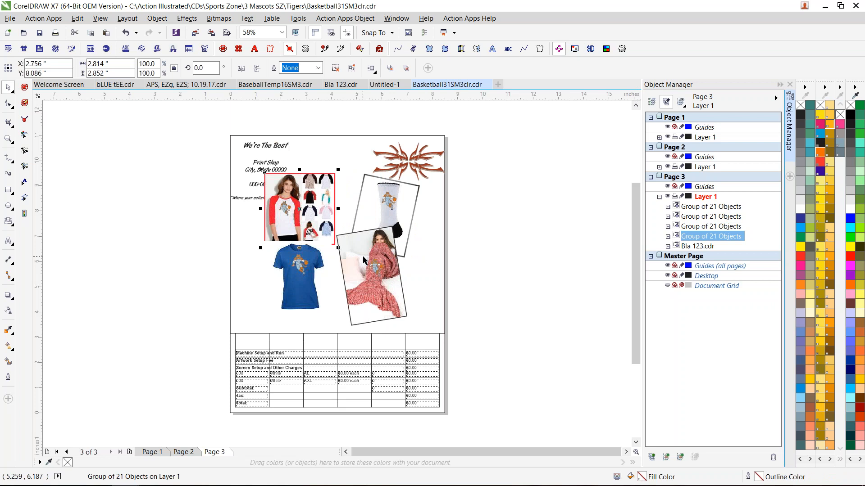
{"action": "left_click", "coordinate": [494, 242]}
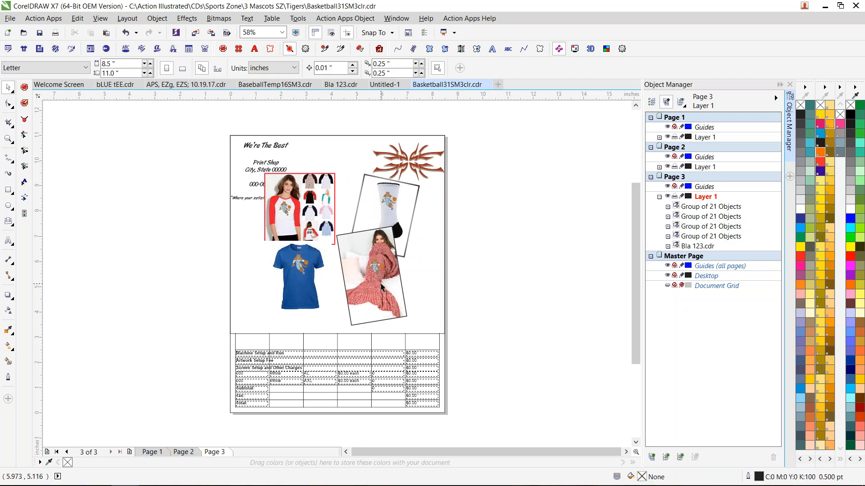
{"action": "left_click_drag", "start_coordinate": [381, 287], "coordinate": [358, 300]}
{"action": "left_click", "coordinate": [511, 255]}
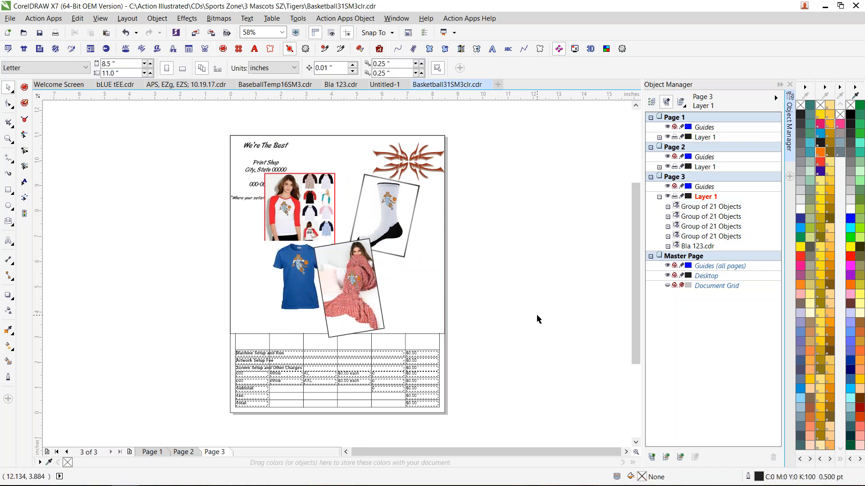
- Close Basketball31SM3clr, Untitled-1, Bla 123, BaseballTemp16SM3 and bLUE tEE without saving their changes
{"action": "left_click", "coordinate": [488, 85]}
{"action": "left_click", "coordinate": [433, 263]}
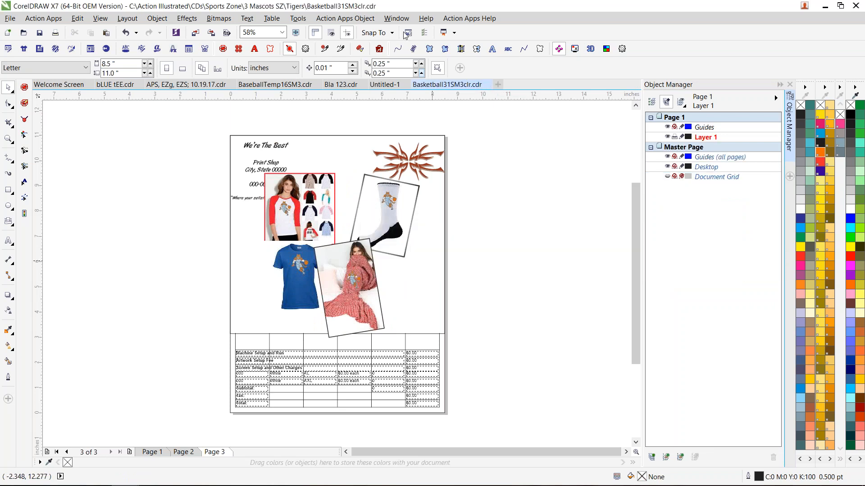
{"action": "left_click", "coordinate": [414, 84]}
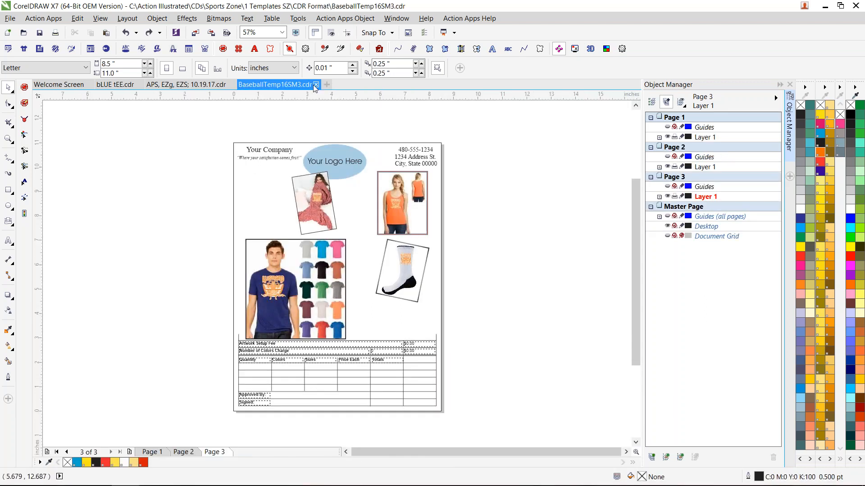
{"action": "left_click", "coordinate": [317, 84]}
{"action": "left_click", "coordinate": [432, 262]}
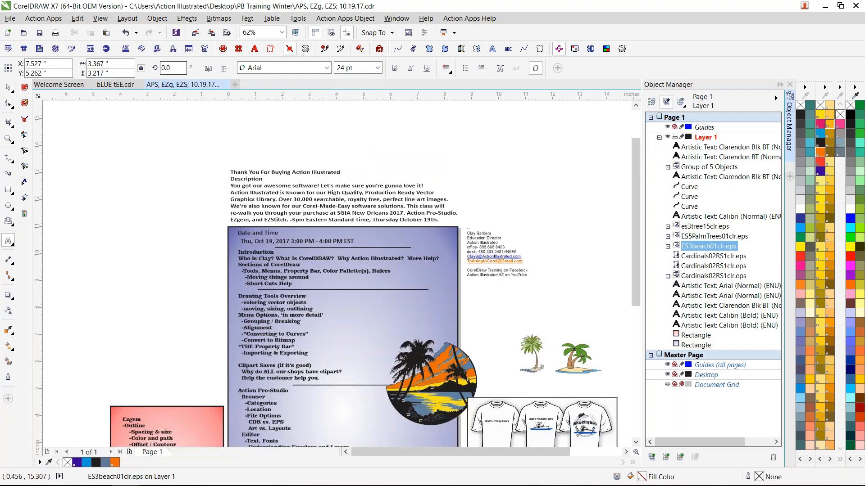
{"action": "left_click", "coordinate": [129, 86]}
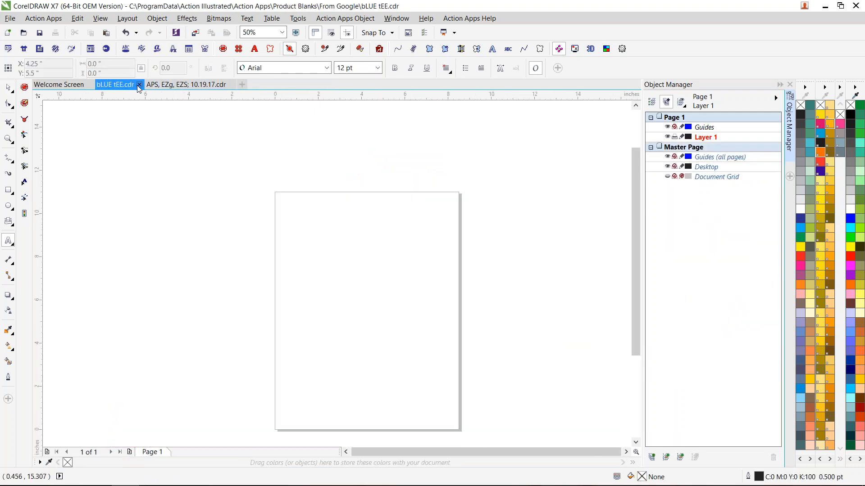
{"action": "left_click", "coordinate": [139, 85]}
{"action": "left_click", "coordinate": [432, 262]}
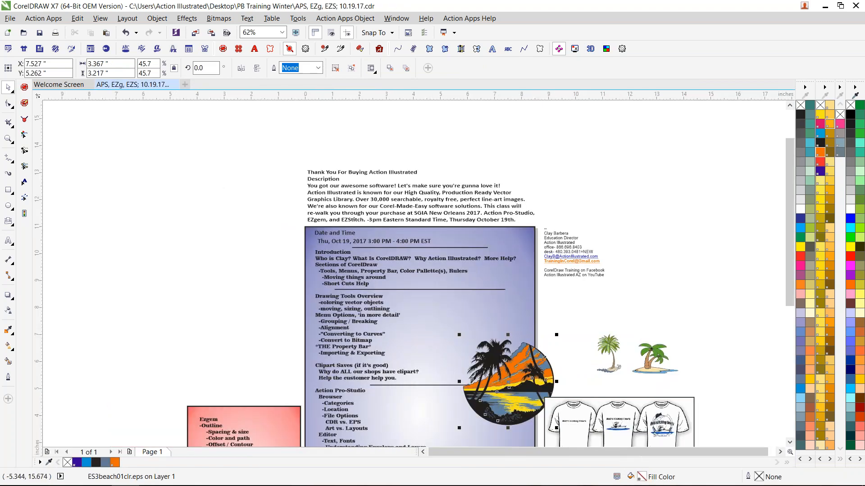
- Start a new document, open BaseballTemp16SM3 from the Sports Zone CDR Format templates, and dismiss the text update notice
{"action": "left_click", "coordinate": [185, 84]}
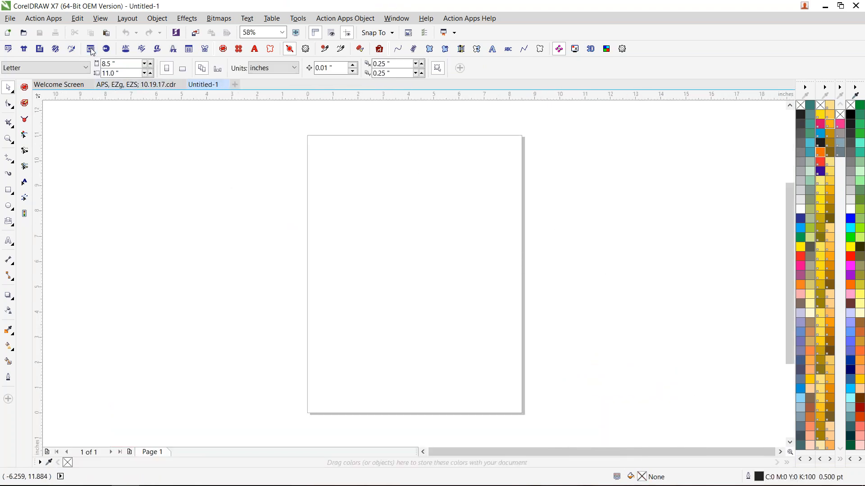
{"action": "left_click", "coordinate": [91, 49]}
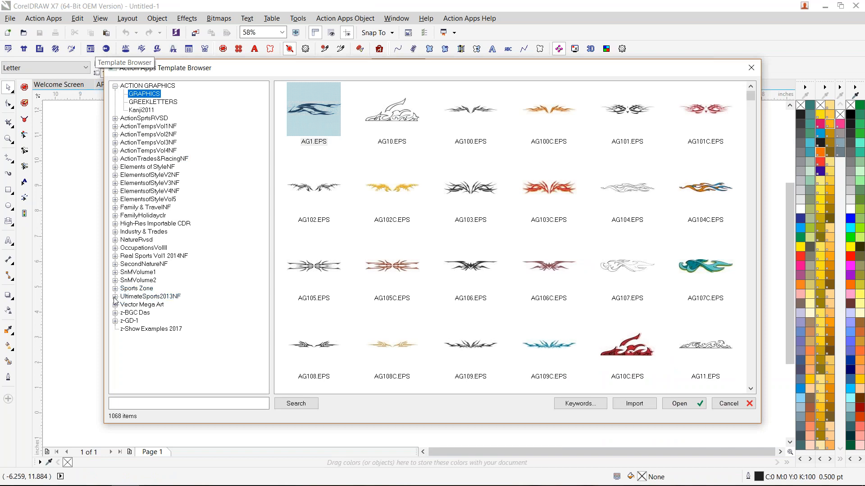
{"action": "left_click", "coordinate": [115, 288]}
{"action": "left_click", "coordinate": [123, 297]}
{"action": "left_click", "coordinate": [154, 304]}
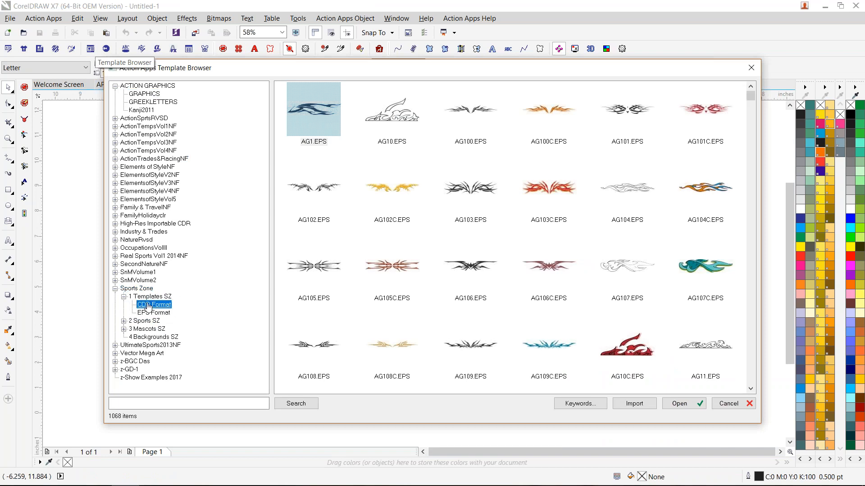
{"action": "left_click", "coordinate": [623, 109]}
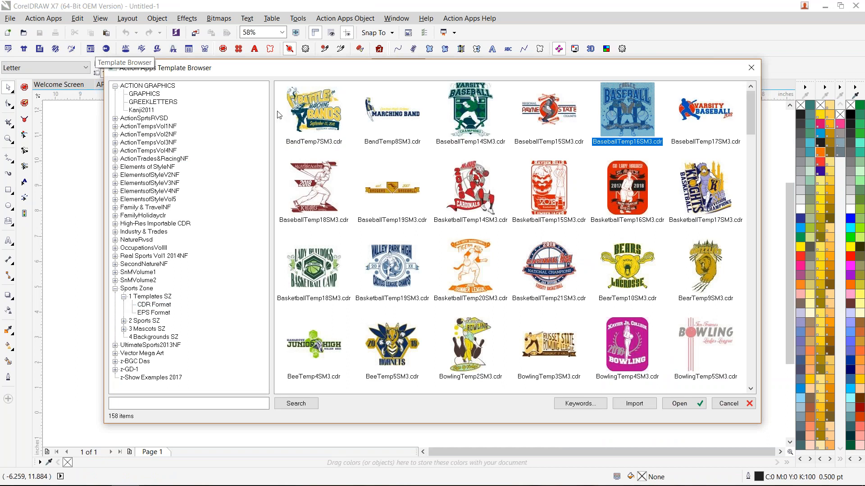
{"action": "left_click", "coordinate": [292, 109]}
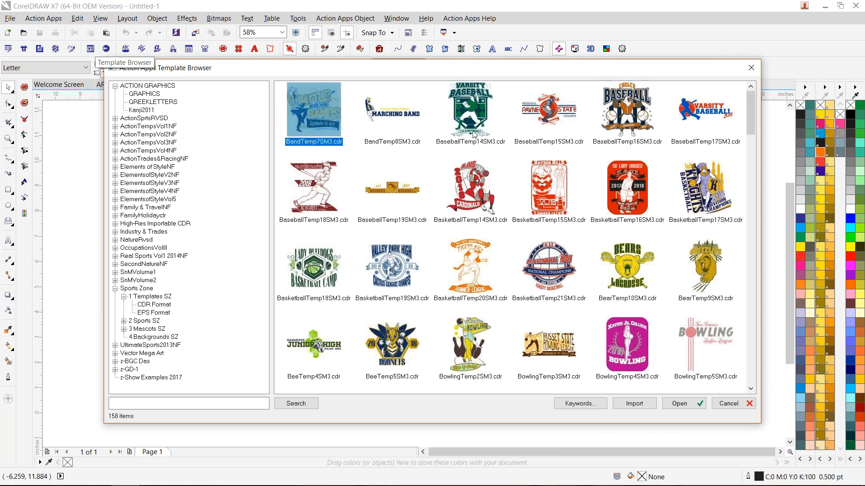
{"action": "left_click", "coordinate": [704, 205]}
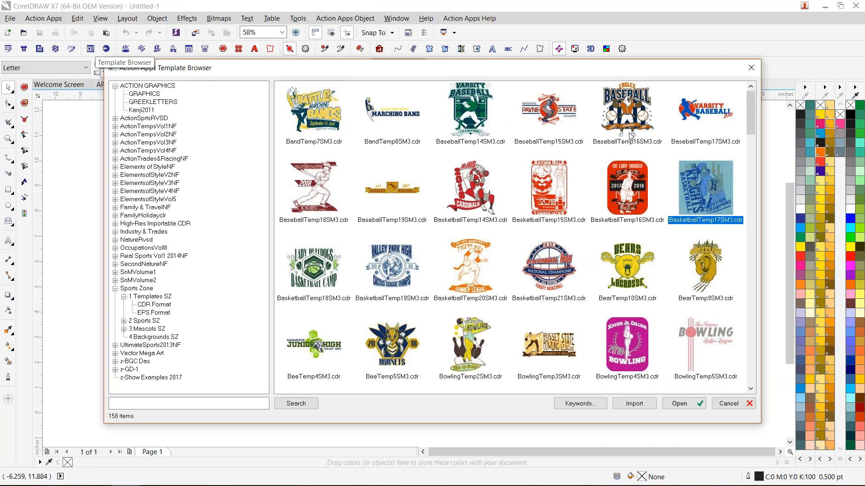
{"action": "double_click", "coordinate": [622, 113]}
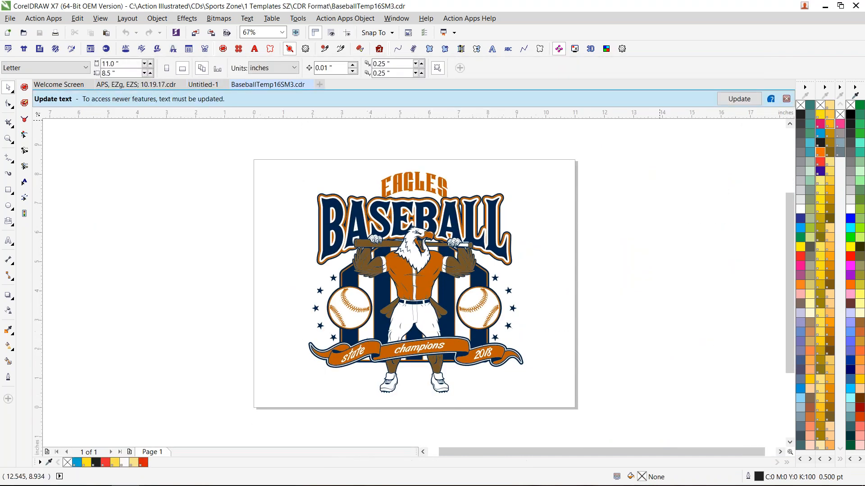
{"action": "left_click", "coordinate": [787, 99]}
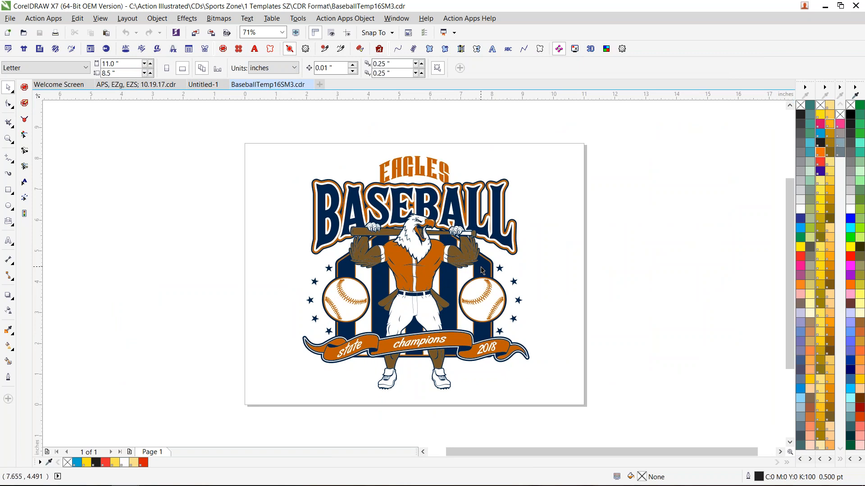
- Move the striped home-plate background out of the eagle baseball design to the empty area beside the page
{"action": "left_click_drag", "start_coordinate": [490, 267], "coordinate": [260, 263]}
{"action": "key", "text": "ctrl+z"}
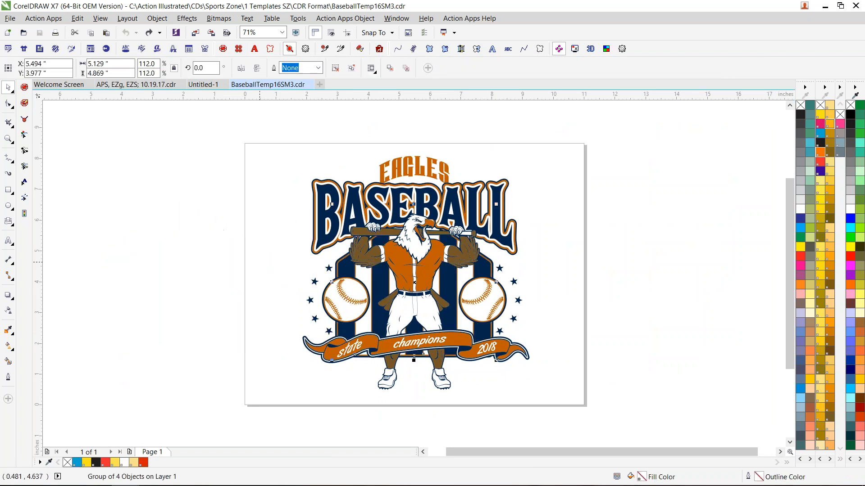
{"action": "left_click_drag", "start_coordinate": [482, 264], "coordinate": [206, 272]}
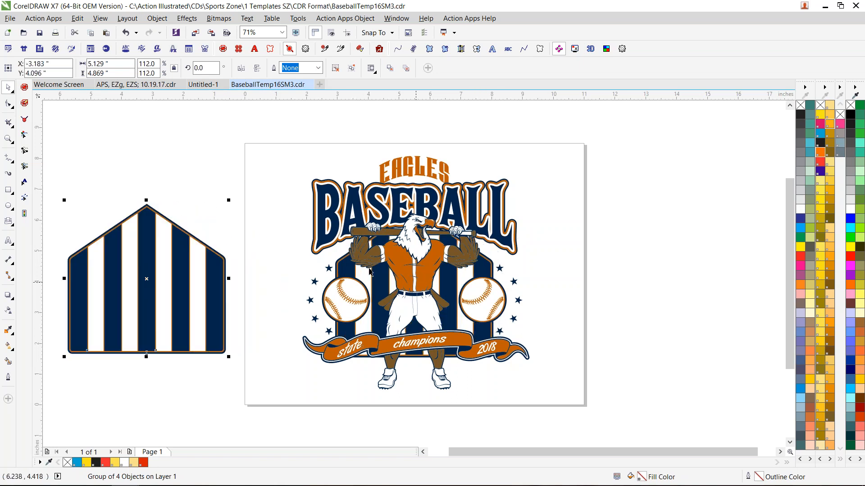
{"action": "left_click", "coordinate": [422, 453]}
{"action": "left_click", "coordinate": [423, 453]}
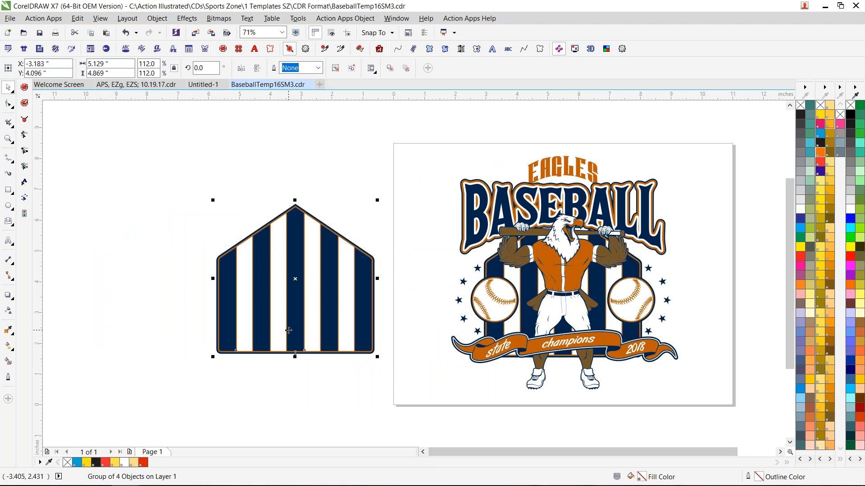
- Ungroup the striped home-plate background, try moving one of its pieces aside, and undo that move
{"action": "key", "text": "ctrl+u"}
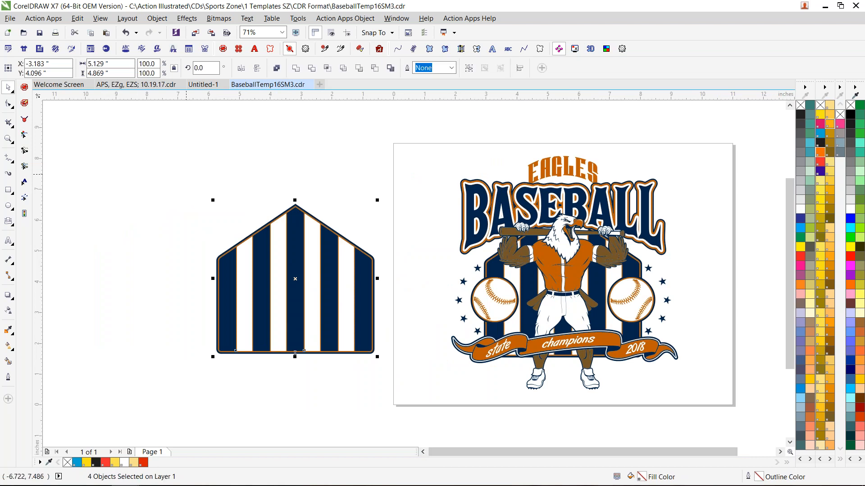
{"action": "left_click", "coordinate": [159, 175]}
{"action": "left_click_drag", "start_coordinate": [293, 249], "coordinate": [126, 250]}
{"action": "key", "text": "ctrl+z"}
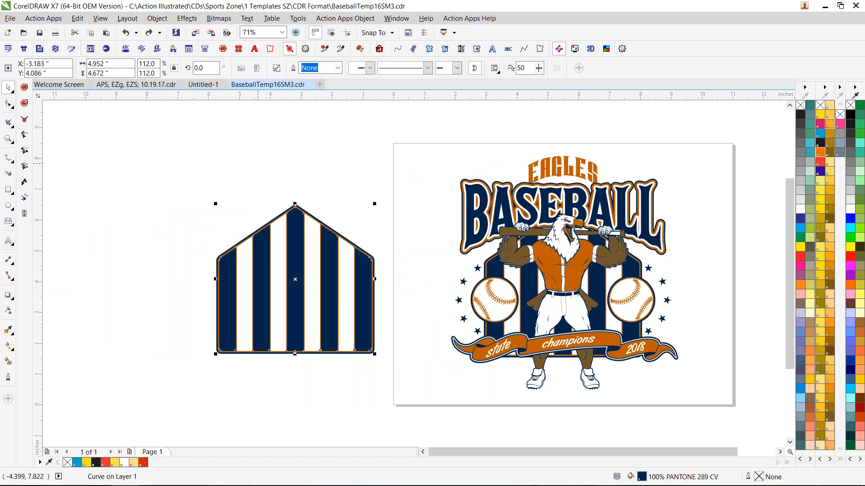
{"action": "key", "text": "Escape"}
{"action": "scroll", "coordinate": [256, 236], "scroll_direction": "up", "scroll_amount": 2}
{"action": "scroll", "coordinate": [247, 237], "scroll_direction": "down", "scroll_amount": 2}
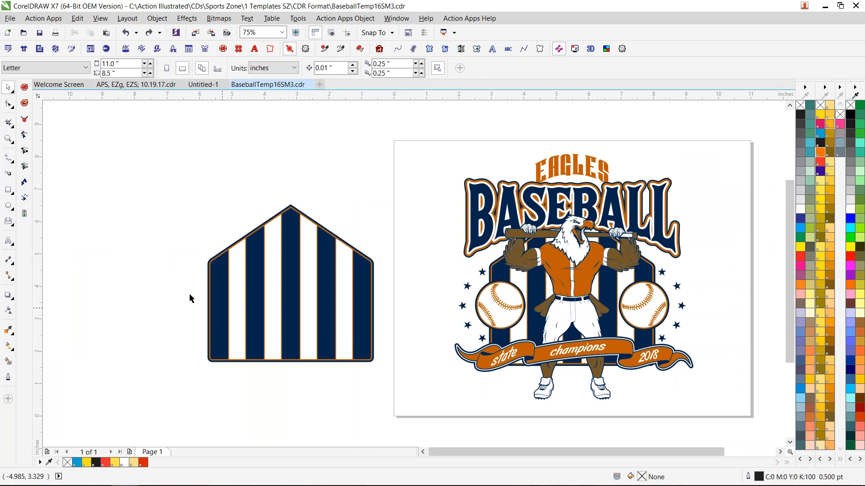
- Create a boundary outline around all four home-plate pieces, try moving it aside, and undo the move
{"action": "left_click_drag", "start_coordinate": [143, 156], "coordinate": [398, 385]}
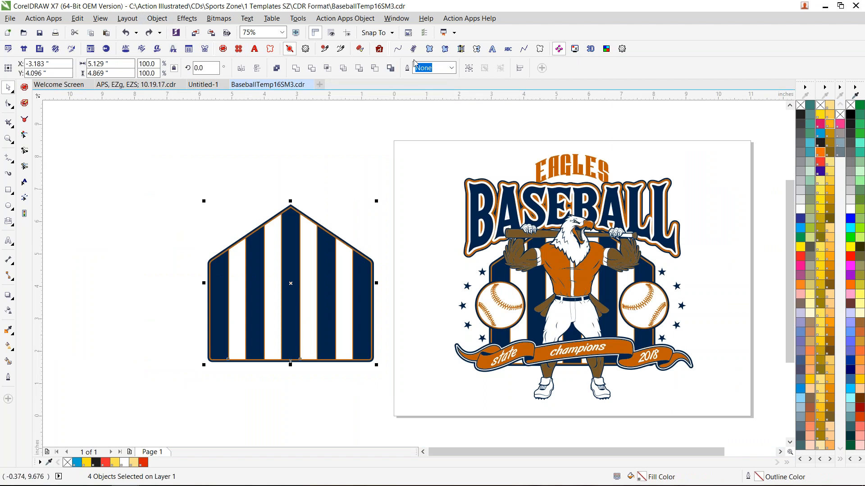
{"action": "left_click", "coordinate": [390, 68]}
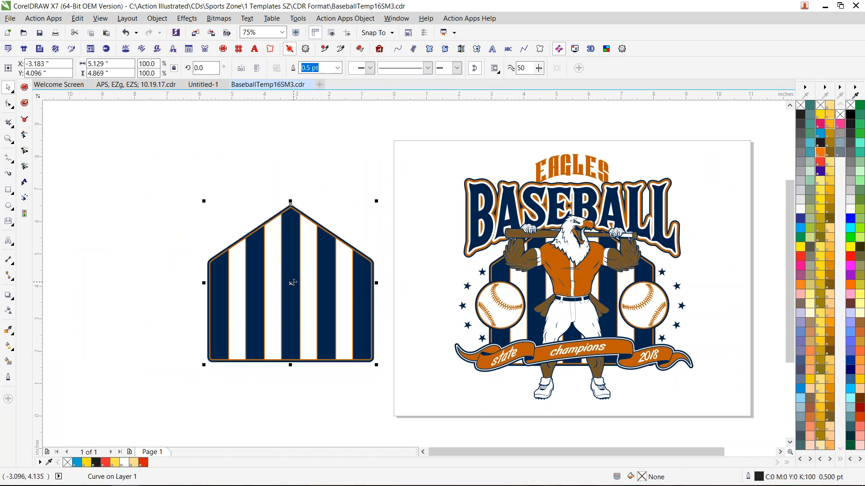
{"action": "left_click_drag", "start_coordinate": [292, 283], "coordinate": [133, 272]}
{"action": "key", "text": "ctrl+z"}
- Give the boundary a Hairline outline in PANTONE Orange 021 CV, try a Rhinestone Outline on it, and undo the rhinestones
{"action": "left_click", "coordinate": [337, 67]}
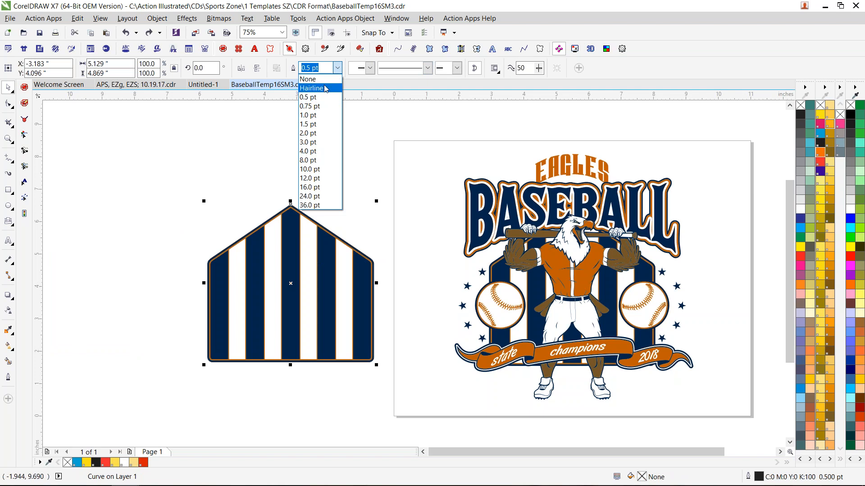
{"action": "left_click", "coordinate": [326, 88]}
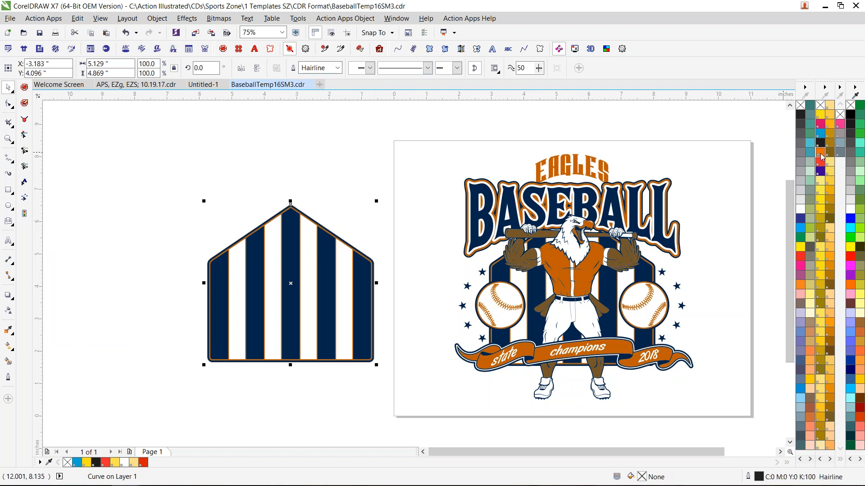
{"action": "right_click", "coordinate": [821, 153]}
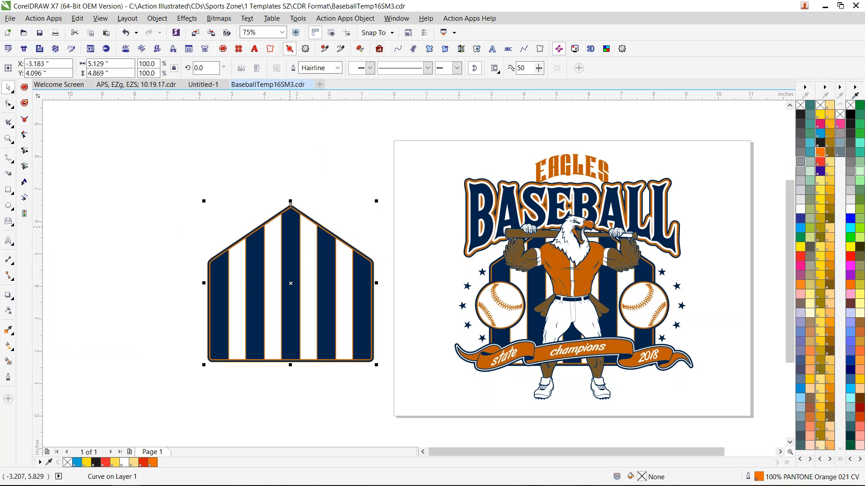
{"action": "scroll", "coordinate": [291, 227], "scroll_direction": "up", "scroll_amount": 1}
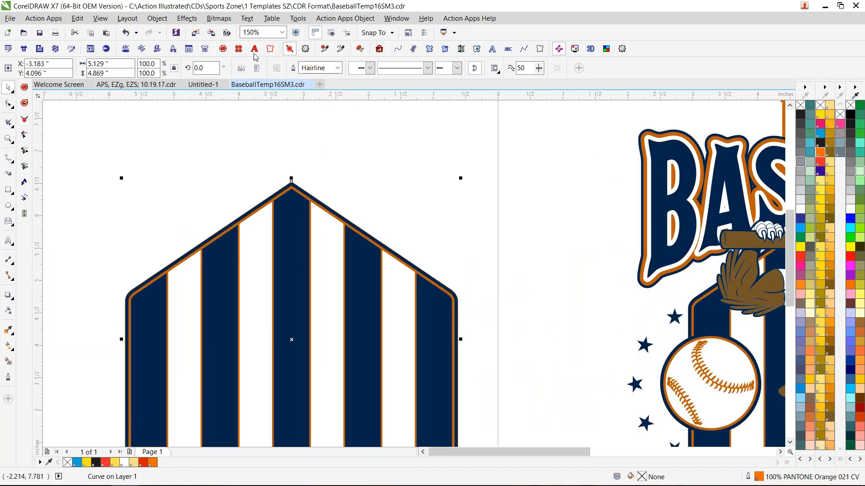
{"action": "left_click", "coordinate": [223, 49]}
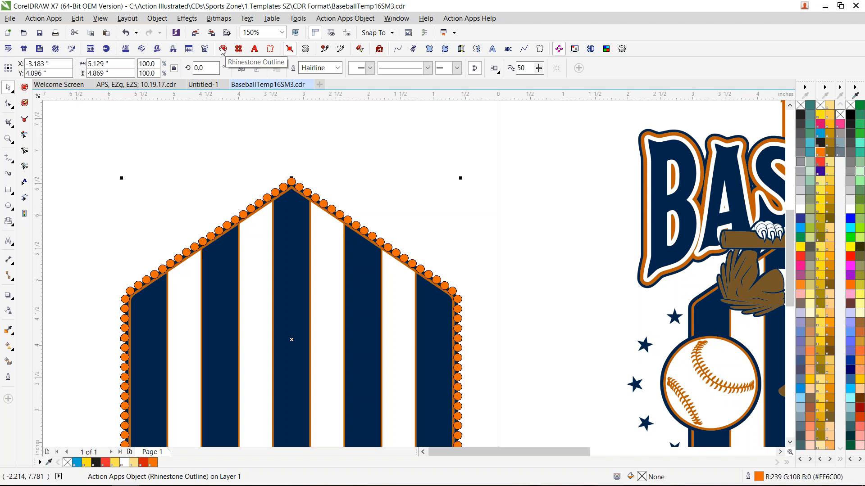
{"action": "key", "text": "ctrl+z"}
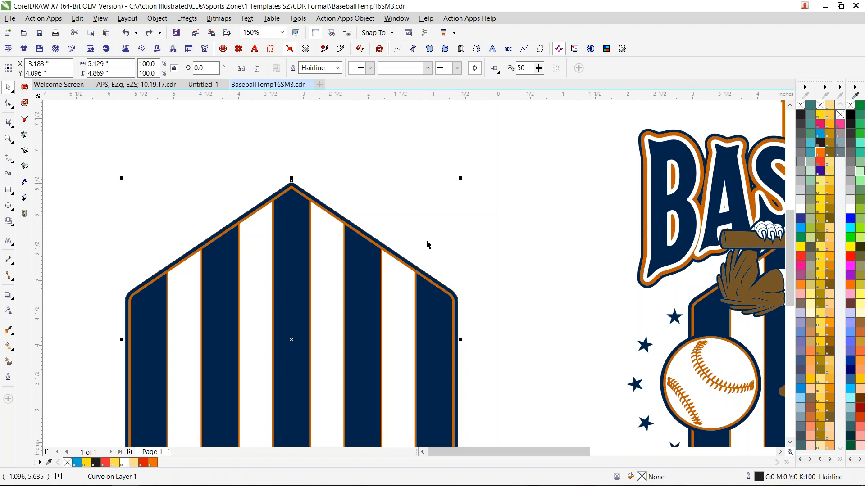
- Set the boundary's outline width to 10 pt, increase it to 24 pt, and color it pale green (C:40 M:0 Y:40 K:0)
{"action": "left_click", "coordinate": [337, 67]}
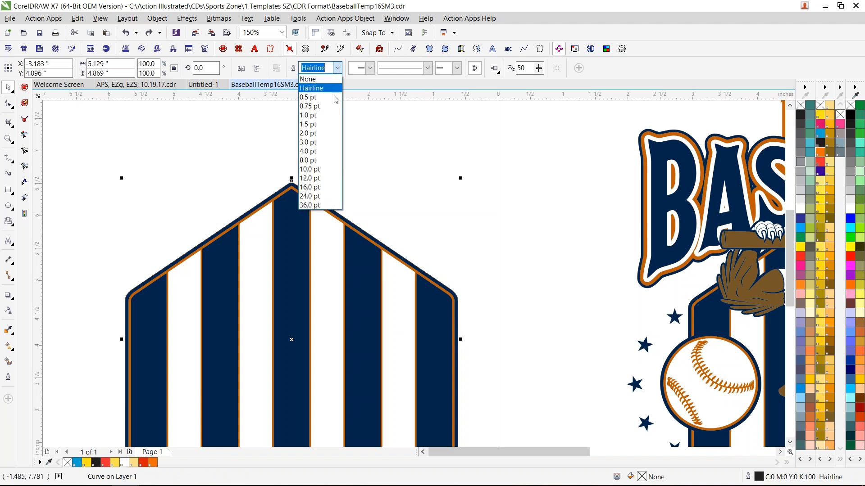
{"action": "left_click", "coordinate": [323, 169]}
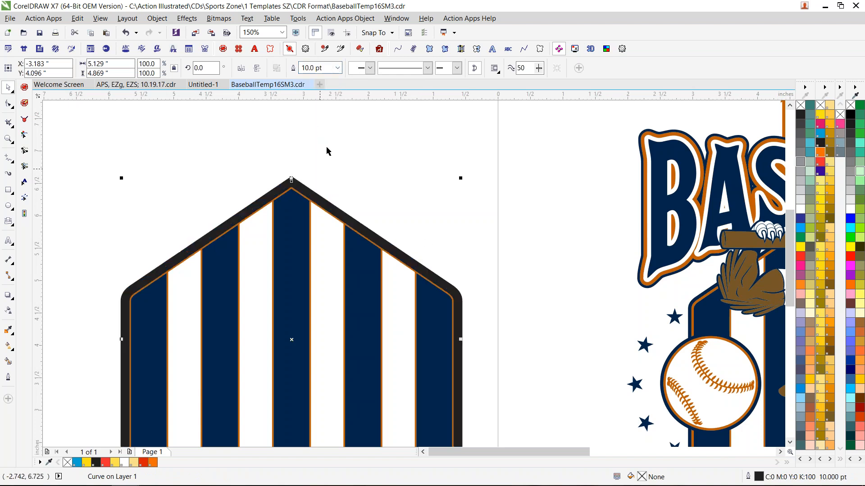
{"action": "left_click", "coordinate": [337, 68]}
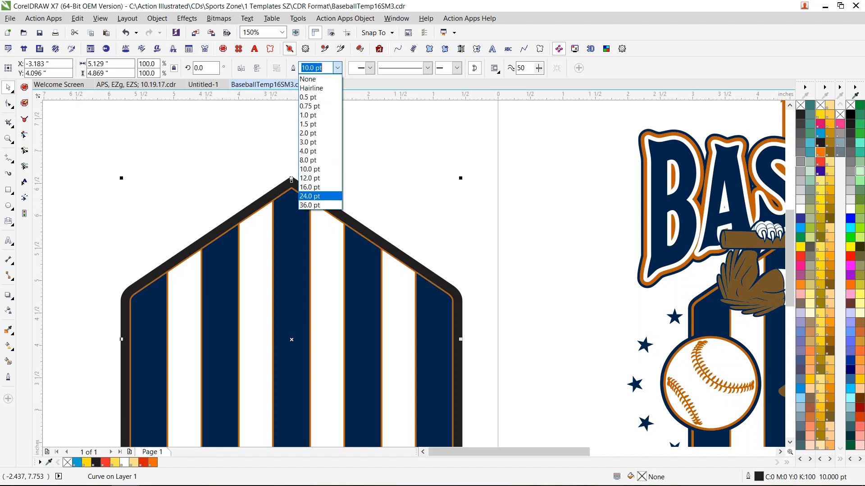
{"action": "left_click", "coordinate": [321, 198]}
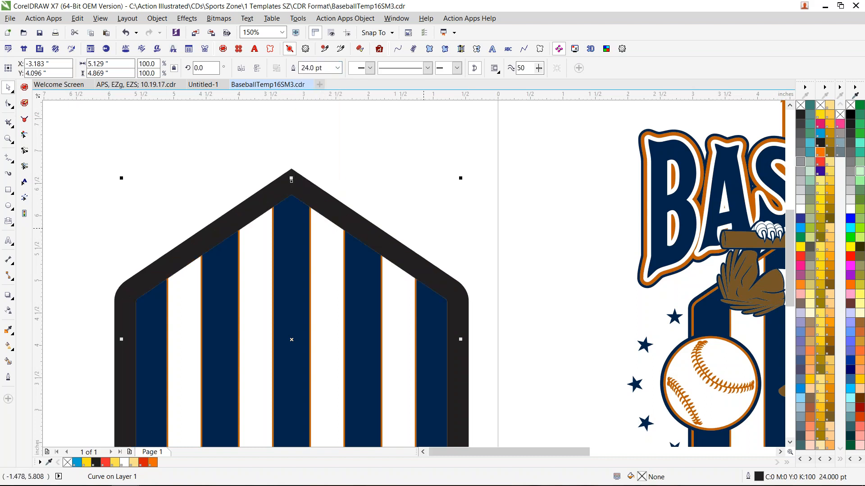
{"action": "right_click", "coordinate": [814, 183]}
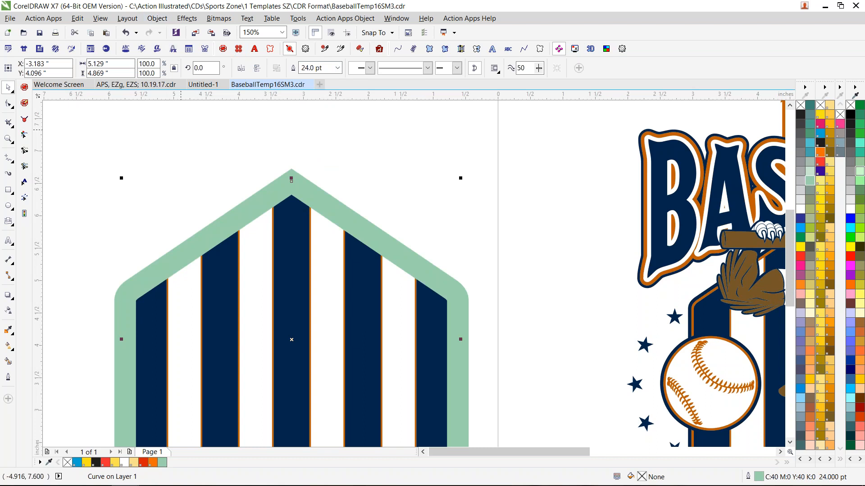
- Convert the boundary's green outline to an object, try moving it and another home-plate piece aside, and undo both moves
{"action": "left_click", "coordinate": [159, 19]}
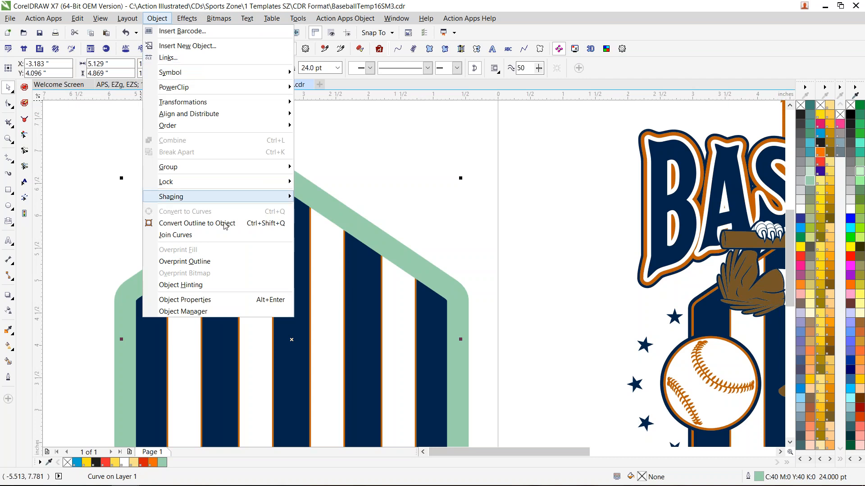
{"action": "left_click", "coordinate": [262, 224]}
{"action": "scroll", "coordinate": [246, 254], "scroll_direction": "down", "scroll_amount": 2}
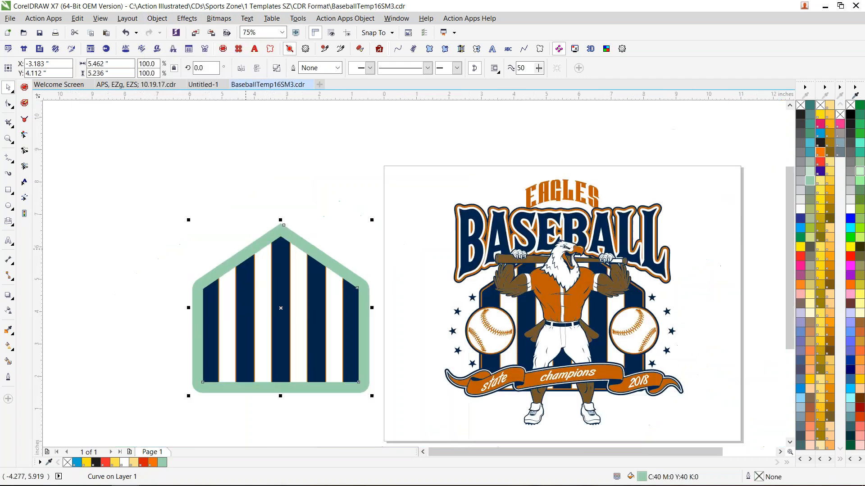
{"action": "left_click_drag", "start_coordinate": [246, 254], "coordinate": [109, 198]}
{"action": "left_click_drag", "start_coordinate": [280, 283], "coordinate": [390, 220]}
{"action": "key", "text": "ctrl+z"}
{"action": "key", "text": "ctrl+z"}
- Create a boundary around the green outline object and home-plate pieces, with a Hairline outline in PANTONE Orange 021 CV
{"action": "left_click_drag", "start_coordinate": [123, 177], "coordinate": [385, 414]}
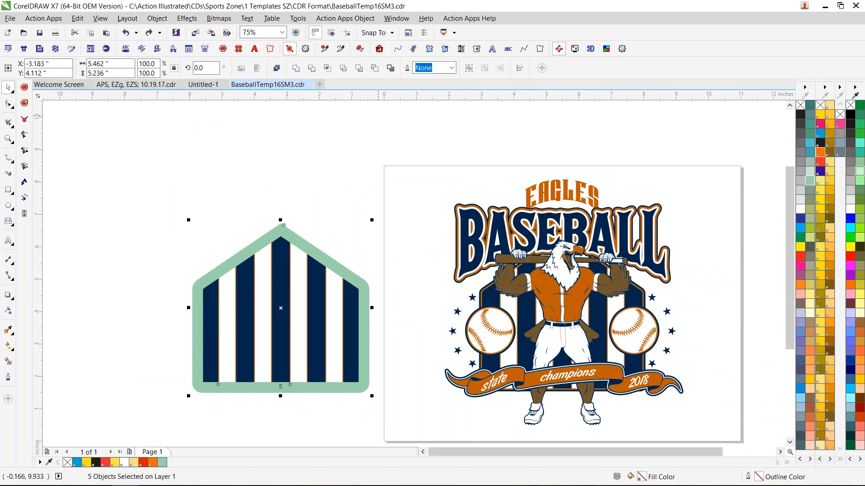
{"action": "left_click", "coordinate": [390, 68]}
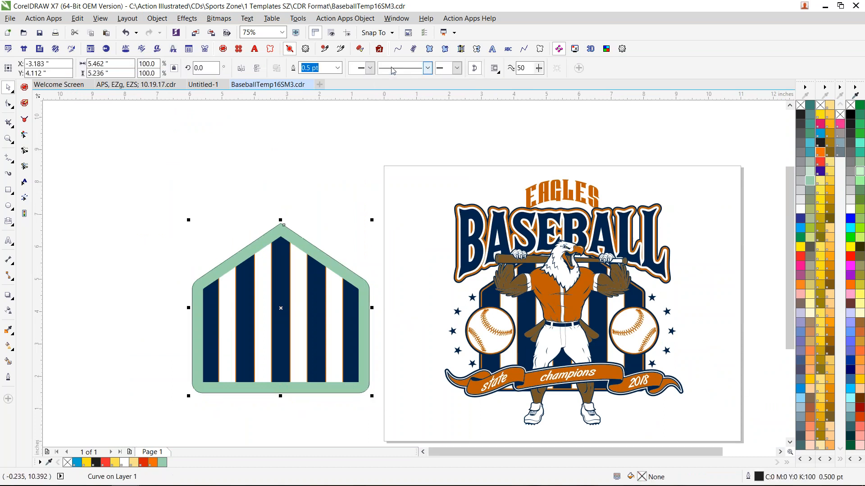
{"action": "right_click", "coordinate": [821, 153]}
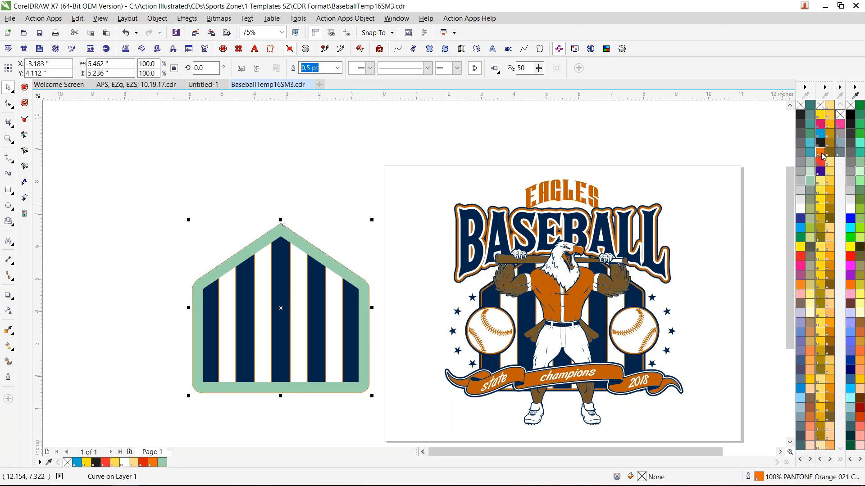
{"action": "left_click", "coordinate": [338, 68]}
{"action": "left_click", "coordinate": [316, 85]}
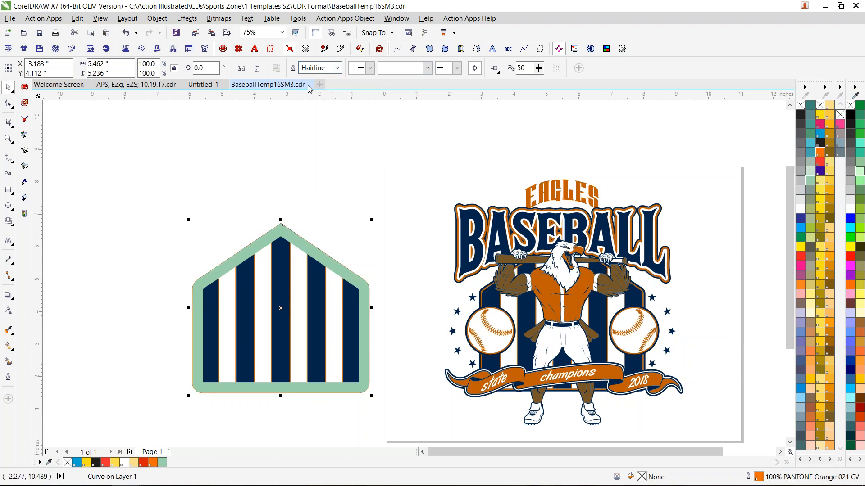
- Apply a Rhinestone Outline to the orange boundary and delete the green outline object around the home plate
{"action": "left_click", "coordinate": [222, 48]}
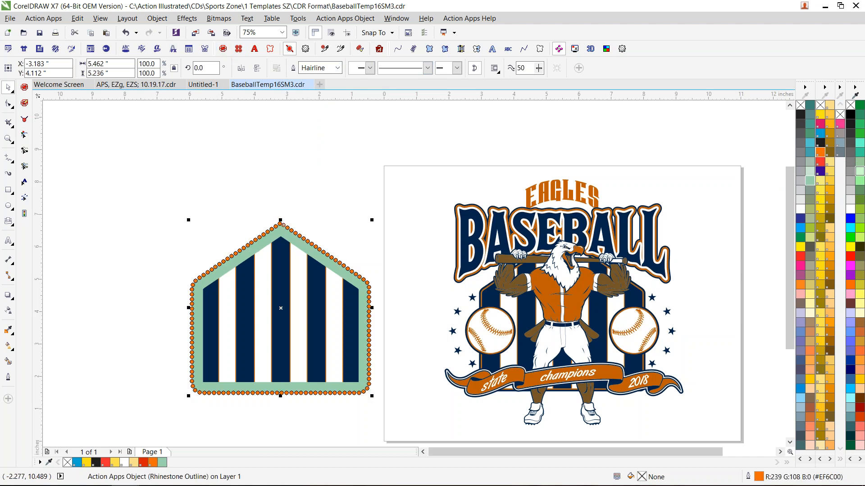
{"action": "scroll", "coordinate": [268, 302], "scroll_direction": "up", "scroll_amount": 1}
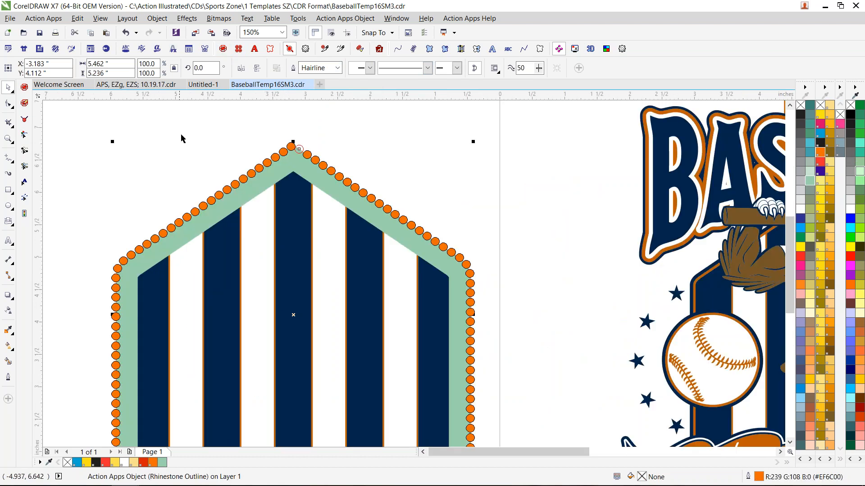
{"action": "left_click", "coordinate": [207, 148]}
{"action": "left_click", "coordinate": [242, 203]}
{"action": "key", "text": "Delete"}
{"action": "key", "text": "ctrl+z"}
{"action": "key", "text": "Delete"}
{"action": "left_click", "coordinate": [241, 201]}
{"action": "key", "text": "Delete"}
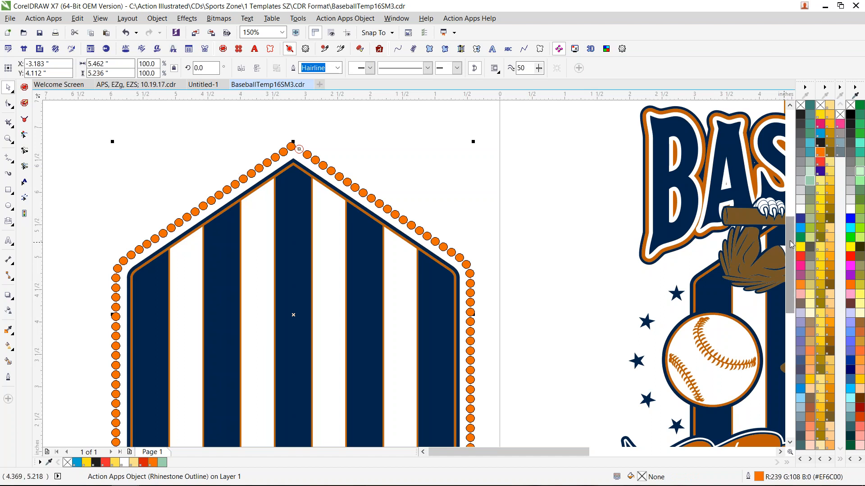
- Run Remove Overlapping Rhinestones on the home-plate outline and add one extra rhinestone just beside its peak
{"action": "left_click_drag", "start_coordinate": [790, 240], "coordinate": [789, 252]}
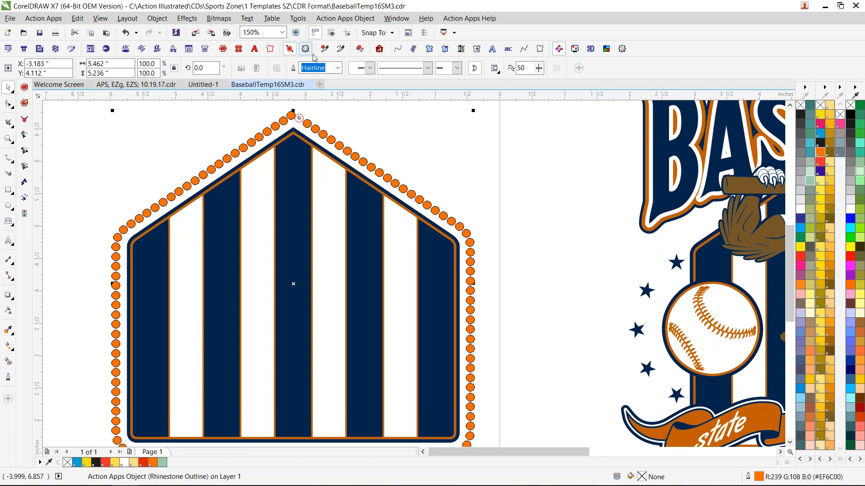
{"action": "left_click", "coordinate": [363, 53]}
{"action": "left_click", "coordinate": [24, 103]}
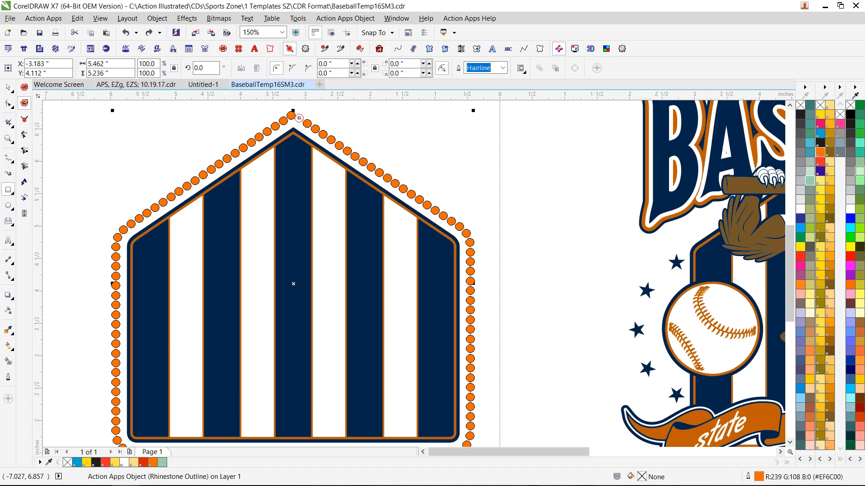
{"action": "scroll", "coordinate": [284, 116], "scroll_direction": "up", "scroll_amount": 2}
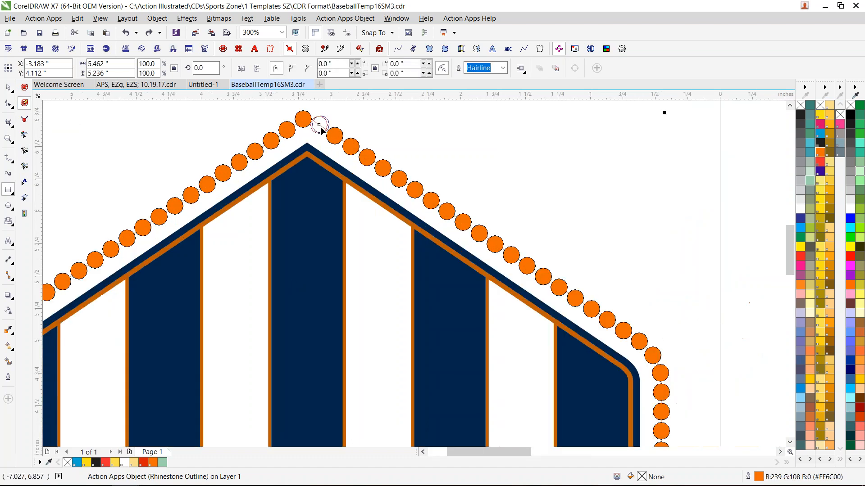
{"action": "left_click_drag", "start_coordinate": [320, 127], "coordinate": [355, 133]}
{"action": "scroll", "coordinate": [283, 217], "scroll_direction": "down", "scroll_amount": 1}
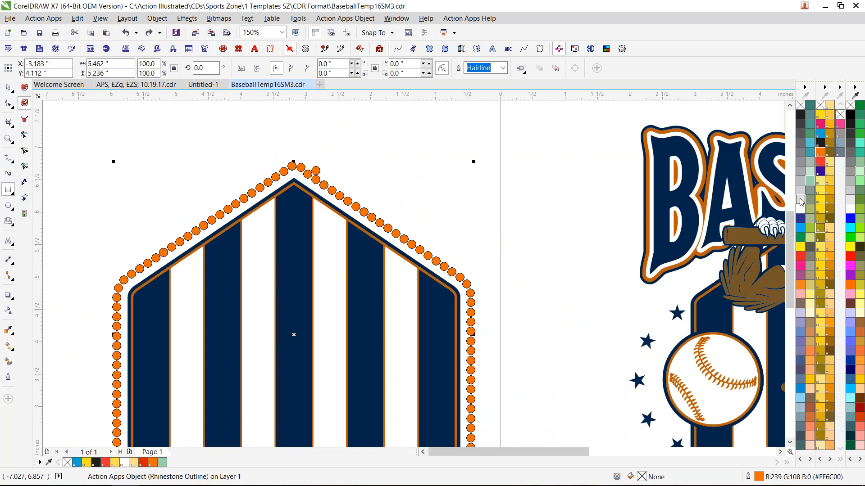
{"action": "scroll", "coordinate": [791, 235], "scroll_direction": "down", "scroll_amount": 3}
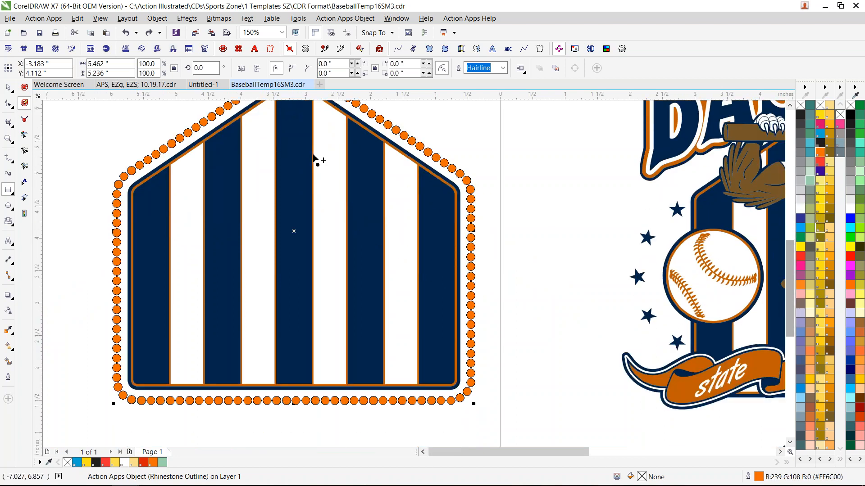
{"action": "scroll", "coordinate": [233, 185], "scroll_direction": "down", "scroll_amount": 1}
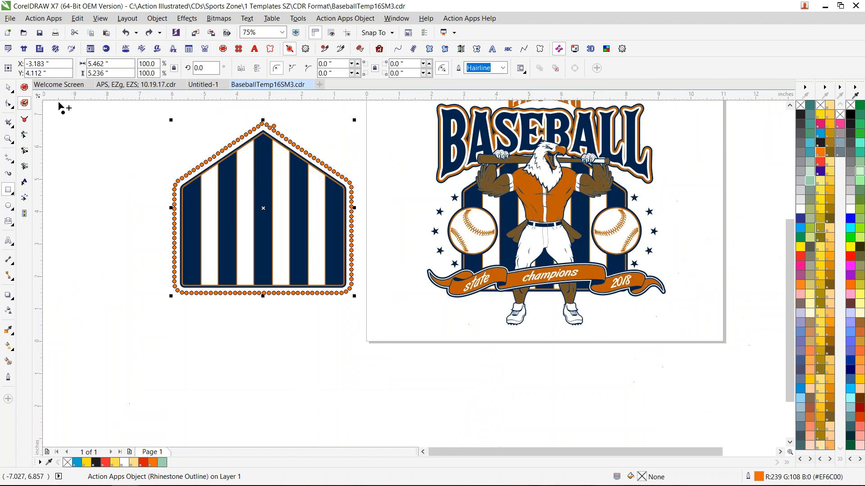
{"action": "left_click", "coordinate": [13, 88]}
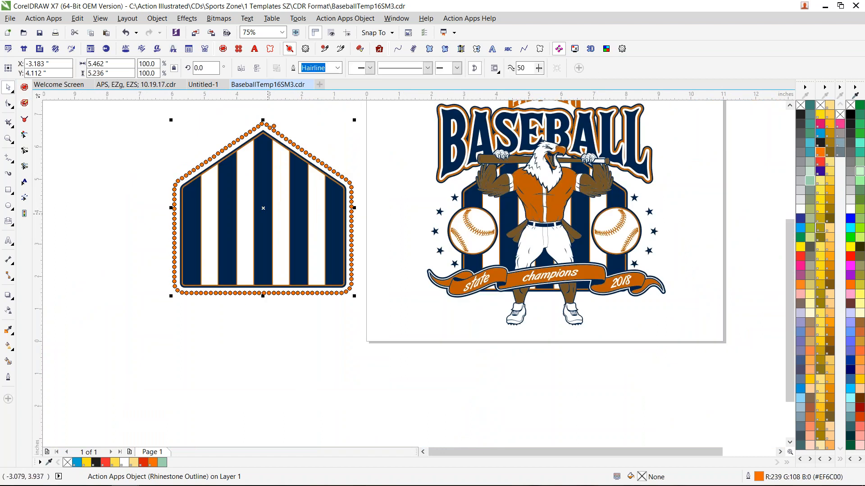
{"action": "left_click", "coordinate": [132, 258]}
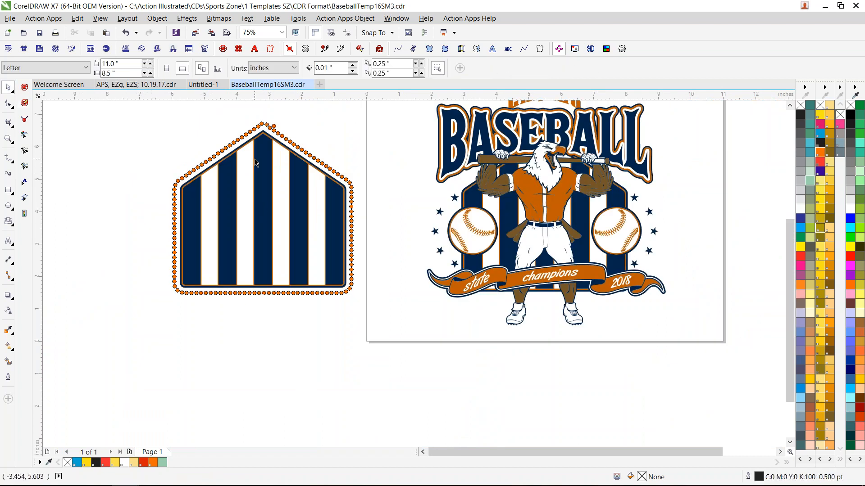
{"action": "scroll", "coordinate": [242, 135], "scroll_direction": "up", "scroll_amount": 2}
{"action": "left_click", "coordinate": [242, 134]}
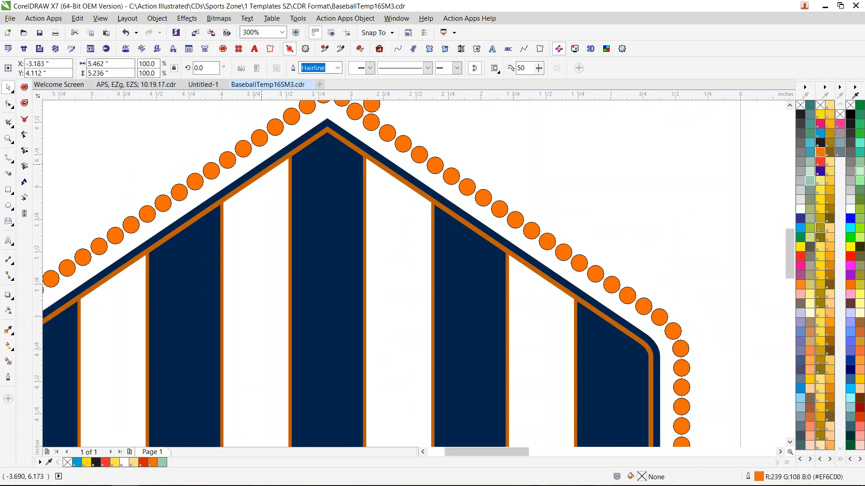
{"action": "key", "text": "ctrl+z"}
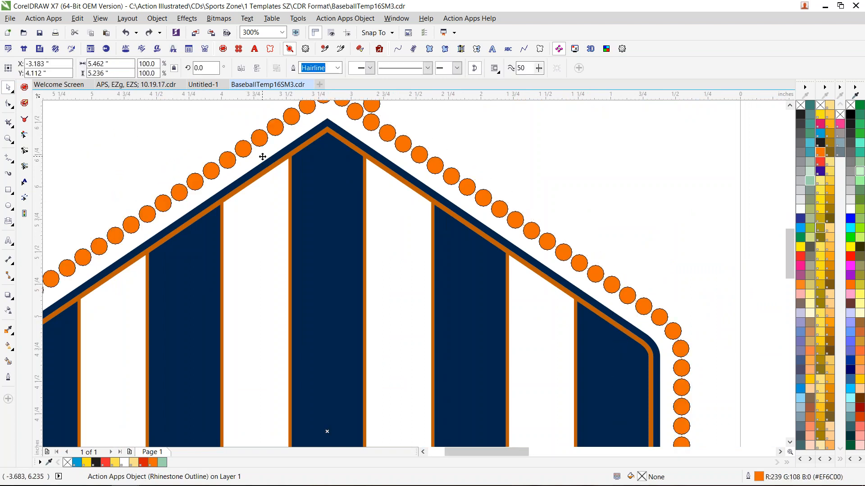
{"action": "scroll", "coordinate": [291, 235], "scroll_direction": "down", "scroll_amount": 2}
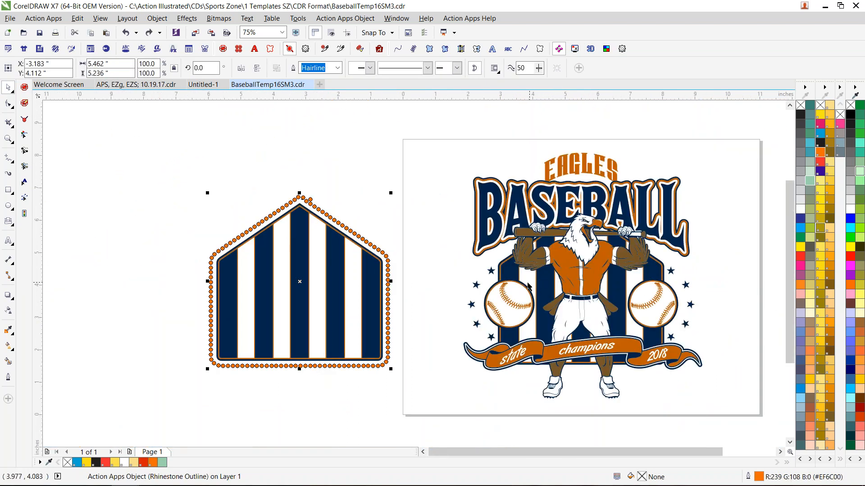
- Move the striped home-plate group from the eagle design to the empty area beyond the rhinestone-outlined copy and ungroup it
{"action": "left_click", "coordinate": [540, 288]}
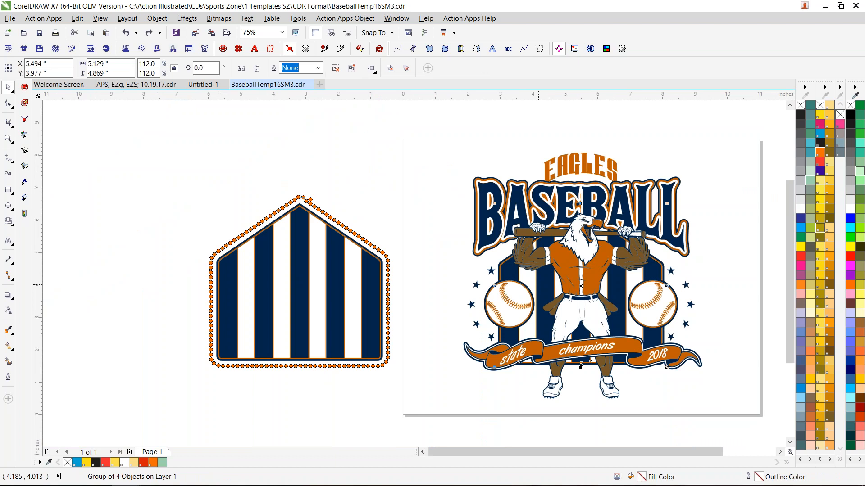
{"action": "left_click_drag", "start_coordinate": [639, 279], "coordinate": [169, 279]}
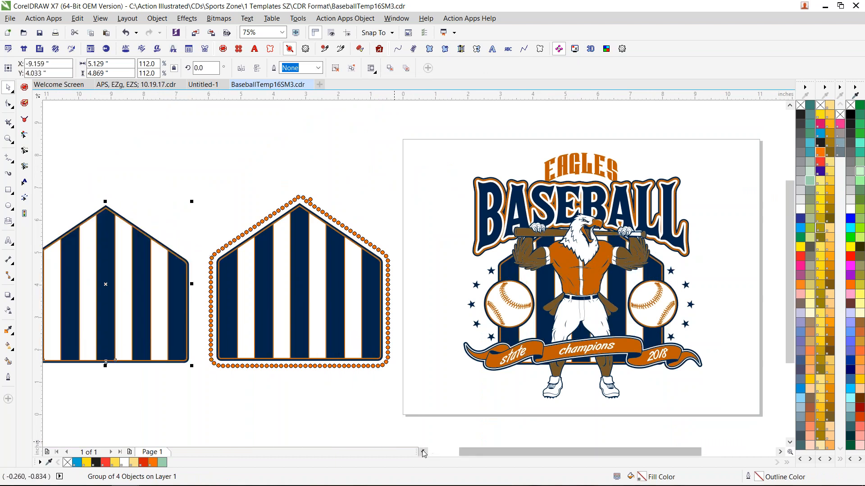
{"action": "scroll", "coordinate": [423, 452], "scroll_direction": "left", "scroll_amount": 5}
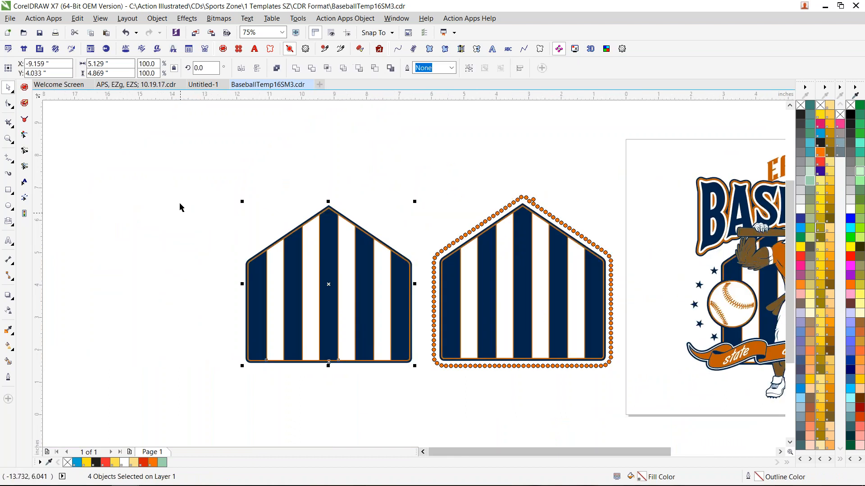
- Move the solid navy backing shape out from behind the ungrouped striped pieces to the empty area beside them
{"action": "left_click", "coordinate": [239, 255]}
{"action": "scroll", "coordinate": [238, 255], "scroll_direction": "up", "scroll_amount": 4}
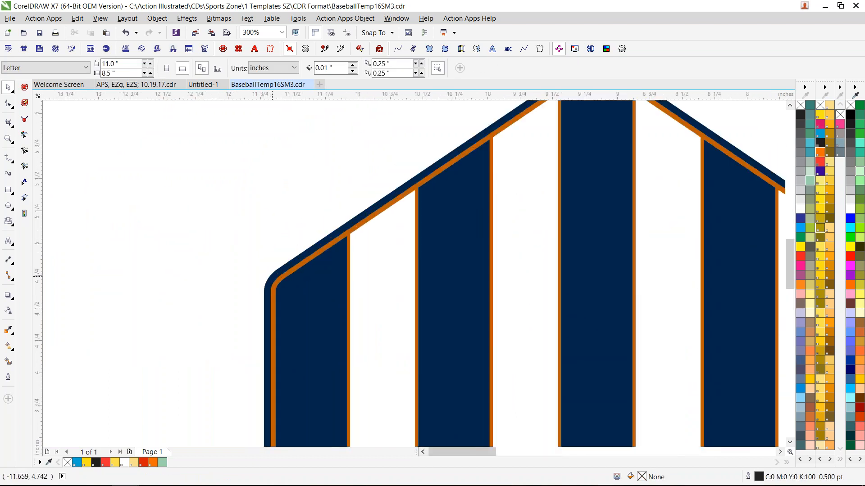
{"action": "left_click", "coordinate": [271, 278]}
{"action": "scroll", "coordinate": [353, 283], "scroll_direction": "down", "scroll_amount": 4}
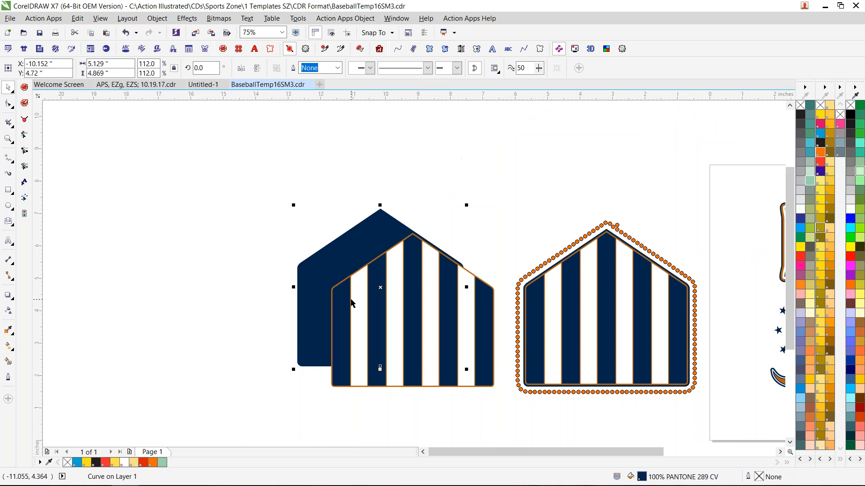
{"action": "left_click_drag", "start_coordinate": [346, 261], "coordinate": [202, 287]}
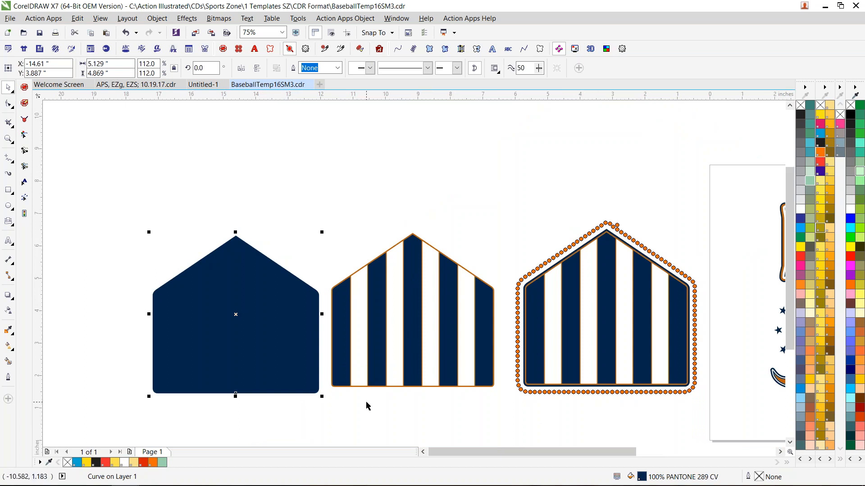
- Apply a Rhinestone Fill to the solid navy home-plate shape and show its Action Apps object properties
{"action": "left_click", "coordinate": [238, 49]}
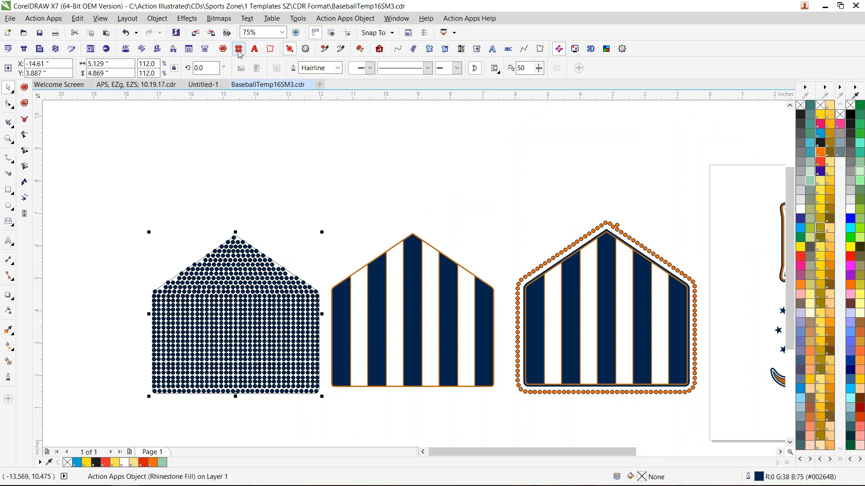
{"action": "left_click", "coordinate": [306, 49]}
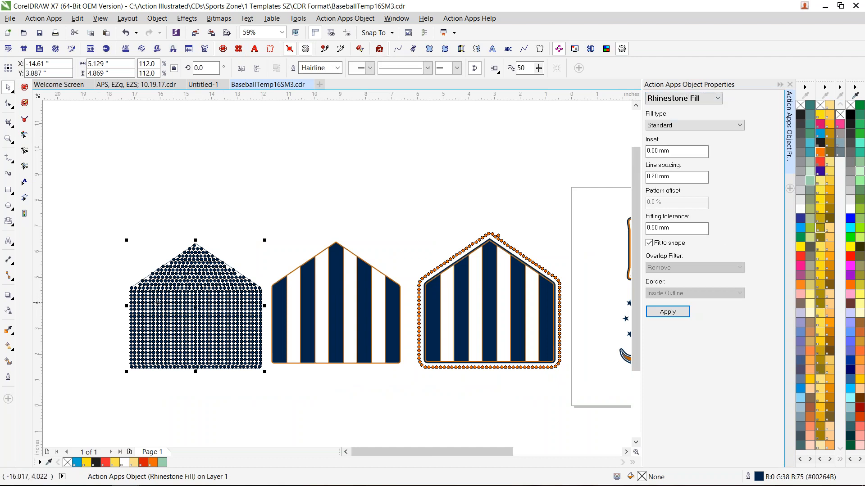
{"action": "scroll", "coordinate": [152, 302], "scroll_direction": "up", "scroll_amount": 3}
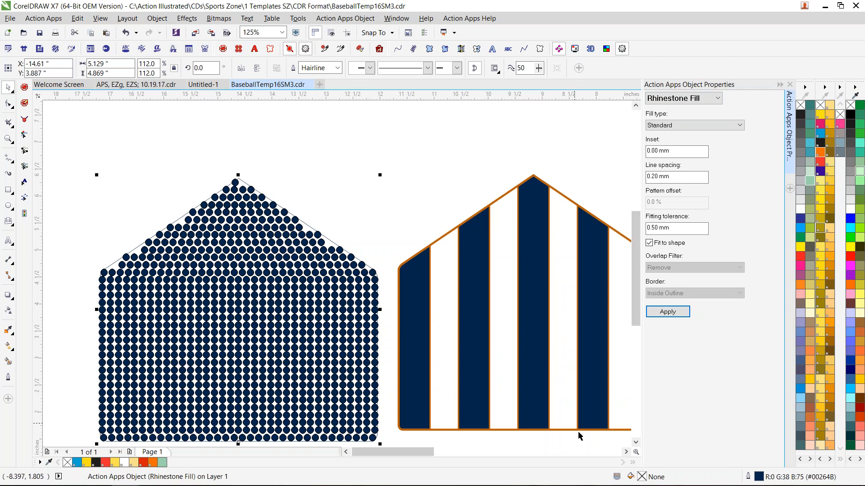
- Slant the home-plate rhinestone fill's lines upward with the Angle Lines Tool and apply the new direction
{"action": "left_click", "coordinate": [635, 443]}
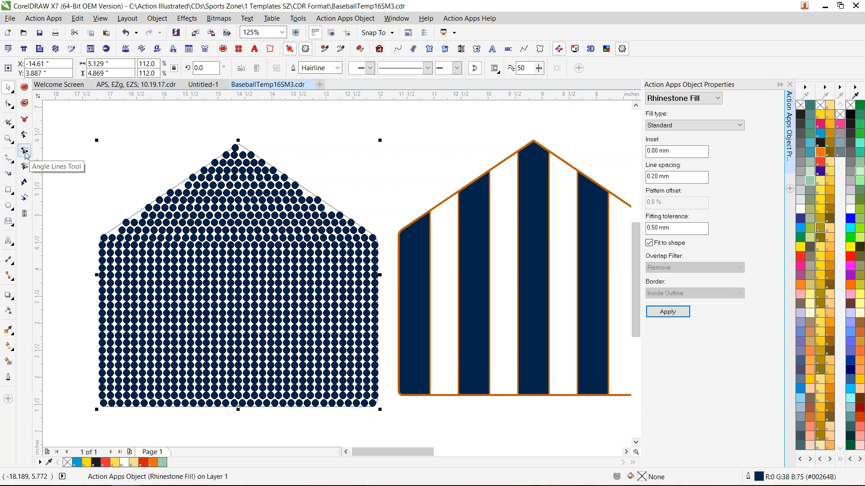
{"action": "left_click", "coordinate": [25, 152]}
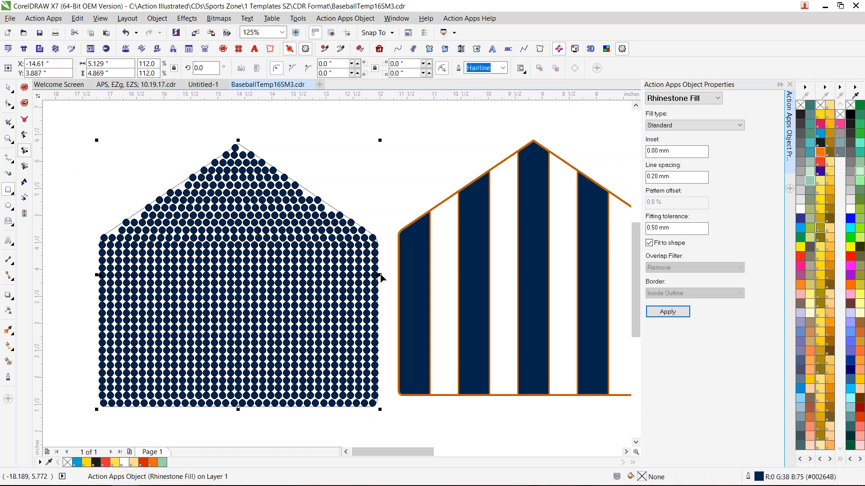
{"action": "left_click_drag", "start_coordinate": [378, 275], "coordinate": [298, 184]}
{"action": "left_click", "coordinate": [671, 314]}
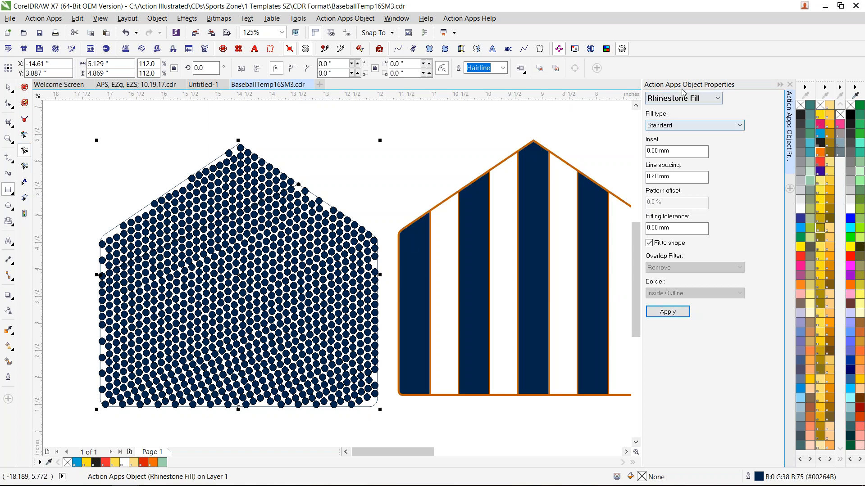
- Change the home-plate rhinestone fill's type to Cascade and apply it
{"action": "left_click", "coordinate": [714, 124]}
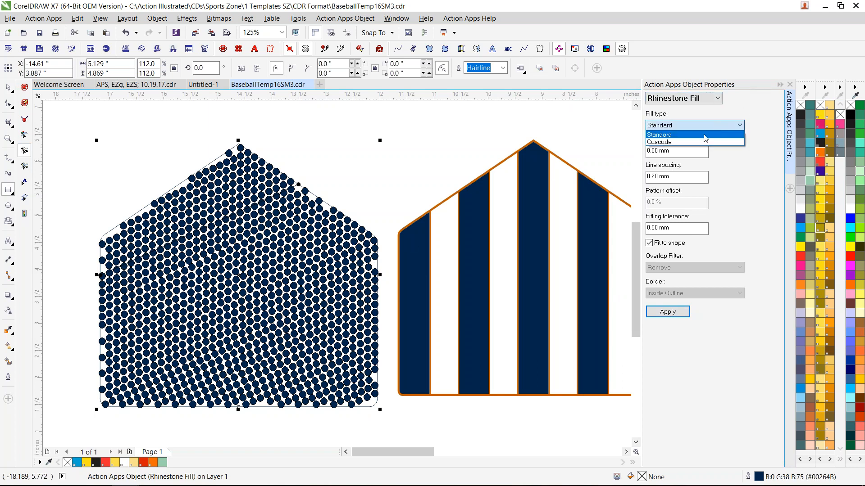
{"action": "left_click", "coordinate": [694, 142]}
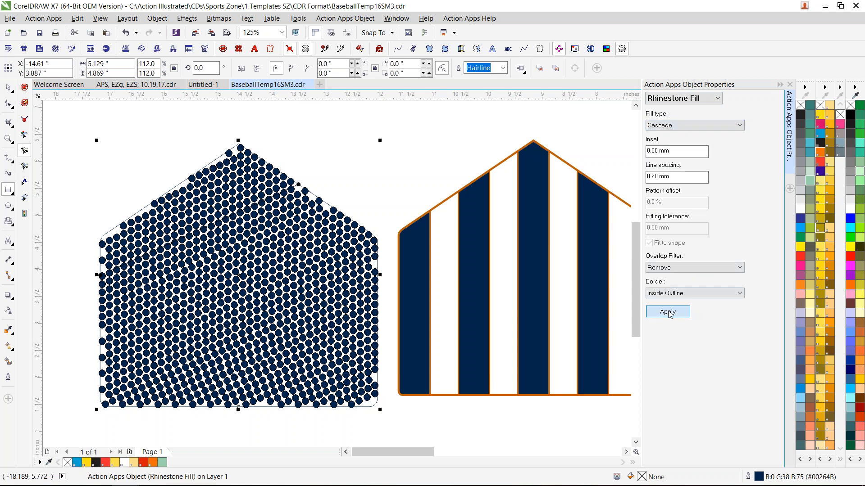
{"action": "left_click", "coordinate": [668, 312]}
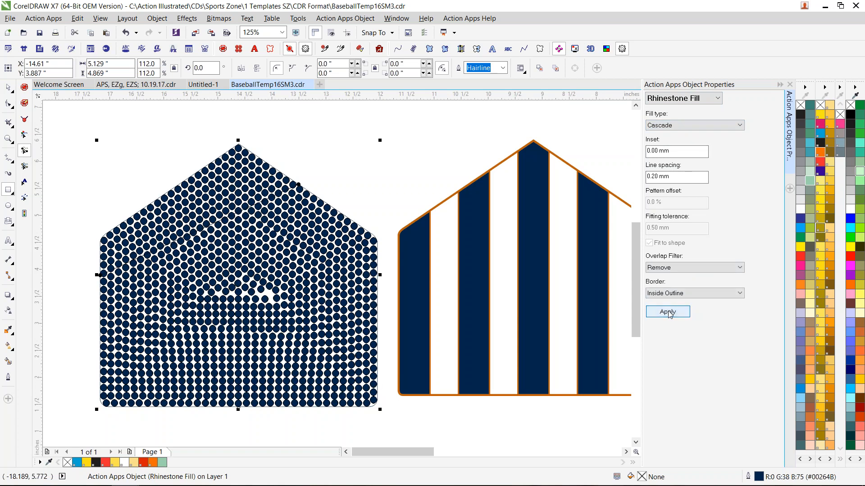
- Set the fill's rhinestones to size SS 16 (4.5mm) with 1.00 mm spacing and apply
{"action": "left_click", "coordinate": [682, 98]}
{"action": "left_click", "coordinate": [682, 111]}
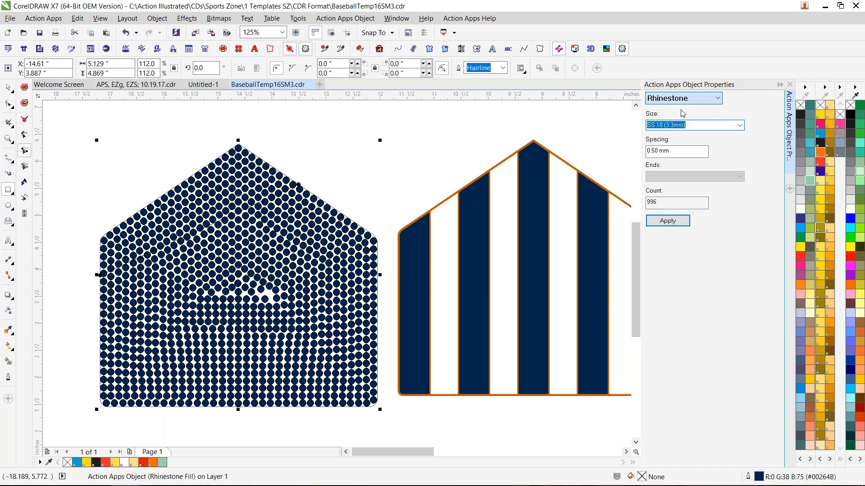
{"action": "left_click", "coordinate": [740, 125]}
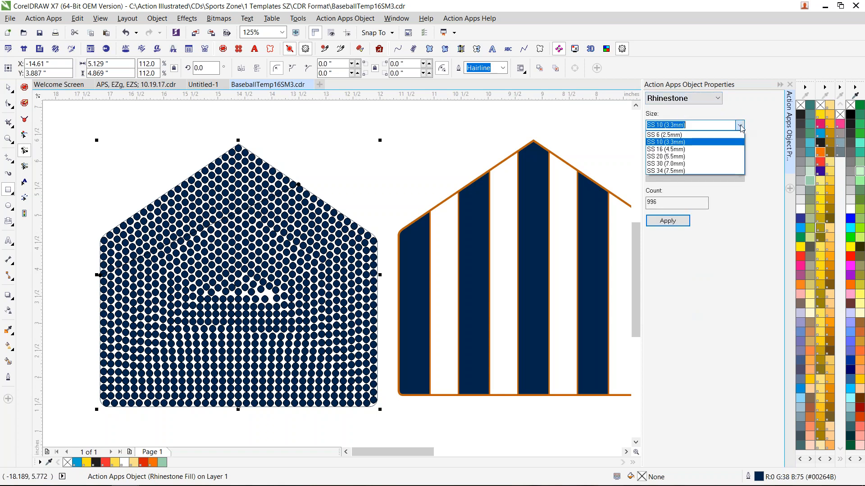
{"action": "left_click", "coordinate": [707, 149]}
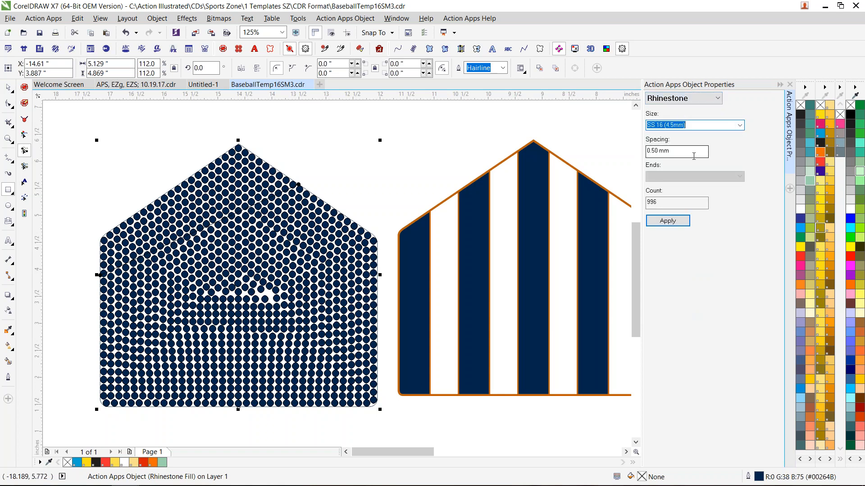
{"action": "left_click_drag", "start_coordinate": [690, 153], "coordinate": [627, 152]}
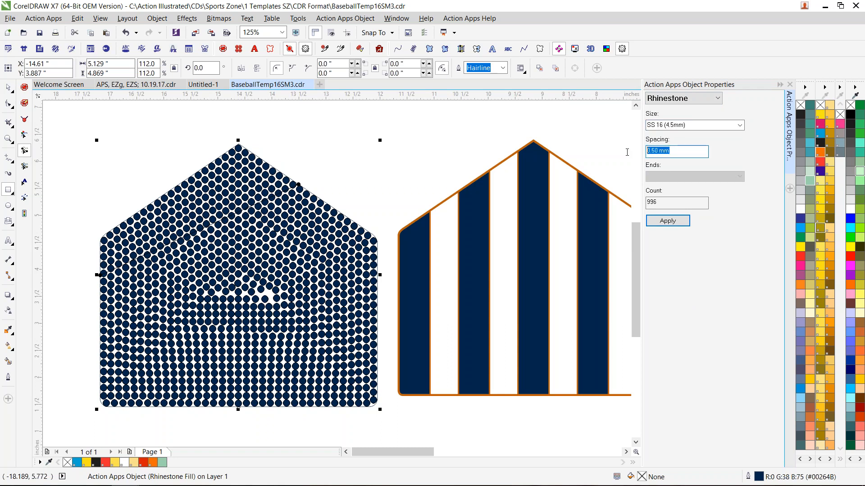
{"action": "type", "text": "1"}
{"action": "left_click", "coordinate": [674, 221]}
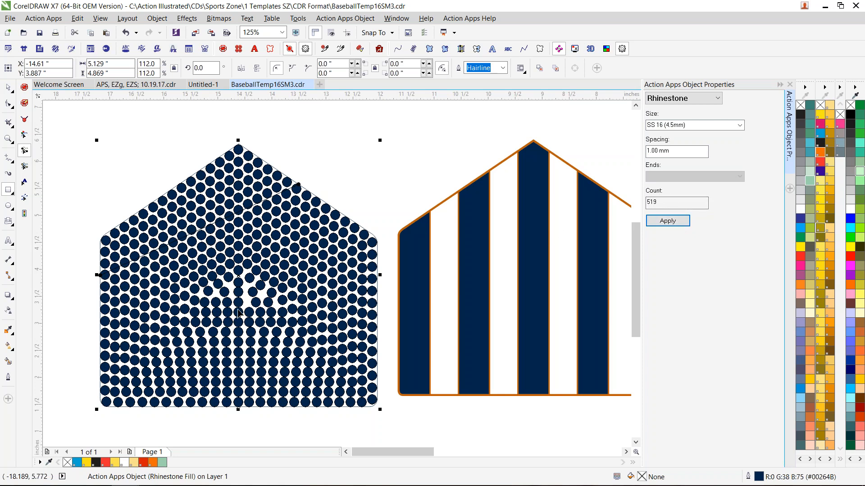
- Reposition individual rhinestones around the gaps at the centre of the cascade fill to even out their spacing
{"action": "scroll", "coordinate": [239, 307], "scroll_direction": "up", "scroll_amount": 2}
{"action": "scroll", "coordinate": [271, 293], "scroll_direction": "up", "scroll_amount": 2}
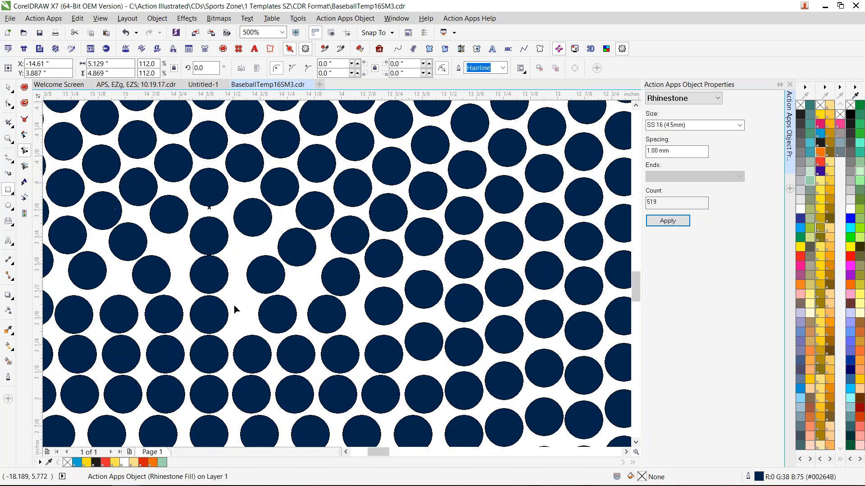
{"action": "left_click", "coordinate": [24, 103]}
{"action": "left_click", "coordinate": [221, 280]}
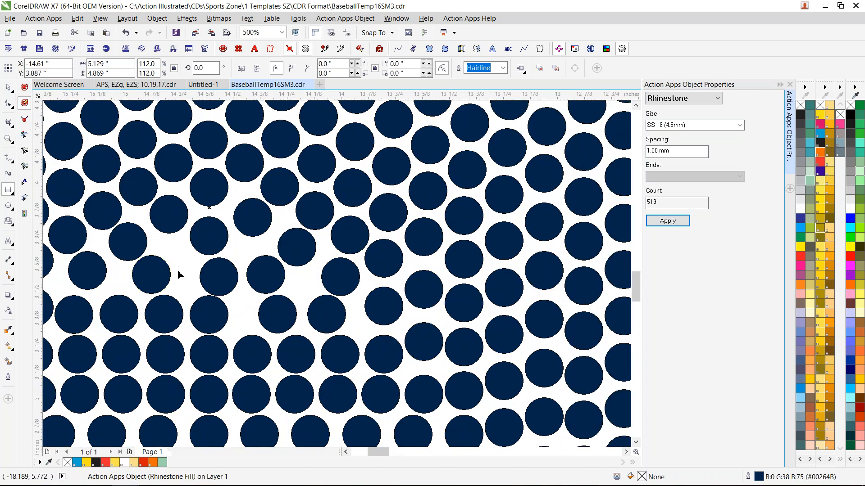
{"action": "left_click_drag", "start_coordinate": [157, 273], "coordinate": [177, 272]}
{"action": "left_click_drag", "start_coordinate": [252, 217], "coordinate": [252, 237]}
{"action": "left_click_drag", "start_coordinate": [263, 275], "coordinate": [260, 276]}
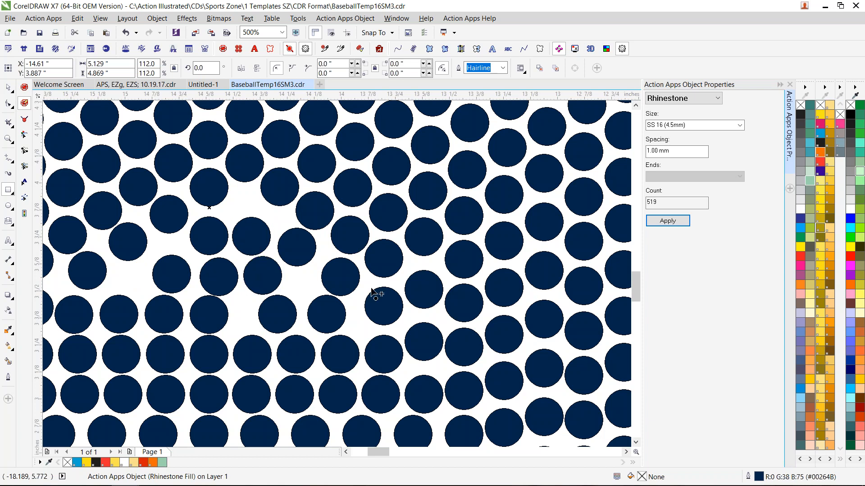
{"action": "left_click_drag", "start_coordinate": [299, 255], "coordinate": [302, 258]}
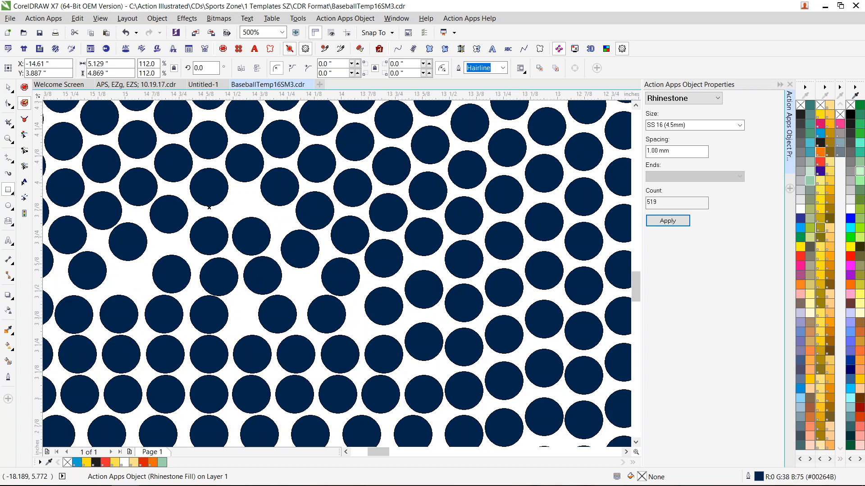
- Separate the ungrouped striped home plate by moving its navy stripes down and its orange backing slightly up
{"action": "scroll", "coordinate": [303, 261], "scroll_direction": "down", "scroll_amount": 2}
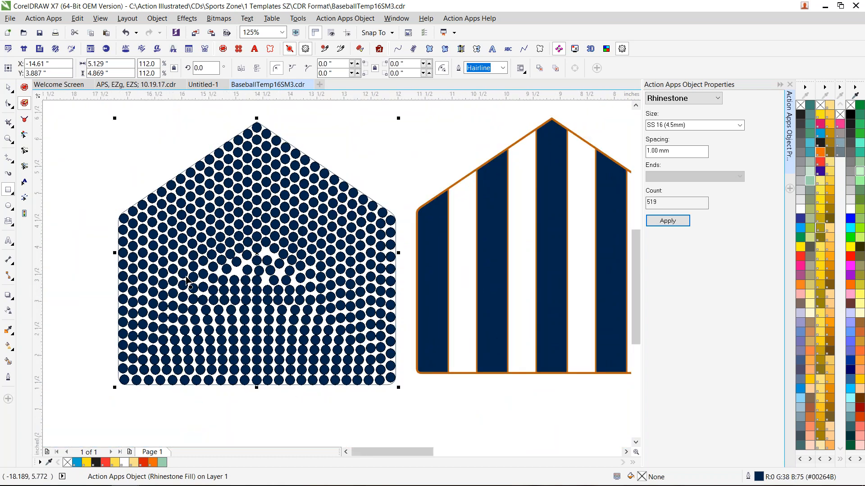
{"action": "scroll", "coordinate": [188, 282], "scroll_direction": "down", "scroll_amount": 1}
{"action": "scroll", "coordinate": [626, 452], "scroll_direction": "right", "scroll_amount": 2}
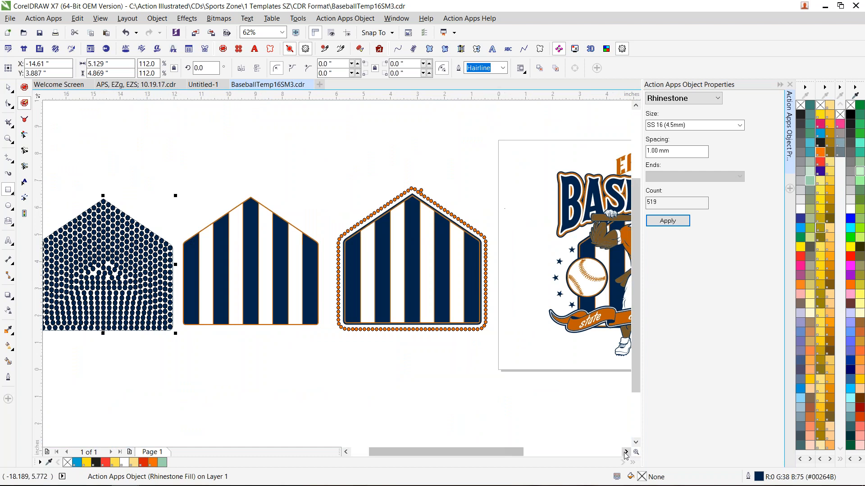
{"action": "left_click", "coordinate": [8, 86]}
{"action": "left_click_drag", "start_coordinate": [345, 166], "coordinate": [182, 344]}
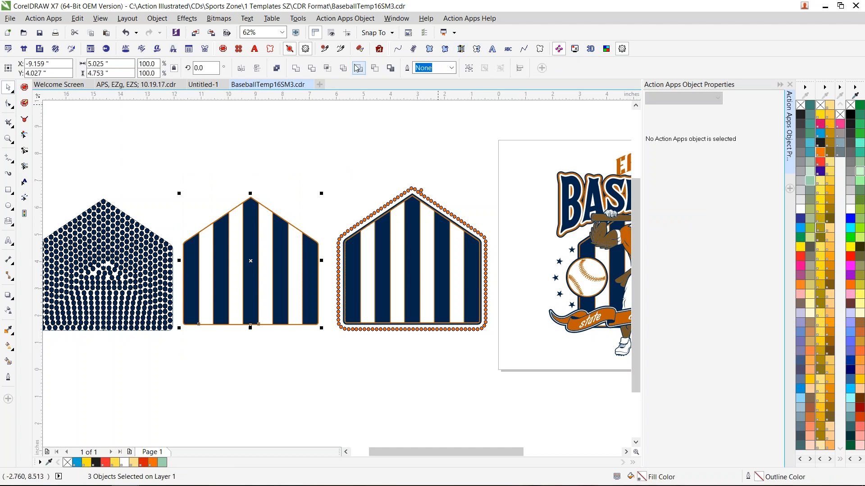
{"action": "left_click", "coordinate": [343, 69]}
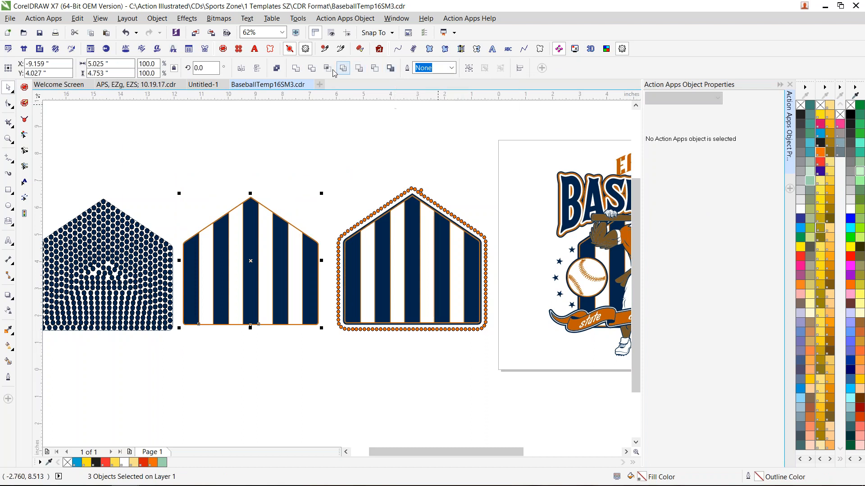
{"action": "left_click", "coordinate": [346, 71]}
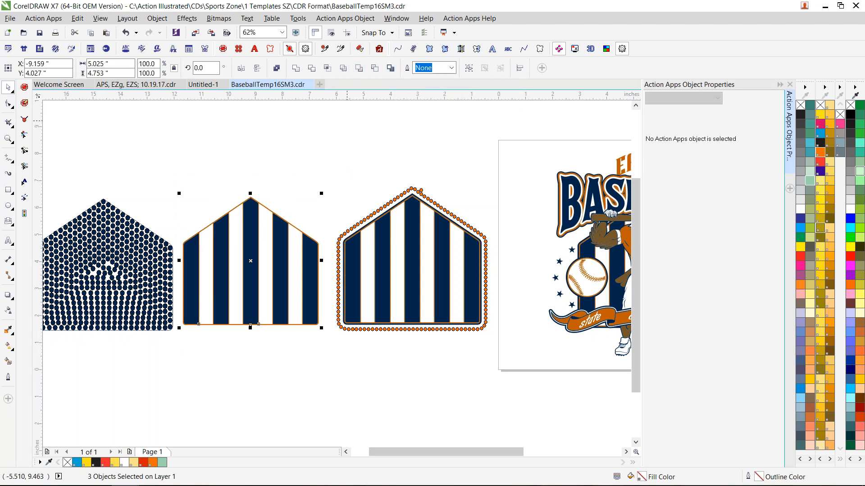
{"action": "left_click_drag", "start_coordinate": [250, 241], "coordinate": [251, 329]}
{"action": "left_click_drag", "start_coordinate": [270, 212], "coordinate": [281, 192]}
- Move the rhinestone fill's outline shape from around the rhinestones onto the orange home-plate backing
{"action": "left_click_drag", "start_coordinate": [120, 241], "coordinate": [278, 210]}
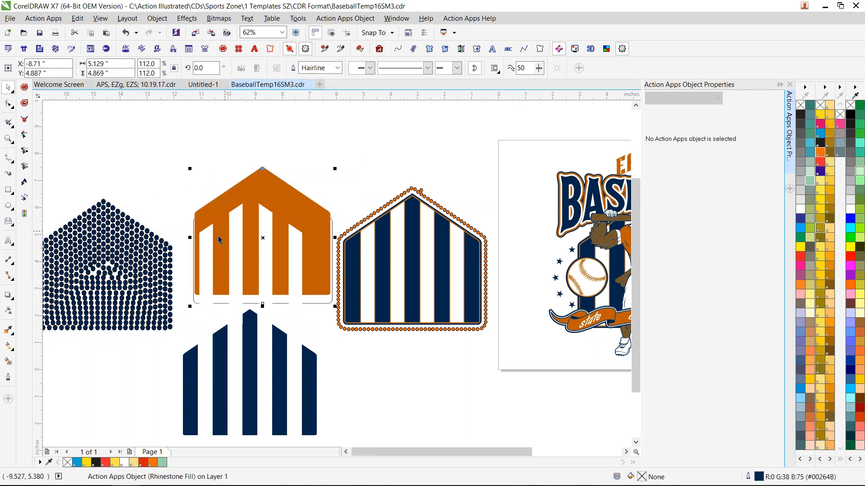
{"action": "left_click_drag", "start_coordinate": [131, 253], "coordinate": [252, 233]}
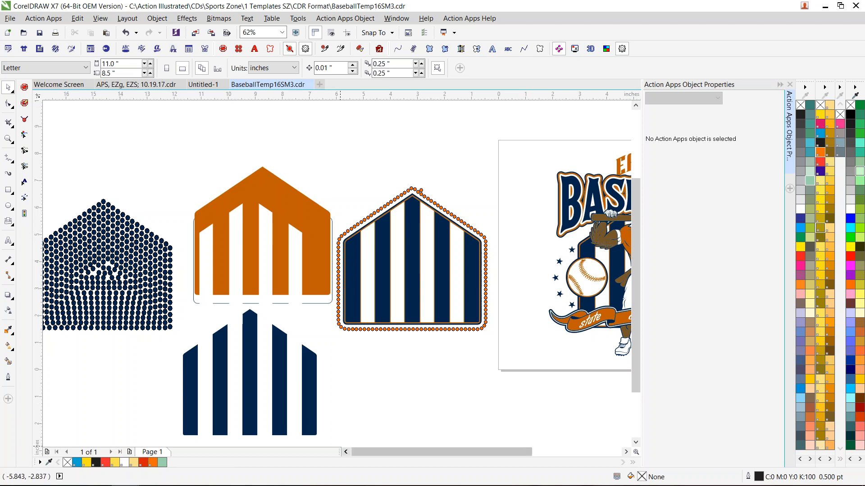
- Lay the white and navy stripes over the rhinestone fill, recolouring the white ones light green
{"action": "left_click", "coordinate": [346, 451]}
{"action": "left_click_drag", "start_coordinate": [378, 253], "coordinate": [234, 256]}
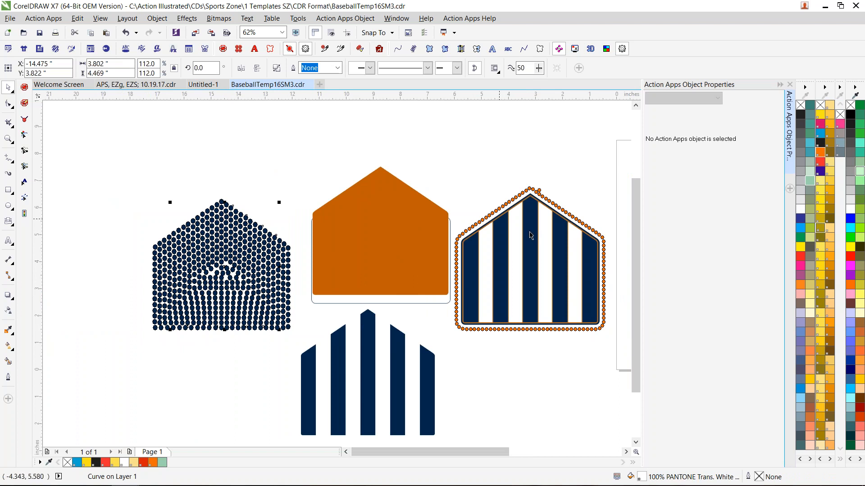
{"action": "left_click", "coordinate": [806, 181]}
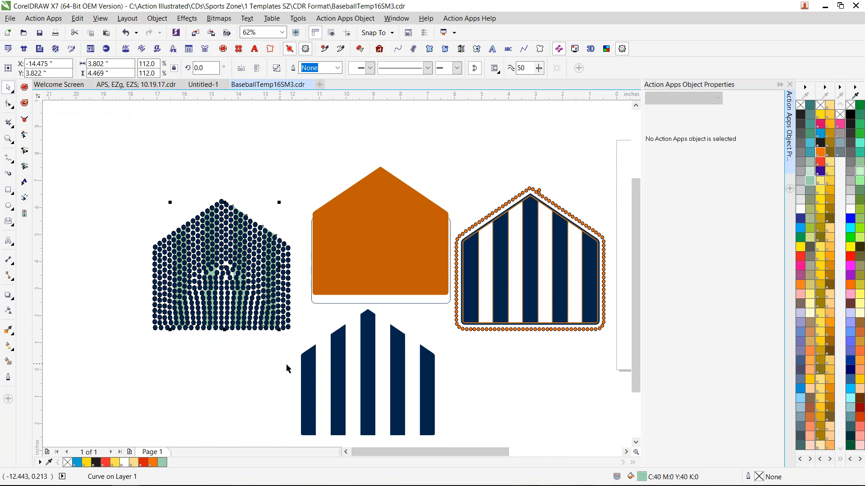
{"action": "left_click_drag", "start_coordinate": [341, 375], "coordinate": [189, 283]}
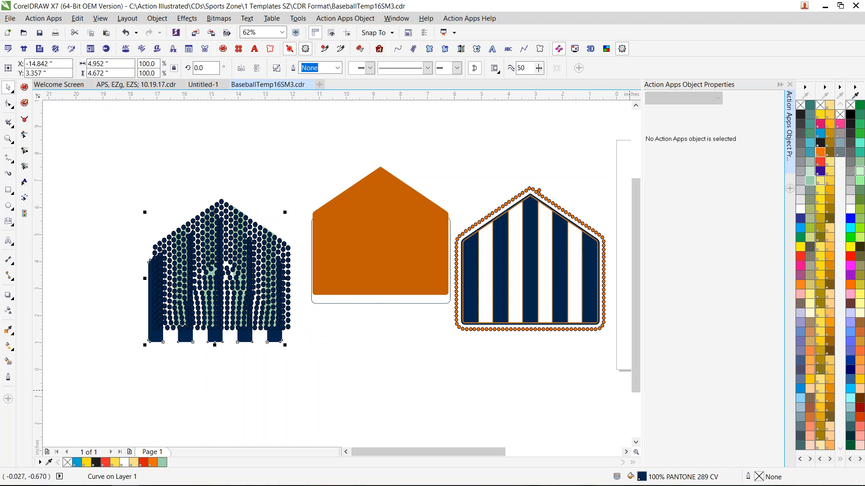
- Place a copy of the eagle mascot in the empty area beside the page and start an Action Apps command on it
{"action": "left_click", "coordinate": [622, 452]}
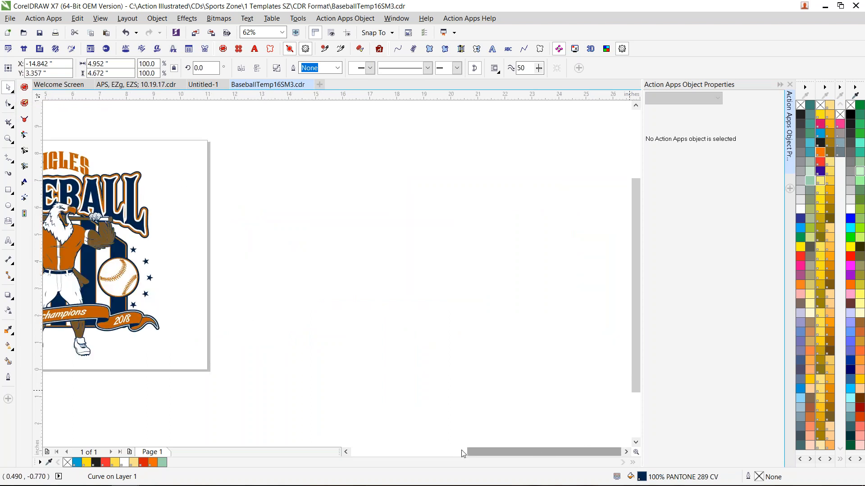
{"action": "left_click", "coordinate": [345, 452]}
{"action": "left_click", "coordinate": [345, 452]}
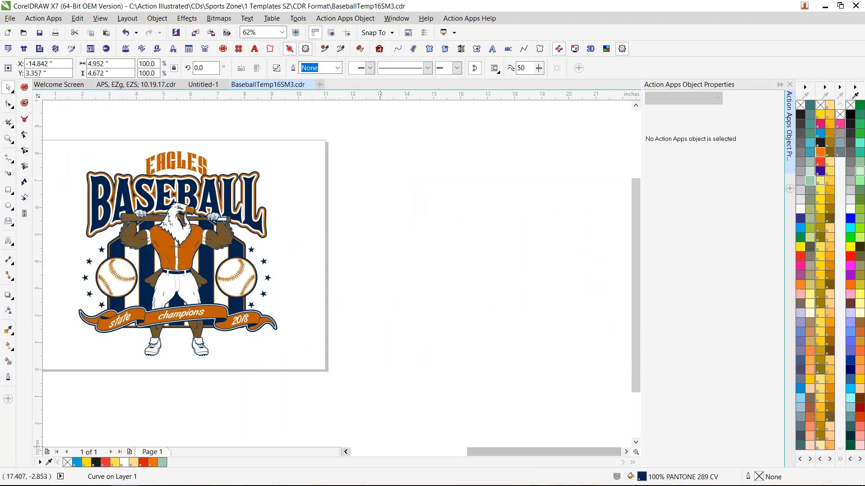
{"action": "left_click", "coordinate": [345, 452]}
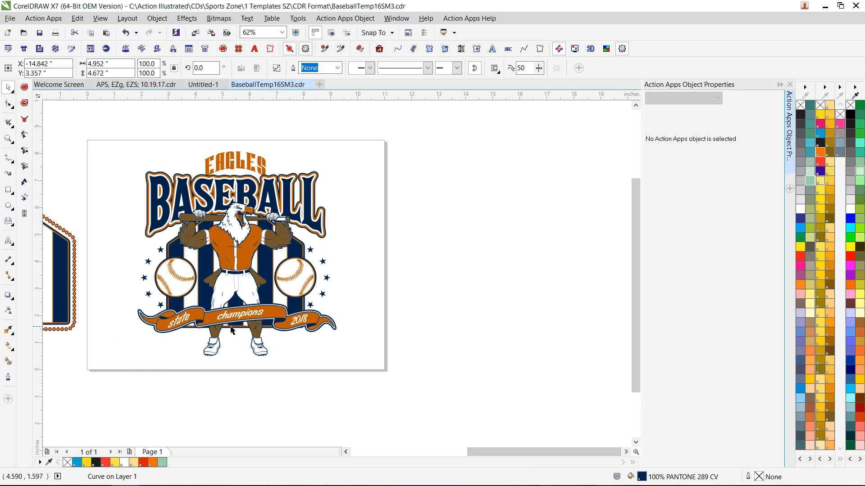
{"action": "left_click", "coordinate": [345, 452]}
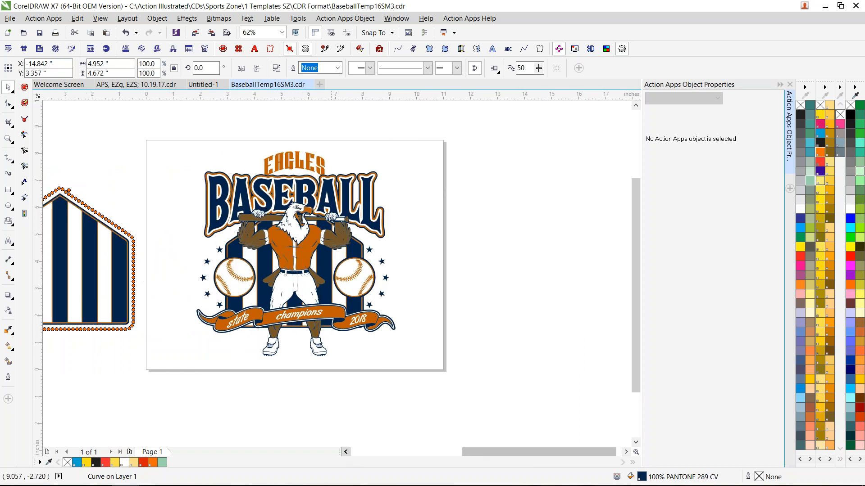
{"action": "left_click", "coordinate": [293, 241]}
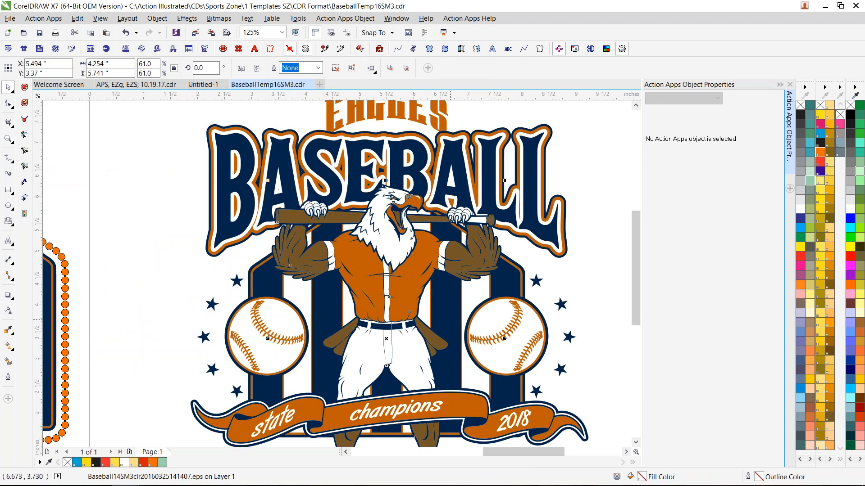
{"action": "scroll", "coordinate": [451, 320], "scroll_direction": "down", "scroll_amount": 1}
{"action": "left_click_drag", "start_coordinate": [489, 343], "coordinate": [542, 301]}
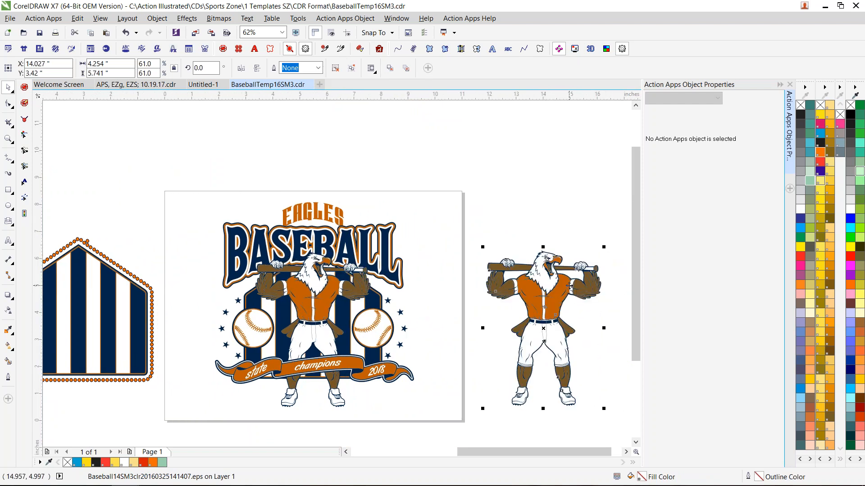
{"action": "left_click", "coordinate": [626, 452]}
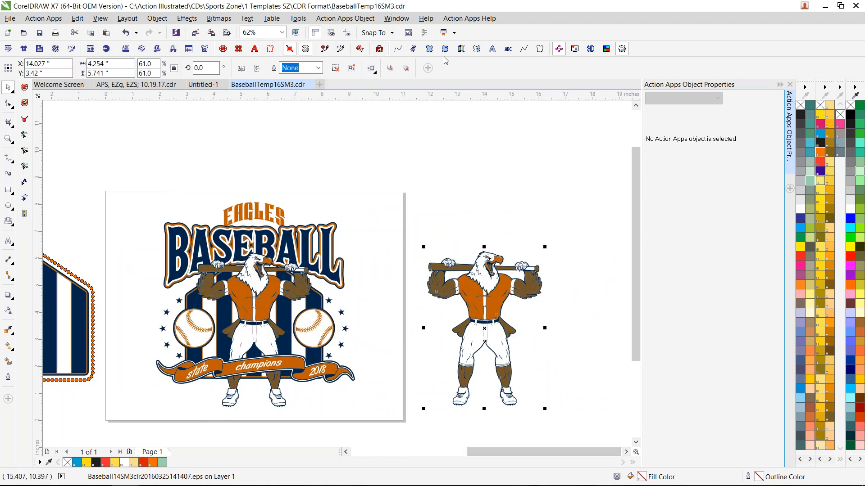
{"action": "left_click", "coordinate": [477, 50]}
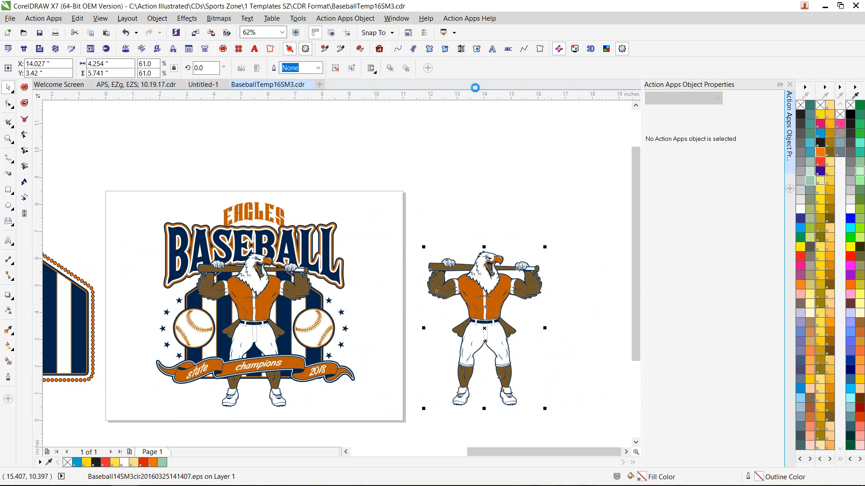
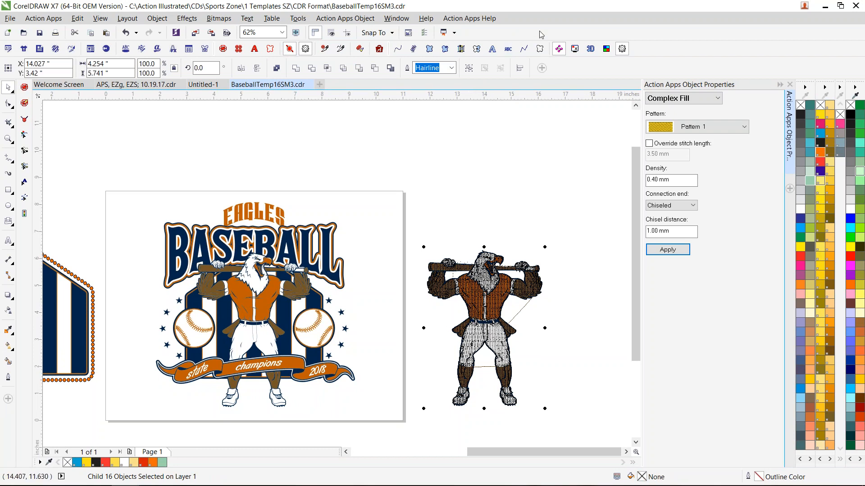
- Preview the stitched eagle in the Action Apps 3D View, then inspect its stitch lines up close in the drawing
{"action": "left_click", "coordinate": [591, 49]}
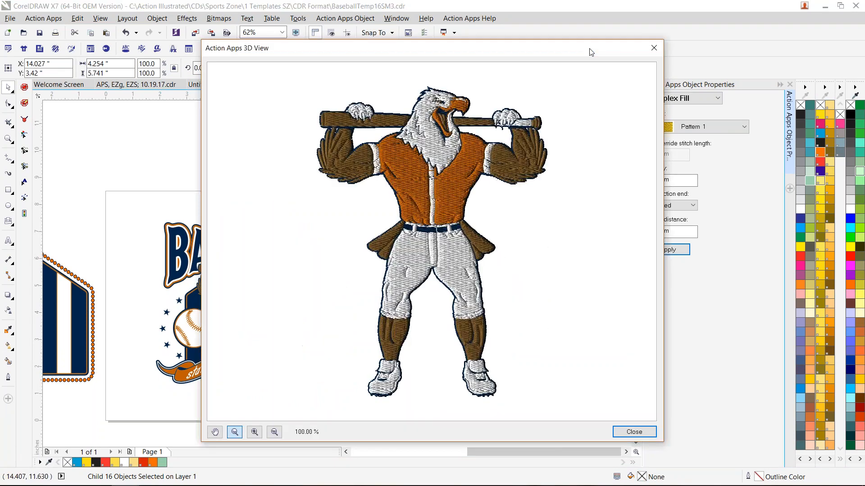
{"action": "left_click", "coordinate": [653, 48]}
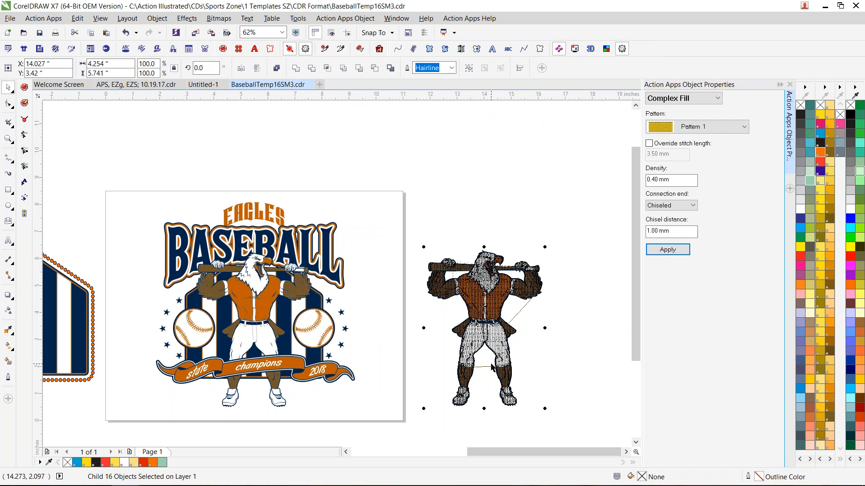
{"action": "scroll", "coordinate": [501, 324], "scroll_direction": "up", "scroll_amount": 2}
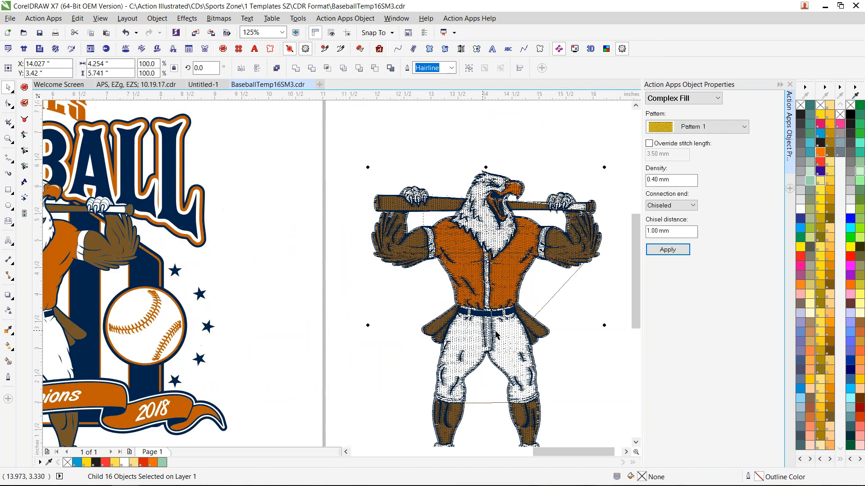
{"action": "left_click", "coordinate": [626, 452]}
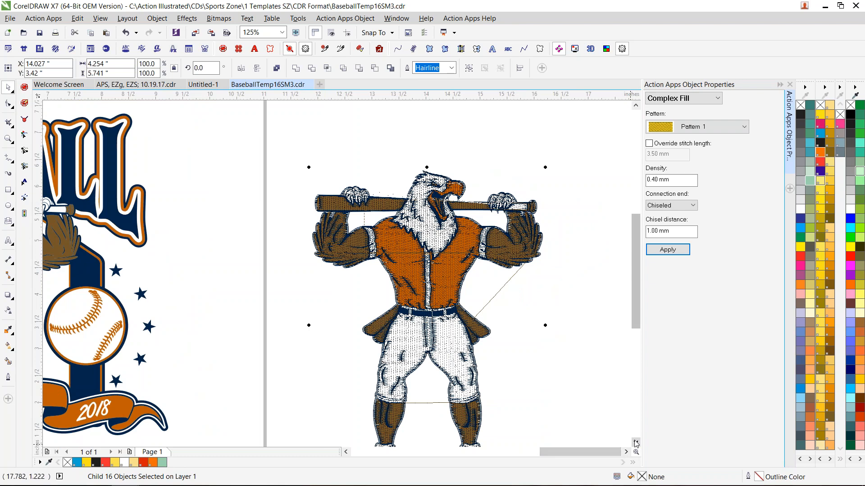
{"action": "left_click", "coordinate": [636, 444]}
{"action": "left_click", "coordinate": [636, 444]}
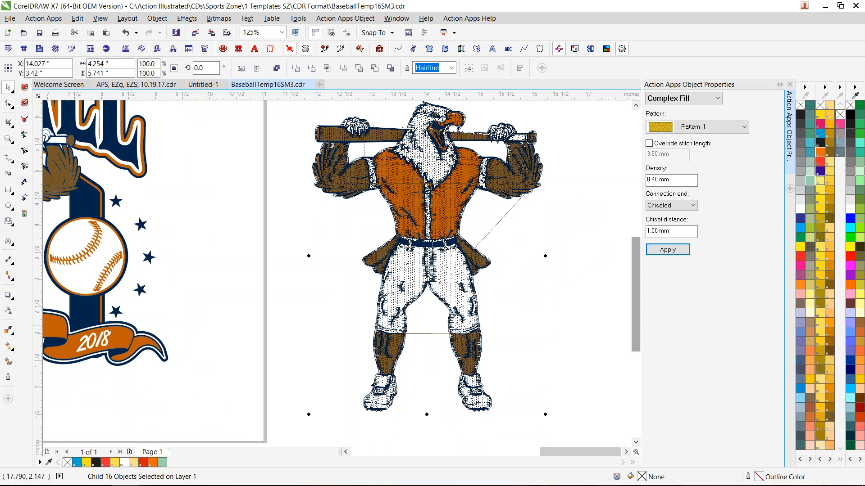
{"action": "left_click", "coordinate": [636, 108]}
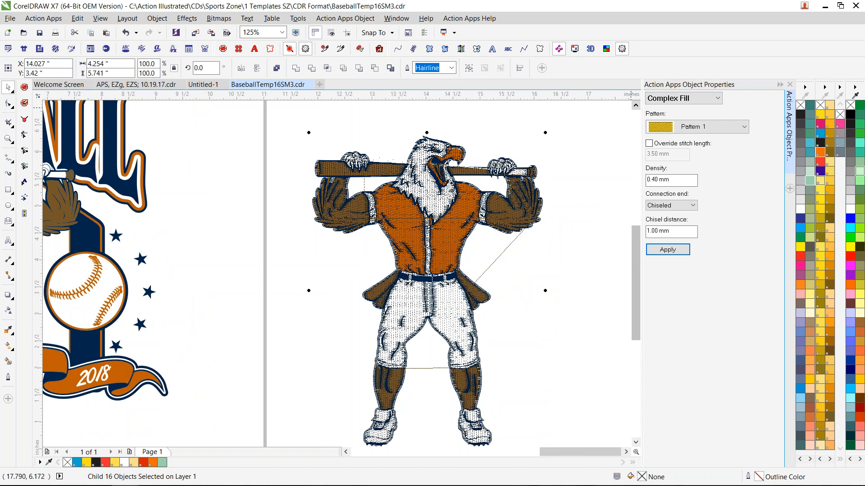
- Ungroup the stitched eagle, try moving its white head fill off the navy base, and undo the move
{"action": "left_click", "coordinate": [482, 151]}
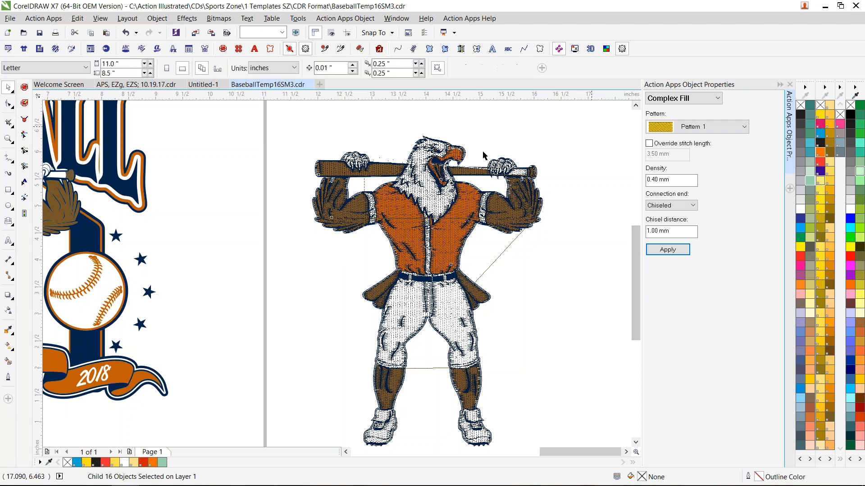
{"action": "left_click", "coordinate": [502, 215]}
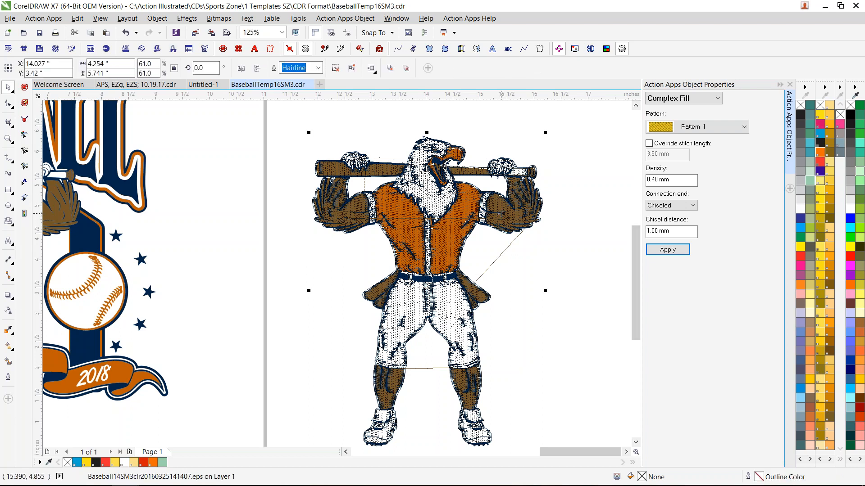
{"action": "key", "text": "ctrl+u"}
{"action": "left_click", "coordinate": [549, 174]}
{"action": "left_click_drag", "start_coordinate": [436, 196], "coordinate": [359, 155]}
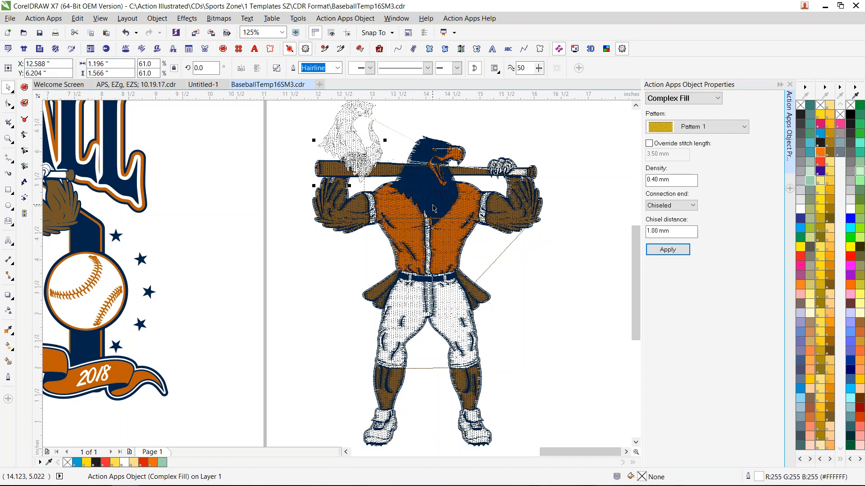
{"action": "key", "text": "ctrl+z"}
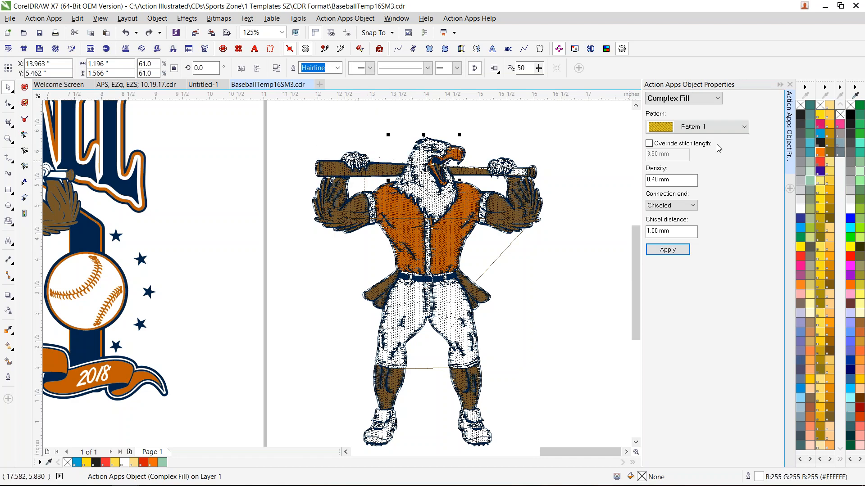
- Apply the Satin pattern to the eagle's white head fill and preview it in the 3D View
{"action": "left_click", "coordinate": [739, 128]}
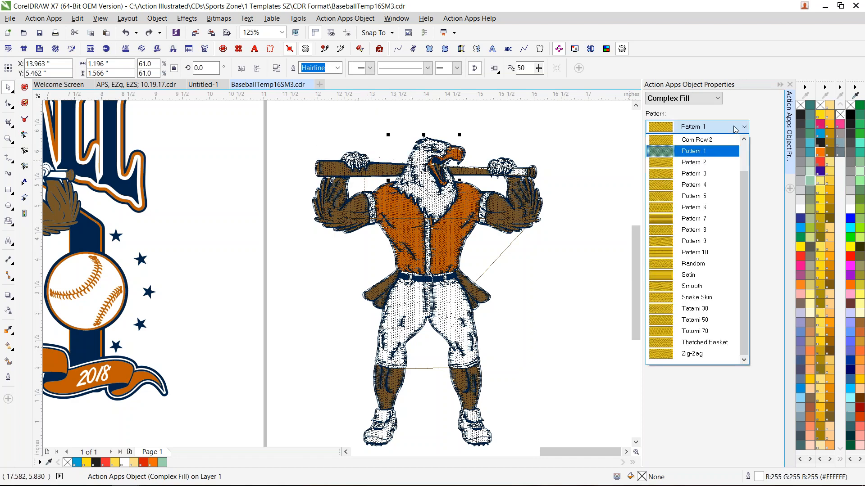
{"action": "left_click", "coordinate": [697, 274]}
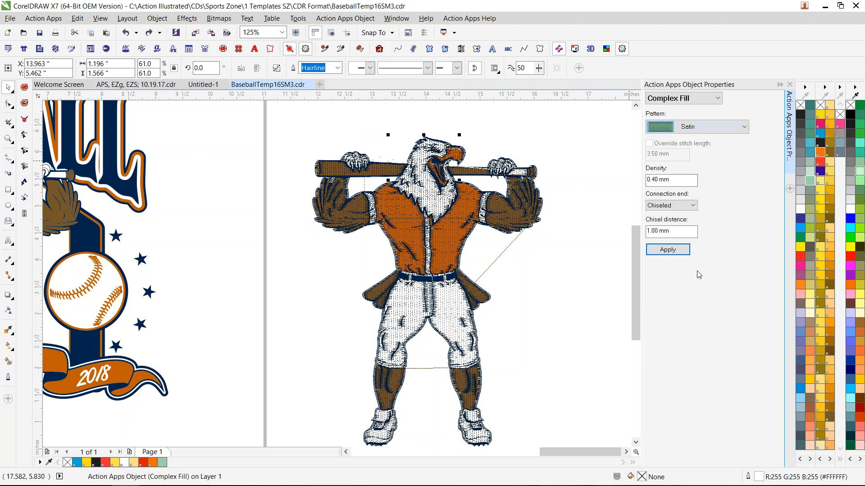
{"action": "left_click", "coordinate": [667, 250]}
{"action": "left_click", "coordinate": [589, 49]}
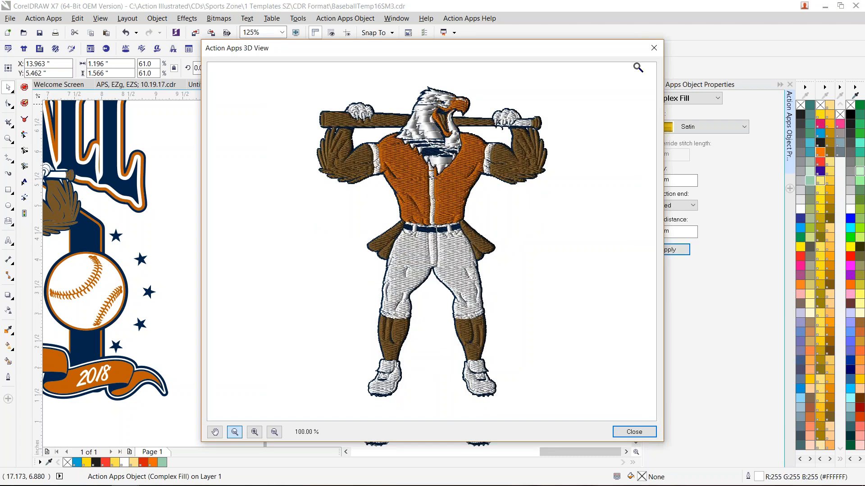
{"action": "left_click", "coordinate": [654, 48]}
- Inspect the head fill with the Action Apps editing tools and undo its Satin pattern
{"action": "left_click", "coordinate": [24, 136]}
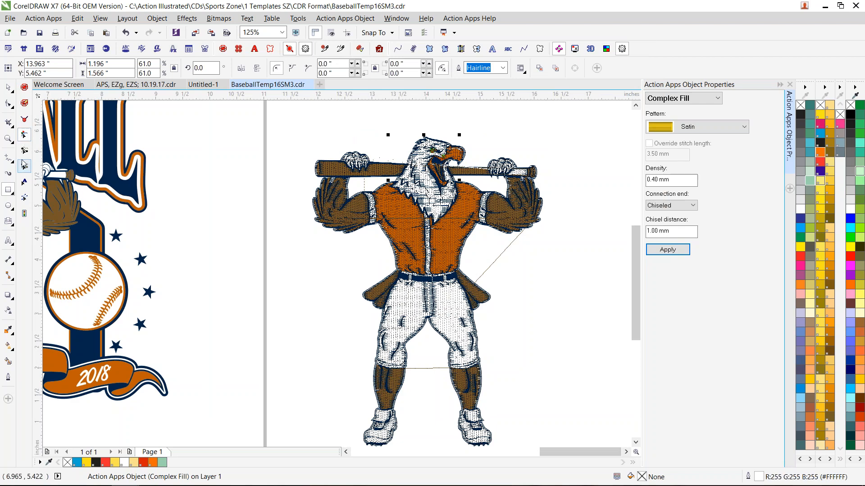
{"action": "left_click", "coordinate": [24, 152]}
{"action": "scroll", "coordinate": [413, 191], "scroll_direction": "up", "scroll_amount": 1}
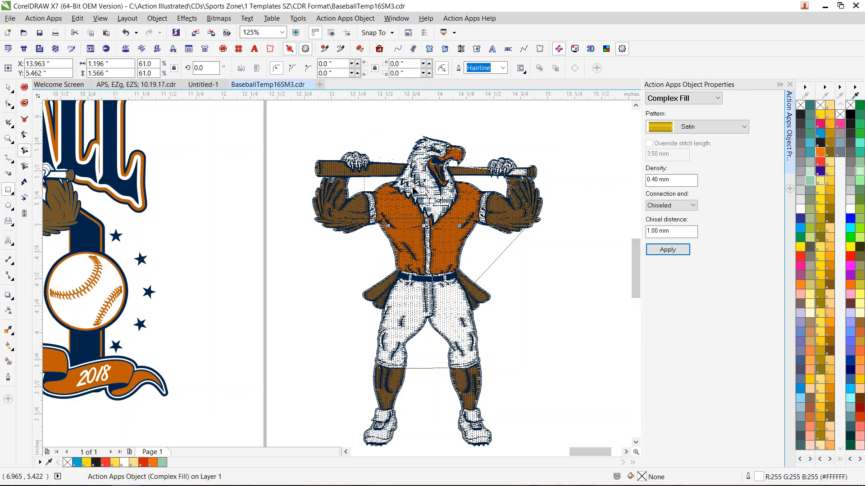
{"action": "scroll", "coordinate": [413, 191], "scroll_direction": "up", "scroll_amount": 3}
{"action": "scroll", "coordinate": [519, 211], "scroll_direction": "down", "scroll_amount": 2}
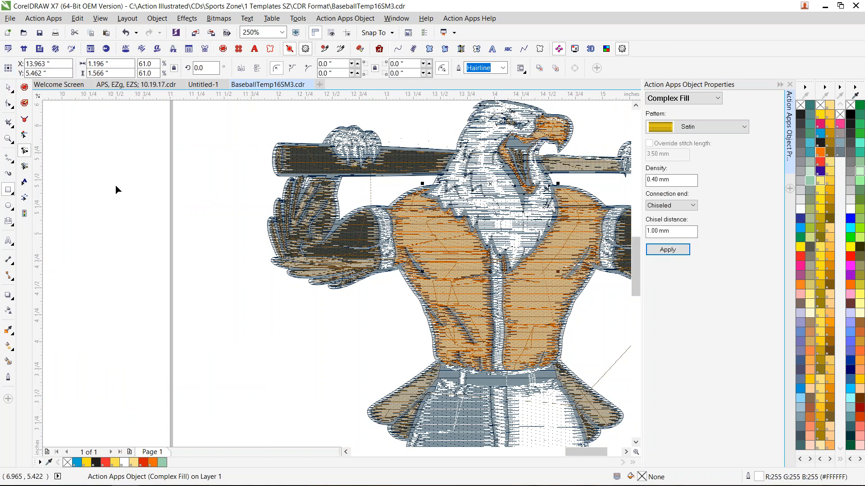
{"action": "key", "text": "ctrl+z"}
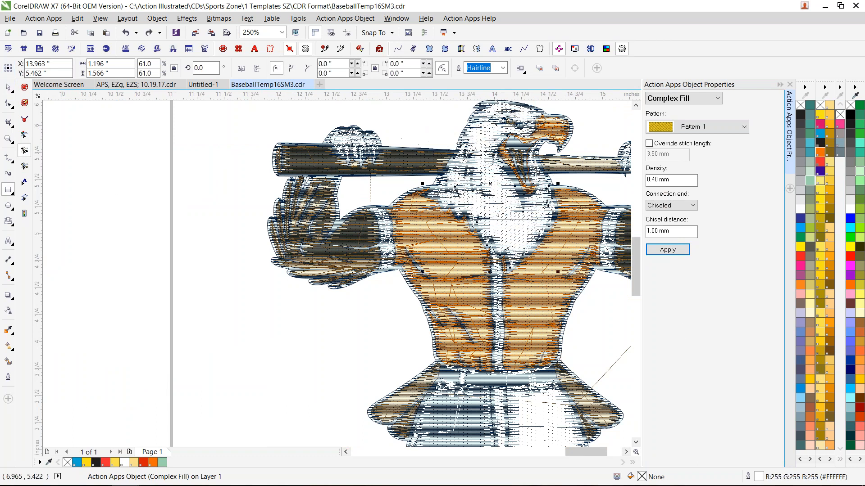
- Try moving the brown stitch fill off the navy base, undo the move, and clear the selection
{"action": "left_click", "coordinate": [626, 452]}
{"action": "left_click", "coordinate": [626, 452]}
{"action": "left_click", "coordinate": [626, 452]}
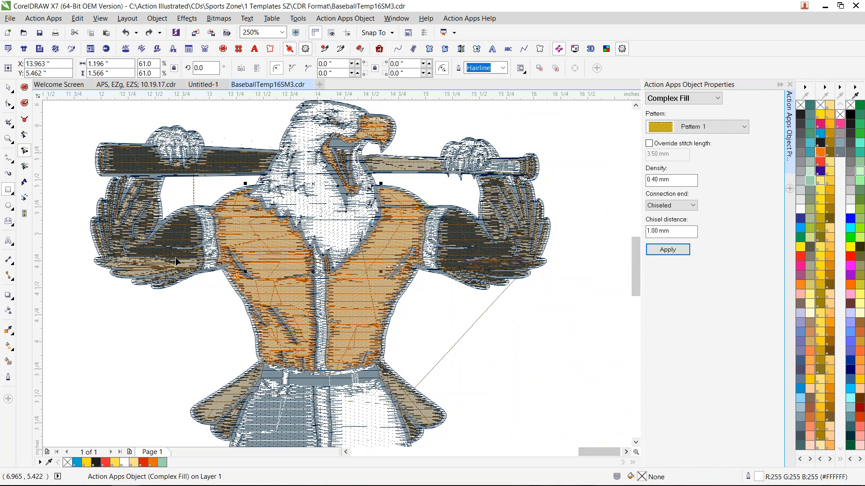
{"action": "left_click", "coordinate": [175, 261]}
{"action": "left_click", "coordinate": [9, 87]}
{"action": "left_click_drag", "start_coordinate": [186, 242], "coordinate": [119, 336]}
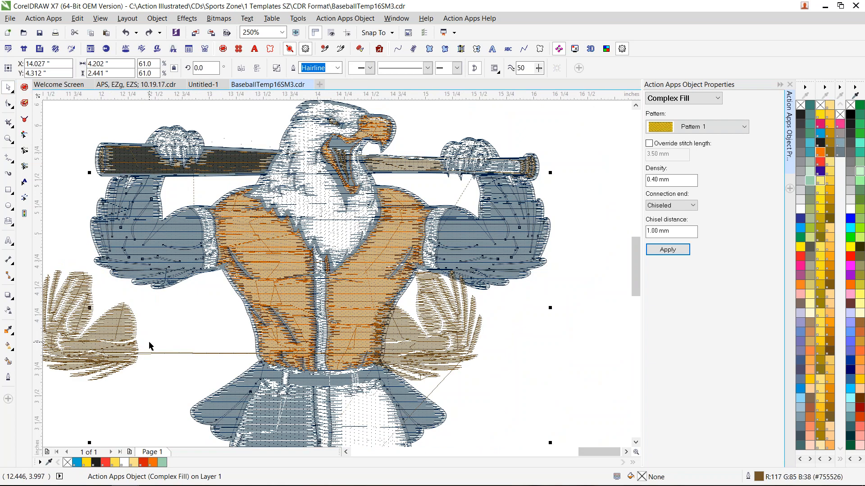
{"action": "key", "text": "ctrl+z"}
{"action": "key", "text": "Escape"}
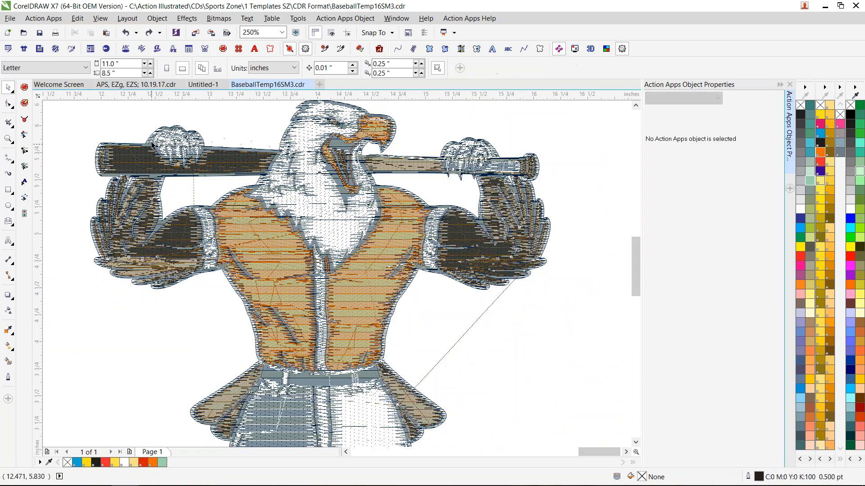
- Shift the navy base fill to the left of the eagle's other colours and browse its patterns and property categories
{"action": "left_click", "coordinate": [103, 134]}
{"action": "left_click_drag", "start_coordinate": [103, 134], "coordinate": [103, 140]}
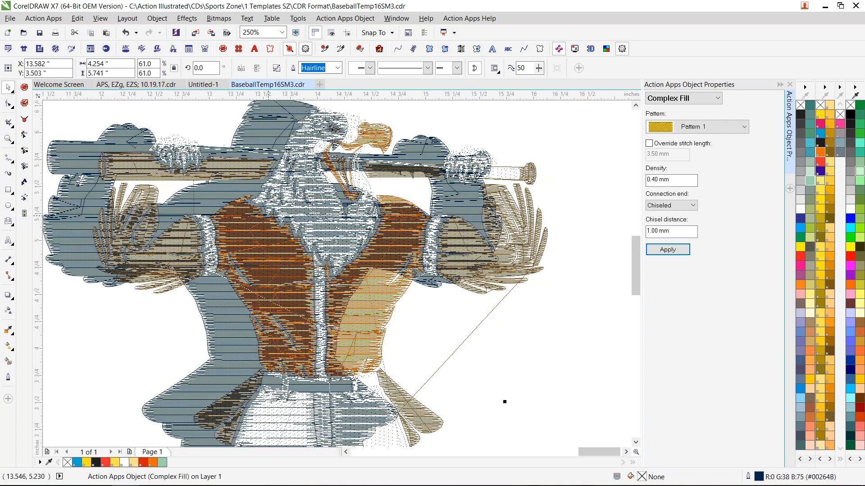
{"action": "left_click", "coordinate": [714, 128]}
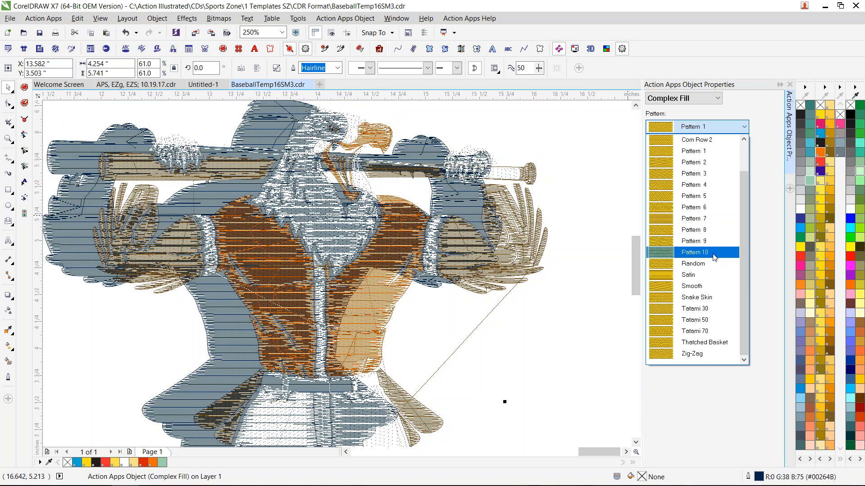
{"action": "left_click", "coordinate": [765, 179]}
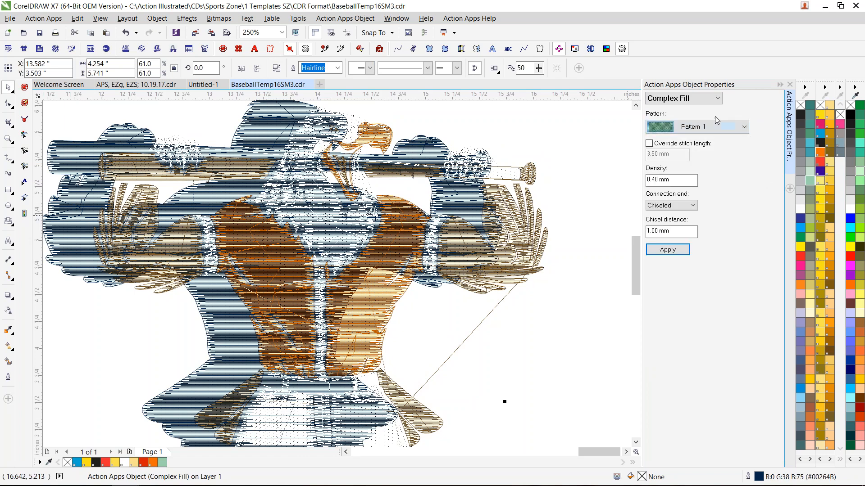
{"action": "left_click", "coordinate": [706, 102]}
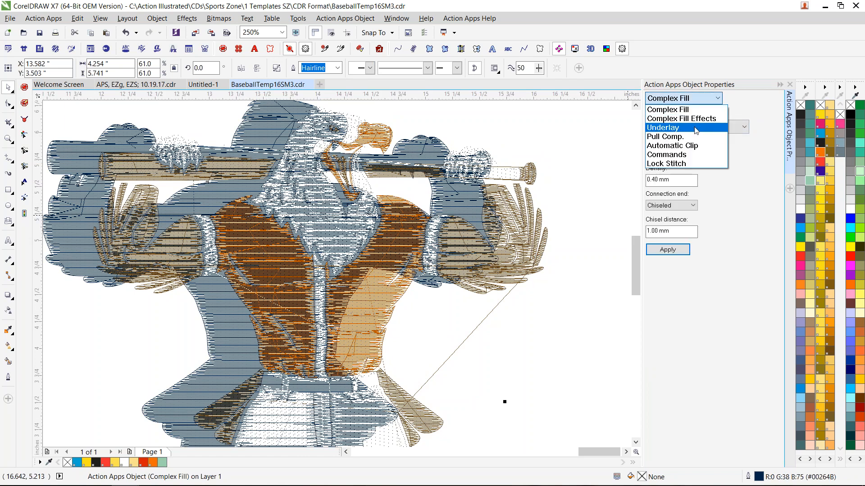
{"action": "left_click", "coordinate": [717, 110]}
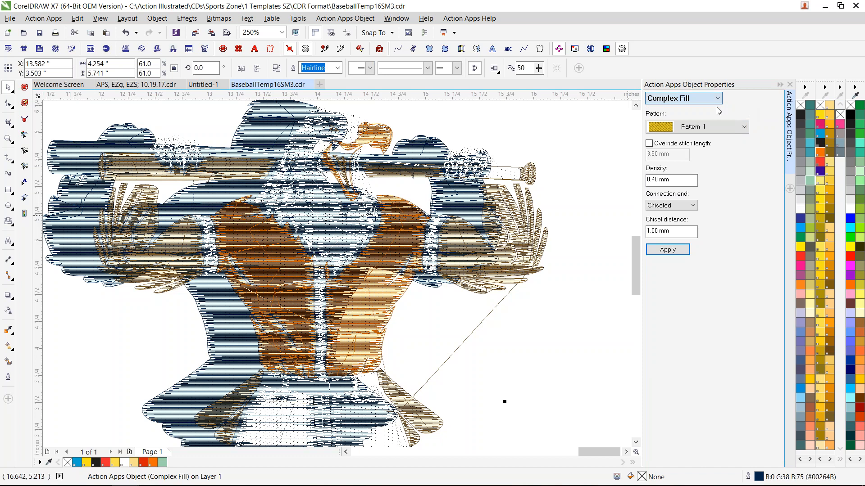
- Apply the Tatami 30 pattern with a density of 0.80 mm to the navy base fill
{"action": "left_click", "coordinate": [714, 127]}
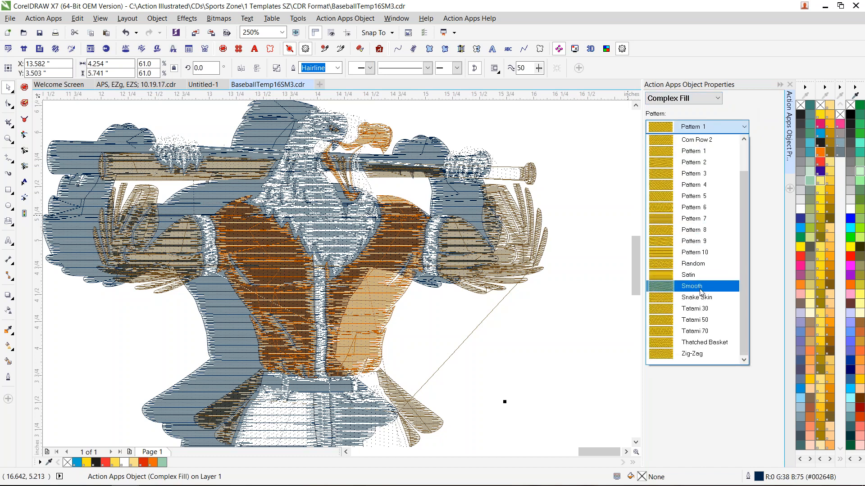
{"action": "left_click", "coordinate": [707, 319]}
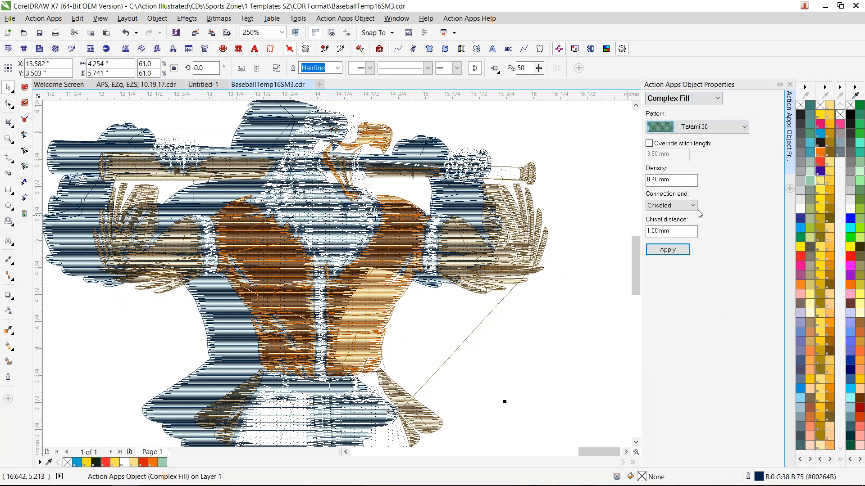
{"action": "left_click_drag", "start_coordinate": [674, 179], "coordinate": [625, 183]}
{"action": "type", "text": ".8"}
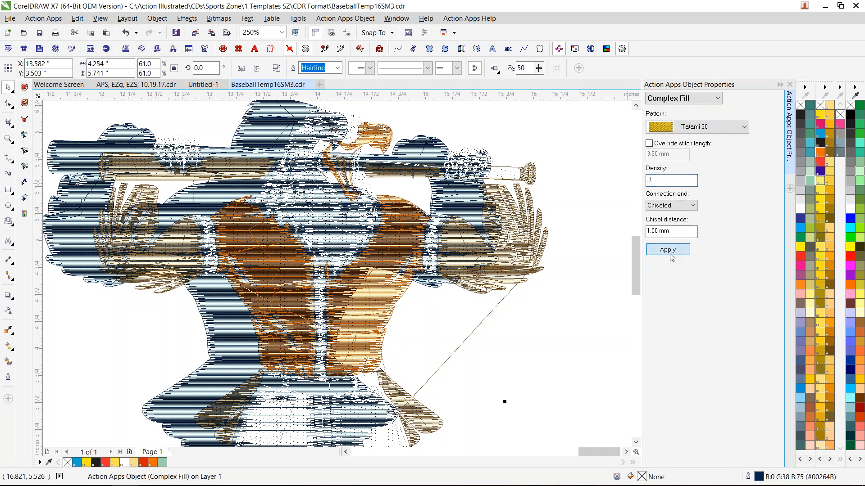
{"action": "left_click", "coordinate": [670, 253]}
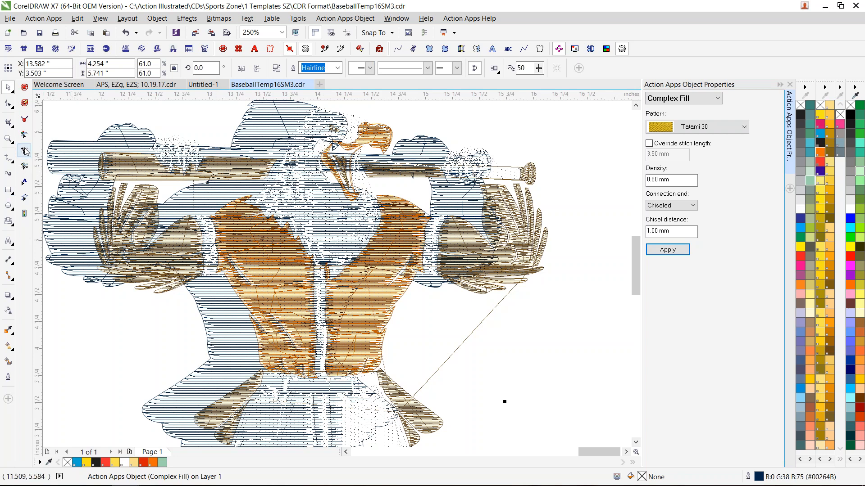
- Tilt the navy base fill's stitch direction to a diagonal rising toward the right and apply it
{"action": "left_click", "coordinate": [24, 150]}
{"action": "left_click_drag", "start_coordinate": [388, 405], "coordinate": [384, 270]}
{"action": "left_click", "coordinate": [668, 251]}
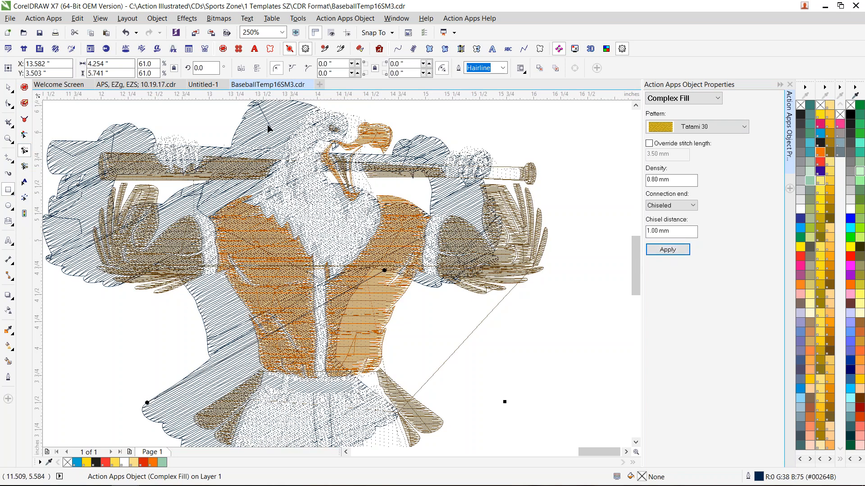
- Delete the navy base fill and preview the remaining eagle stitches in the 3D View at 150%
{"action": "scroll", "coordinate": [323, 380], "scroll_direction": "down", "scroll_amount": 2}
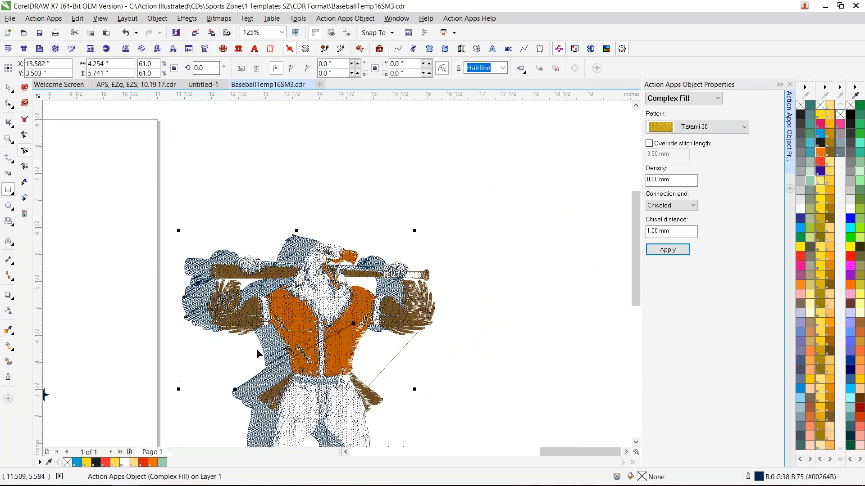
{"action": "key", "text": "Escape"}
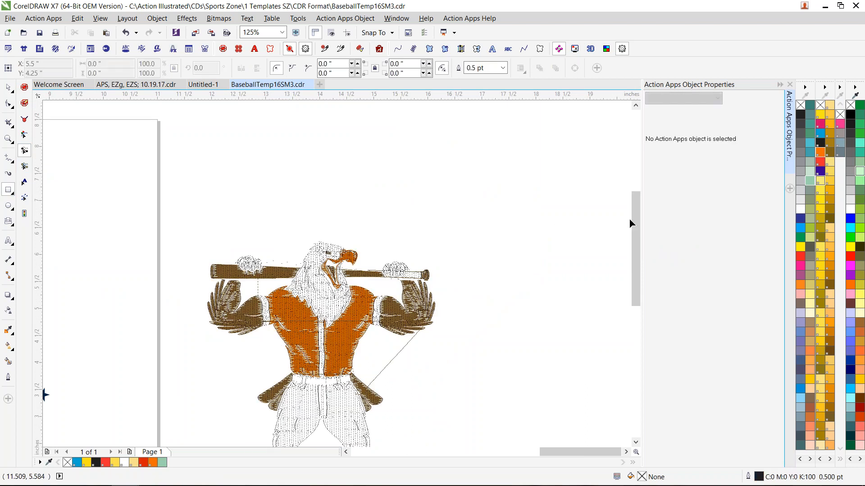
{"action": "scroll", "coordinate": [636, 216], "scroll_direction": "down", "scroll_amount": 2}
{"action": "left_click", "coordinate": [590, 48]}
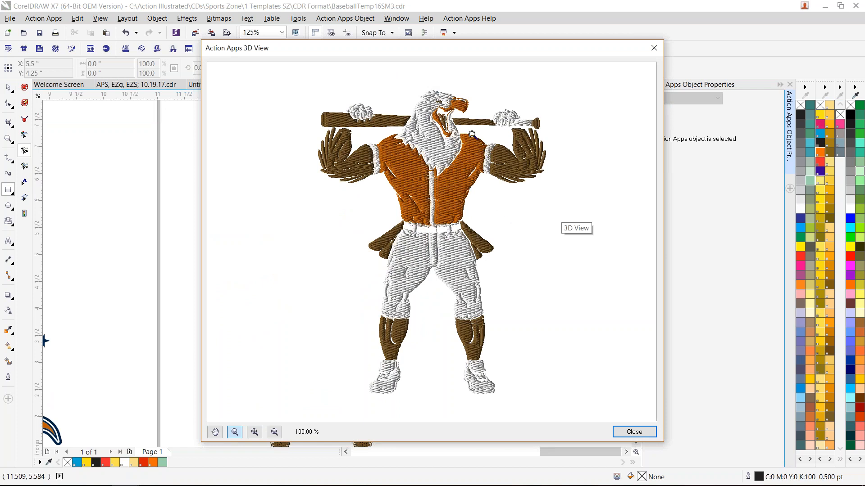
{"action": "left_click", "coordinate": [455, 100]}
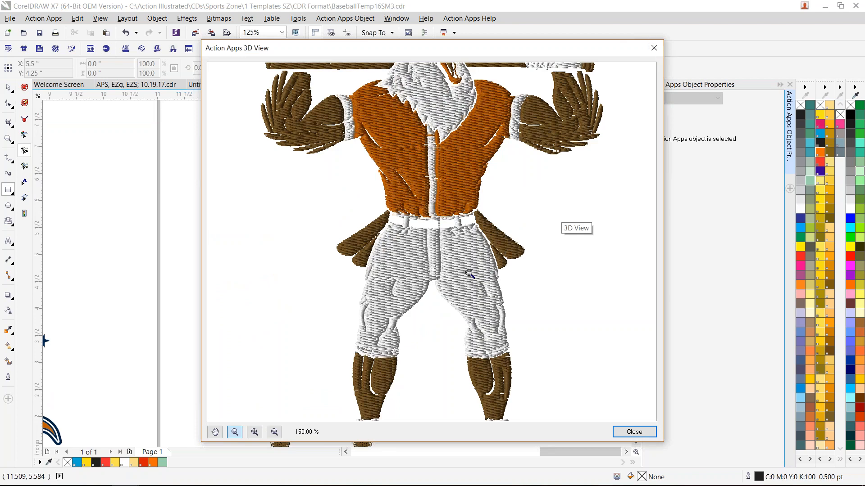
{"action": "left_click", "coordinate": [654, 47]}
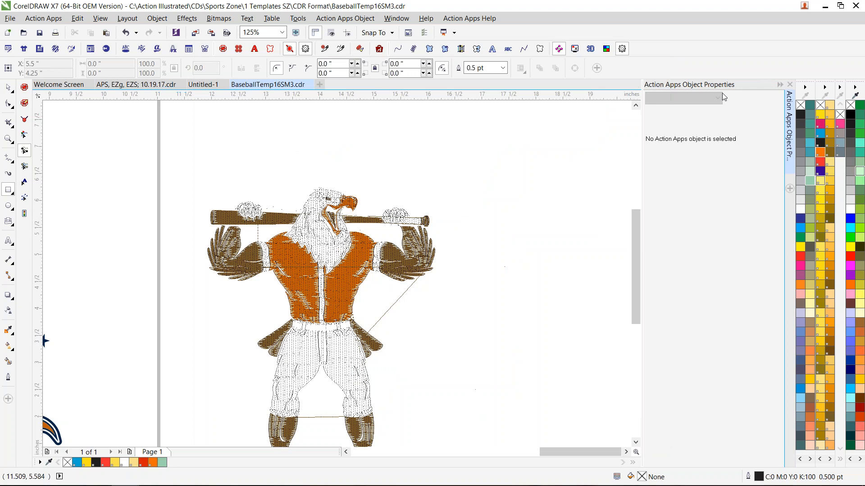
- Select the eagle's orange vest fill and display its pull compensation properties
{"action": "left_click", "coordinate": [9, 87]}
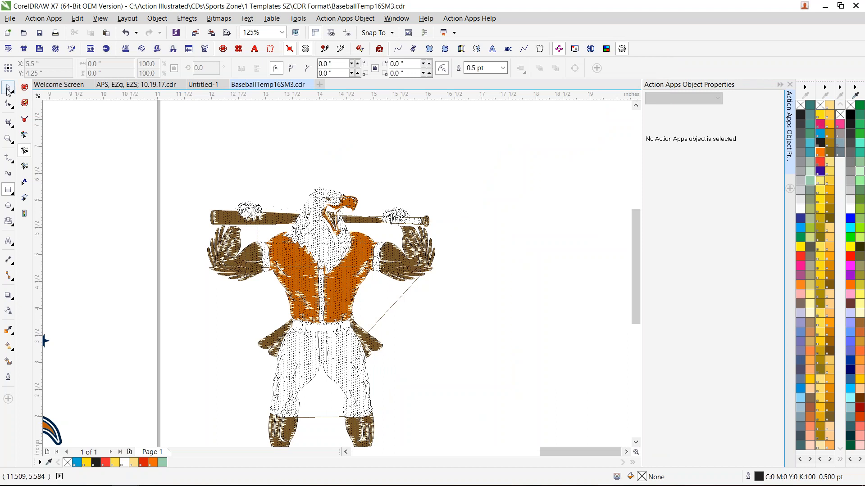
{"action": "left_click", "coordinate": [336, 280]}
{"action": "left_click", "coordinate": [711, 99]}
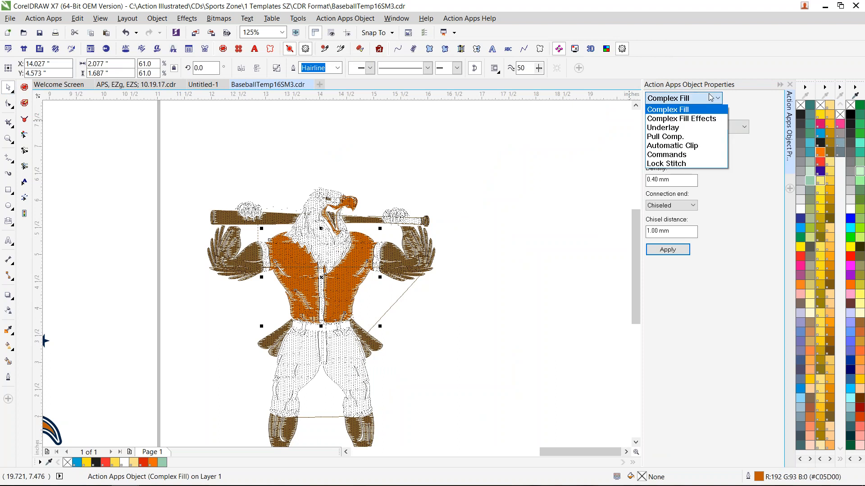
{"action": "left_click", "coordinate": [688, 137]}
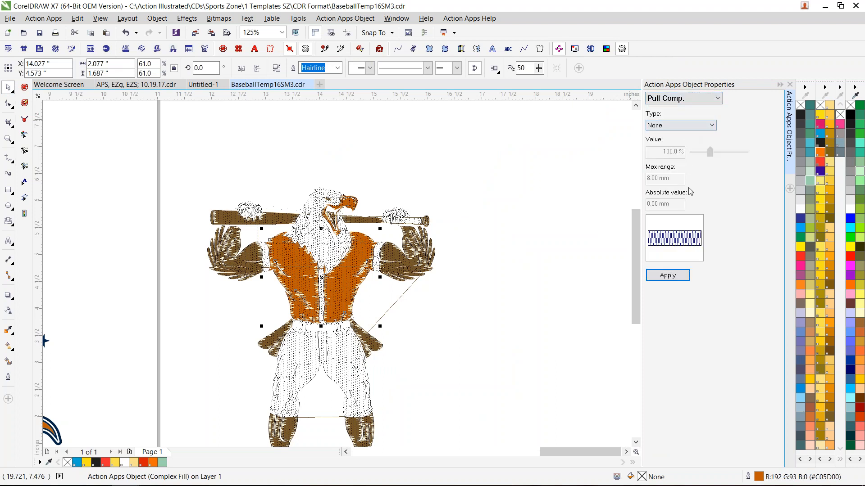
- Examine the fabric recipes and machine formats offered in the EZ Stitch worksheet properties, keeping the existing settings
{"action": "scroll", "coordinate": [636, 295], "scroll_direction": "down", "scroll_amount": 3}
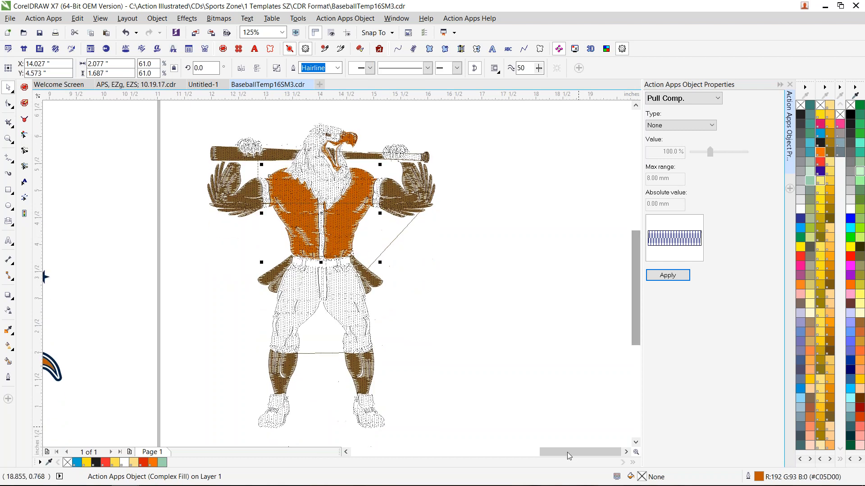
{"action": "left_click_drag", "start_coordinate": [579, 456], "coordinate": [564, 456]}
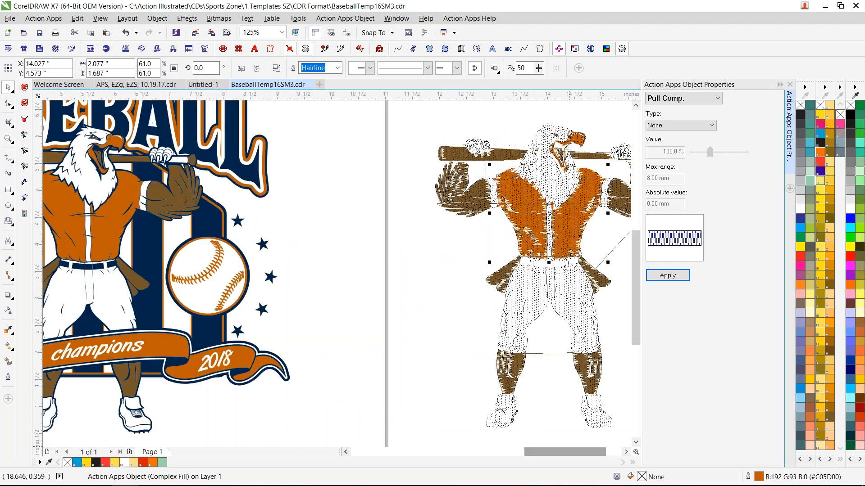
{"action": "left_click", "coordinate": [44, 18]}
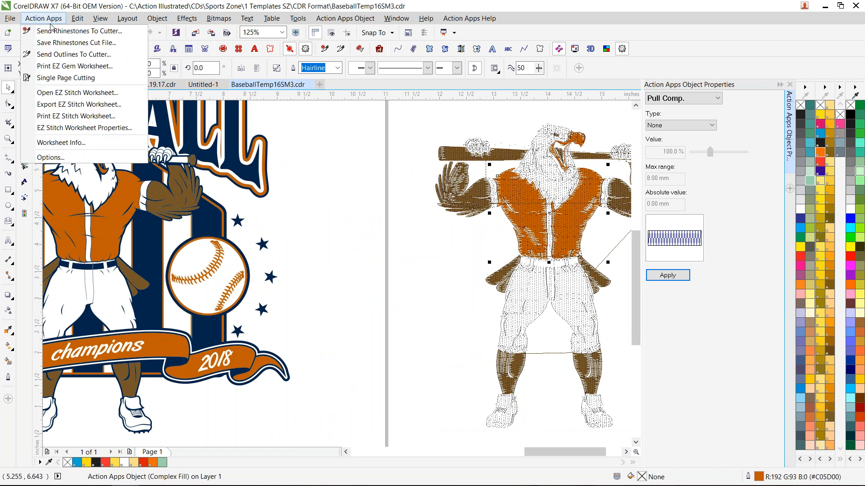
{"action": "left_click", "coordinate": [113, 129]}
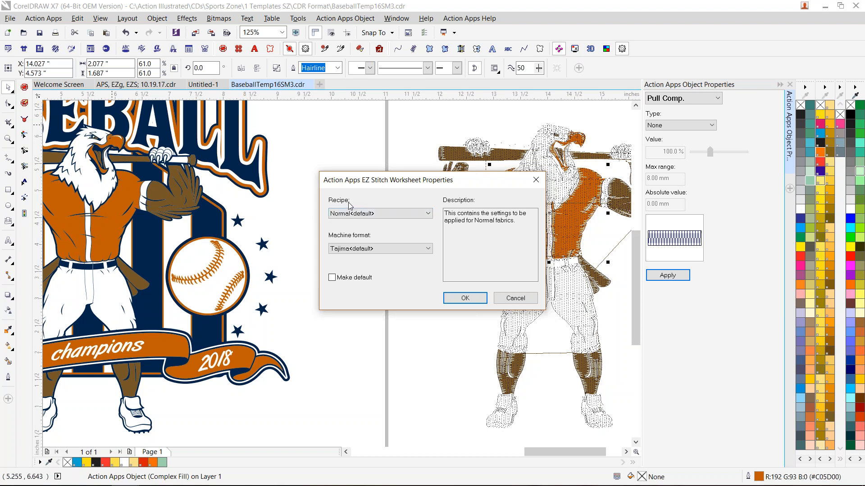
{"action": "left_click", "coordinate": [396, 216]}
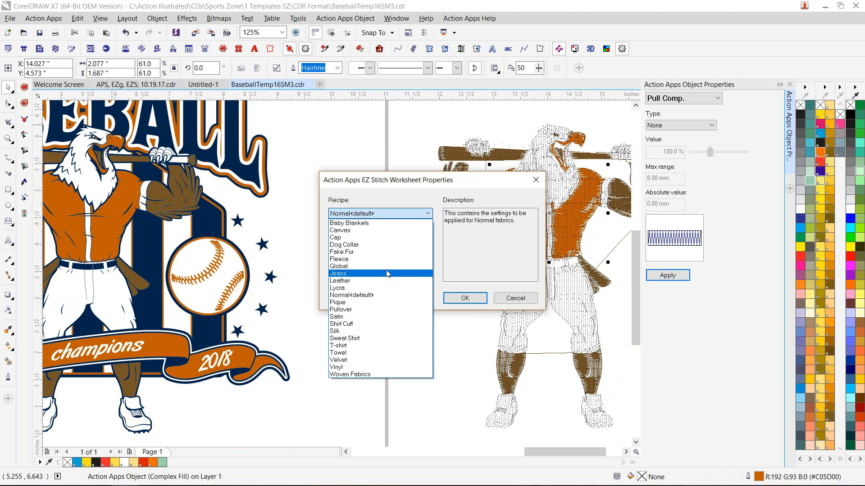
{"action": "left_click", "coordinate": [410, 194]}
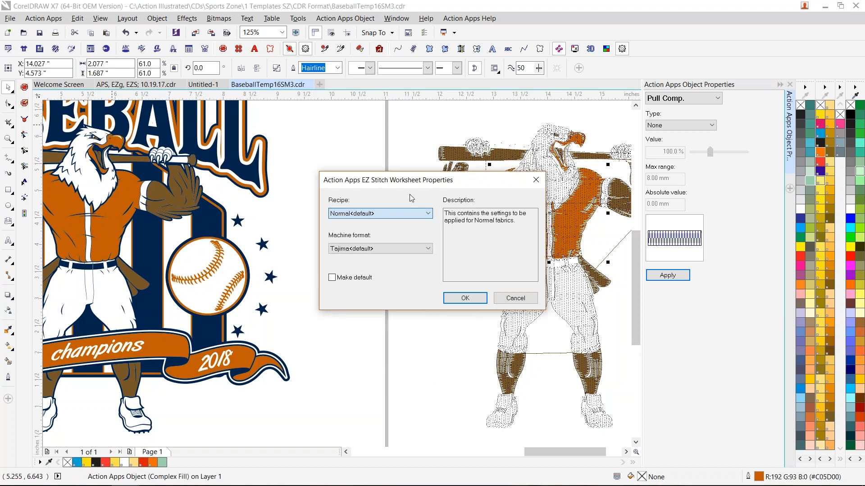
{"action": "left_click", "coordinate": [400, 253]}
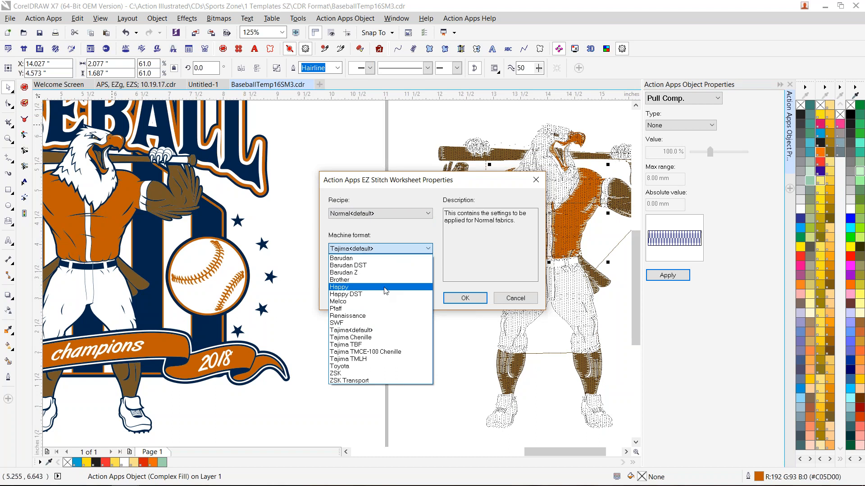
{"action": "left_click", "coordinate": [393, 197]}
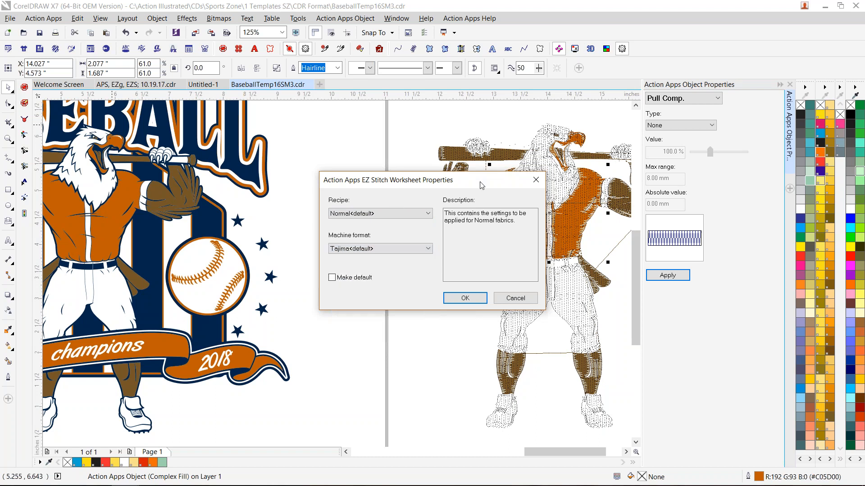
{"action": "left_click", "coordinate": [535, 180]}
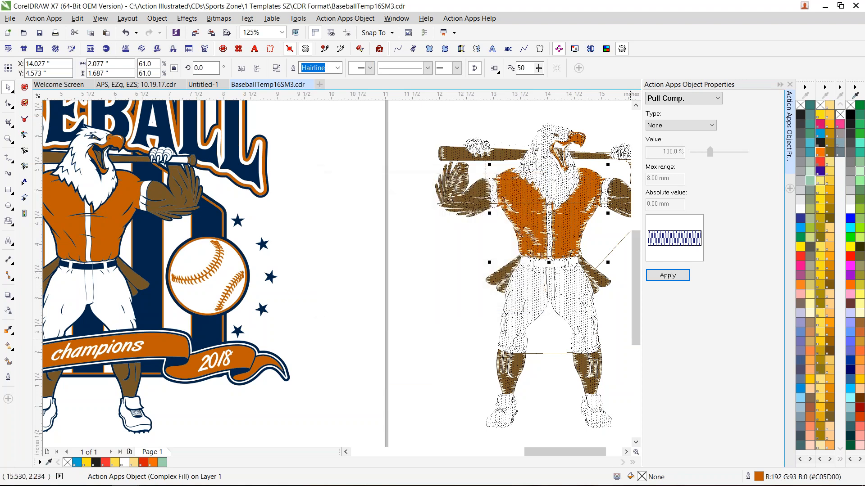
- Place a stitch text object about 6.1 inches wide on a horizontal baseline above the eagle
{"action": "left_click", "coordinate": [626, 452]}
{"action": "left_click", "coordinate": [626, 452]}
{"action": "left_click", "coordinate": [626, 452]}
{"action": "left_click", "coordinate": [636, 106]}
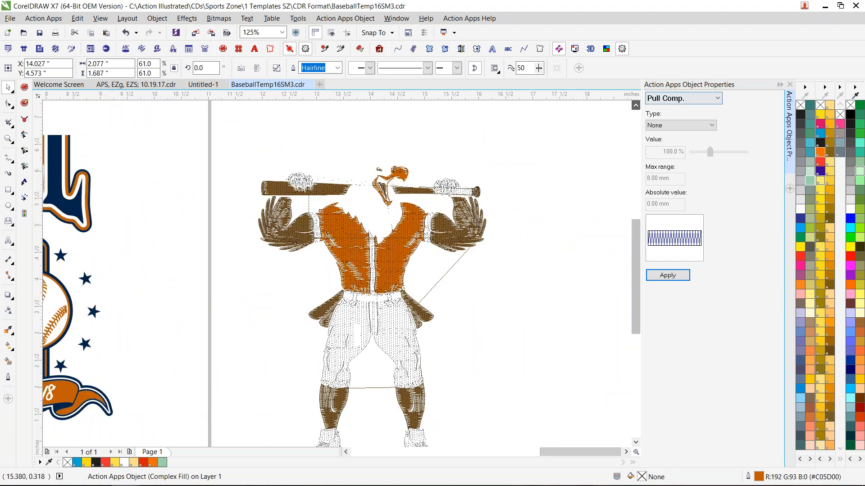
{"action": "left_click", "coordinate": [635, 106]}
{"action": "left_click", "coordinate": [8, 158]}
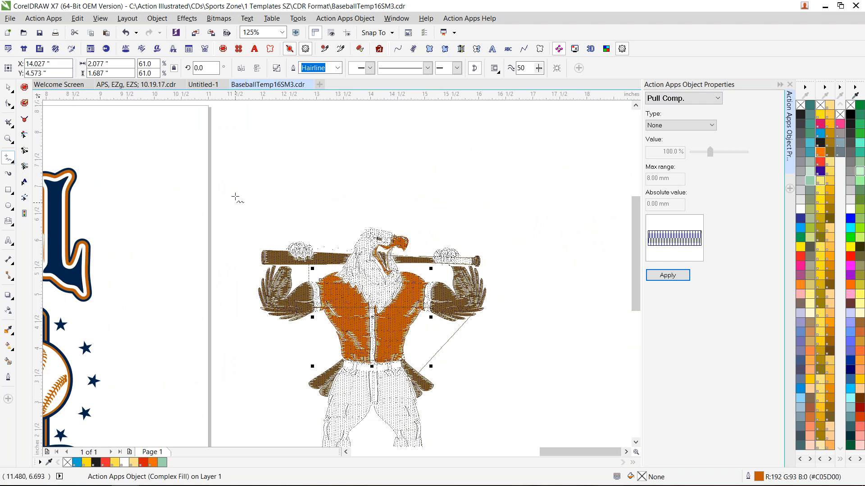
{"action": "left_click", "coordinate": [232, 186]}
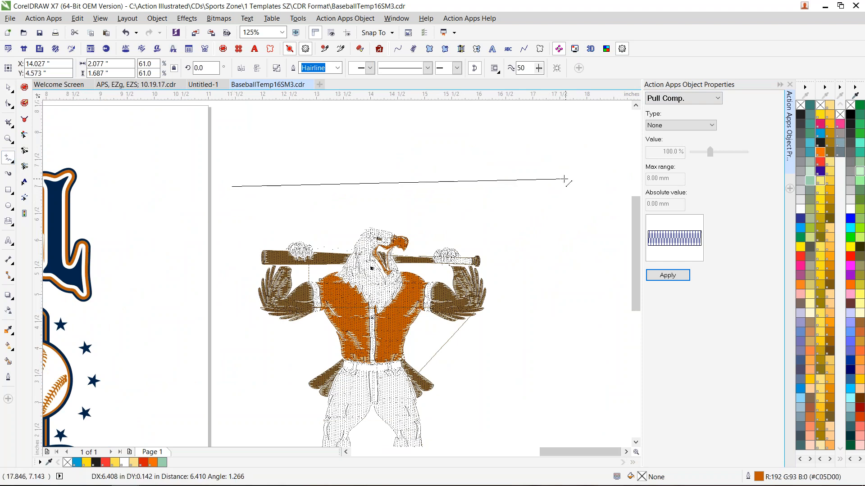
{"action": "left_click", "coordinate": [567, 186]}
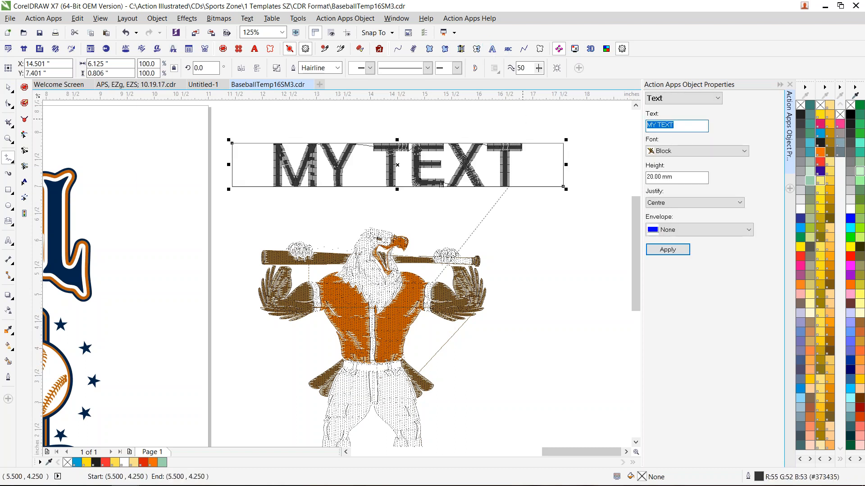
- Replace the placeholder stitch text with "Action Illustrated" and apply it
{"action": "type", "text": "Action Illustrated"}
{"action": "left_click", "coordinate": [670, 254]}
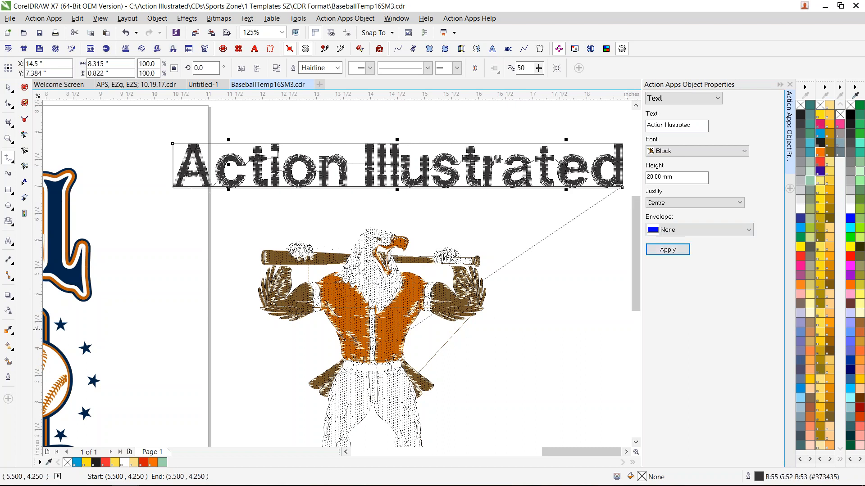
- Change the stitch text's font to Hobo and apply it
{"action": "left_click", "coordinate": [627, 452]}
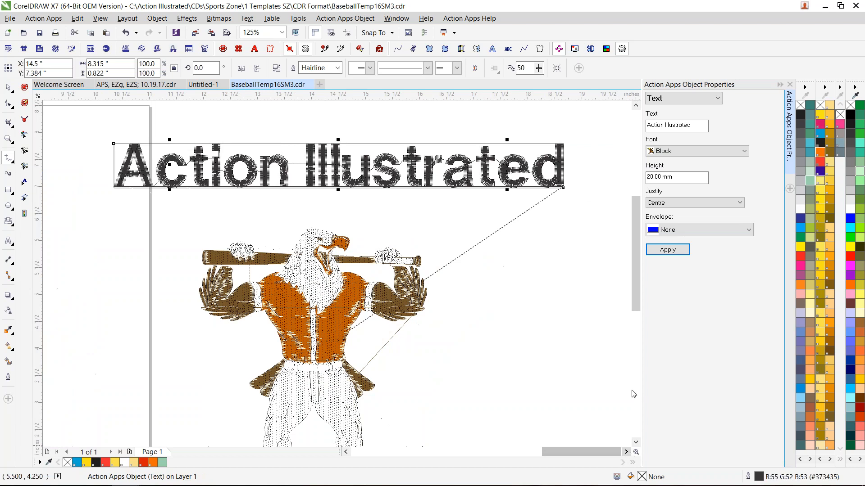
{"action": "left_click", "coordinate": [696, 154]}
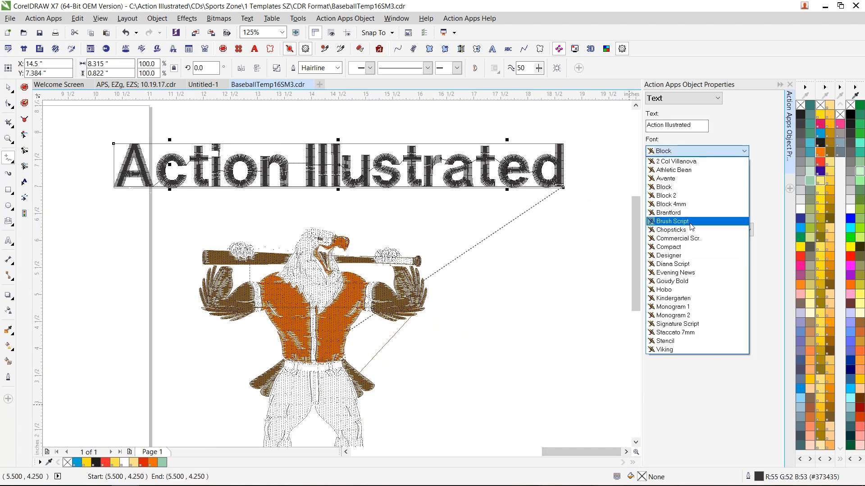
{"action": "left_click", "coordinate": [698, 292]}
{"action": "left_click", "coordinate": [668, 250]}
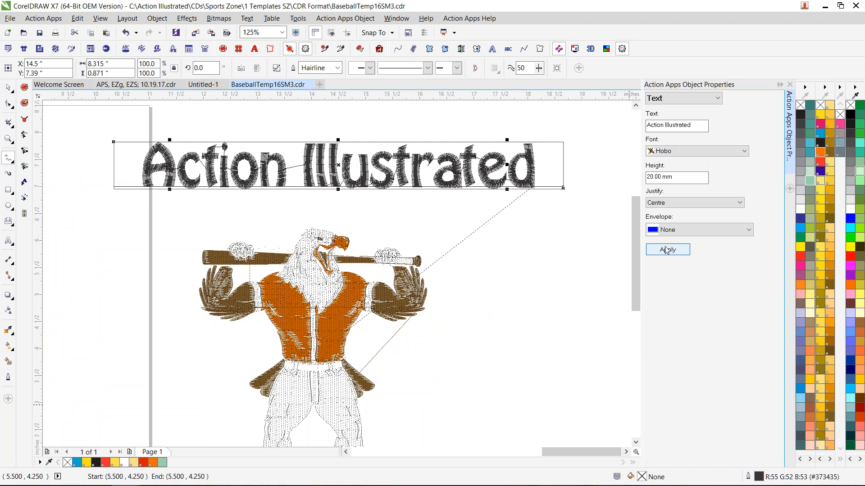
- Apply the Bridge Top envelope to the stitch text above the eagle
{"action": "left_click", "coordinate": [702, 232]}
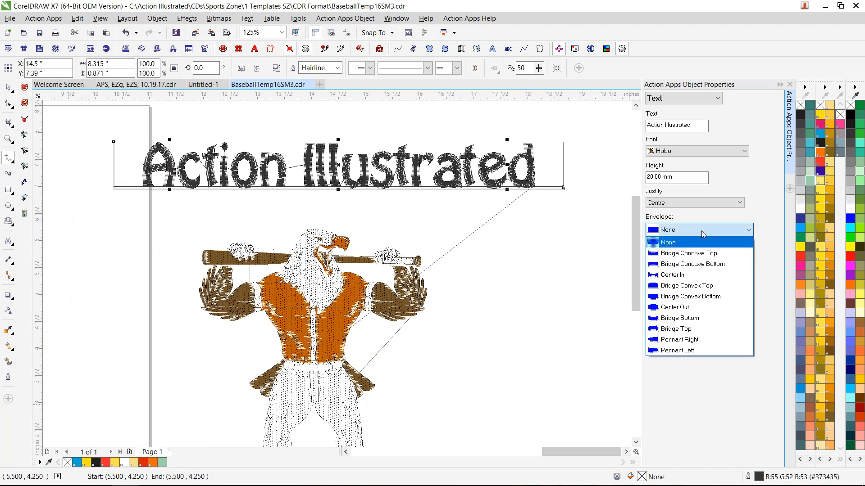
{"action": "left_click", "coordinate": [702, 329]}
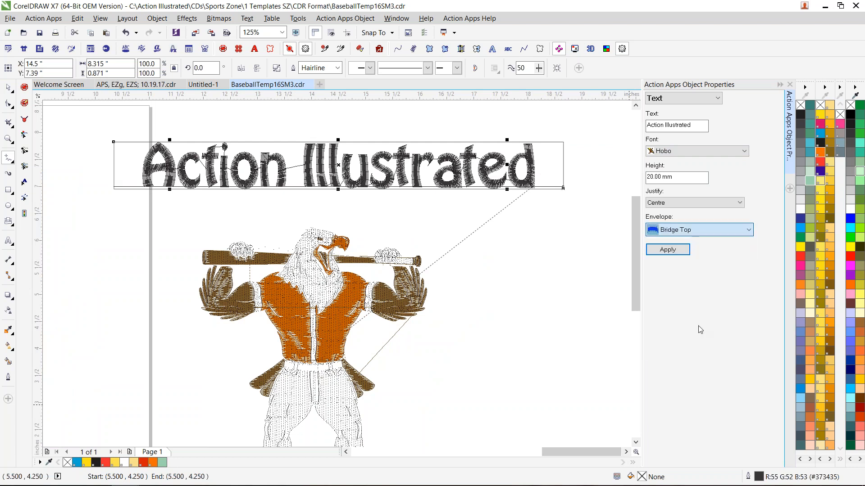
{"action": "left_click", "coordinate": [676, 260]}
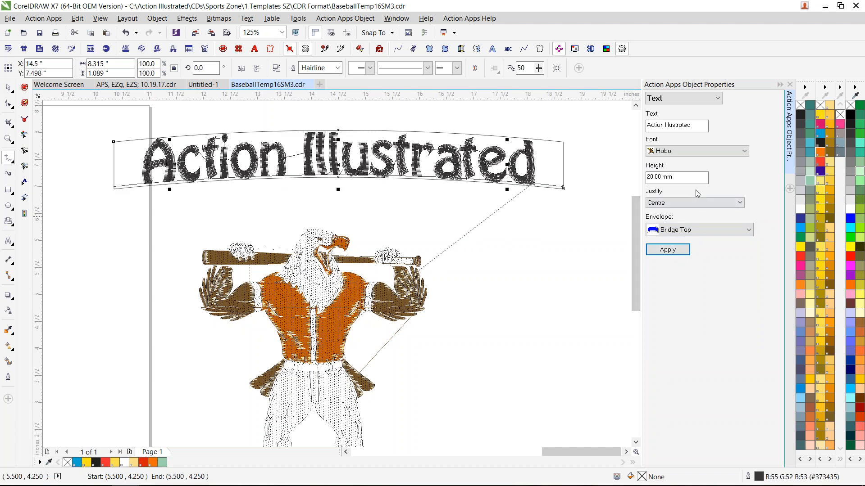
{"action": "left_click", "coordinate": [687, 253]}
- Recolour the arched text Orange and move it down closer to the eagle's head
{"action": "left_click", "coordinate": [9, 88]}
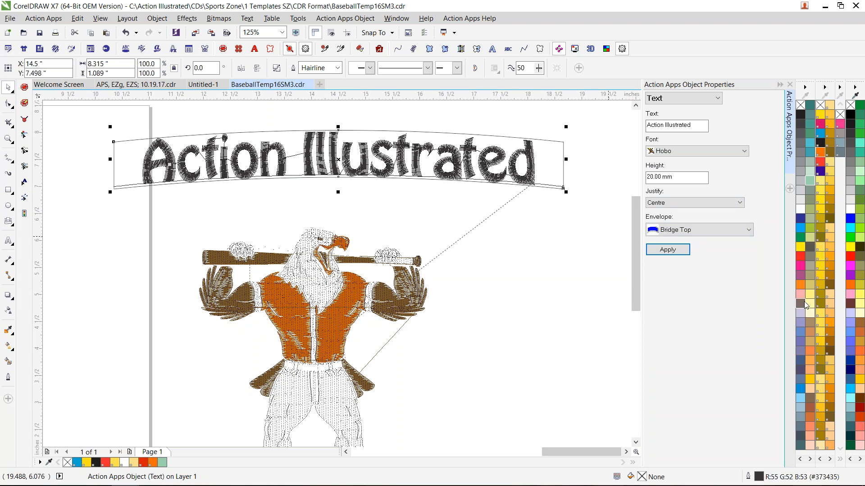
{"action": "left_click", "coordinate": [800, 290]}
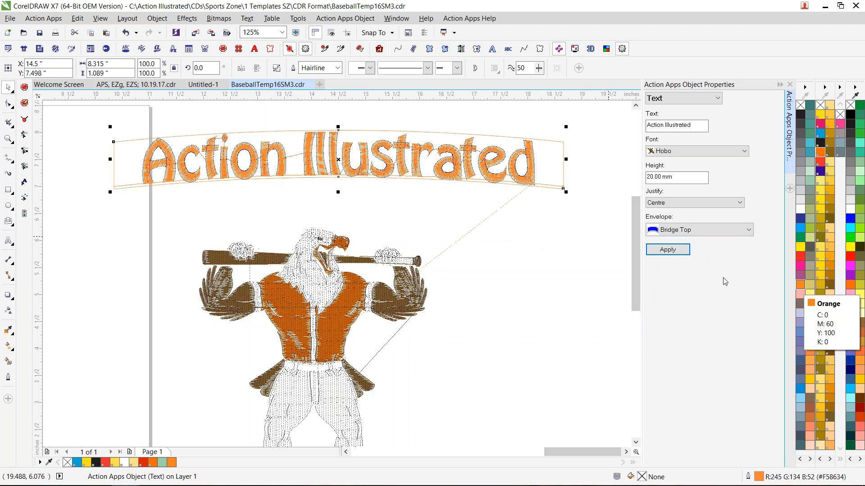
{"action": "left_click_drag", "start_coordinate": [340, 157], "coordinate": [321, 188]}
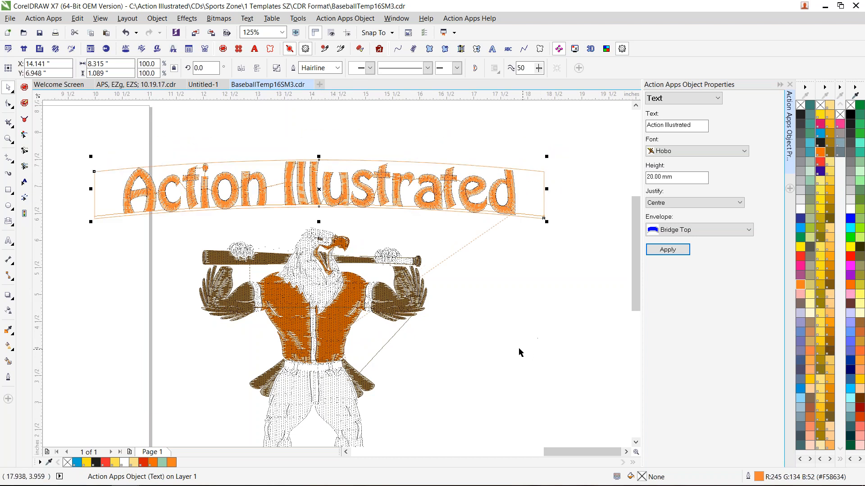
- Preview the eagle and arched text together as simulated stitches in the 3D View
{"action": "left_click", "coordinate": [590, 50]}
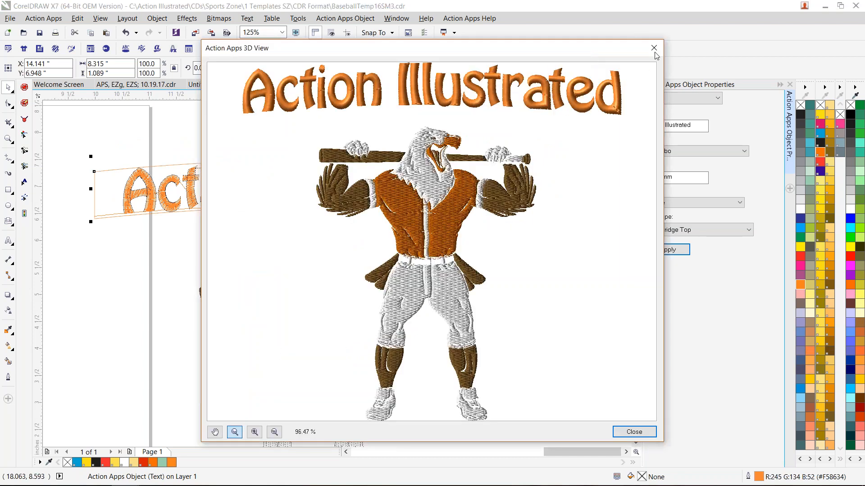
{"action": "left_click", "coordinate": [653, 48]}
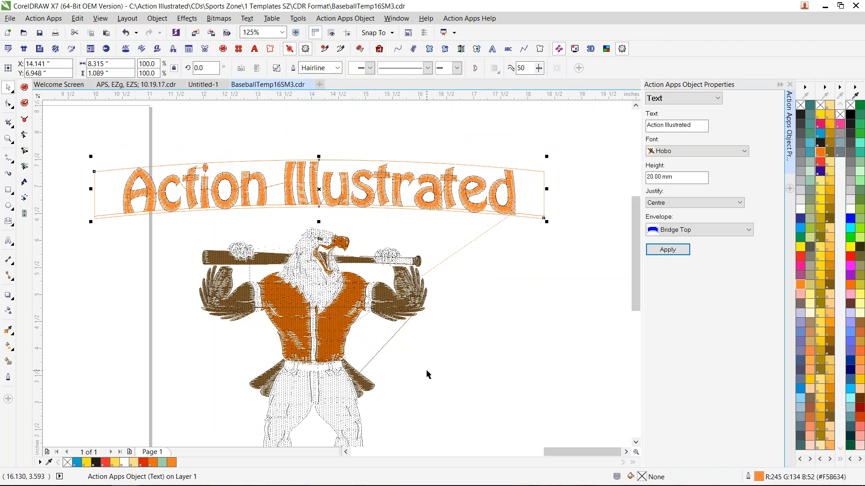
{"action": "mouse_move", "coordinate": [478, 485]}
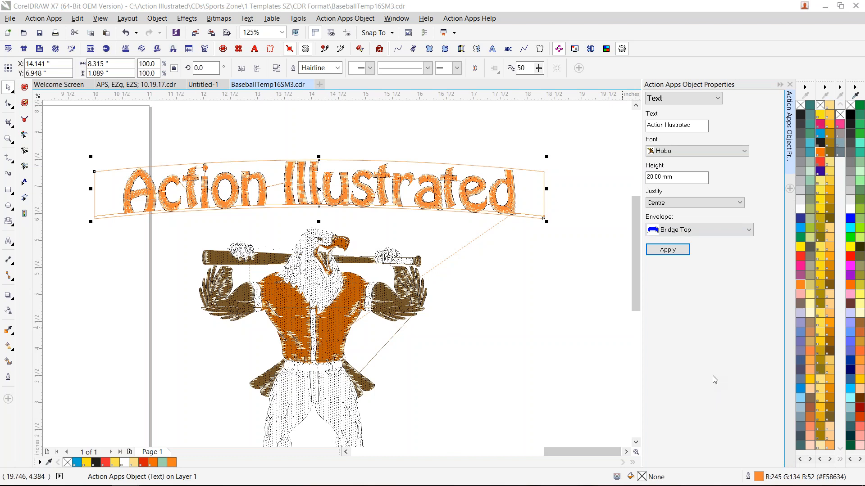
- Switch to the class outline document and enlarge the instructor's contact details beside the outline
{"action": "left_click", "coordinate": [135, 84]}
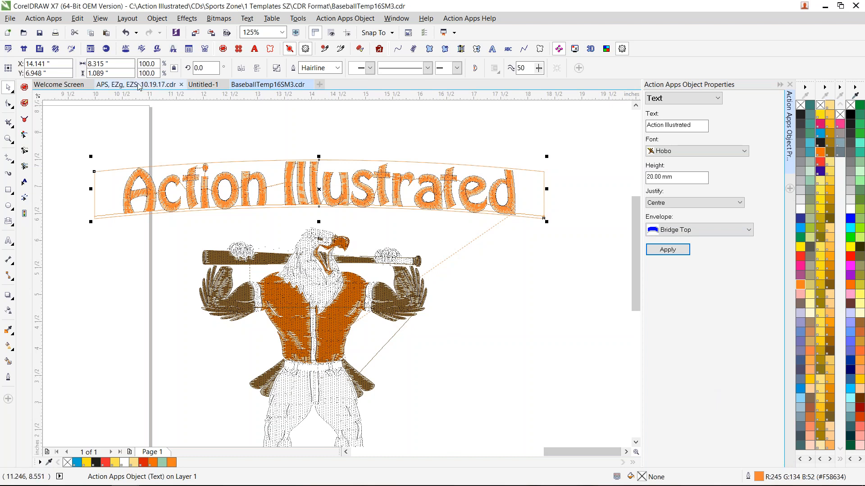
{"action": "scroll", "coordinate": [510, 252], "scroll_direction": "up", "scroll_amount": 2}
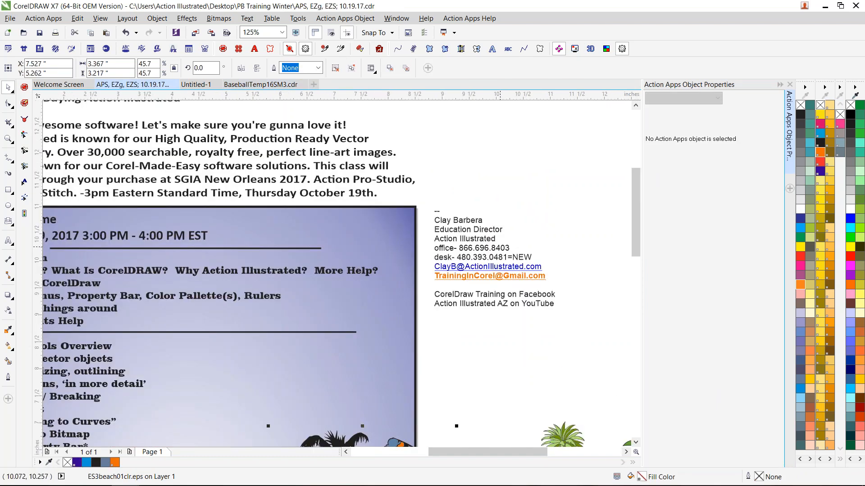
{"action": "scroll", "coordinate": [500, 246], "scroll_direction": "up", "scroll_amount": 2}
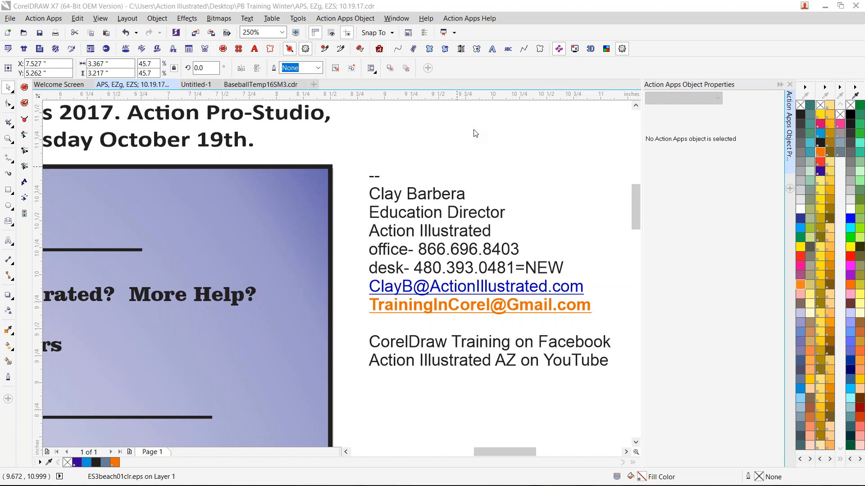
- Search the Action Apps template browser for "scorpion" artwork
{"action": "left_click", "coordinate": [89, 52]}
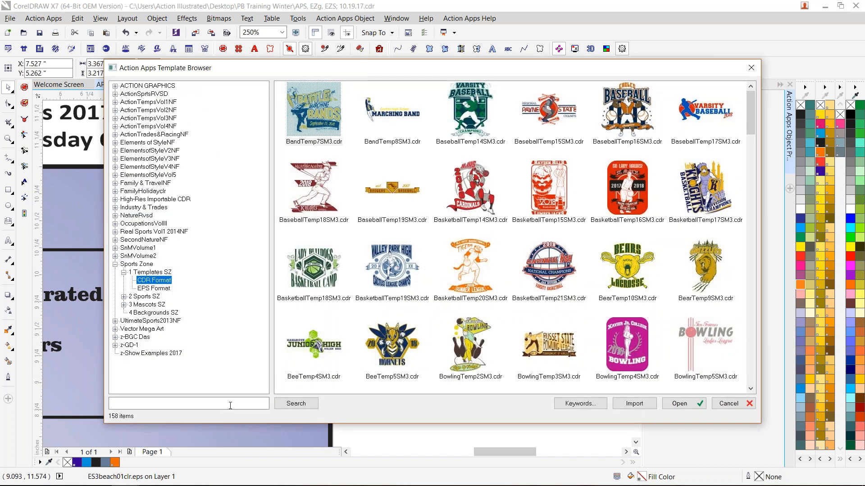
{"action": "left_click", "coordinate": [230, 406]}
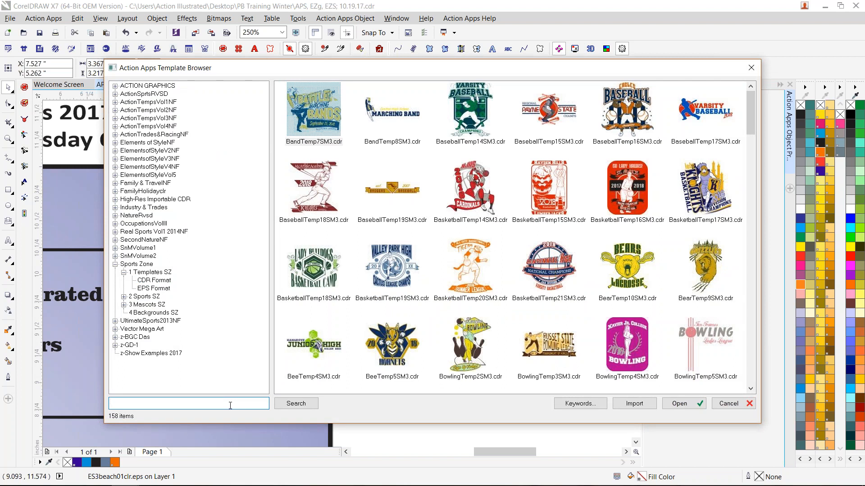
{"action": "type", "text": "scorpion"}
{"action": "key", "text": "Return"}
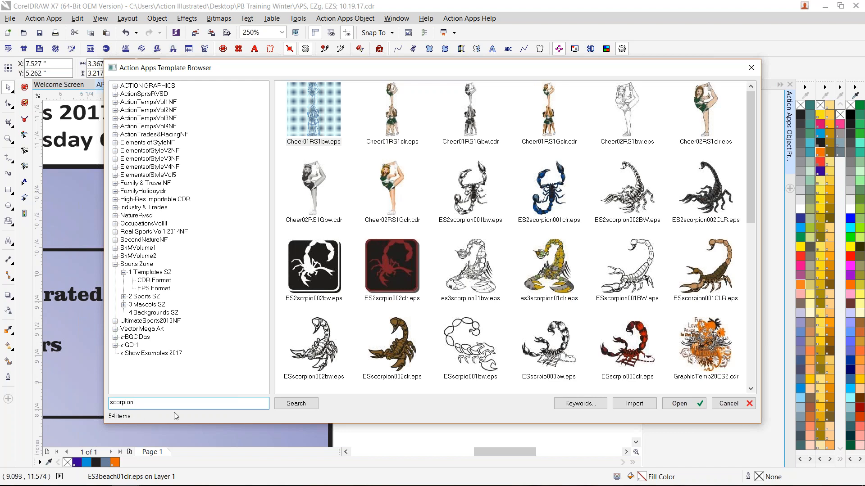
- Search the template browser for "tiger" artwork and for "usmc" artwork
{"action": "left_click_drag", "start_coordinate": [174, 401], "coordinate": [108, 402]}
{"action": "type", "text": "tiger"}
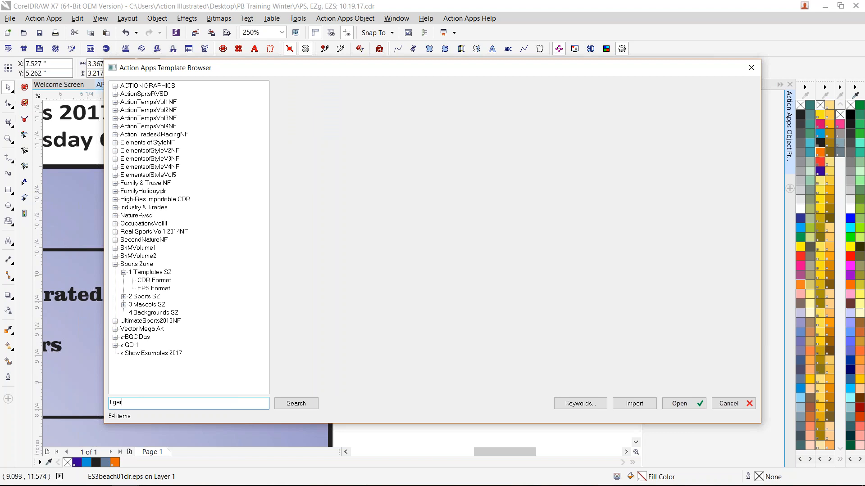
{"action": "left_click", "coordinate": [294, 405]}
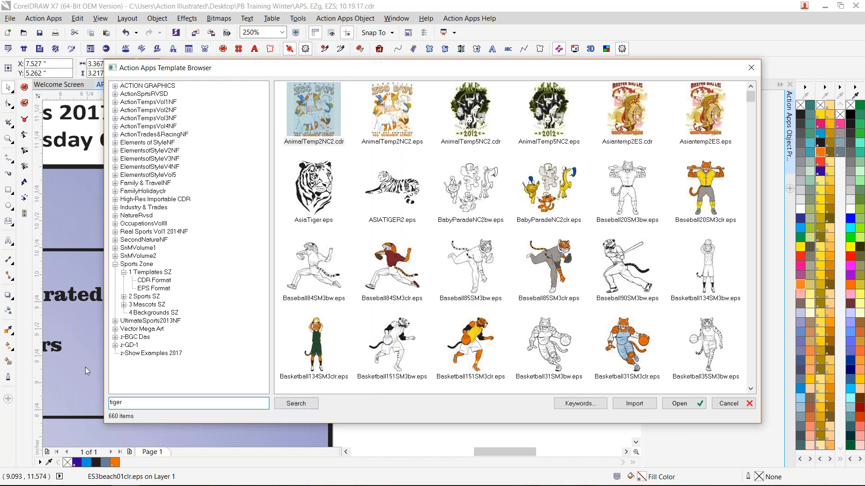
{"action": "left_click_drag", "start_coordinate": [131, 403], "coordinate": [109, 403]}
{"action": "type", "text": "usmc"}
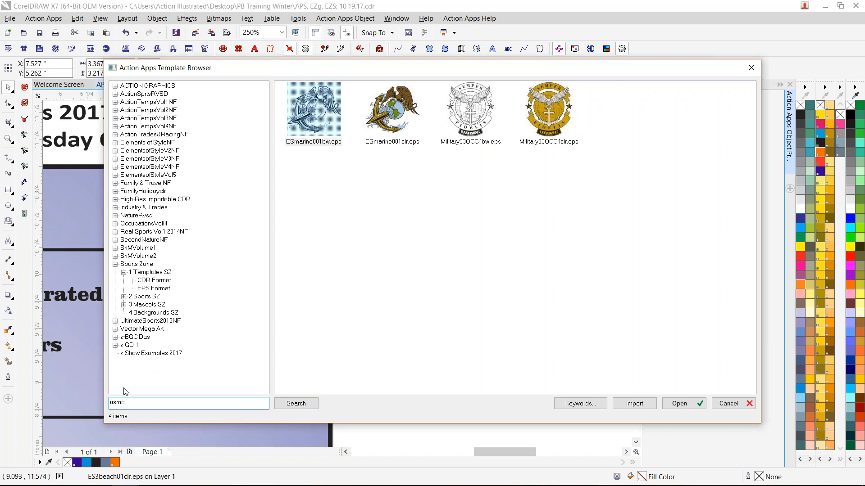
- Search the template browser for "military" artwork and look through the matching designs
{"action": "left_click_drag", "start_coordinate": [126, 402], "coordinate": [67, 403]}
{"action": "type", "text": "military"}
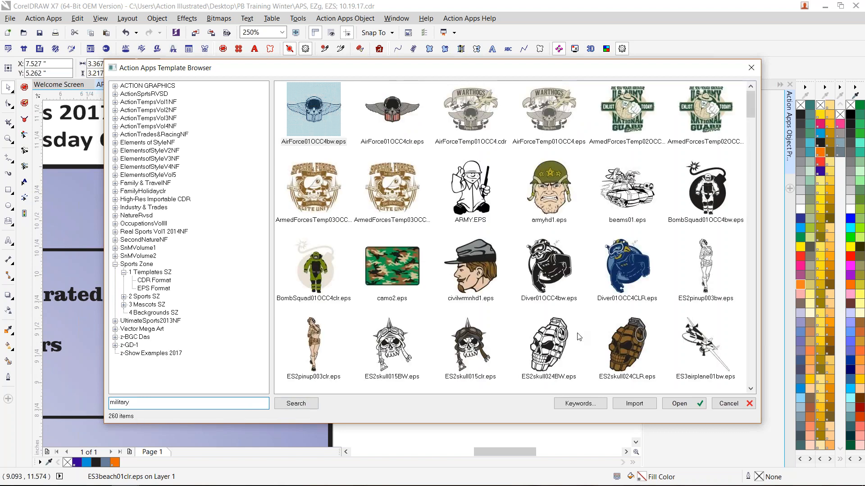
{"action": "scroll", "coordinate": [645, 315], "scroll_direction": "down", "scroll_amount": 8}
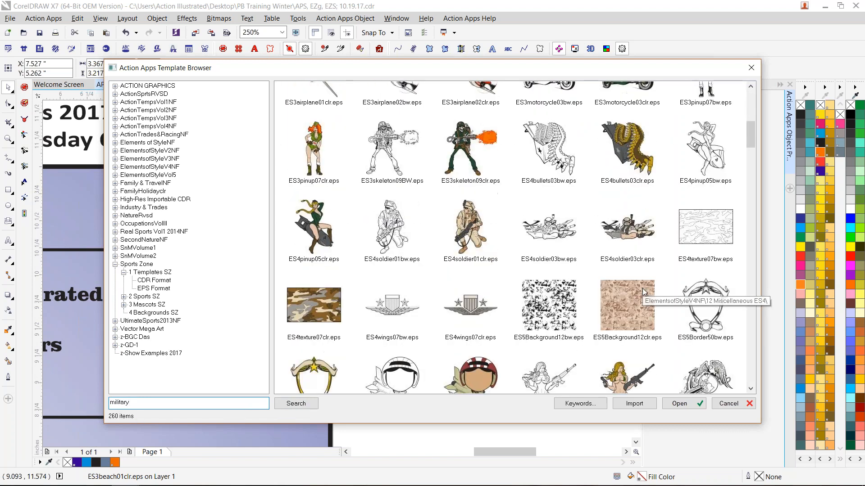
{"action": "scroll", "coordinate": [642, 291], "scroll_direction": "down", "scroll_amount": 15}
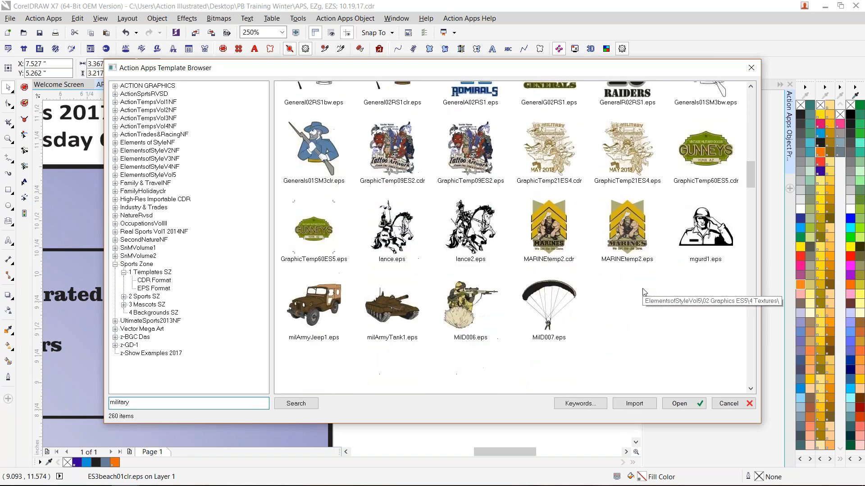
{"action": "scroll", "coordinate": [644, 293], "scroll_direction": "down", "scroll_amount": 15}
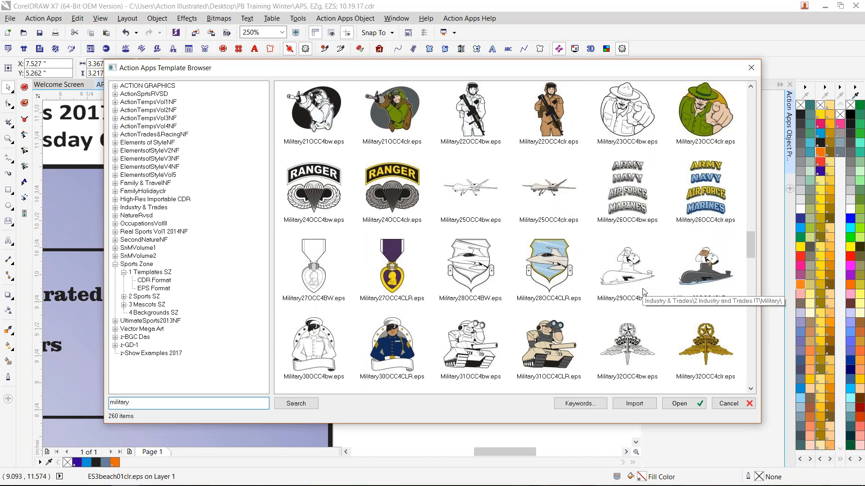
{"action": "scroll", "coordinate": [643, 292], "scroll_direction": "down", "scroll_amount": 15}
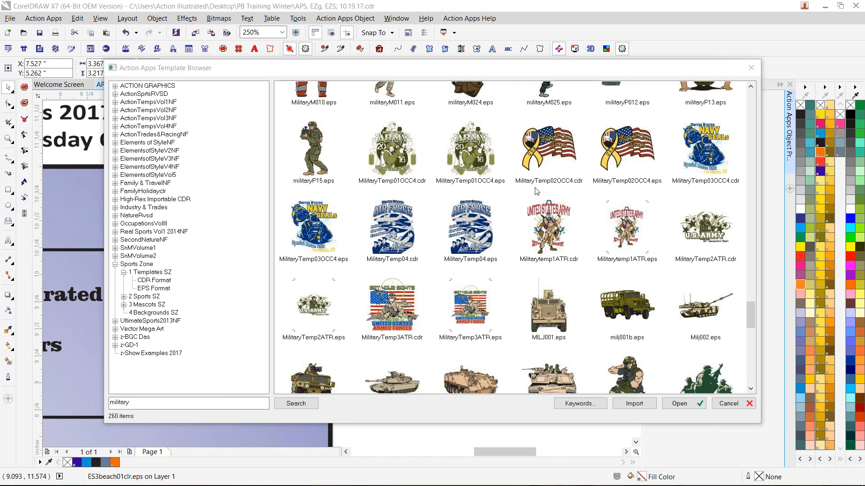
- Close the template browser and the Action Apps Object Properties docker to clear the view of the class outline
{"action": "left_click", "coordinate": [550, 77]}
{"action": "left_click", "coordinate": [750, 68]}
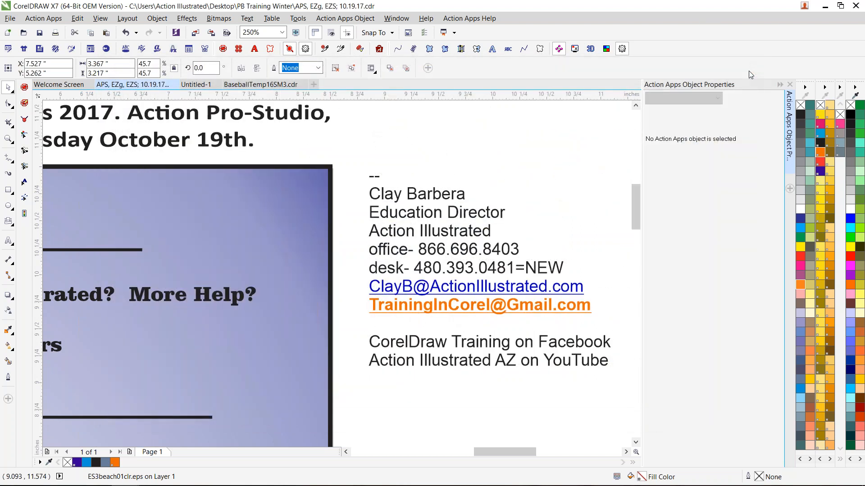
{"action": "left_click", "coordinate": [791, 85]}
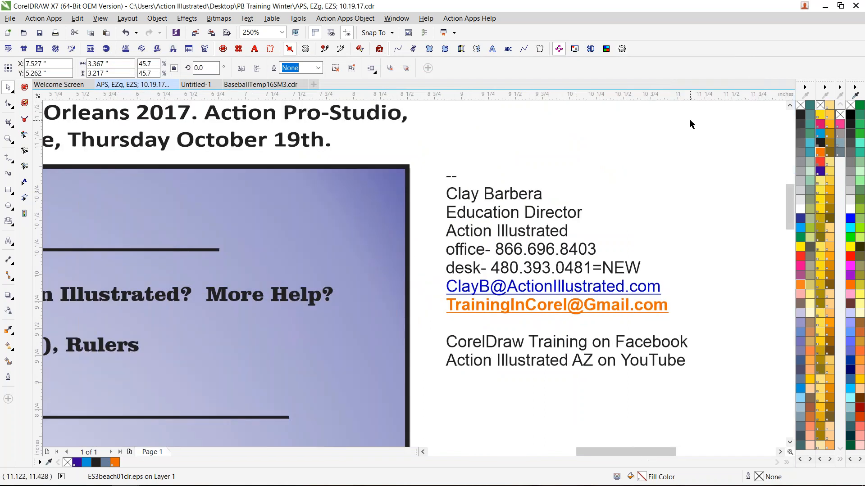
- Switch to Chrome and view the I Design Shirts Online, iD Active Wear, SVAP and Alaska Serigraphics design sites
{"action": "mouse_move", "coordinate": [584, 481]}
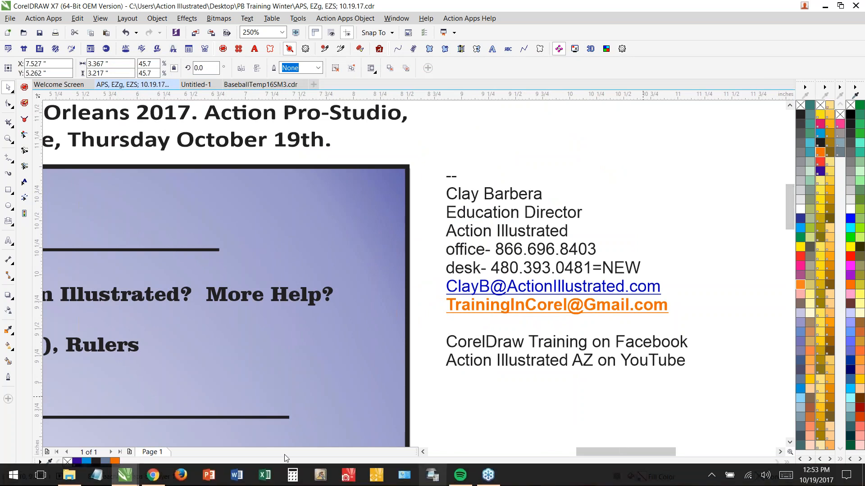
{"action": "left_click", "coordinate": [152, 481]}
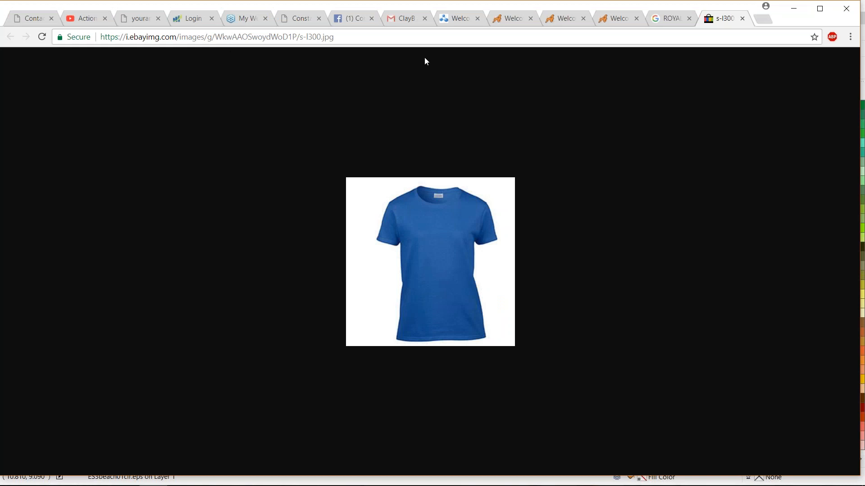
{"action": "left_click", "coordinate": [455, 20]}
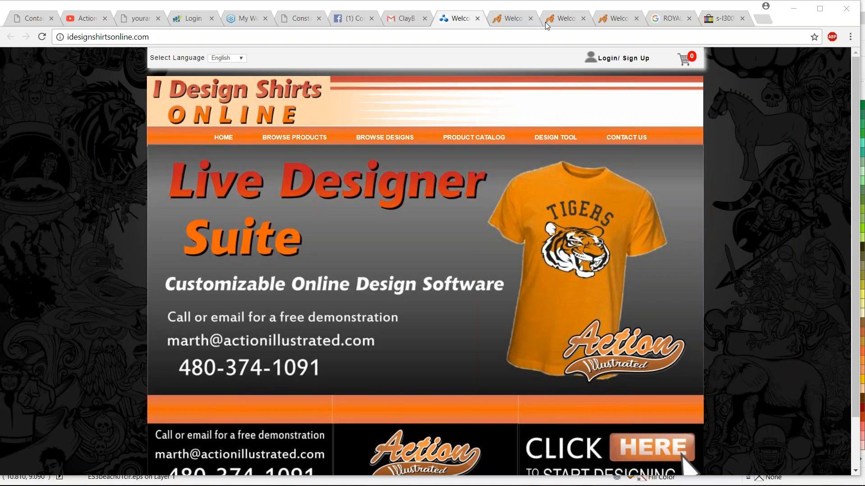
{"action": "left_click", "coordinate": [564, 18]}
{"action": "left_click", "coordinate": [605, 23]}
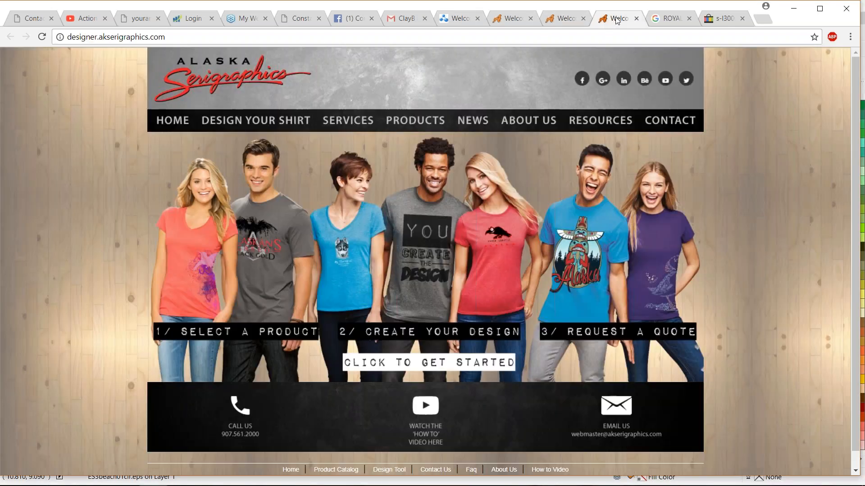
{"action": "left_click", "coordinate": [512, 23]}
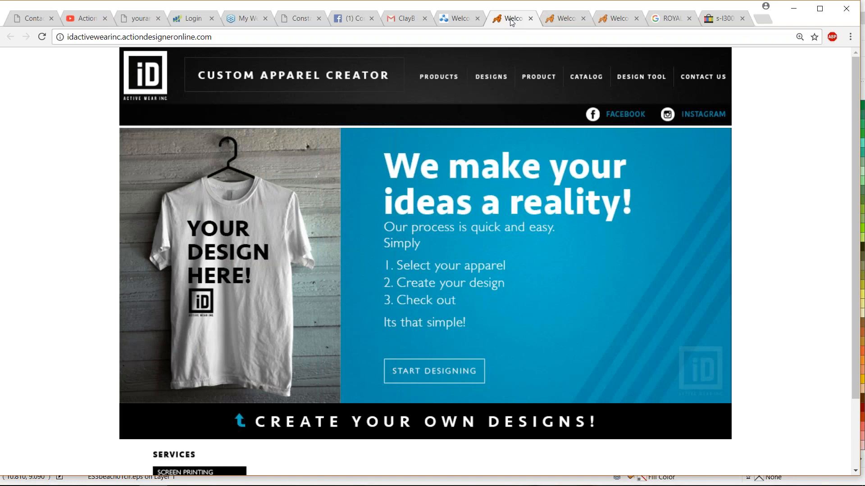
{"action": "left_click", "coordinate": [570, 21]}
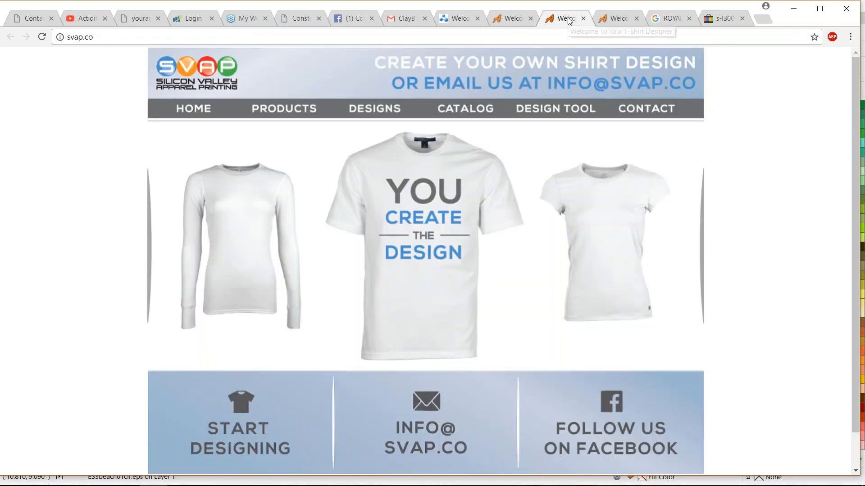
{"action": "left_click", "coordinate": [617, 19]}
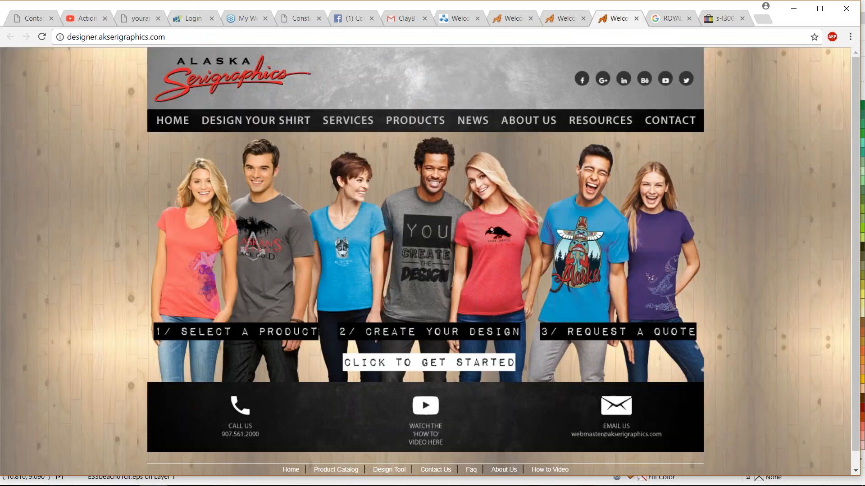
- Open the I Design Shirts Online designer and choose the Juniors Polo from the Ladieswear polos as the product
{"action": "left_click", "coordinate": [455, 20]}
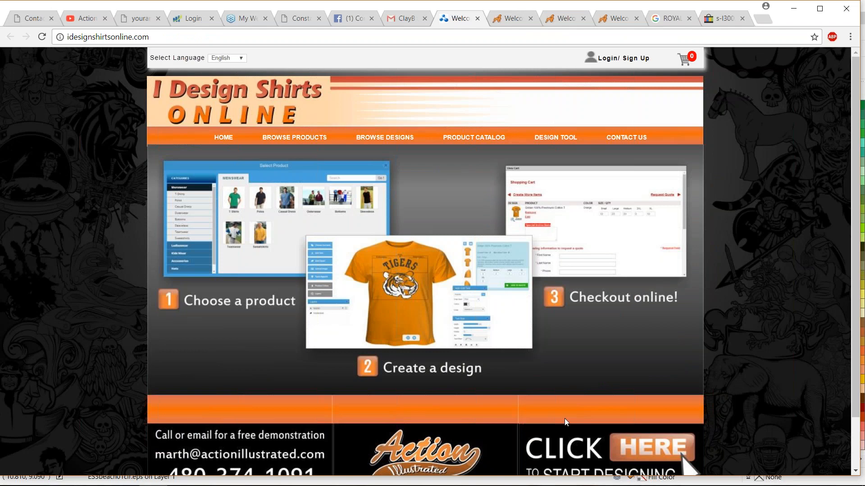
{"action": "left_click", "coordinate": [646, 463]}
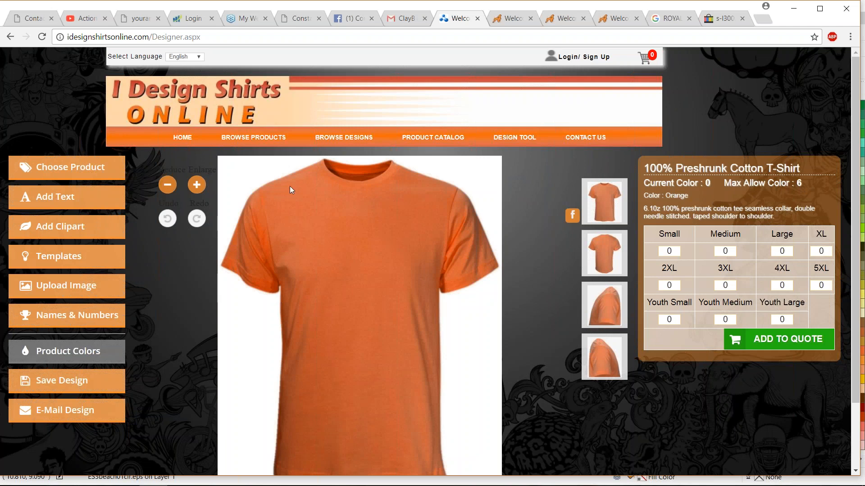
{"action": "left_click", "coordinate": [74, 168]}
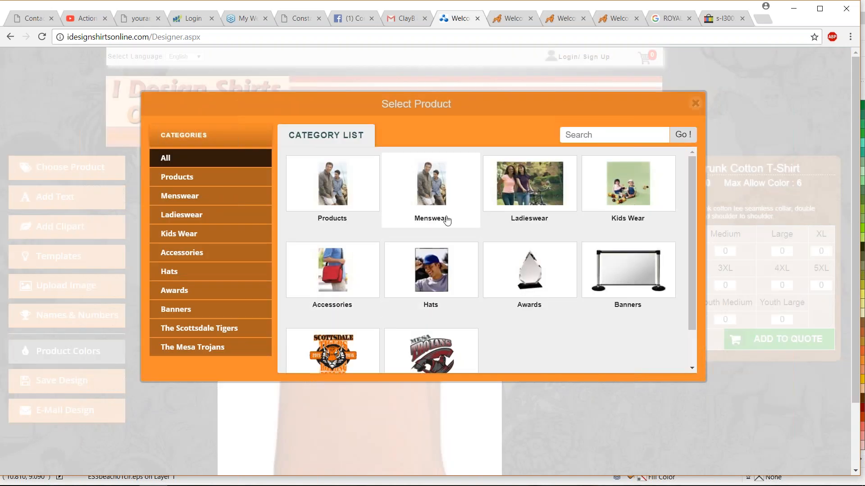
{"action": "left_click", "coordinate": [535, 185]}
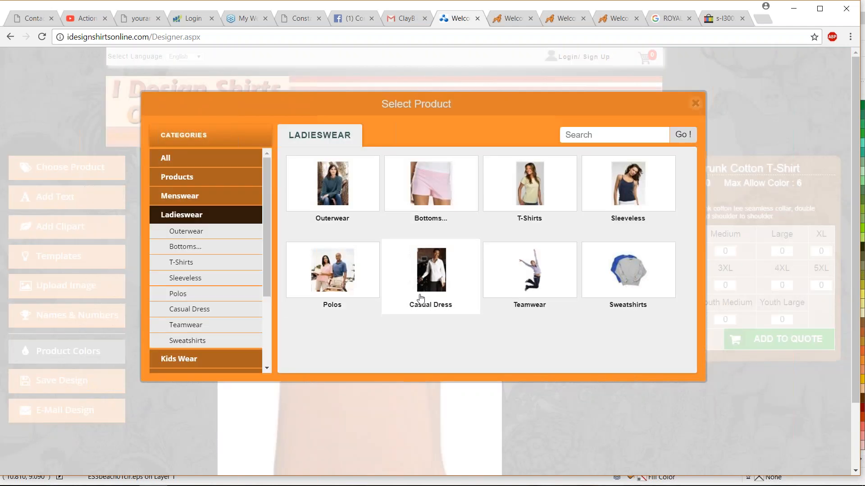
{"action": "left_click", "coordinate": [457, 194]}
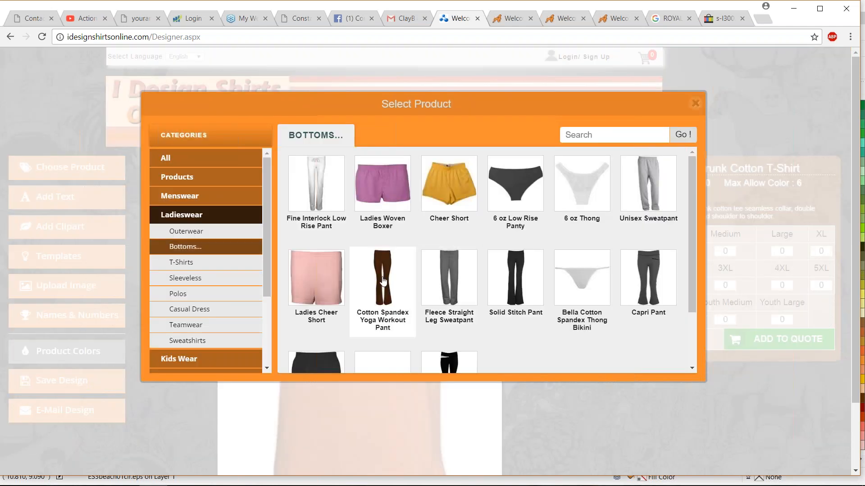
{"action": "left_click", "coordinate": [193, 232]}
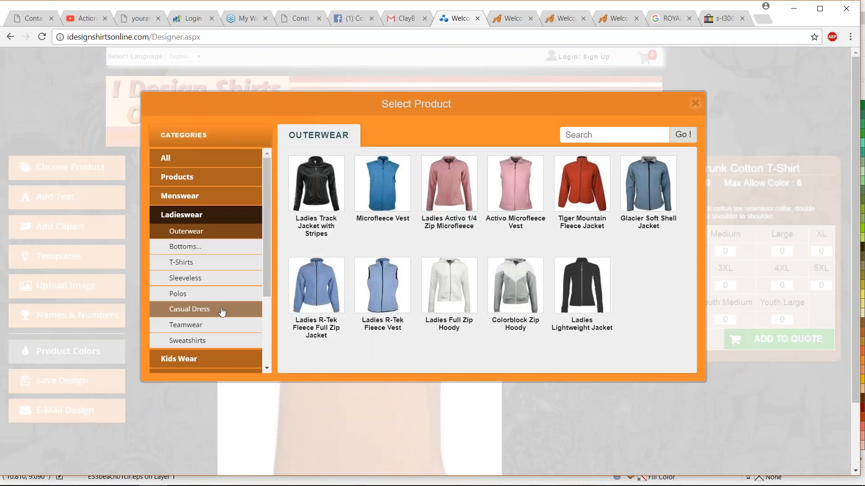
{"action": "left_click", "coordinate": [184, 262]}
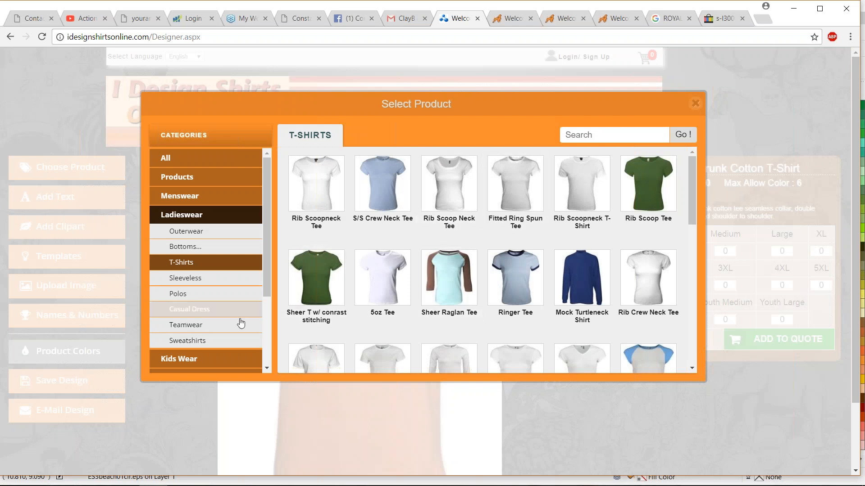
{"action": "left_click", "coordinate": [232, 293]}
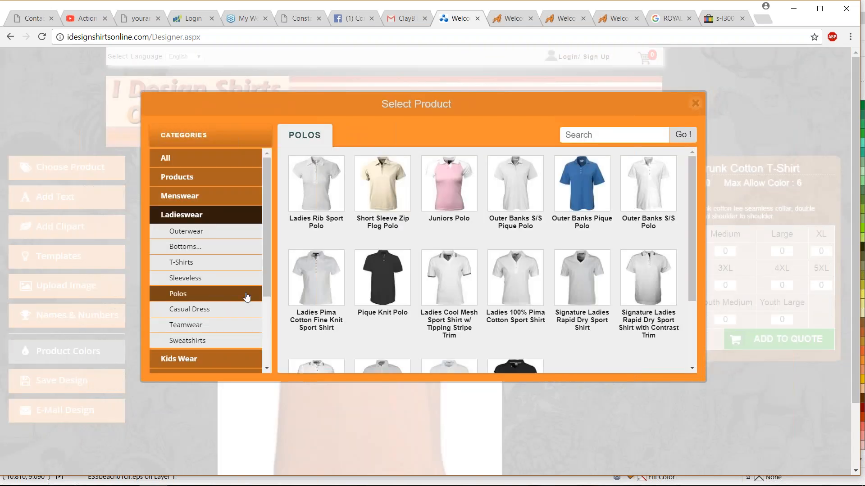
{"action": "left_click", "coordinate": [452, 196]}
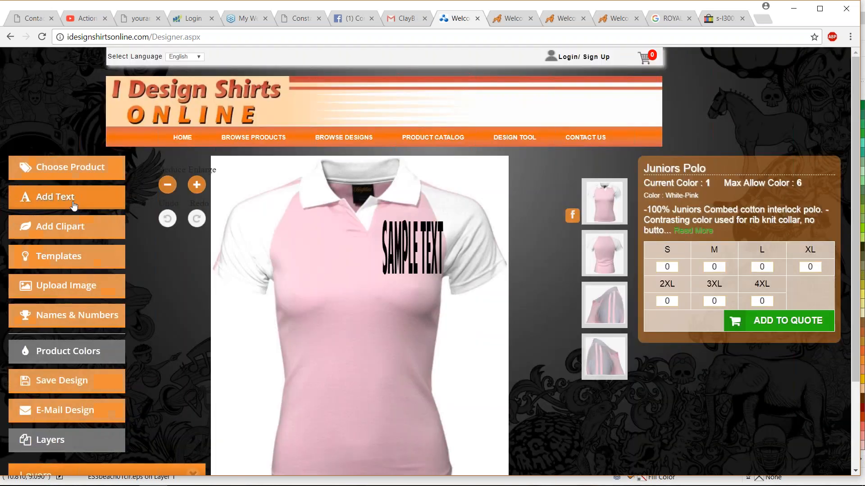
- Add the text "Action" in Dropzone1 on the polo and make it embroidery
{"action": "left_click", "coordinate": [408, 244]}
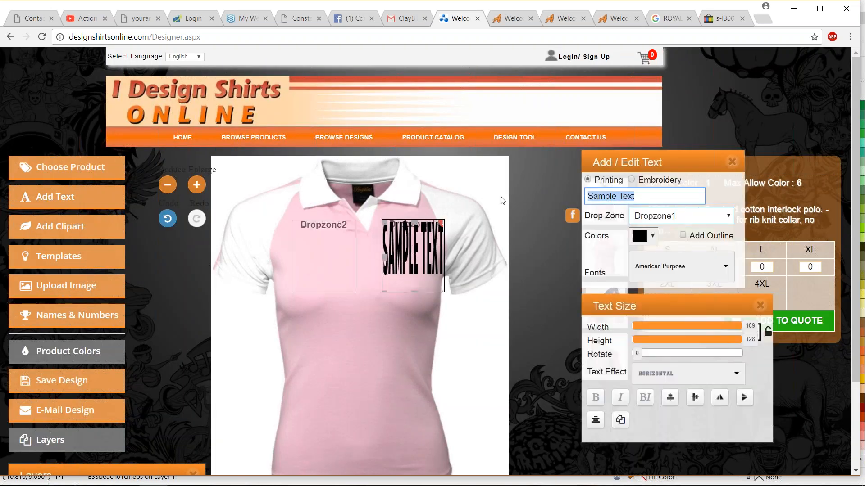
{"action": "type", "text": "Action"}
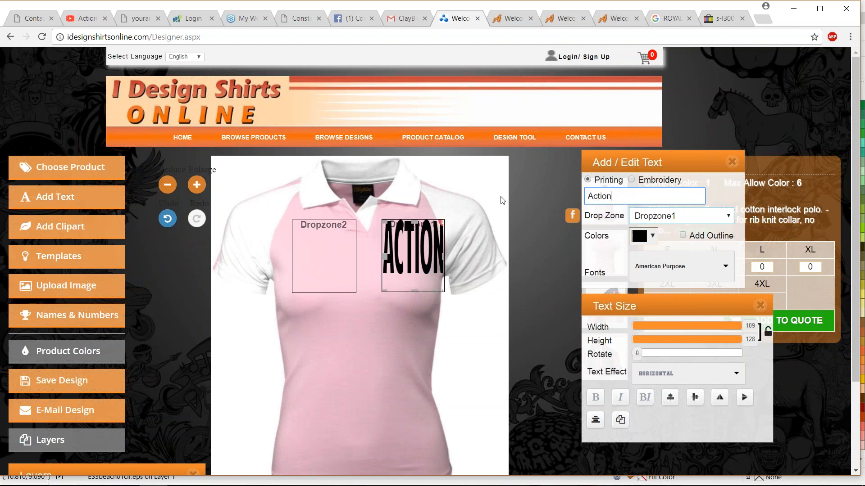
{"action": "left_click", "coordinate": [690, 250]}
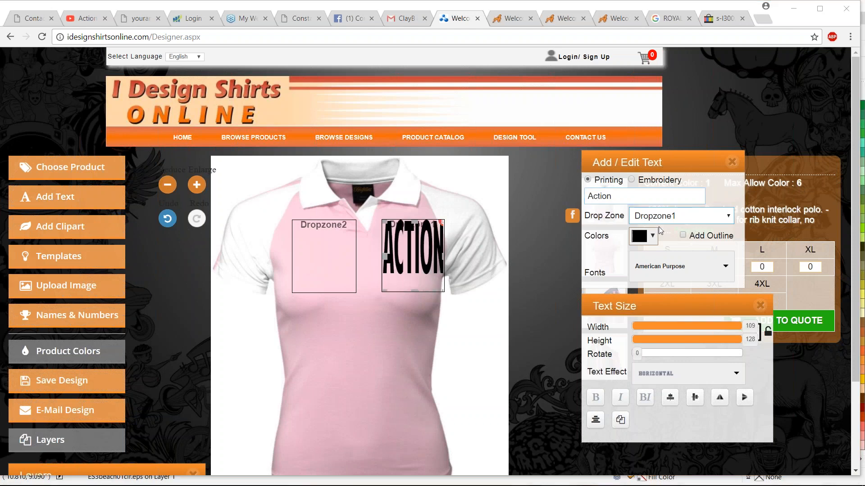
{"action": "left_click", "coordinate": [633, 180]}
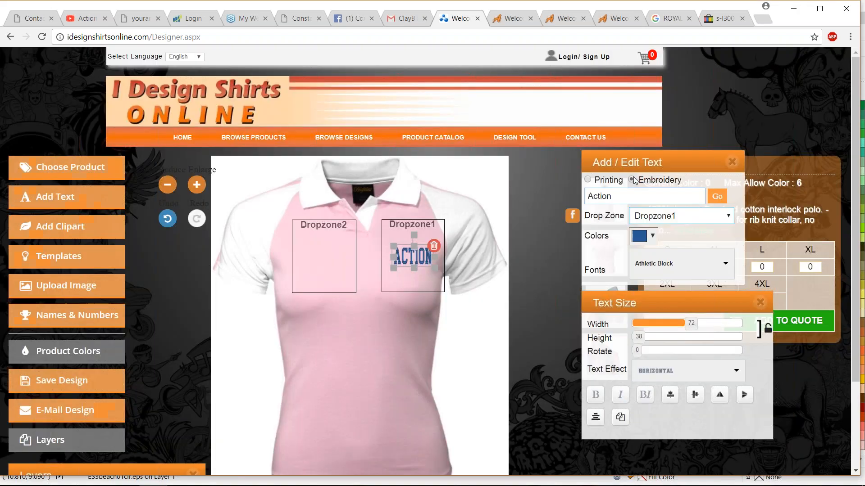
- Enlarge the "Action" text to 79 by 41, move it up within Dropzone1 and set its font to Athletic Swoosh
{"action": "left_click_drag", "start_coordinate": [392, 267], "coordinate": [409, 237]}
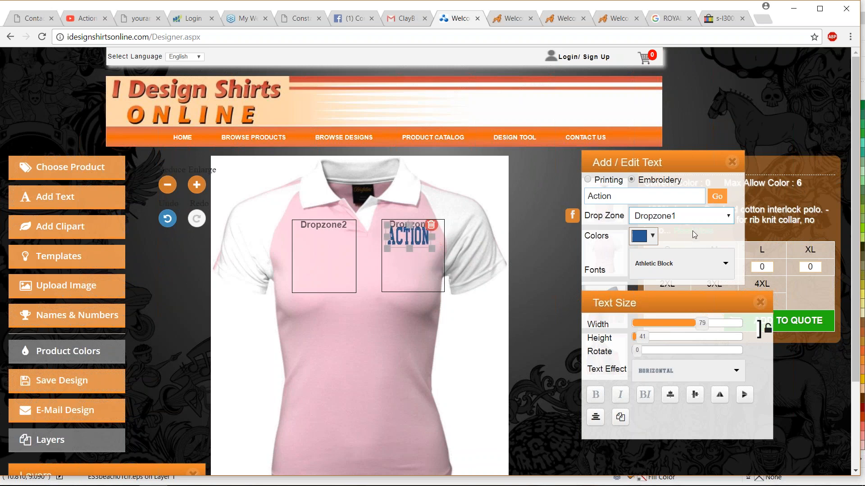
{"action": "left_click", "coordinate": [711, 269]}
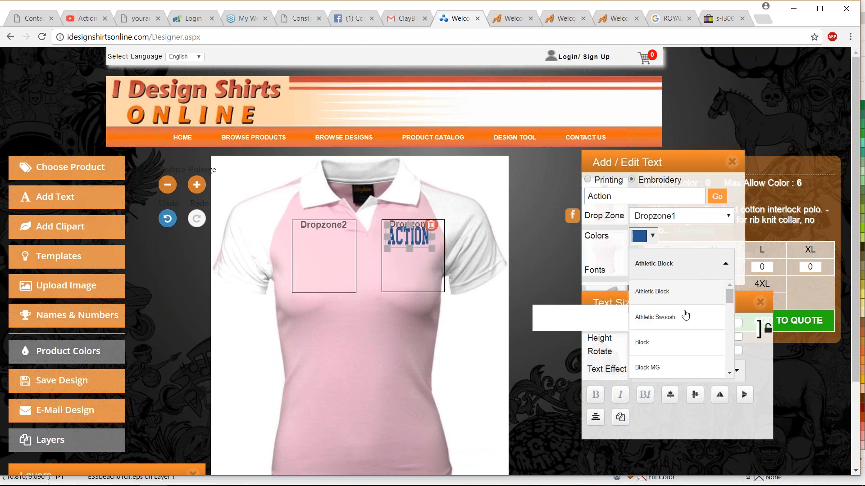
{"action": "left_click", "coordinate": [655, 317]}
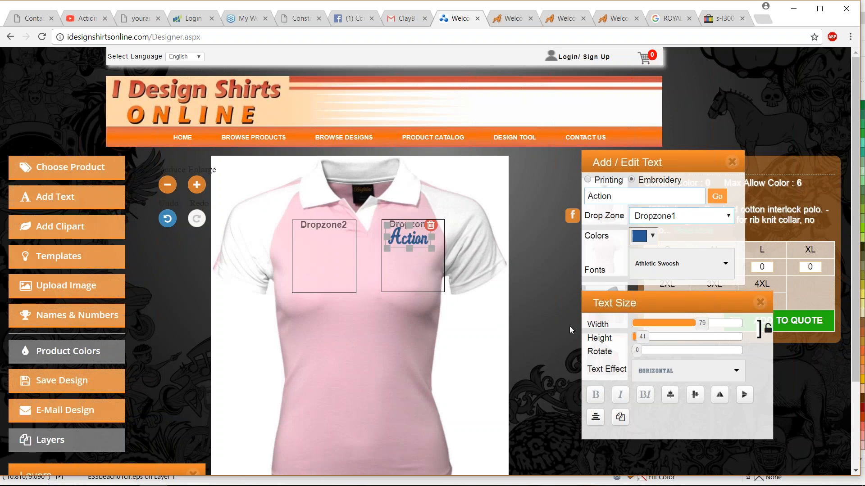
- Move the "Action" text to the polo's Dropzone2
{"action": "scroll", "coordinate": [570, 326], "scroll_direction": "down", "scroll_amount": 1}
{"action": "left_click", "coordinate": [674, 160]}
{"action": "left_click", "coordinate": [675, 195]}
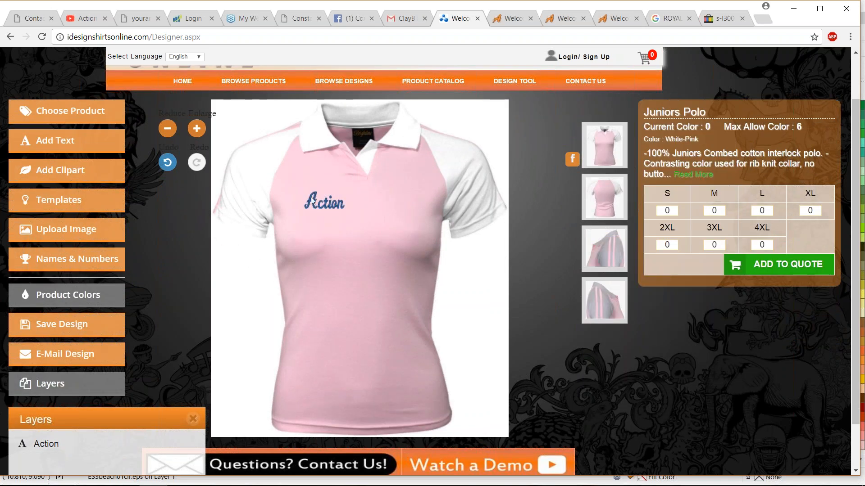
- Search the clipart for "tiger", narrow the results to embroidery and add the TIGERTRIBAL design to the polo
{"action": "left_click", "coordinate": [73, 170]}
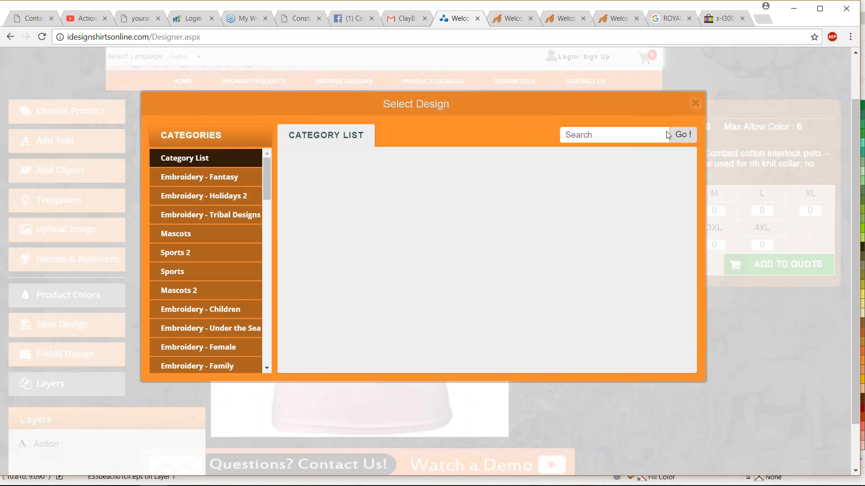
{"action": "left_click", "coordinate": [588, 135]}
{"action": "type", "text": "tiger"}
{"action": "key", "text": "Return"}
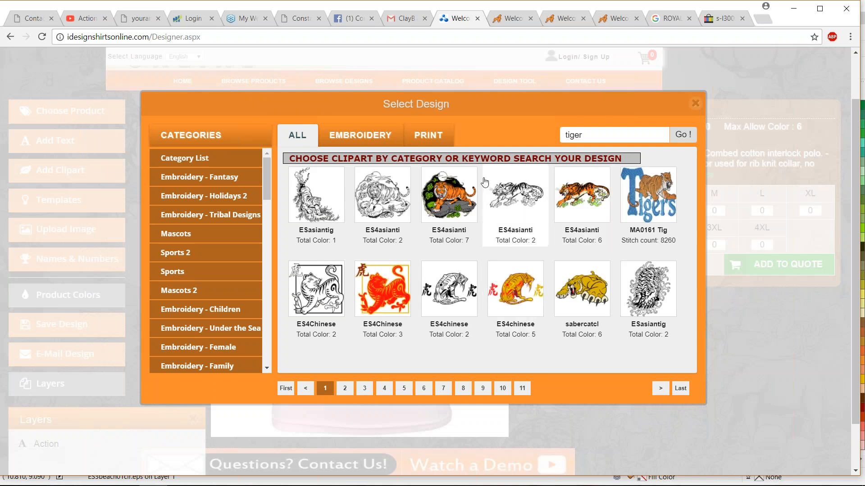
{"action": "left_click", "coordinate": [360, 135]}
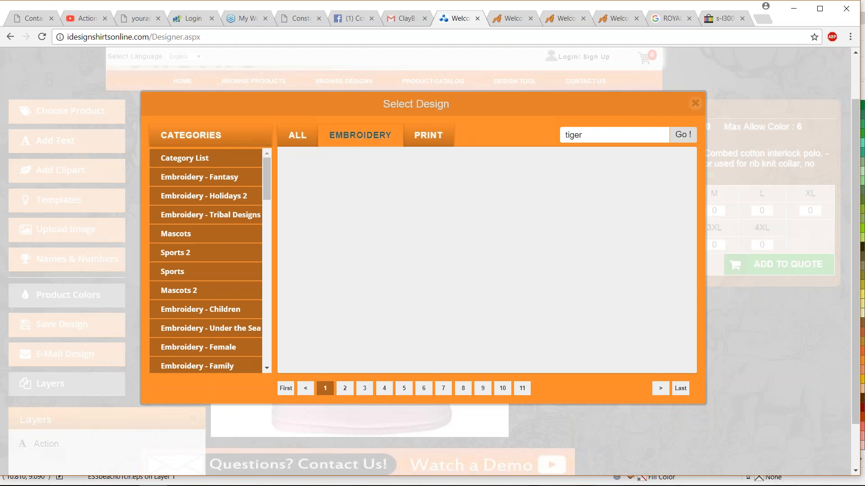
{"action": "double_click", "coordinate": [596, 133]}
{"action": "type", "text": "eagle"}
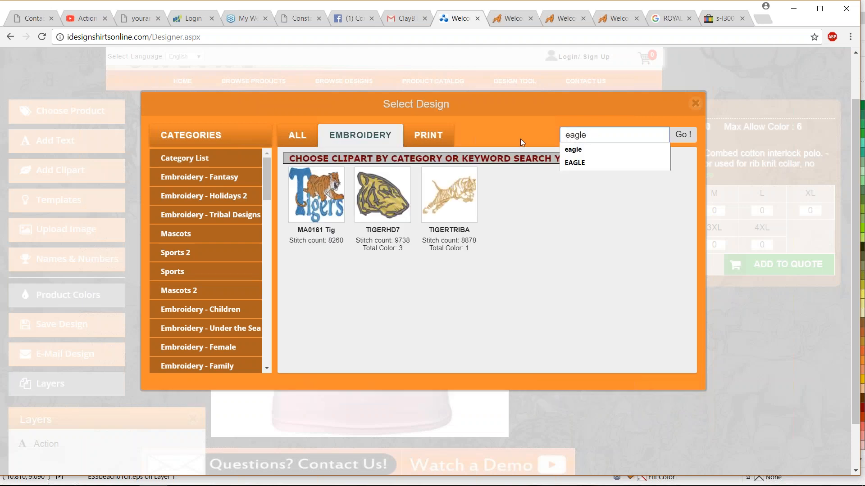
{"action": "left_click", "coordinate": [449, 195]}
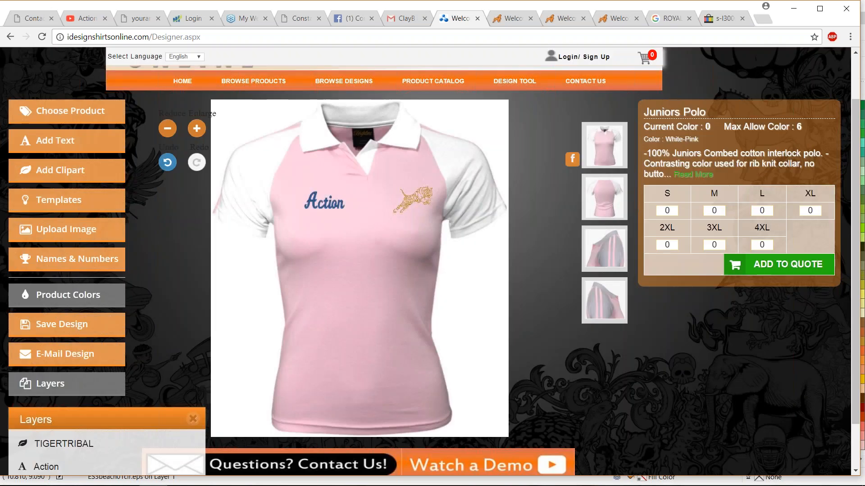
- Enlarge the tiger design to 87 by 61 and move it up to the top of Dropzone1
{"action": "left_click", "coordinate": [410, 203]}
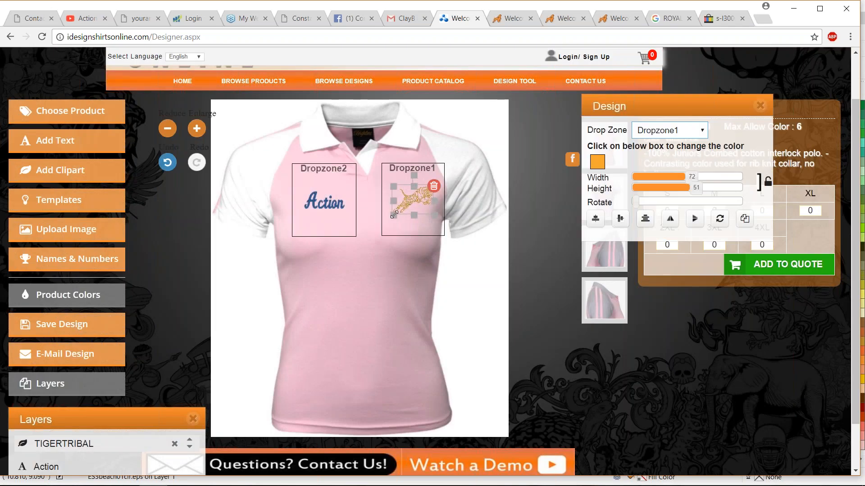
{"action": "left_click_drag", "start_coordinate": [394, 215], "coordinate": [386, 225]}
{"action": "left_click_drag", "start_coordinate": [411, 200], "coordinate": [404, 182]}
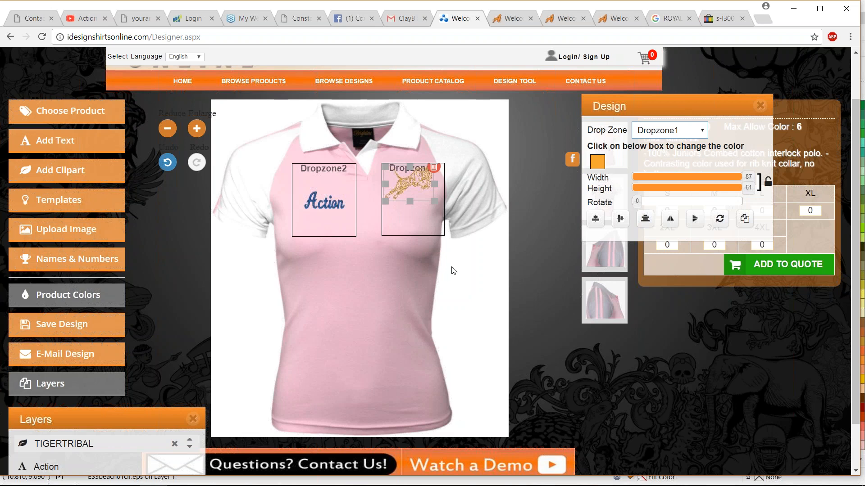
- Try the White-Red product color on the polo and change it to White-Powder Blue
{"action": "left_click", "coordinate": [98, 301]}
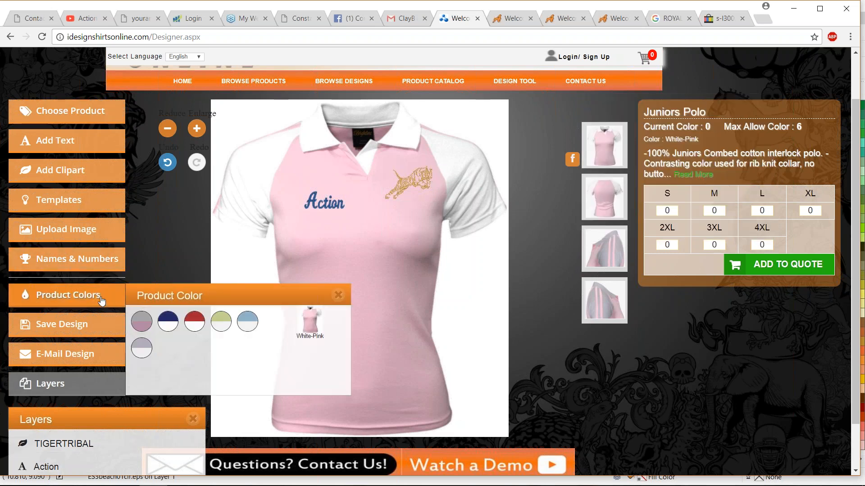
{"action": "left_click", "coordinate": [195, 322]}
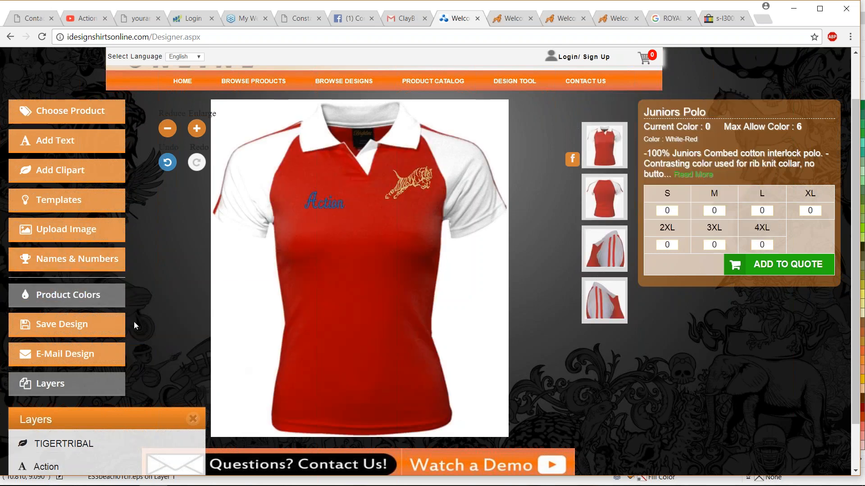
{"action": "left_click", "coordinate": [85, 297]}
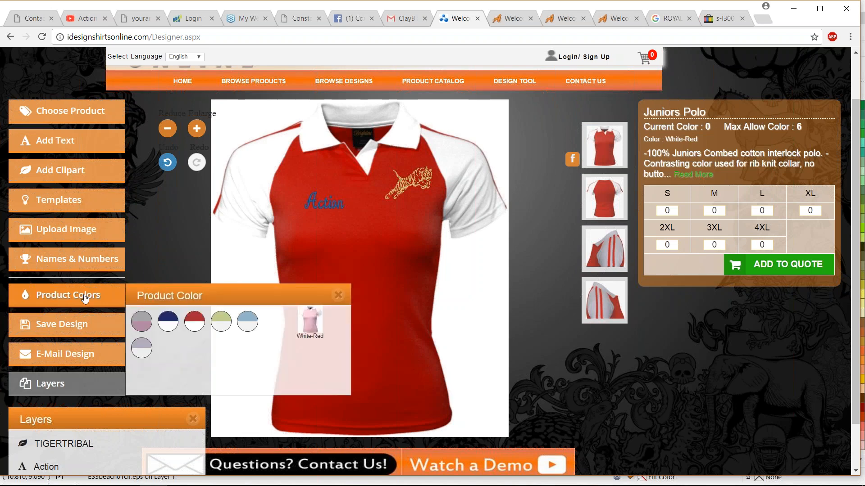
{"action": "left_click", "coordinate": [249, 322]}
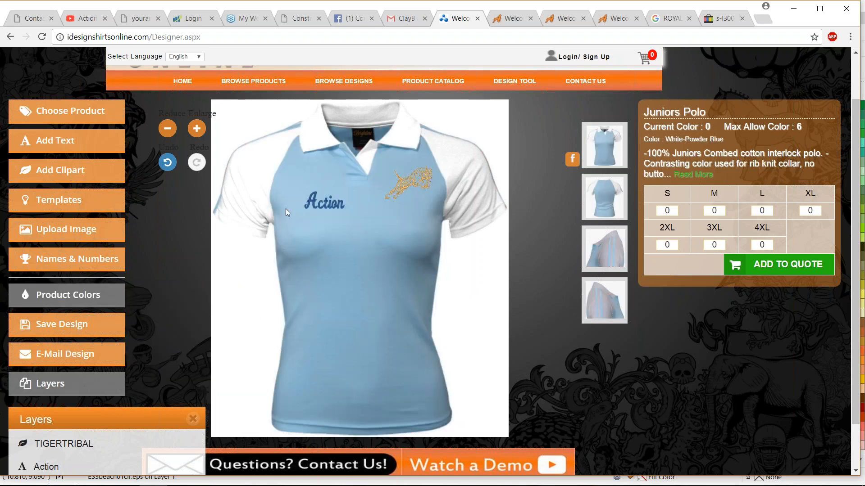
- Move the "Action" text up to the top of Dropzone2 and close its text settings
{"action": "left_click", "coordinate": [311, 205]}
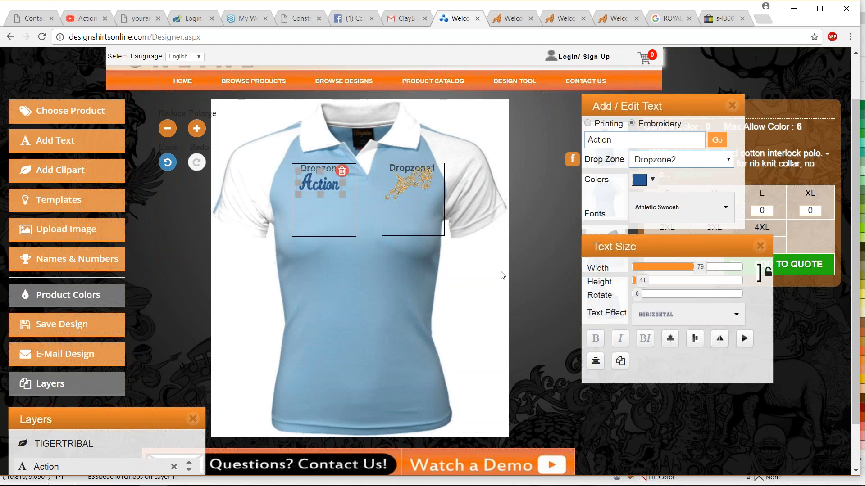
{"action": "left_click", "coordinate": [732, 106]}
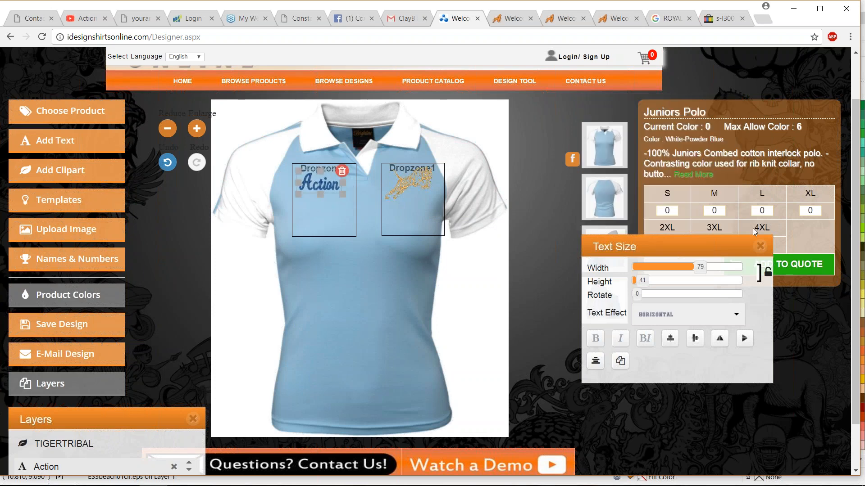
{"action": "left_click", "coordinate": [760, 245]}
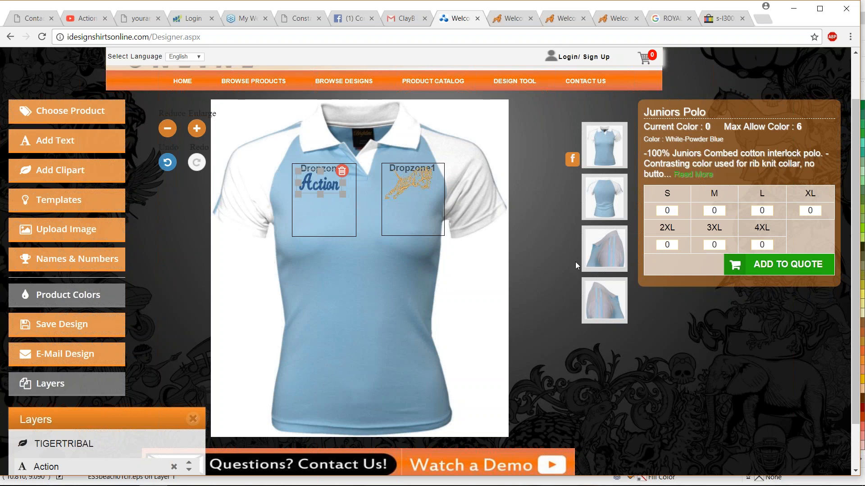
- Switch to the polo's back, search the clipart for "eagle" and add the six-color BaldEagle design
{"action": "left_click", "coordinate": [606, 254]}
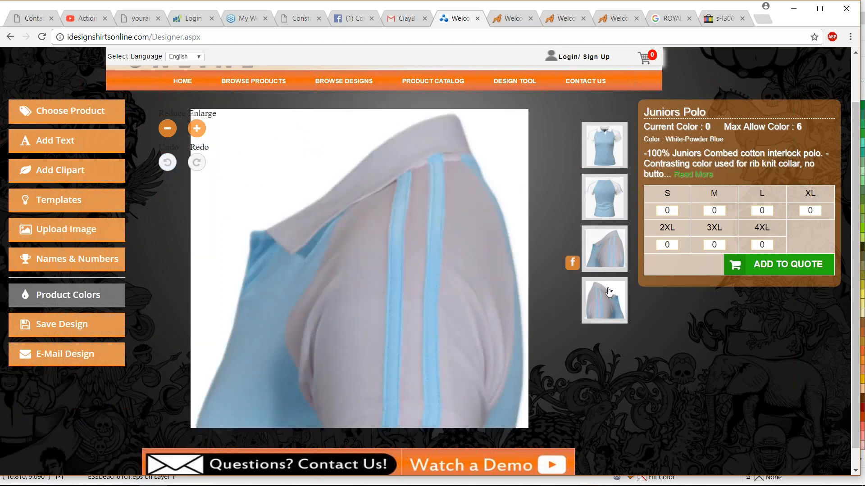
{"action": "left_click", "coordinate": [604, 198]}
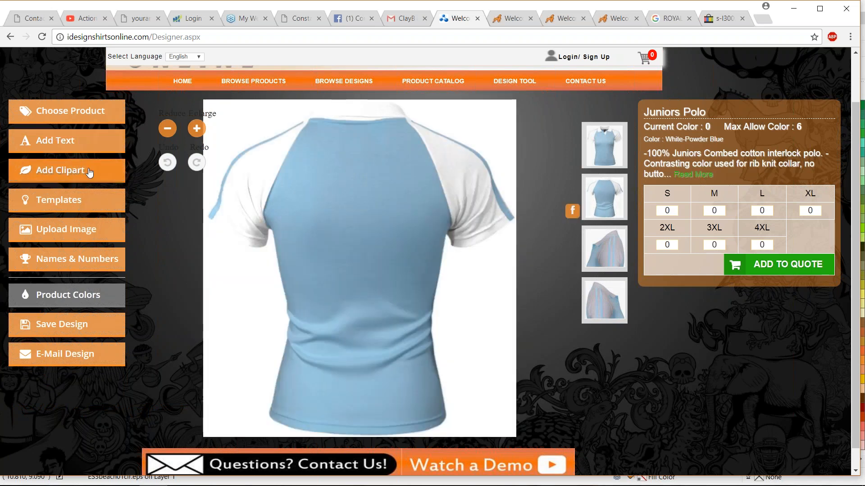
{"action": "left_click", "coordinate": [91, 170]}
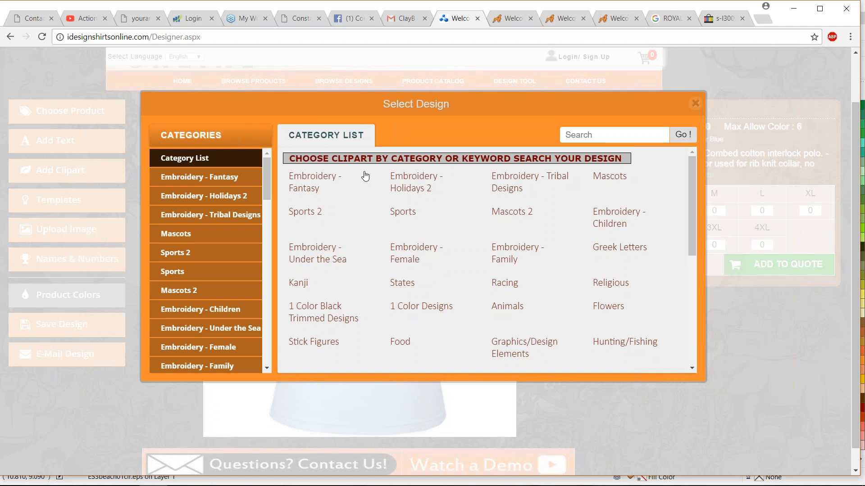
{"action": "left_click", "coordinate": [599, 135]}
{"action": "type", "text": "eagl"}
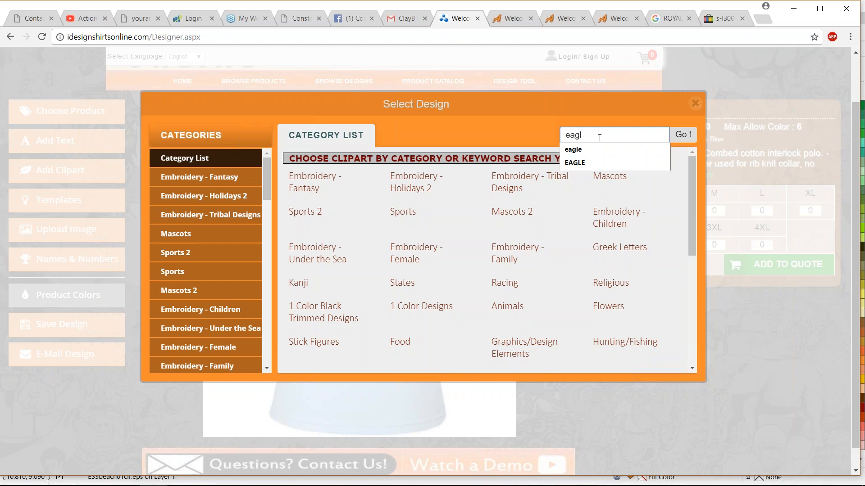
{"action": "type", "text": "e"}
{"action": "key", "text": "Return"}
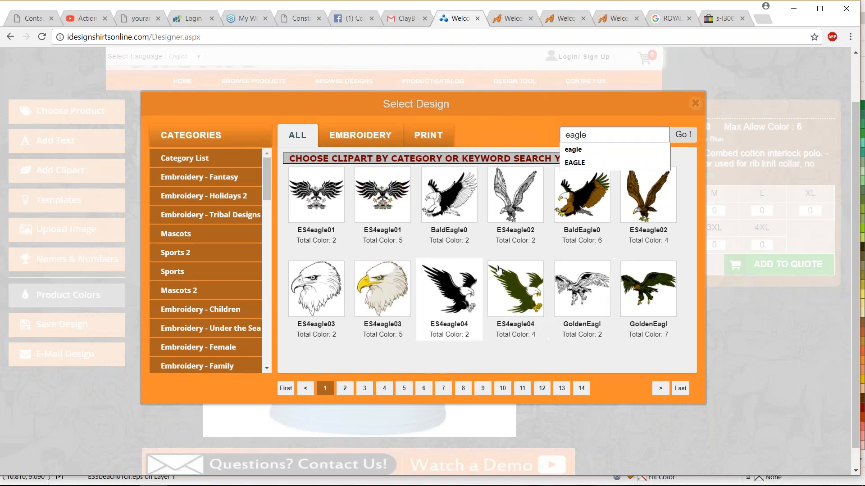
{"action": "left_click", "coordinate": [578, 202]}
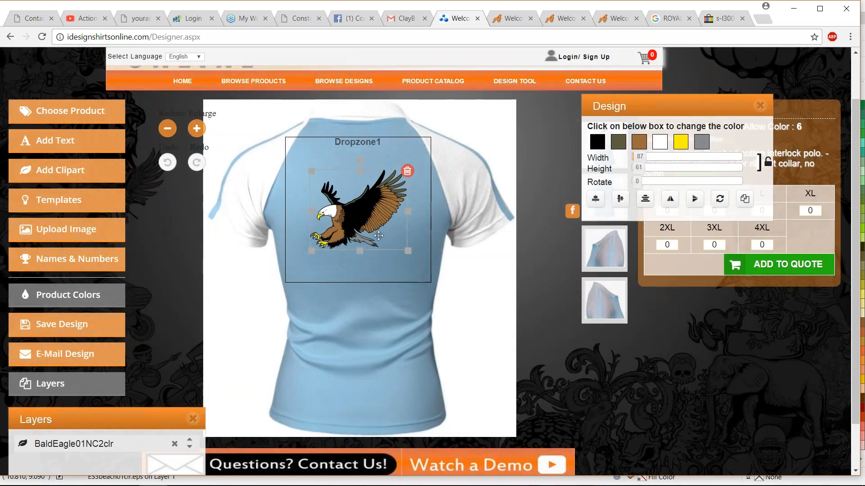
- Move the eagle up within the back's Dropzone1 and try adding the polo to the quote without any quantities
{"action": "left_click_drag", "start_coordinate": [370, 220], "coordinate": [370, 194]}
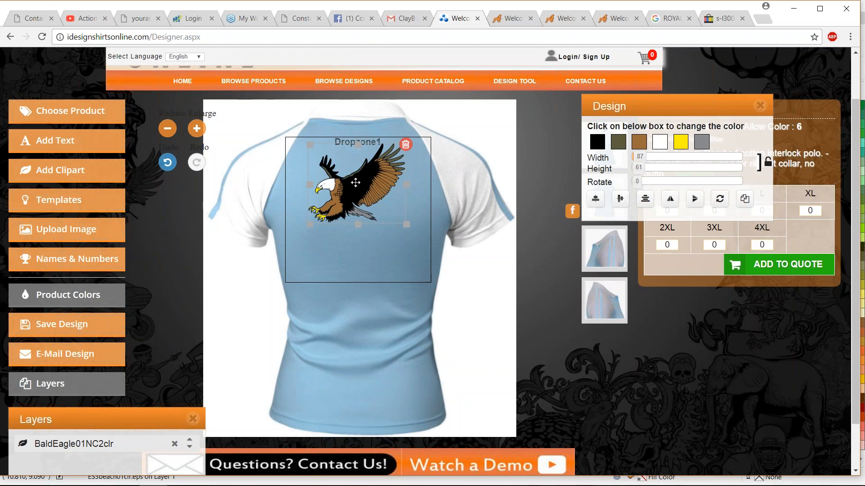
{"action": "left_click", "coordinate": [760, 106]}
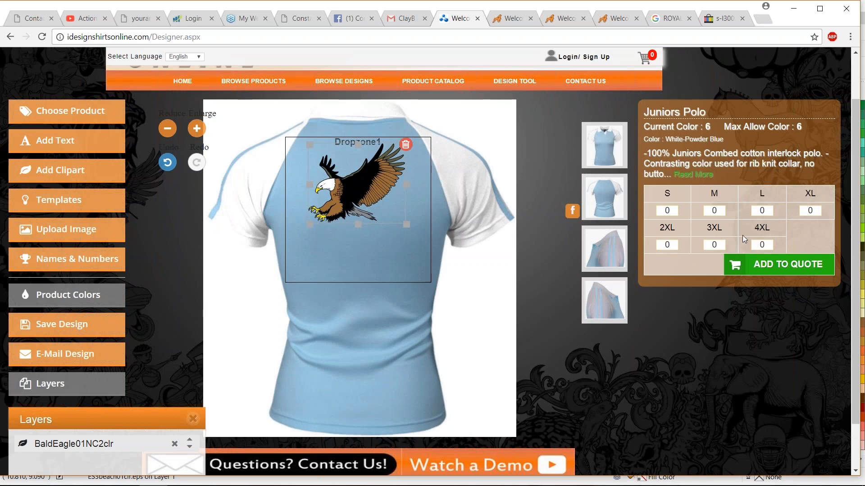
{"action": "left_click", "coordinate": [761, 268]}
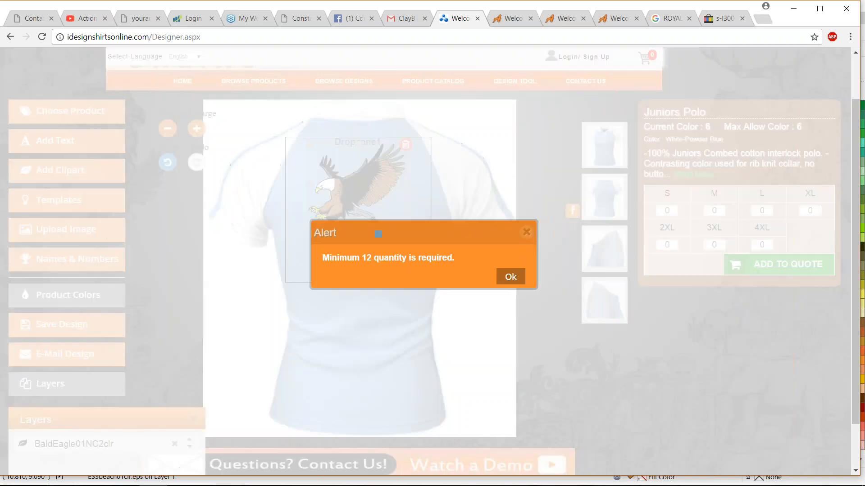
{"action": "left_click", "coordinate": [507, 276]}
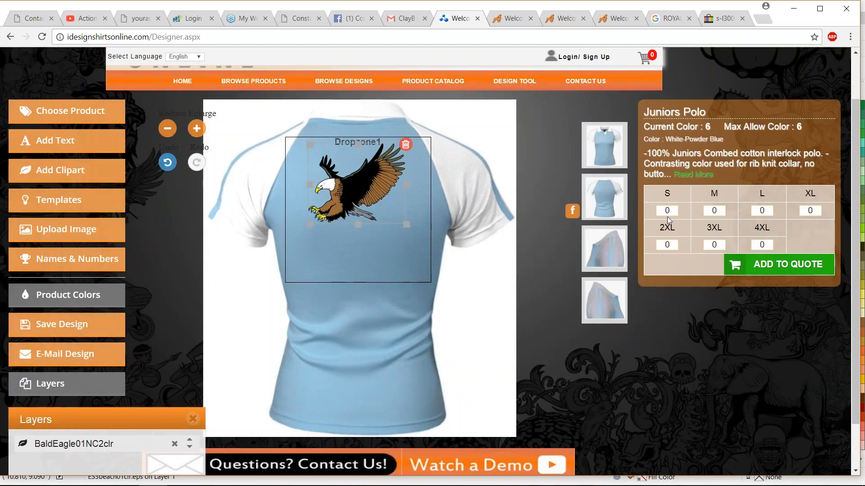
- Recolor the eagle's brown and black areas with the polo's blue product color and close the design settings
{"action": "left_click", "coordinate": [353, 186]}
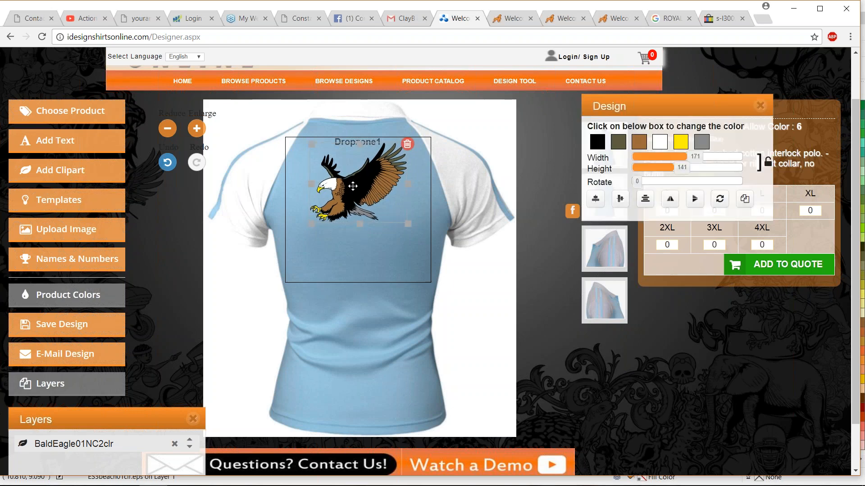
{"action": "left_click", "coordinate": [639, 143]}
{"action": "left_click", "coordinate": [658, 156]}
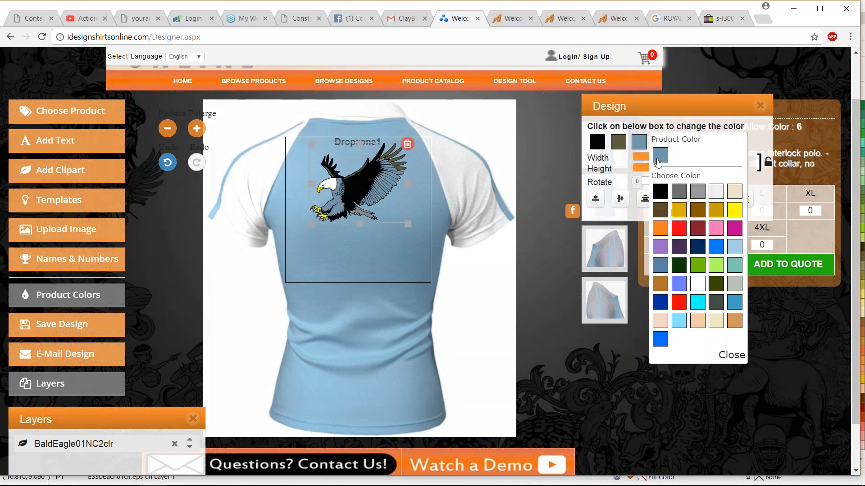
{"action": "left_click", "coordinate": [597, 143]}
{"action": "left_click", "coordinate": [619, 156]}
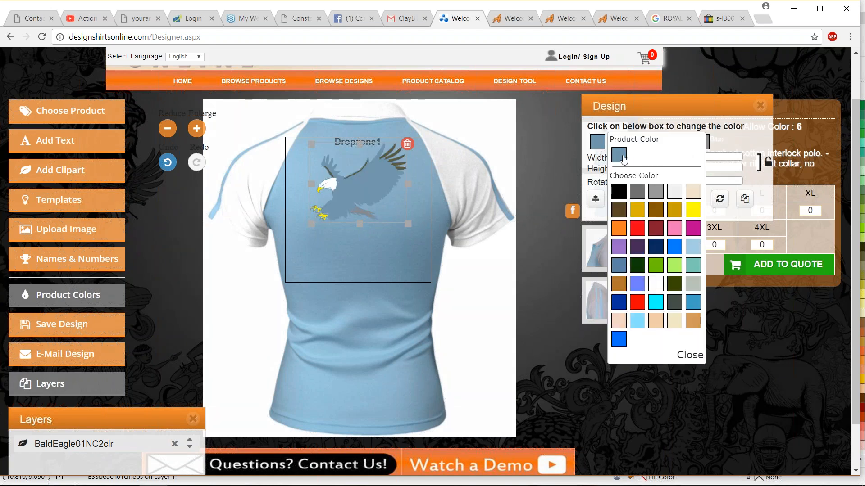
{"action": "left_click_drag", "start_coordinate": [644, 106], "coordinate": [627, 223]}
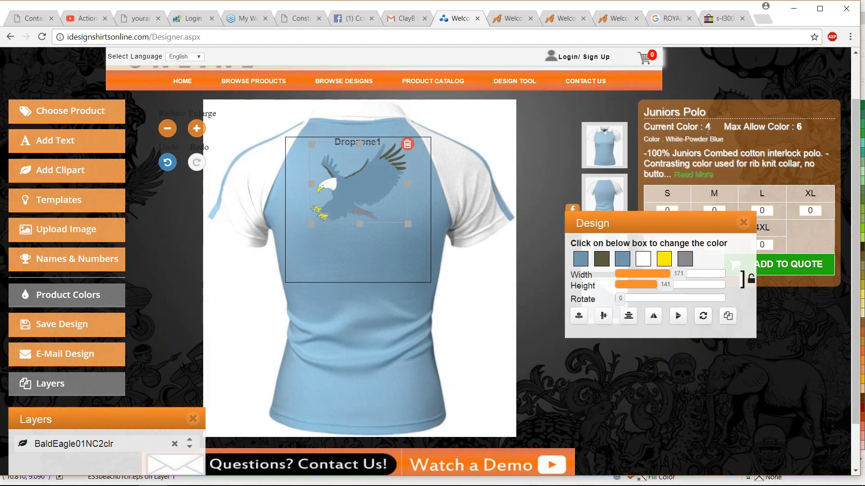
{"action": "left_click", "coordinate": [743, 223]}
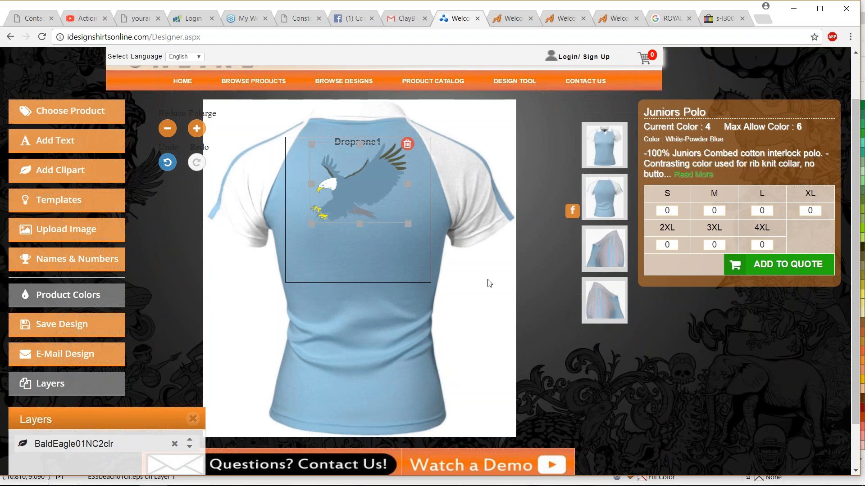
- Set the quantity for size L to 12 and add the polo to the quote
{"action": "left_click", "coordinate": [773, 210]}
{"action": "type", "text": "12"}
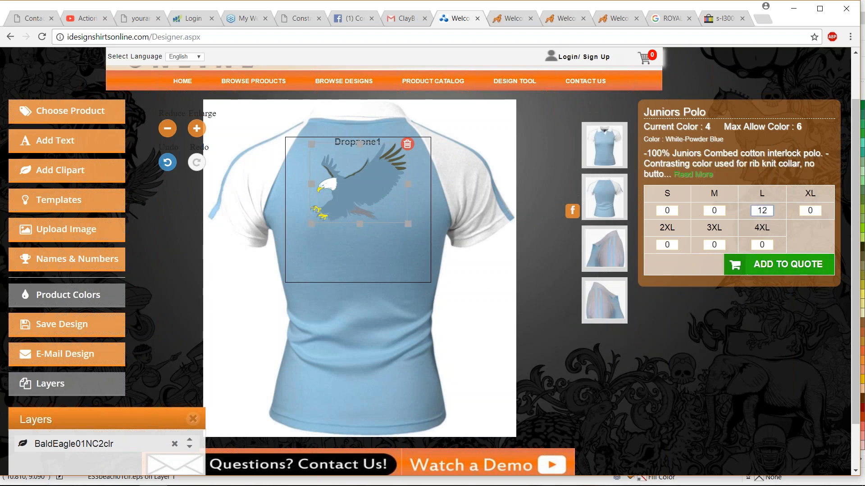
{"action": "left_click", "coordinate": [778, 266]}
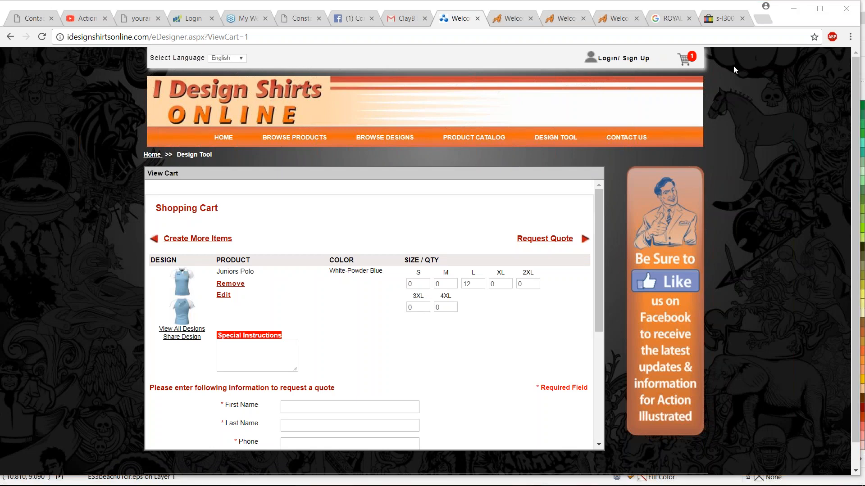
- Look at the SVAP and Alaska Serigraphics designer sites, and examine the I Design Shirts Online home page
{"action": "left_click", "coordinate": [514, 26]}
{"action": "left_click", "coordinate": [561, 24]}
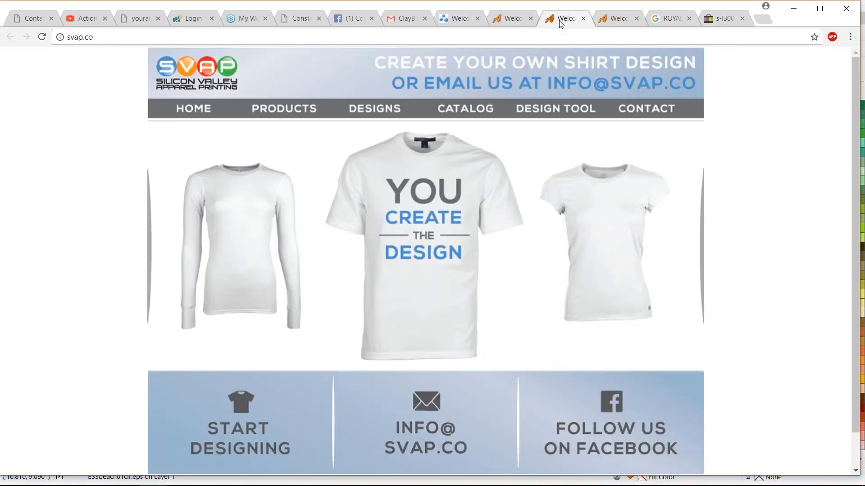
{"action": "left_click", "coordinate": [626, 19]}
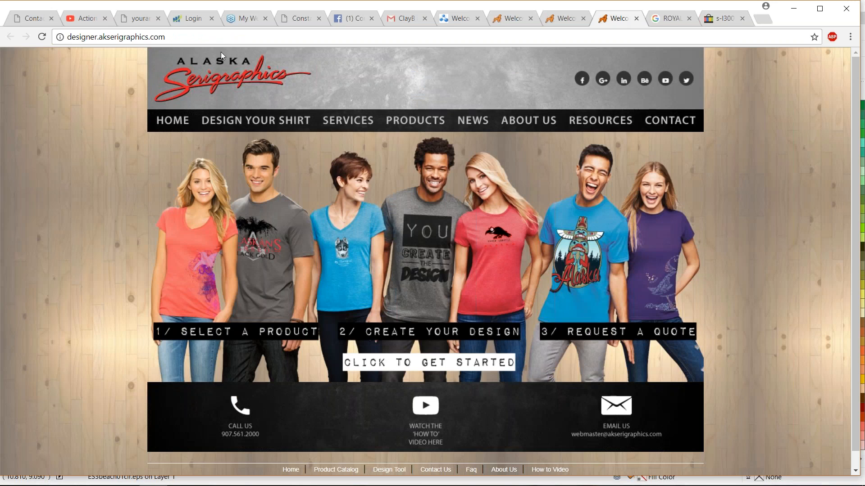
{"action": "left_click", "coordinate": [464, 21]}
{"action": "left_click", "coordinate": [223, 138]}
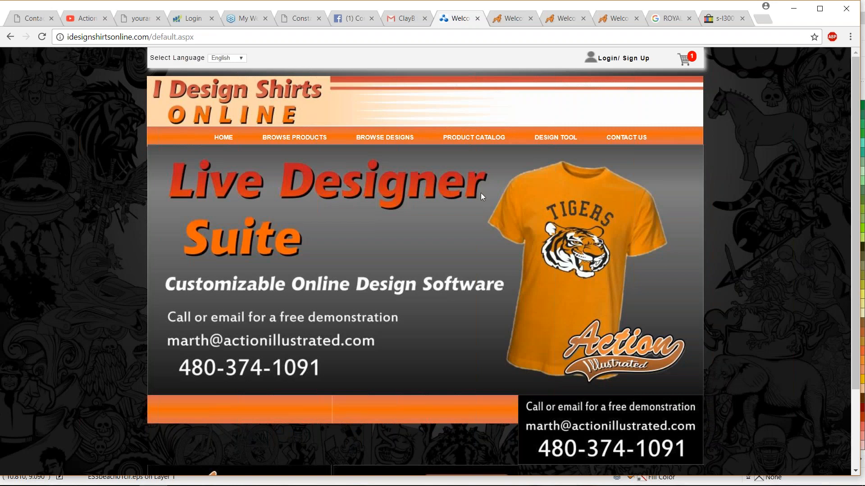
{"action": "scroll", "coordinate": [481, 193], "scroll_direction": "down", "scroll_amount": 3}
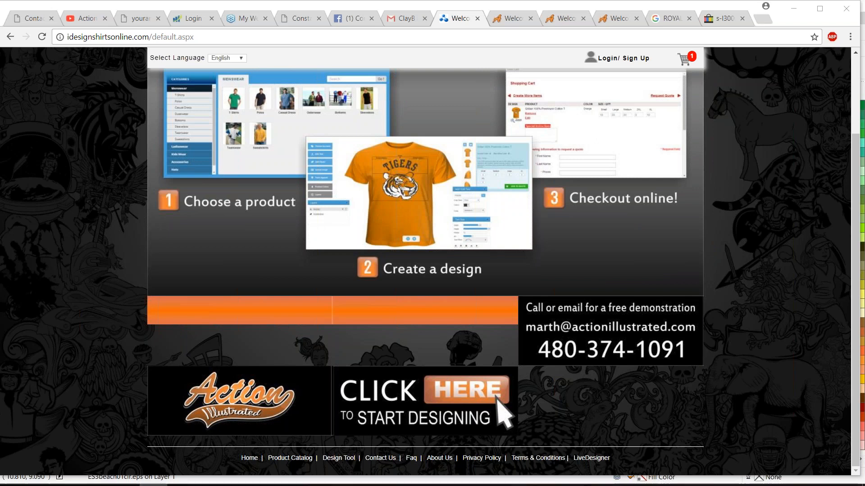
- Switch to BaseballTemp16SM3.cdr in CorelDRAW and look over the baseball design beside its rhinestone and stitch versions
{"action": "mouse_move", "coordinate": [131, 481]}
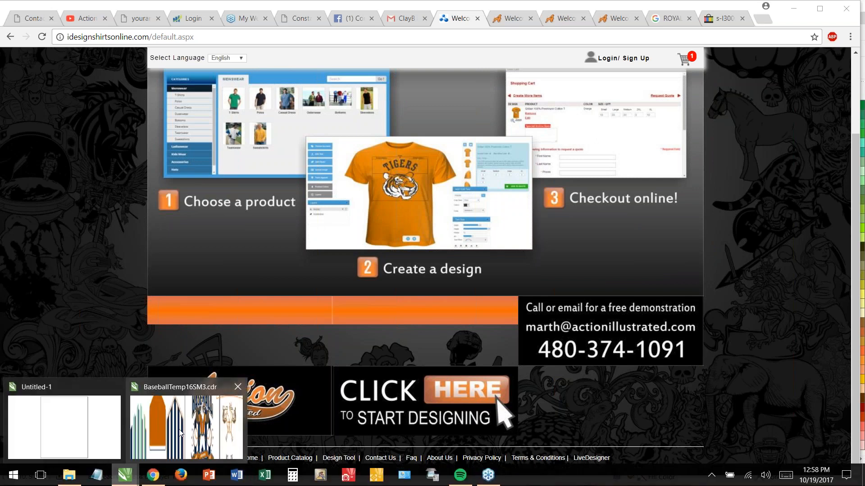
{"action": "left_click", "coordinate": [181, 433]}
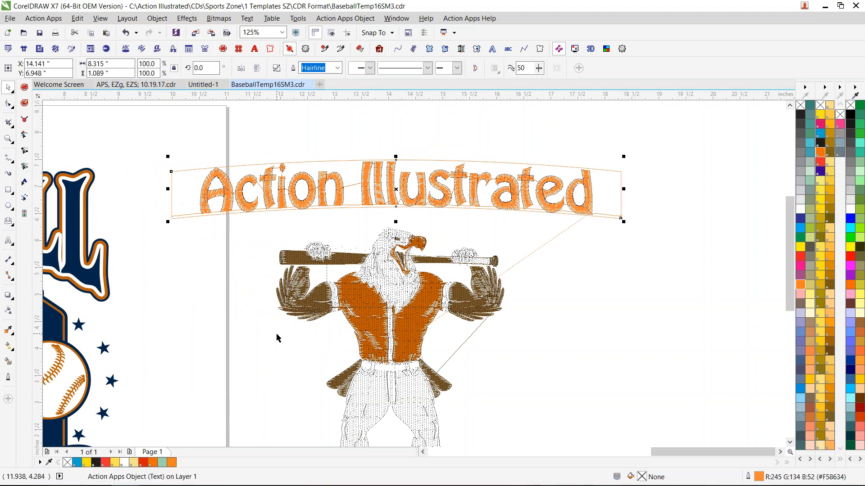
{"action": "scroll", "coordinate": [276, 339], "scroll_direction": "down", "scroll_amount": 2}
{"action": "left_click", "coordinate": [423, 453]}
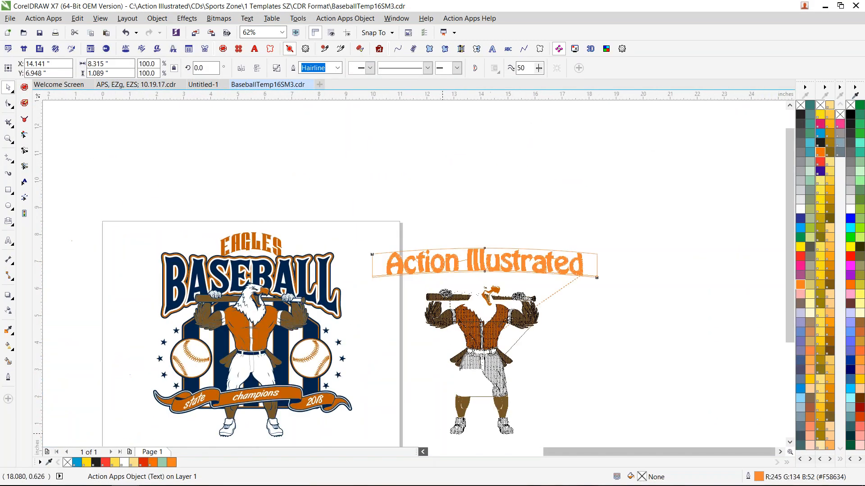
{"action": "left_click", "coordinate": [423, 452]}
{"action": "left_click_drag", "start_coordinate": [789, 343], "coordinate": [789, 353]}
- Switch to the Action Illustrated YouTube channel in the browser and search its videos for "ezstitch"
{"action": "mouse_move", "coordinate": [158, 482]}
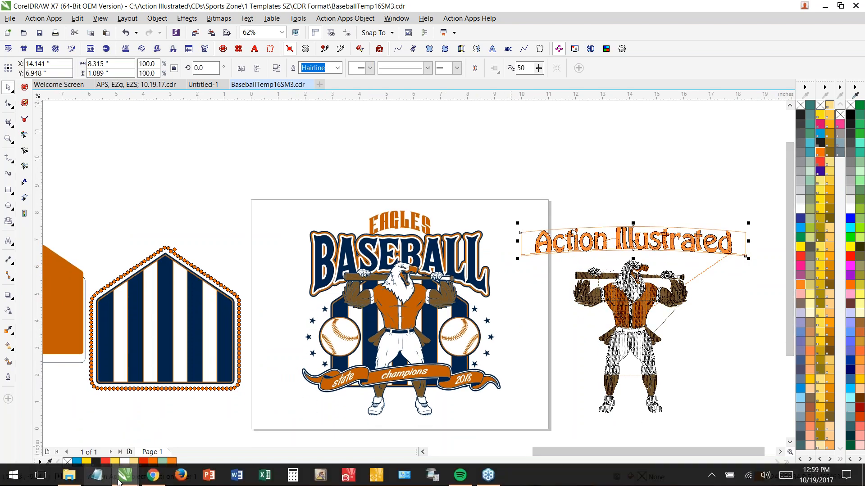
{"action": "left_click", "coordinate": [153, 475]}
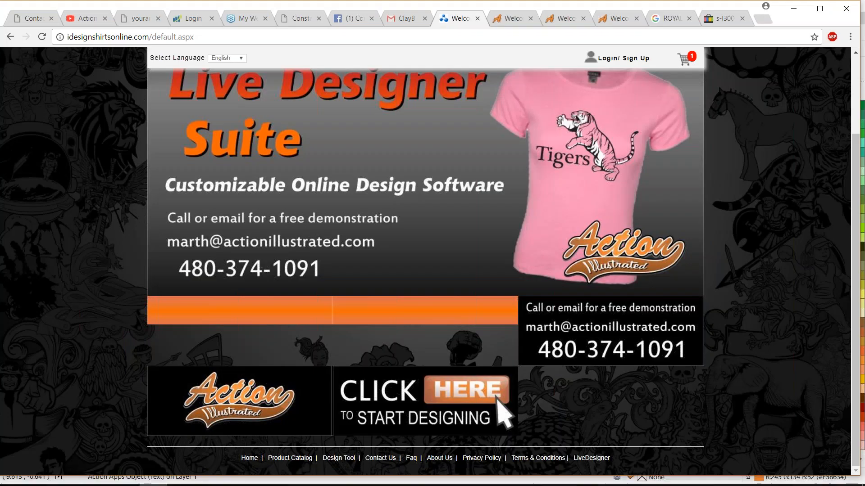
{"action": "left_click", "coordinate": [85, 18]}
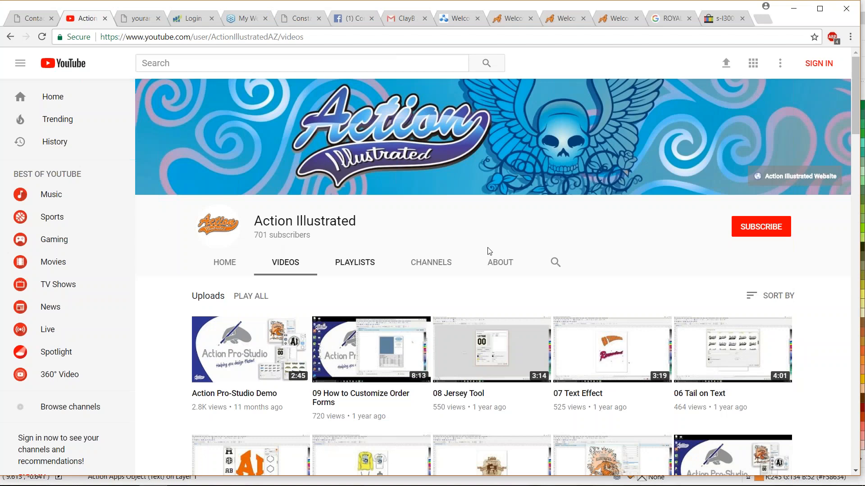
{"action": "left_click", "coordinate": [555, 264]}
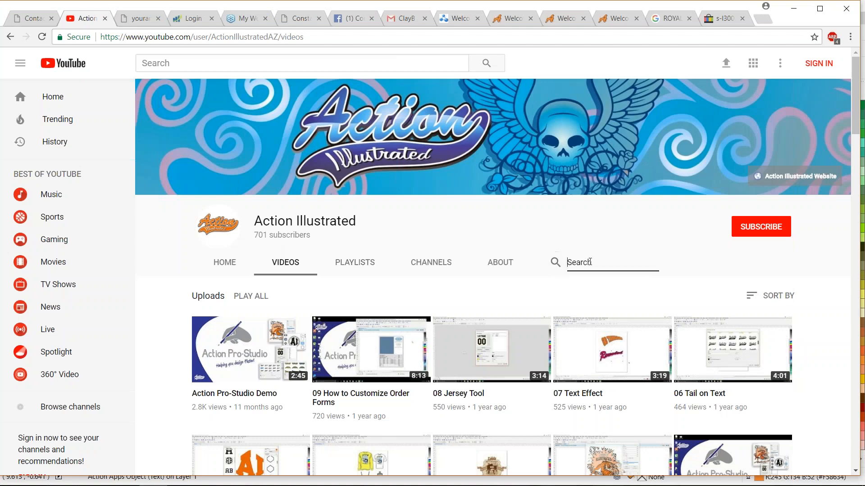
{"action": "type", "text": "es"}
{"action": "type", "text": "stitch"}
{"action": "key", "text": "Return"}
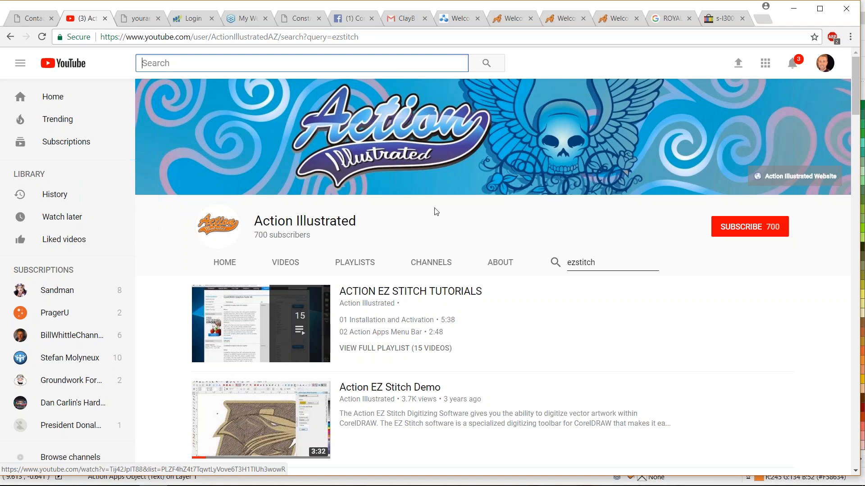
- Minimize the browser to return to CorelDRAW and show the document APS, EZg, EZS; 10.19.17.cdr
{"action": "mouse_move", "coordinate": [152, 480]}
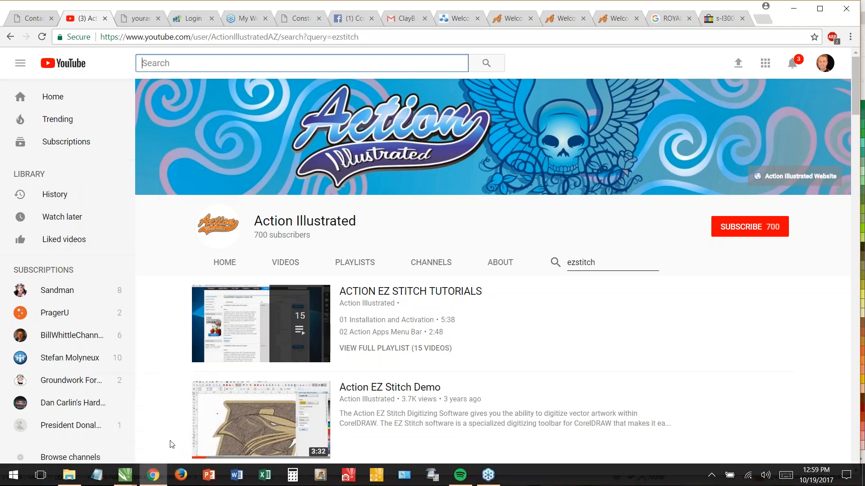
{"action": "left_click", "coordinate": [793, 9]}
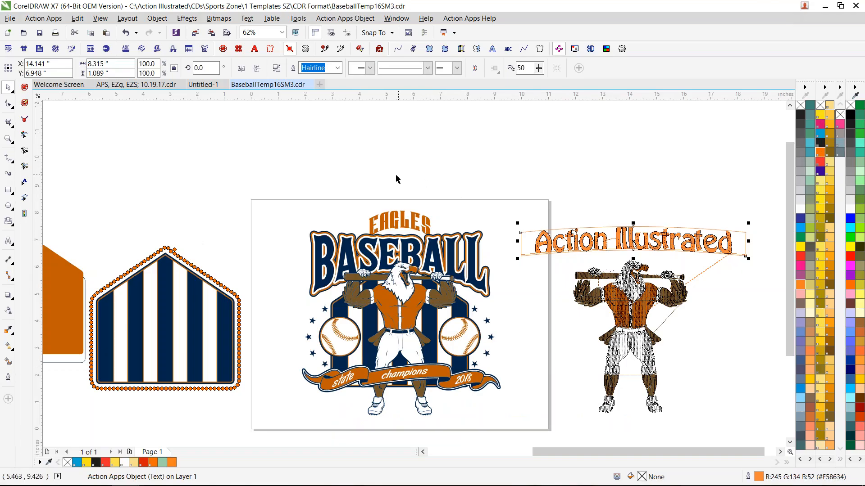
{"action": "mouse_move", "coordinate": [352, 485]}
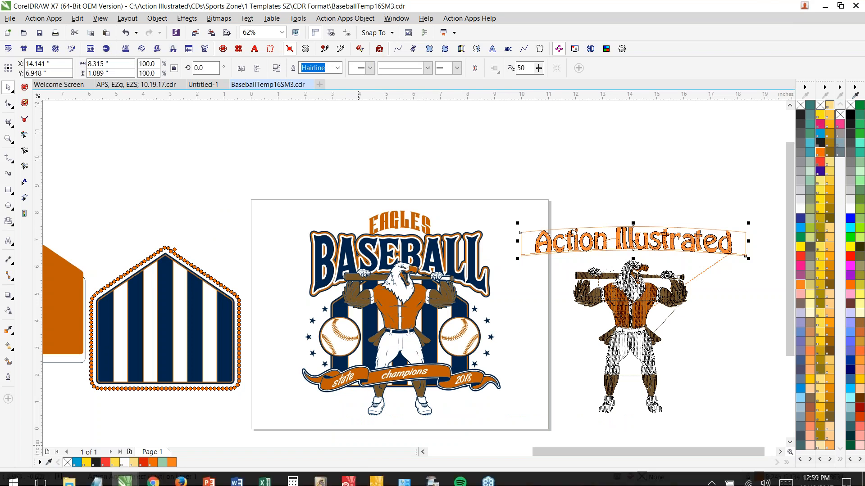
{"action": "mouse_move", "coordinate": [151, 475]}
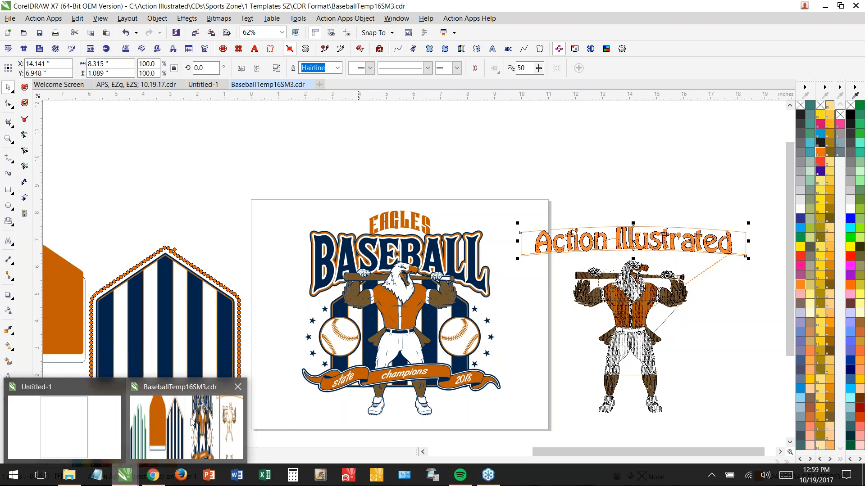
{"action": "left_click", "coordinate": [135, 85]}
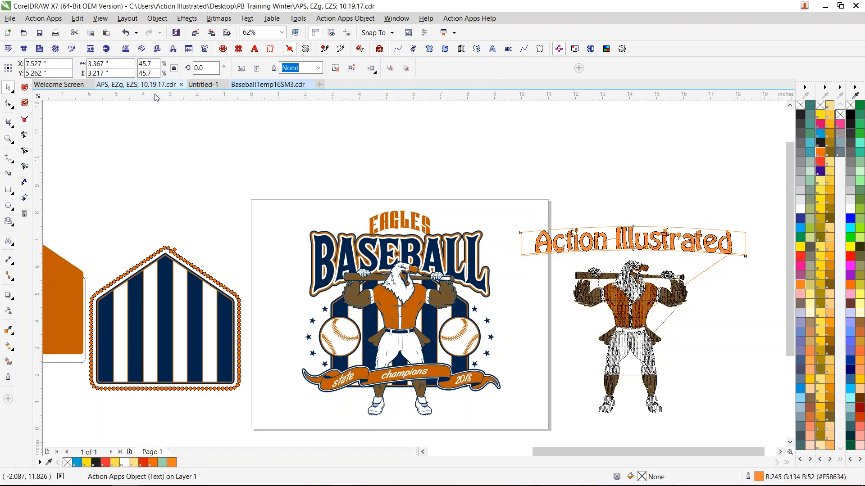